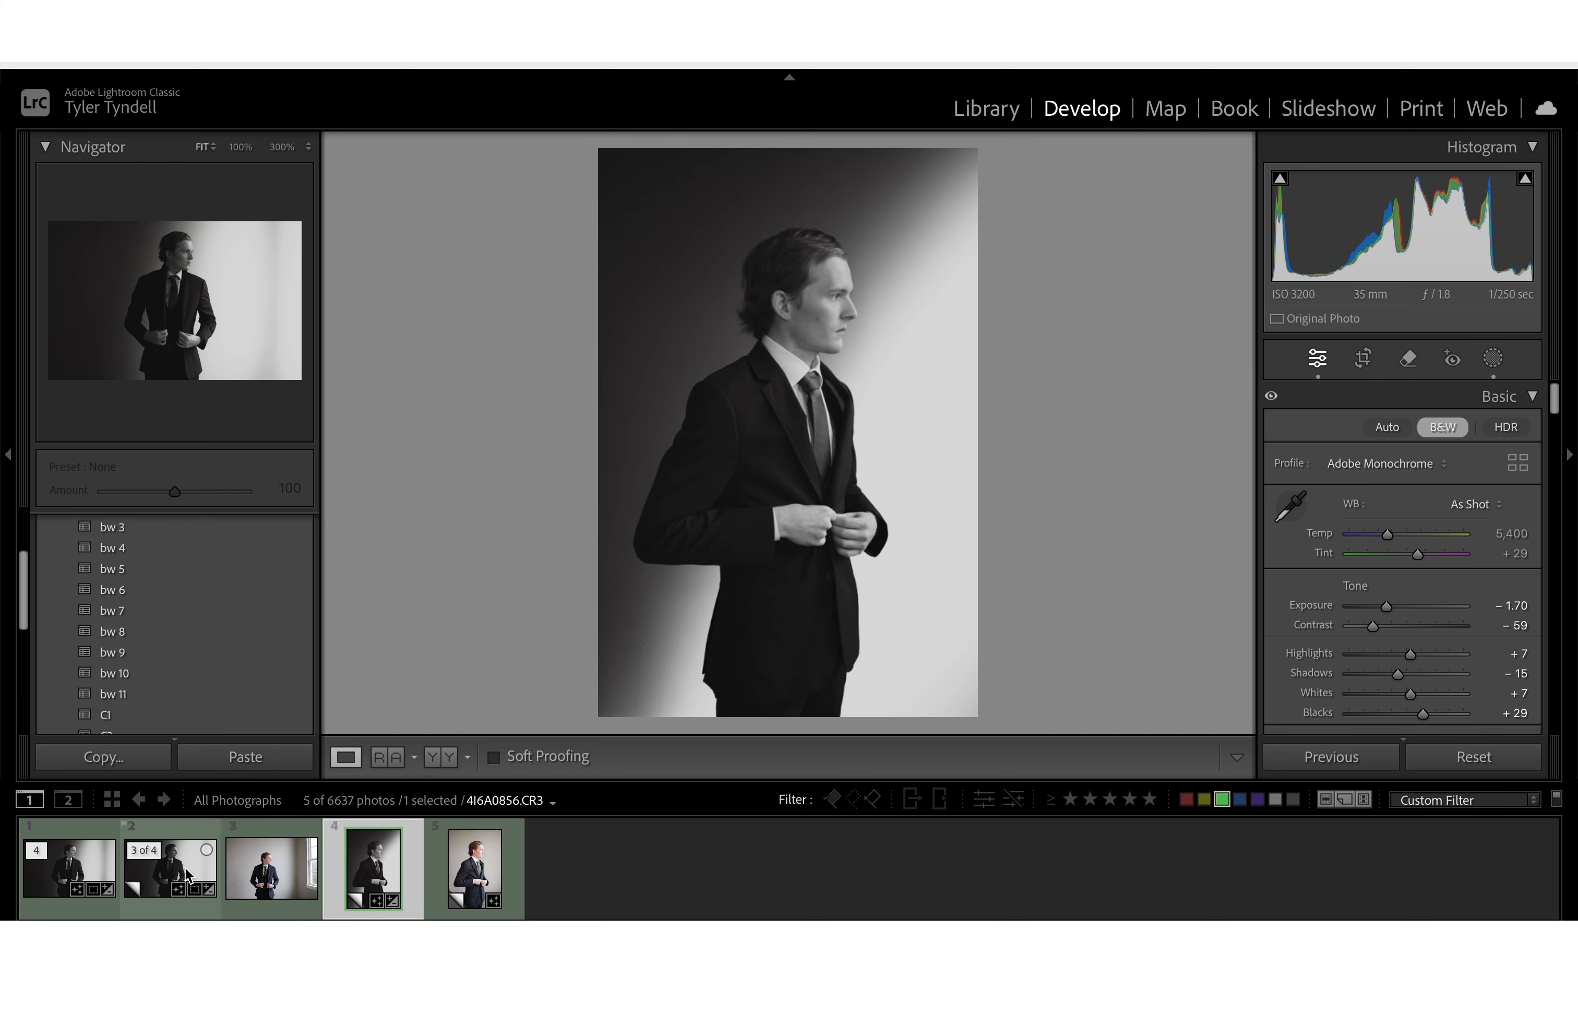
Step: Compare the vertical suit portrait's black-and-white edit with its color version, and open the horizontal color original with the window
key(Right)
key(Left)
key(Right)
key(Left)
key(Right)
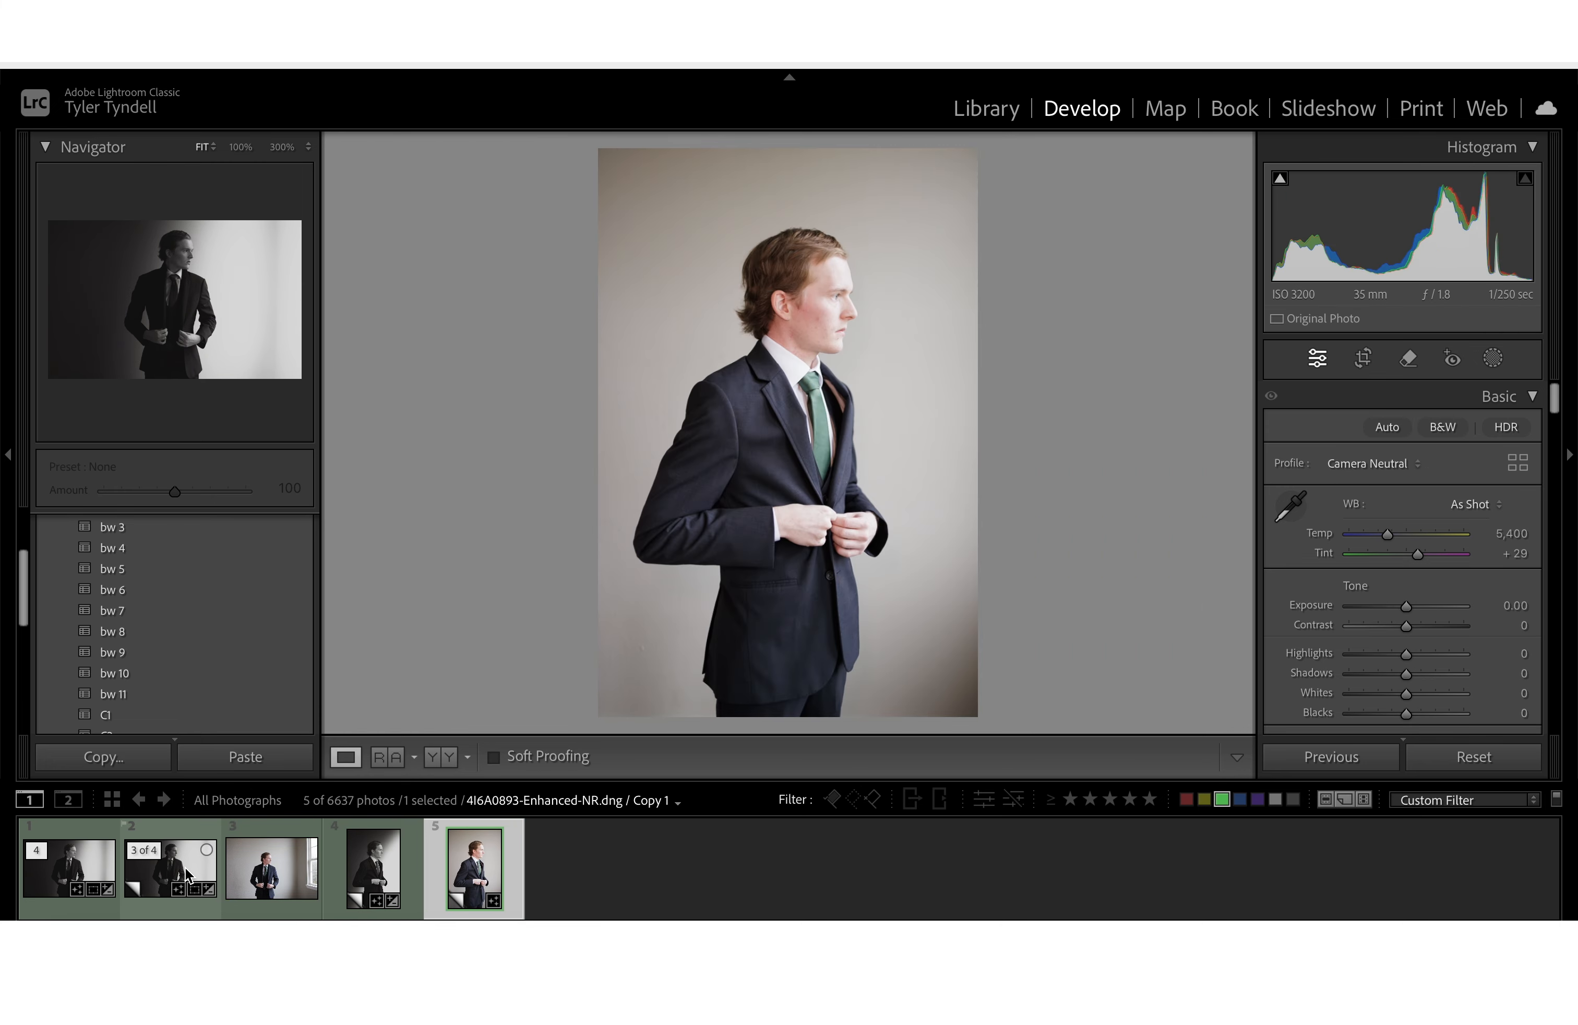
key(Left)
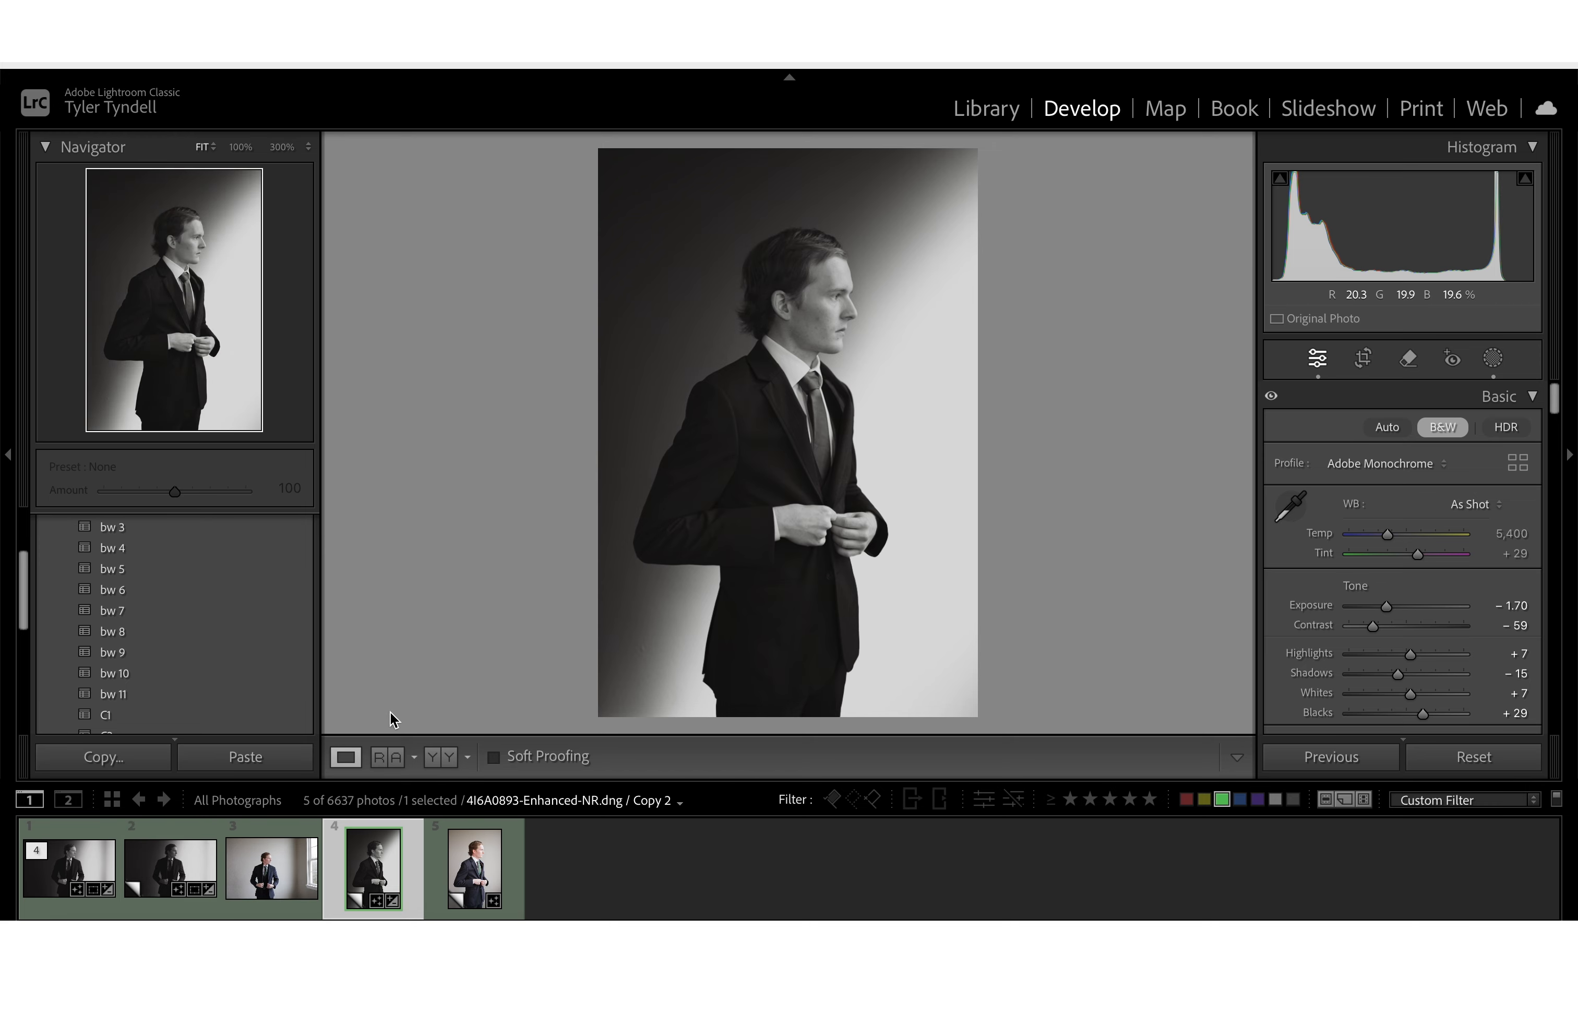
click(270, 890)
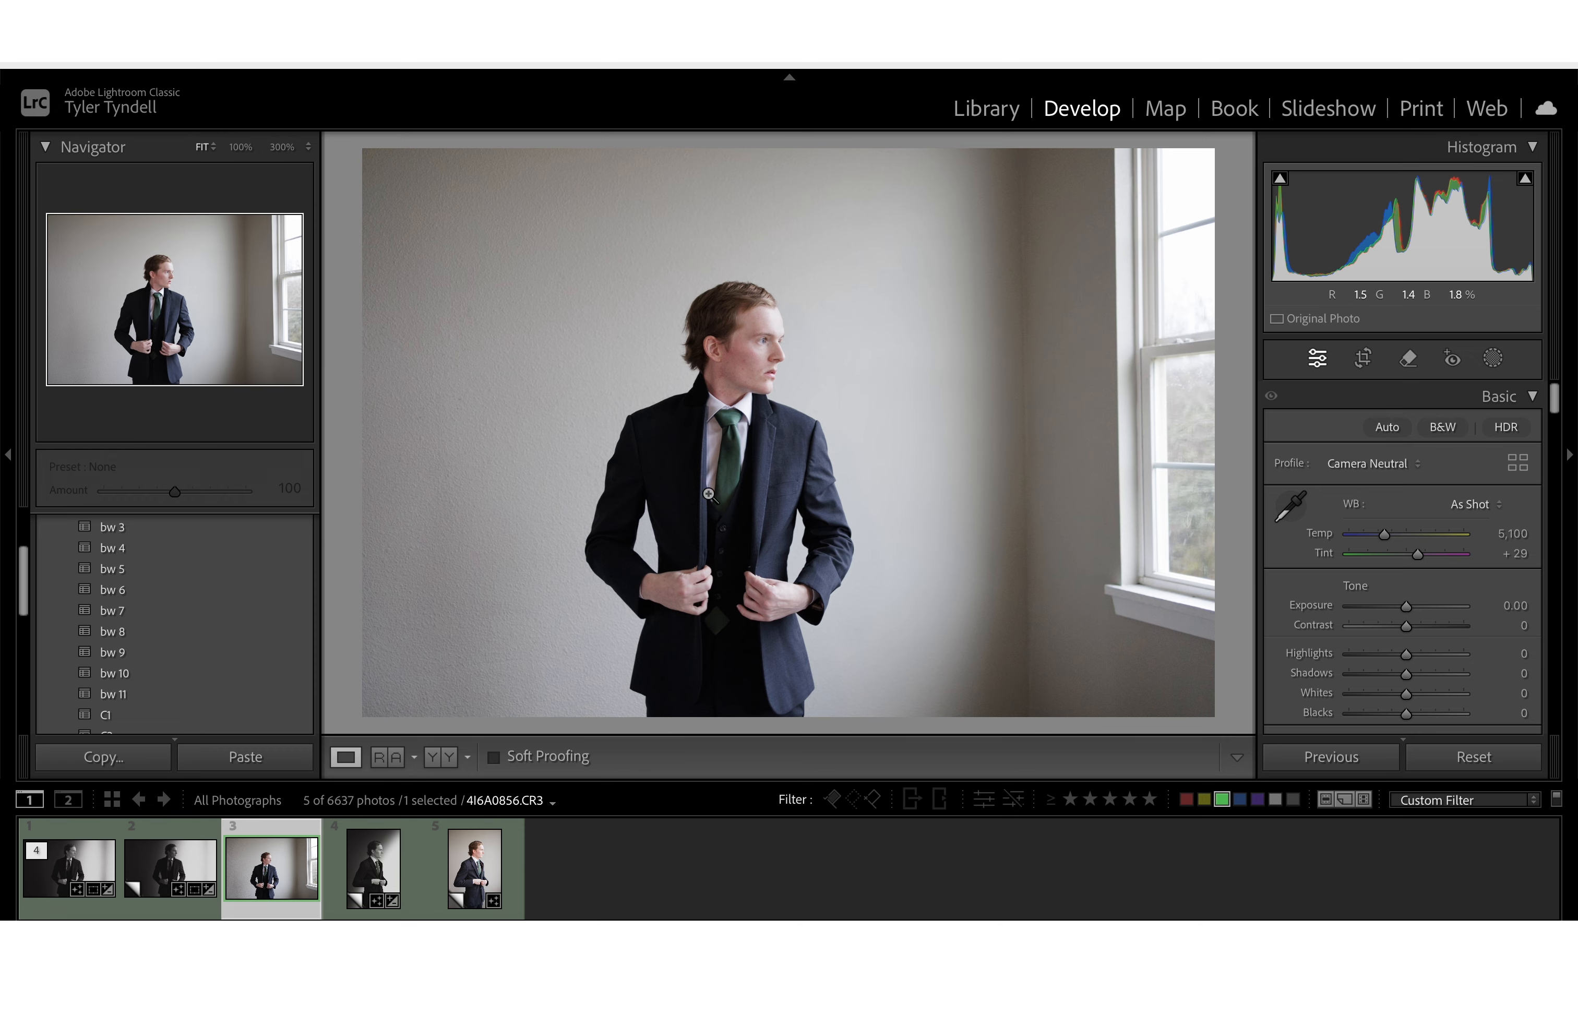
Step: Include yellow-labelled photos in the filmstrip filter and look through the black-and-white portraits of the session
click(1205, 798)
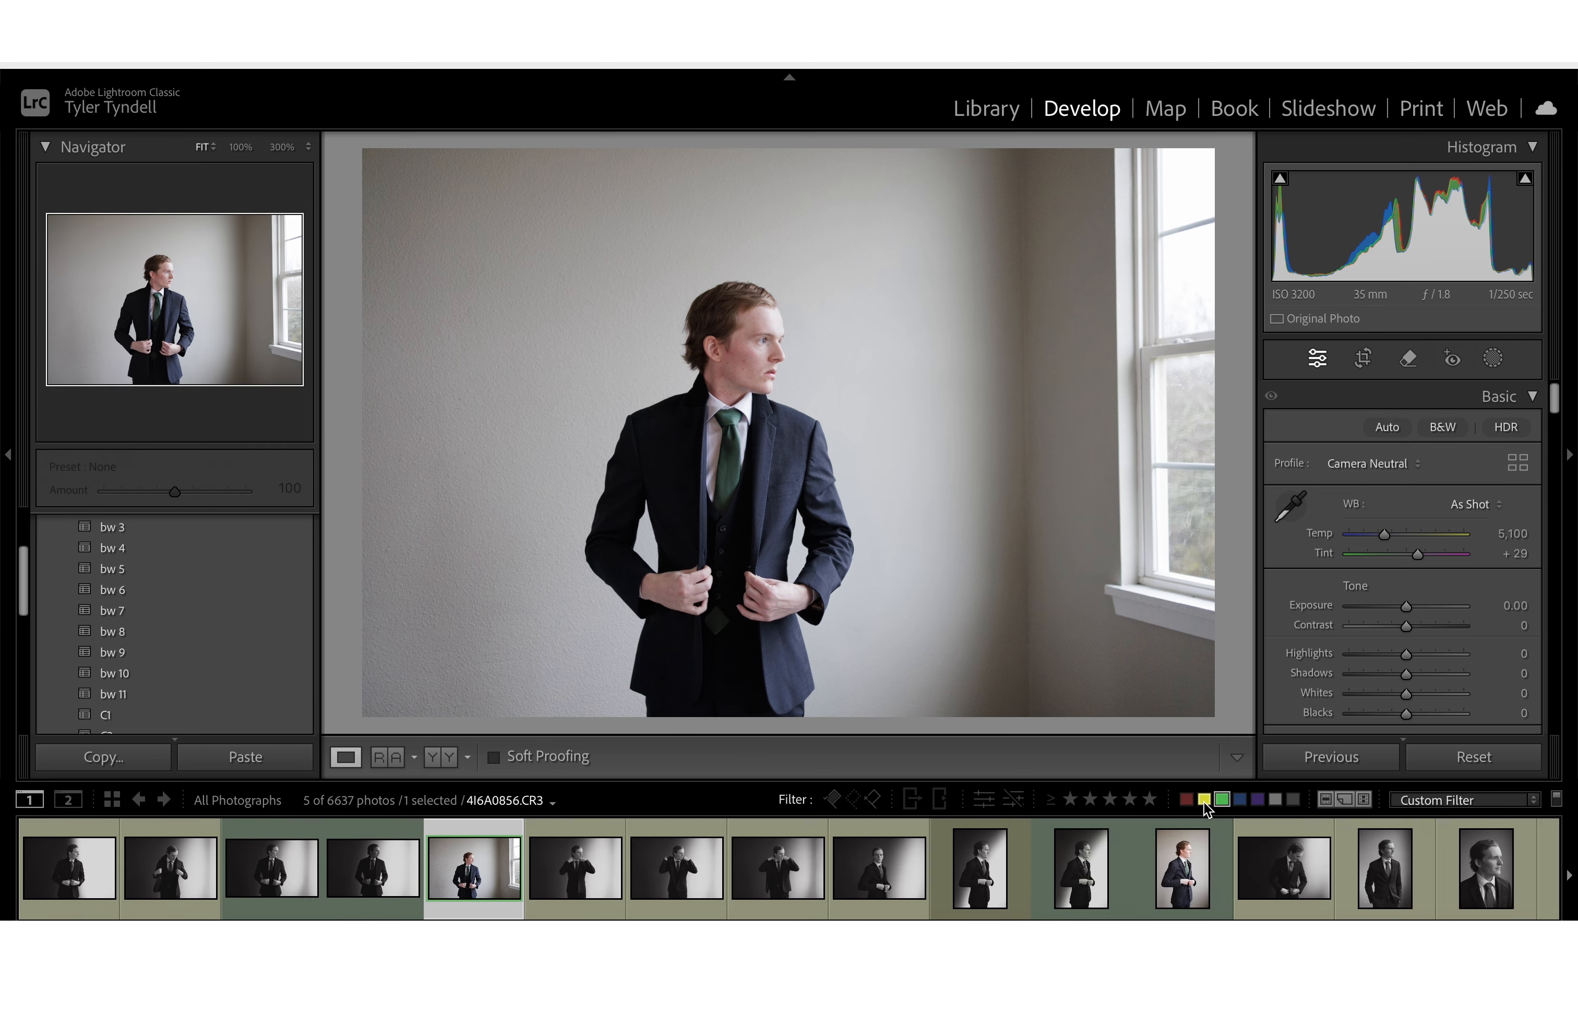
click(60, 874)
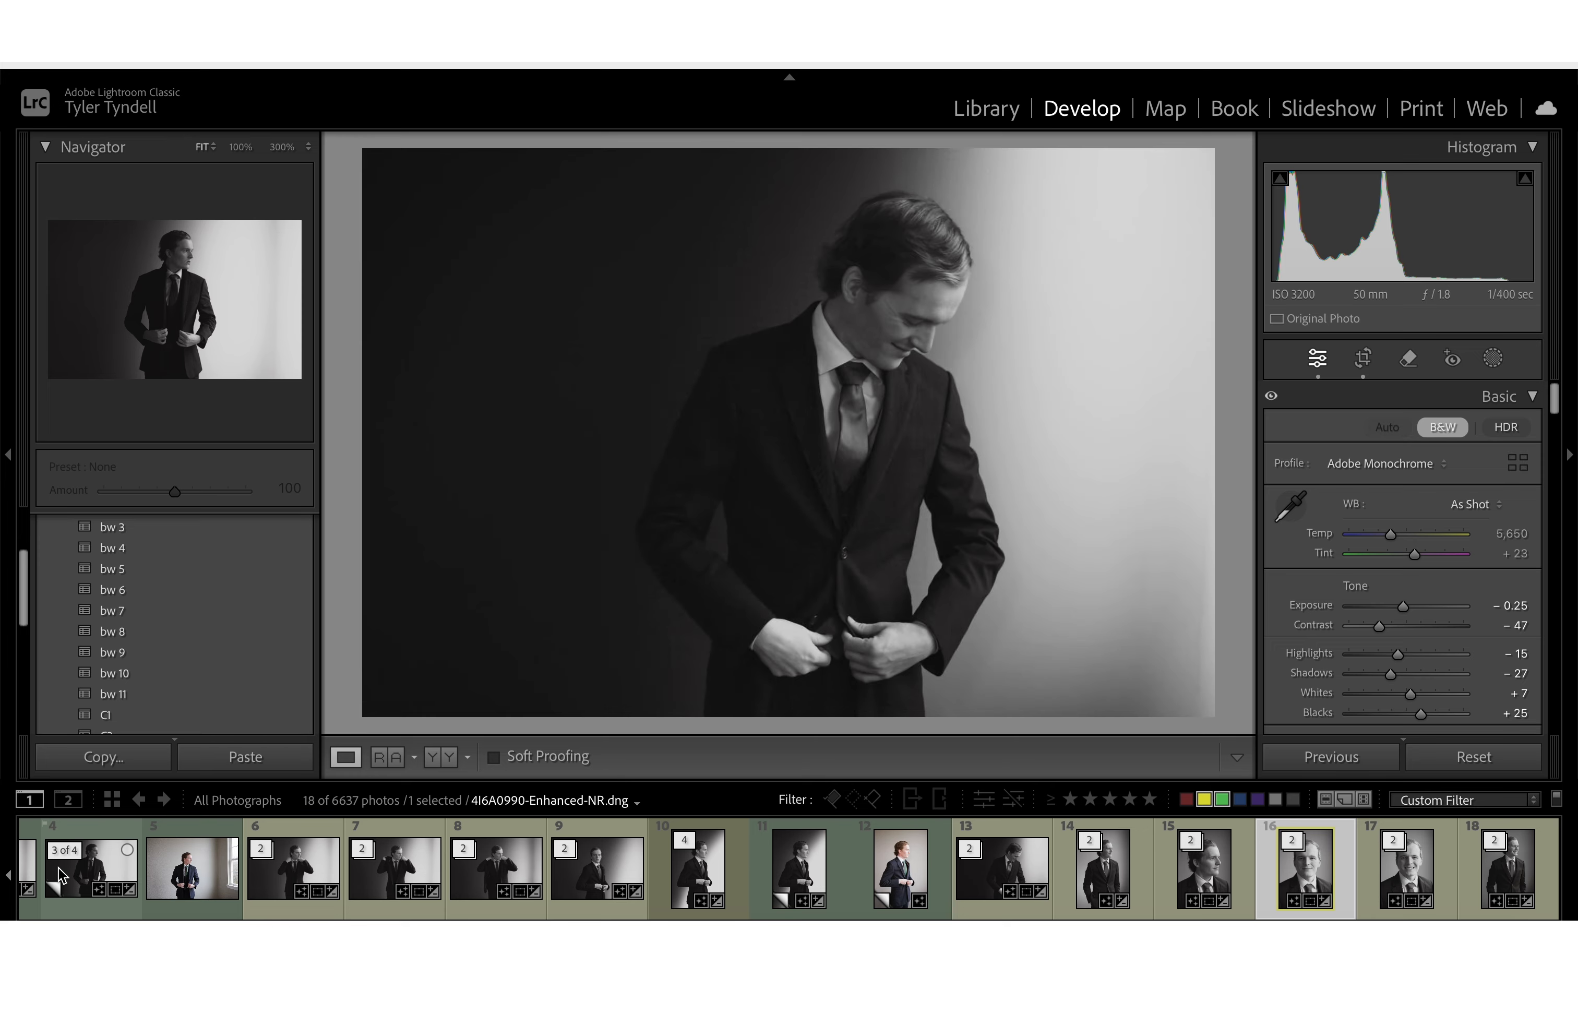
key(Left)
key(Left)
key(Left)
key(Left)
key(Right)
key(Right)
key(Right)
key(Left)
key(Right)
key(Left)
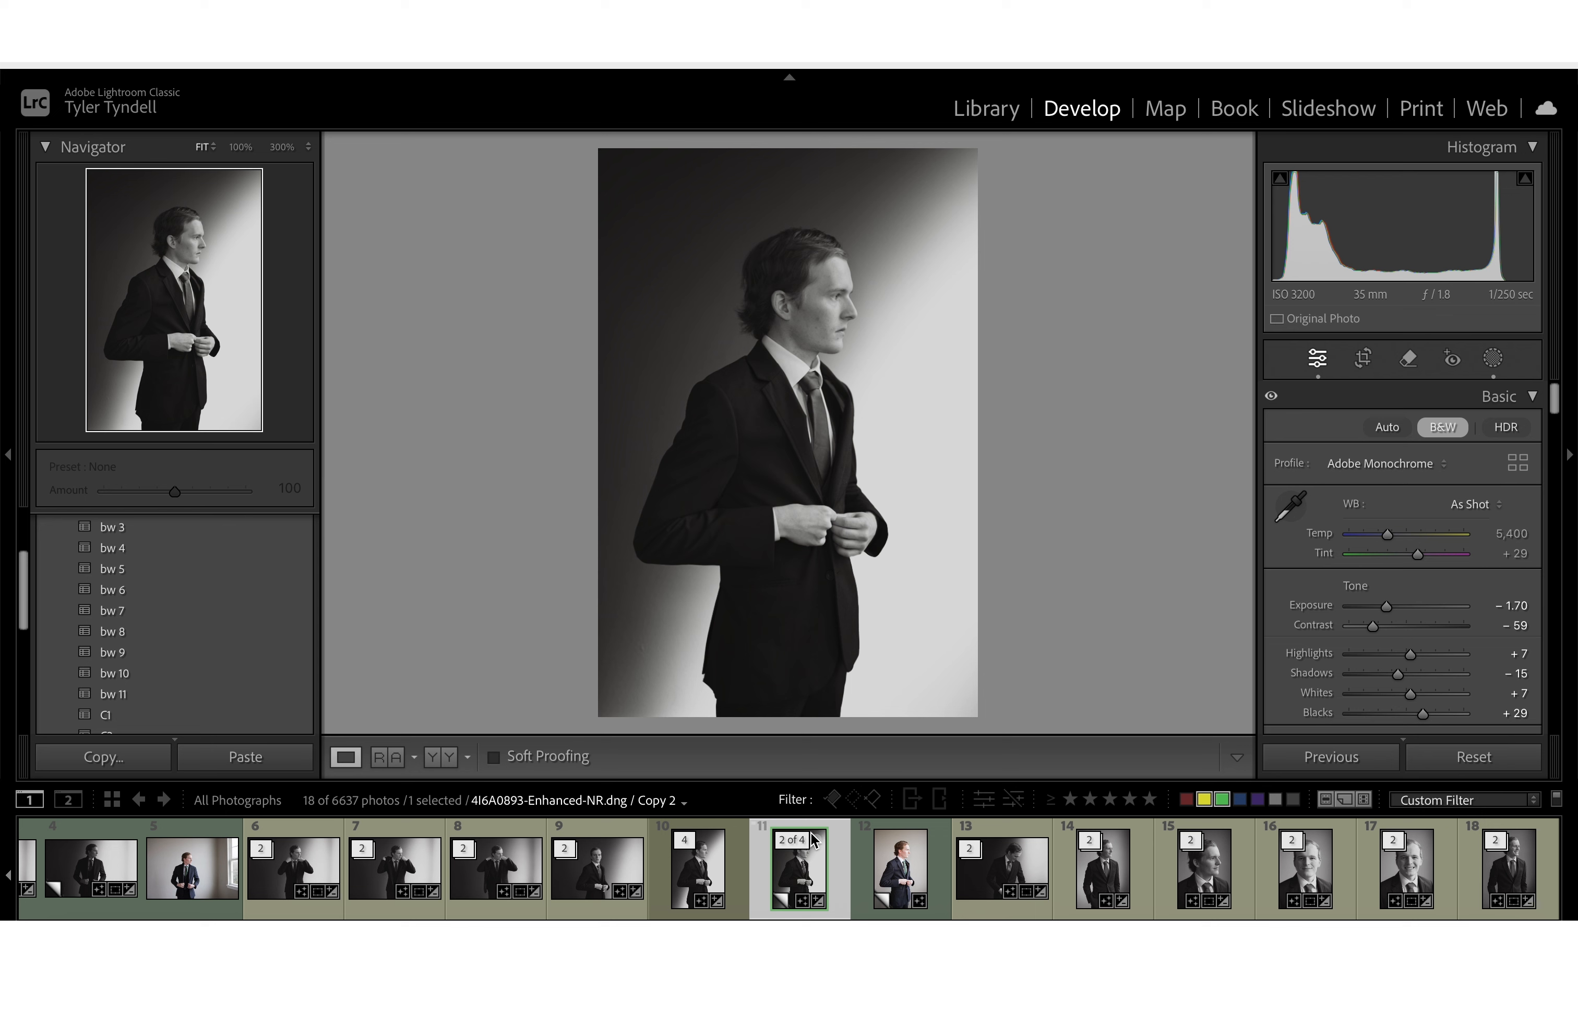
Step: Review the close-up headshots and the neighbouring black-and-white portraits for a consistent look across the set
click(1309, 878)
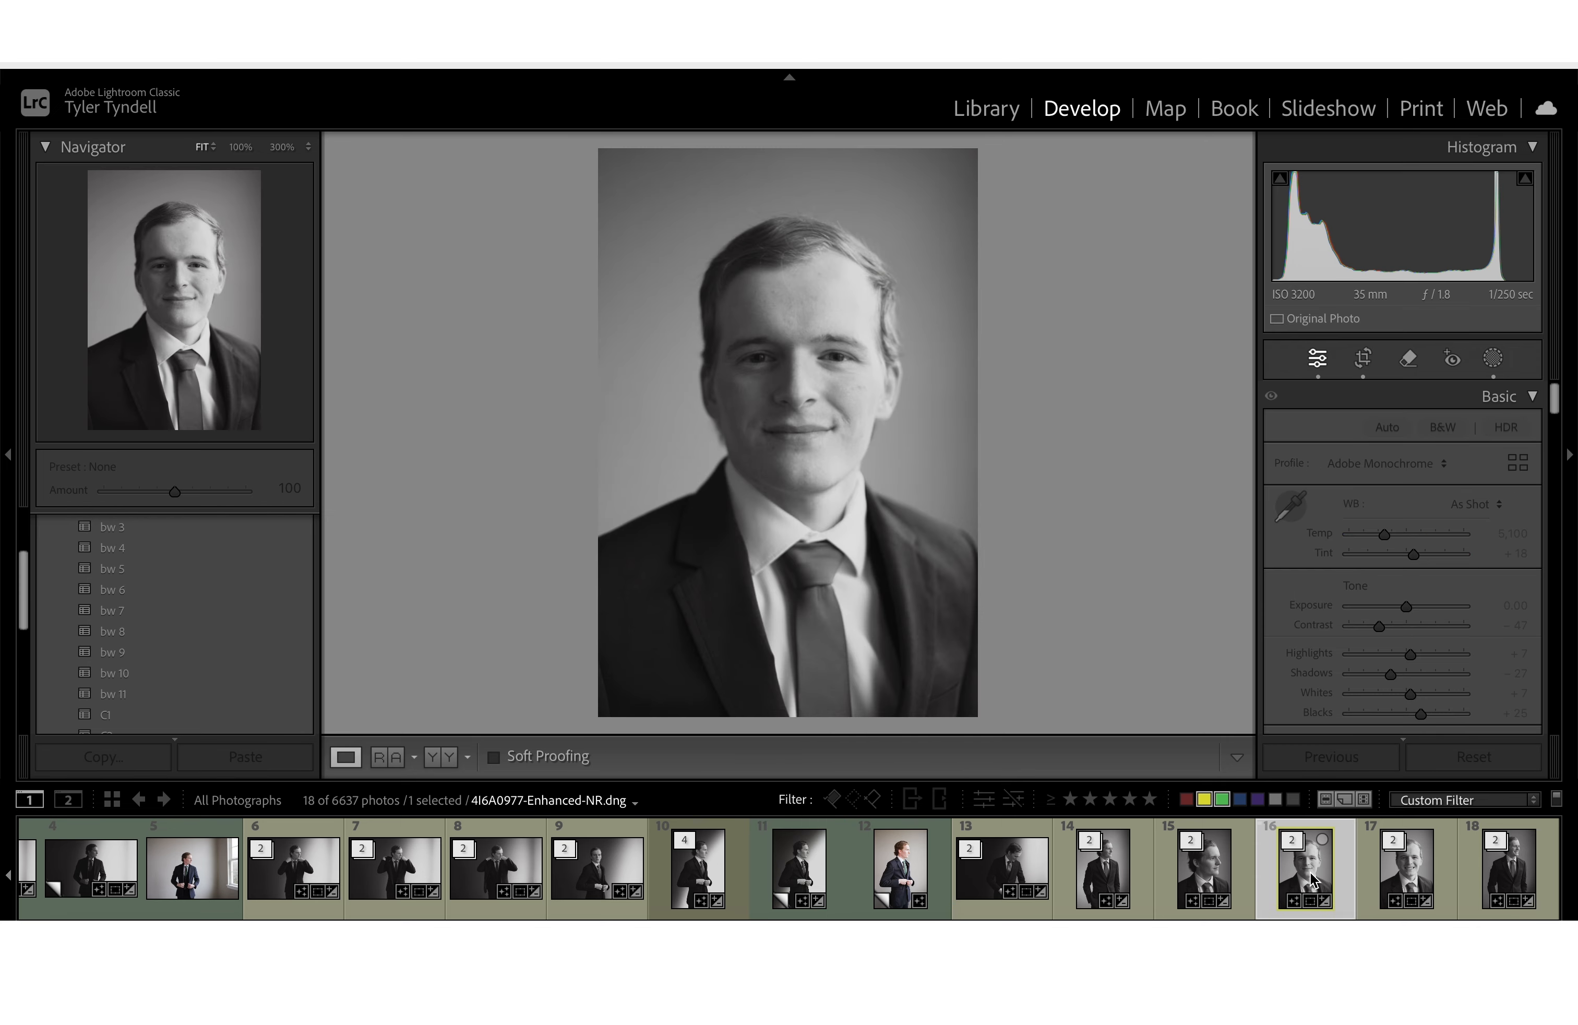
key(Left)
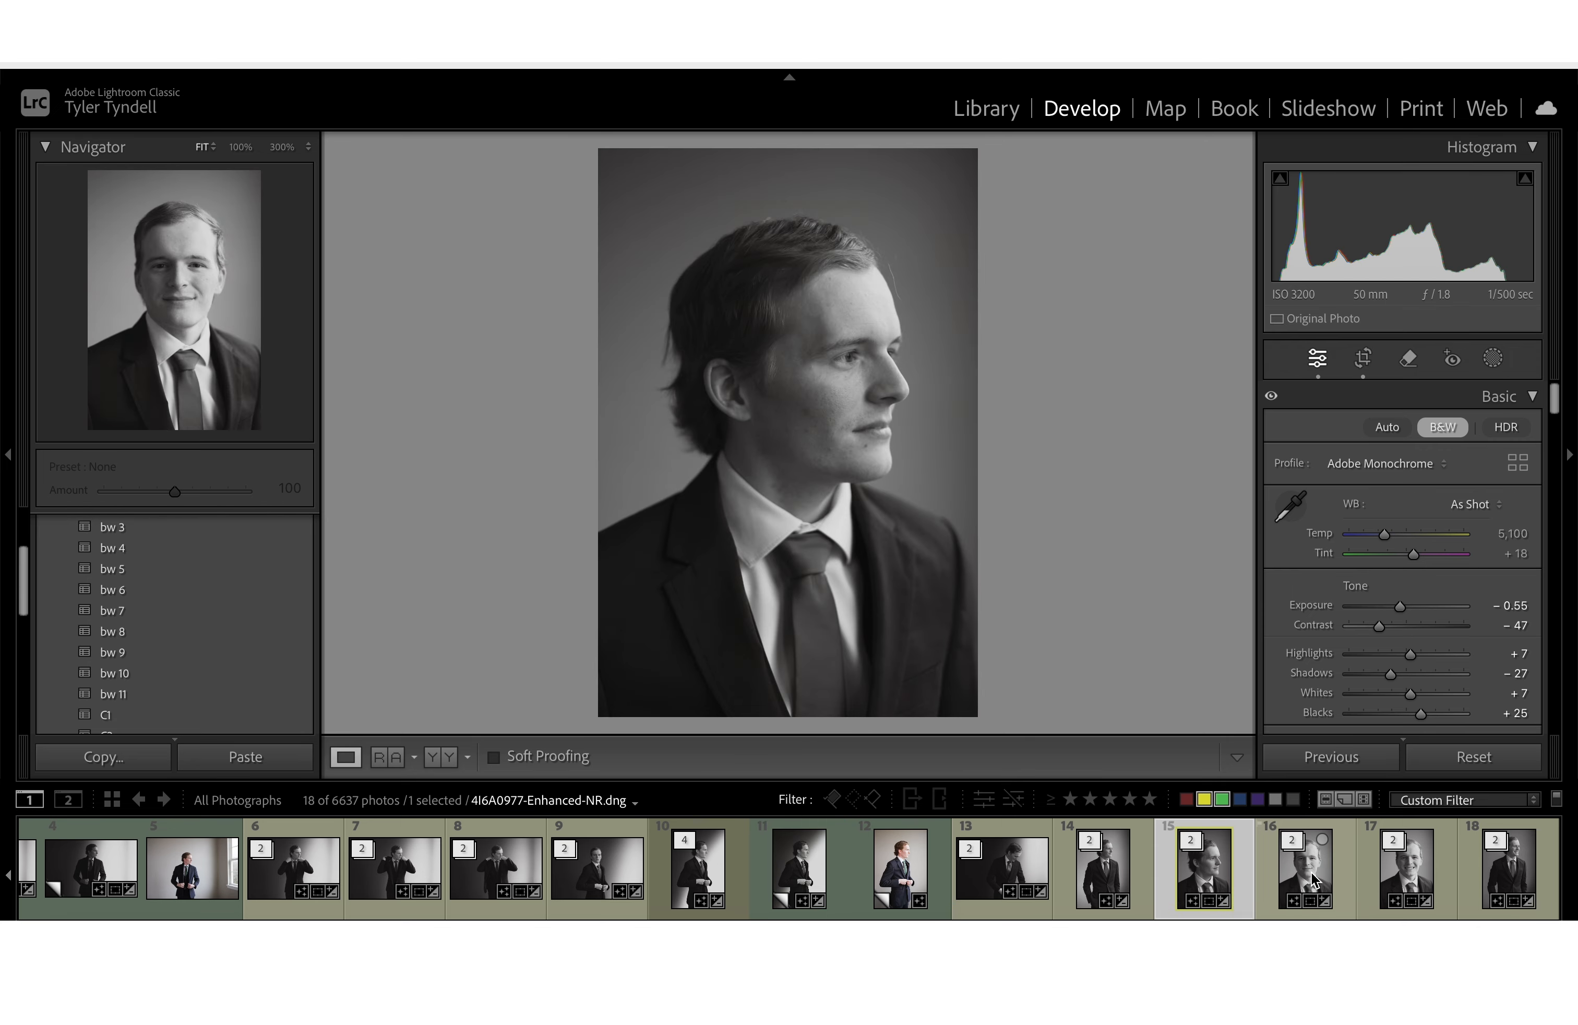
key(Right)
key(Left)
key(Left)
key(Left)
key(Left)
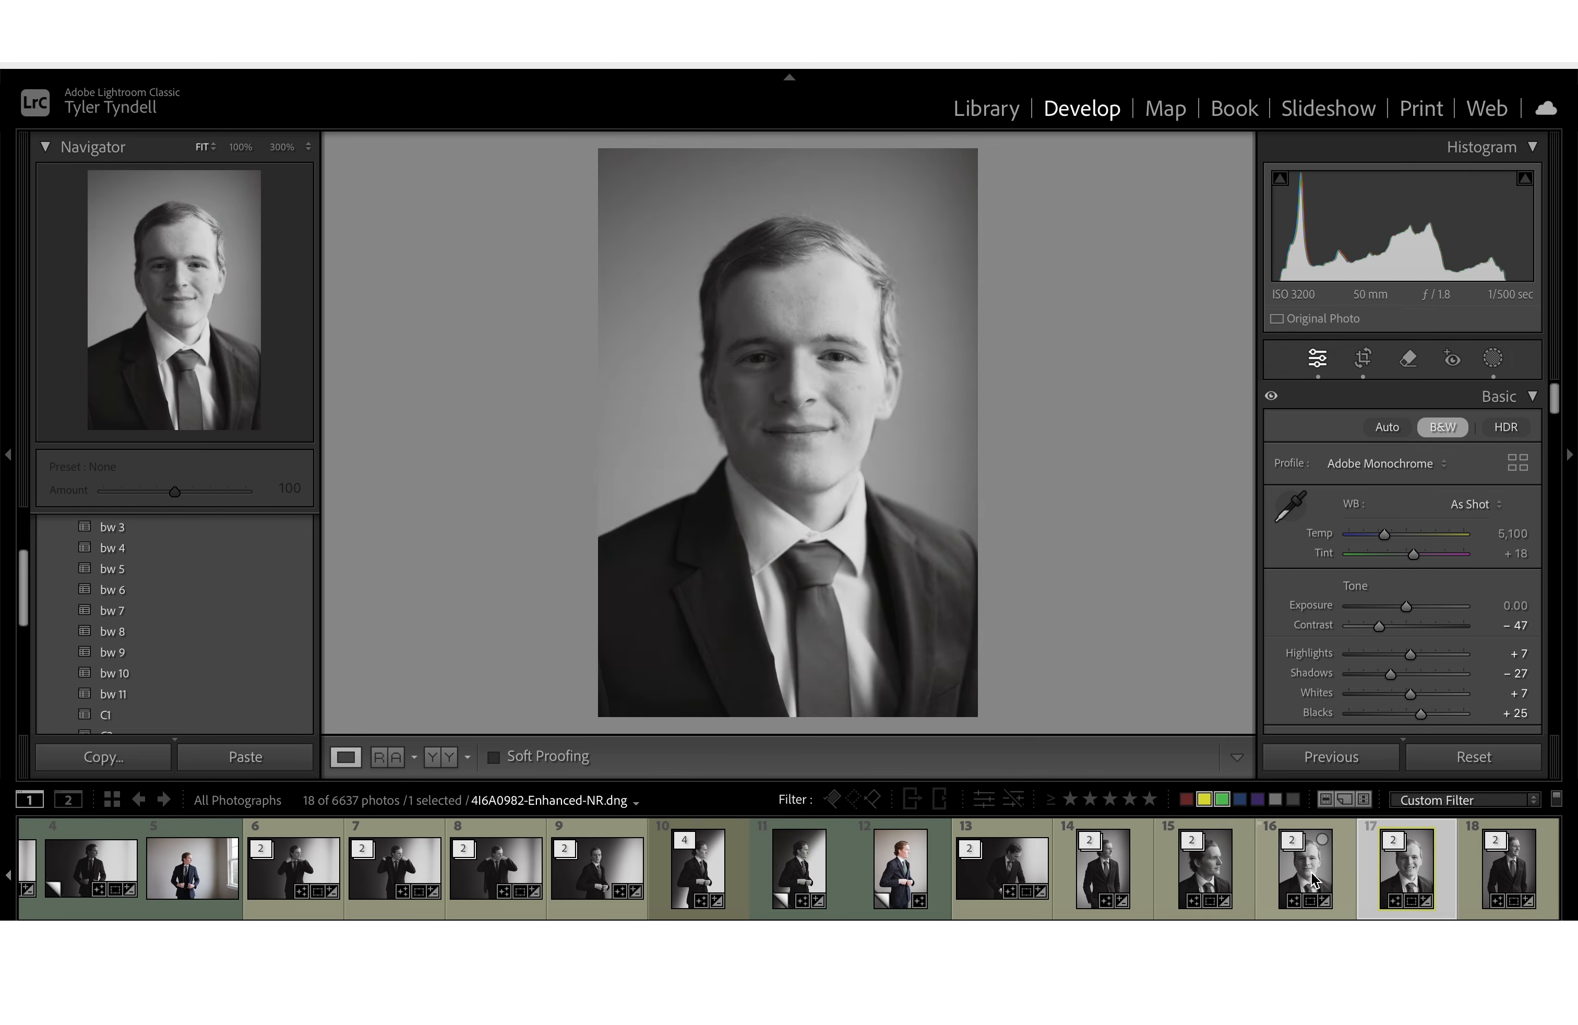
key(Left)
key(Left)
key(Left)
key(Left)
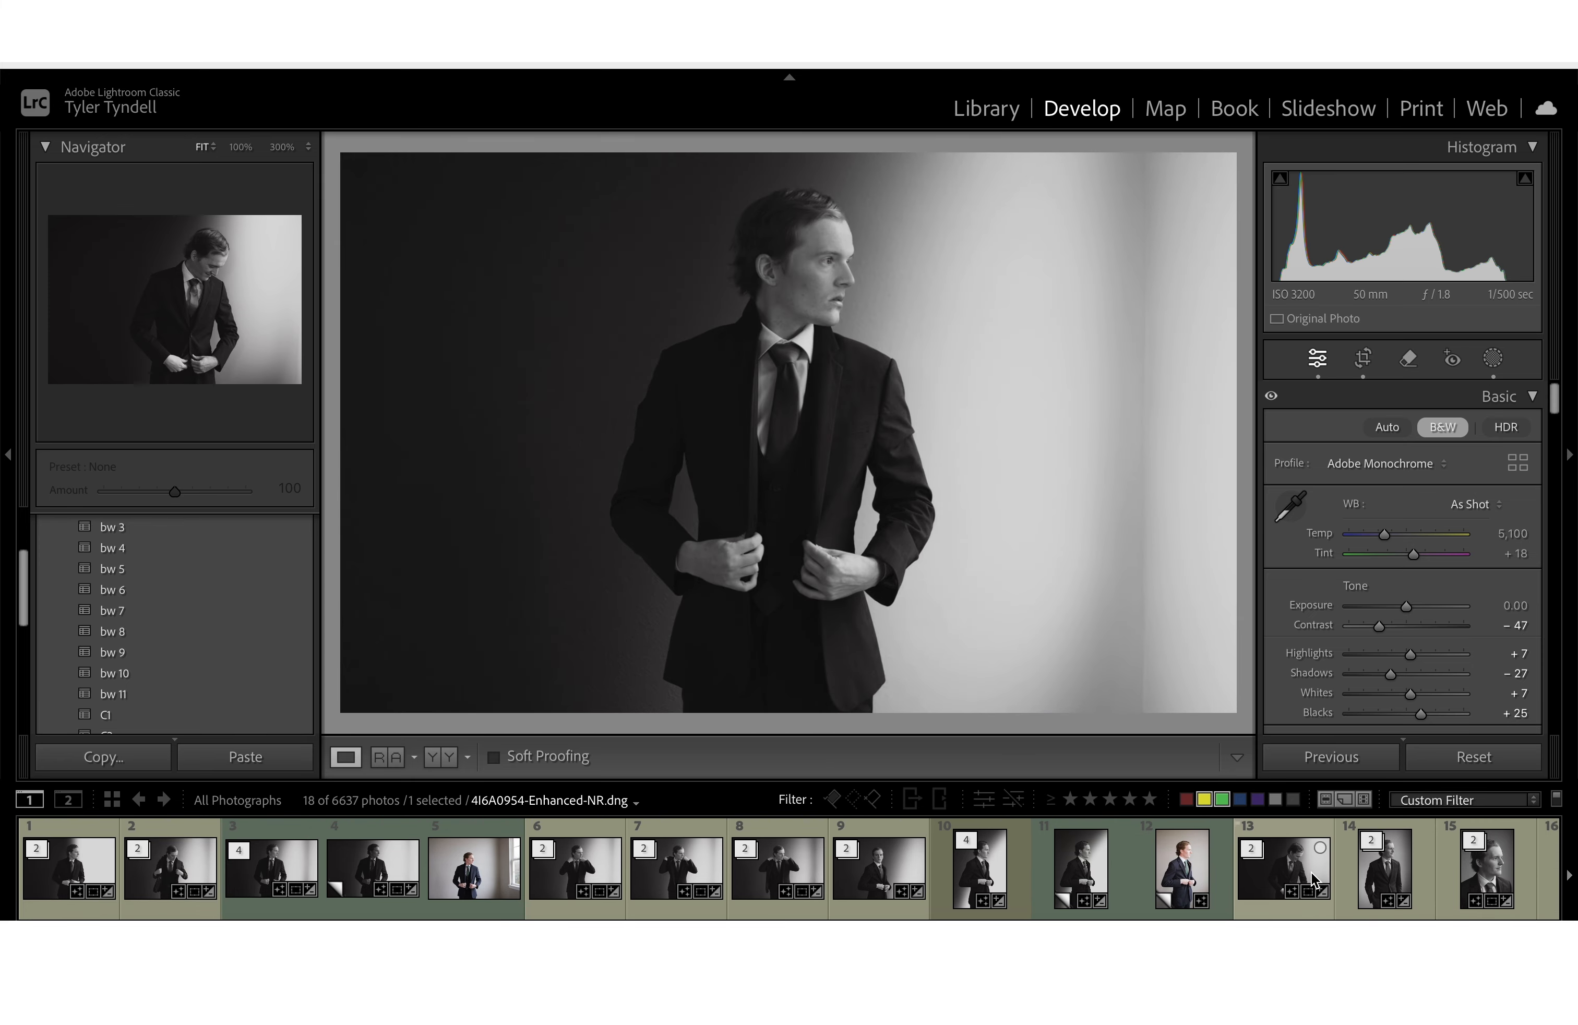
key(Right)
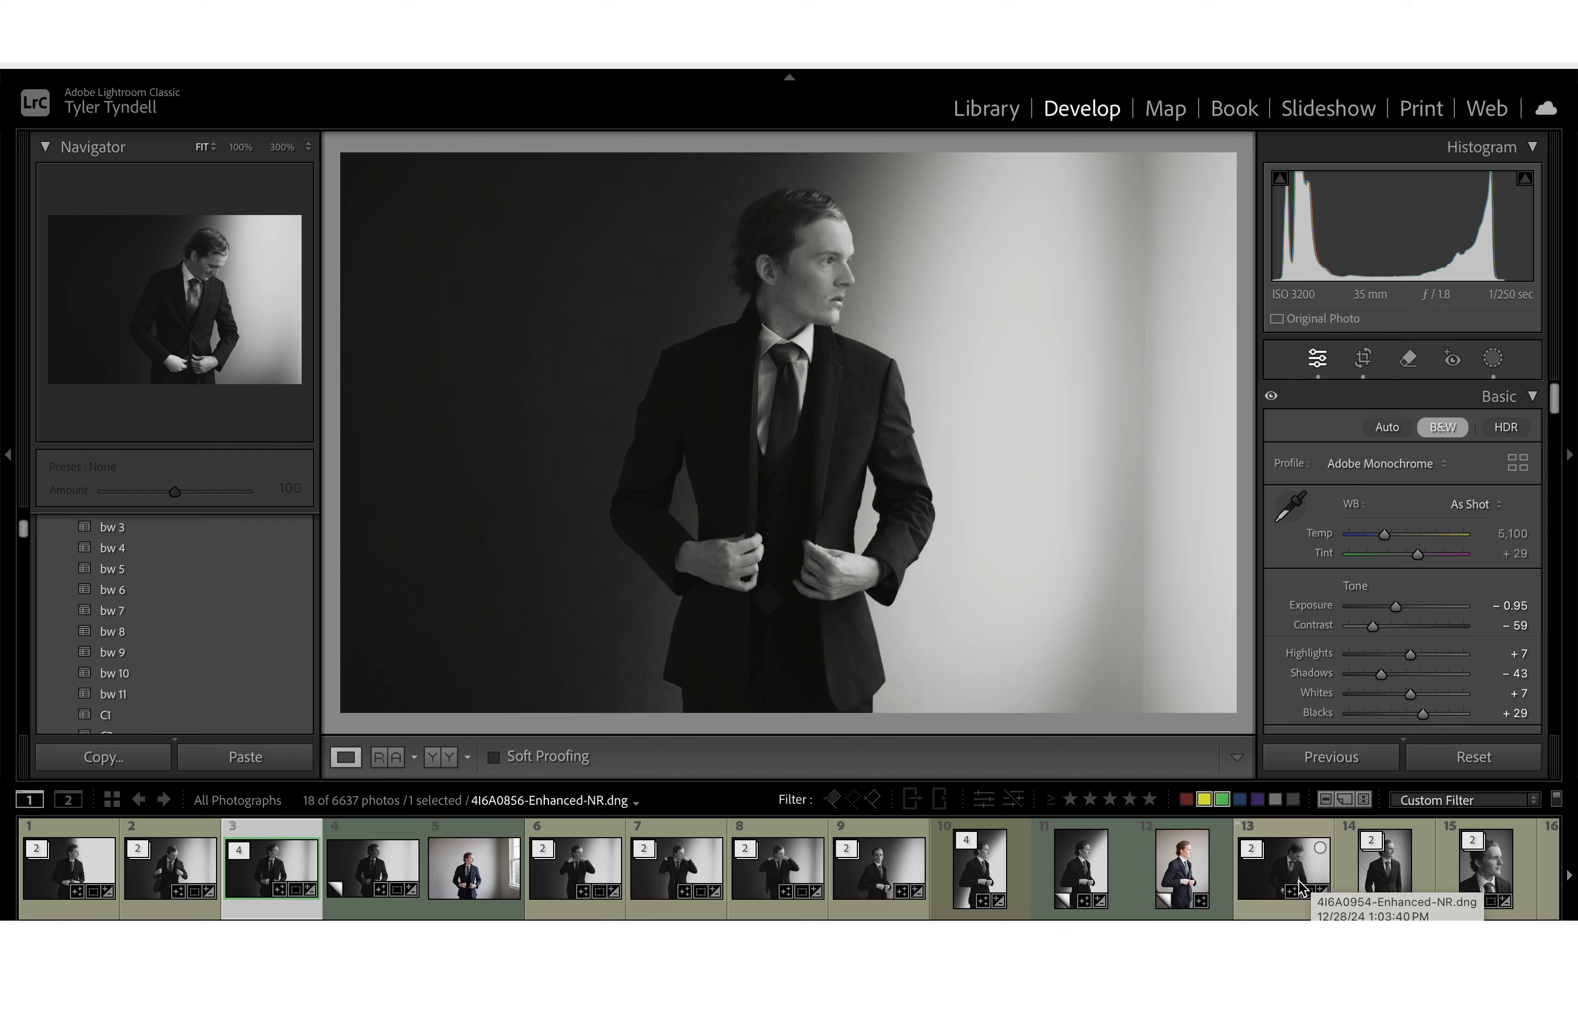
Step: Limit the filmstrip to green-labelled photos and compare the black-and-white edits with their color originals
click(456, 895)
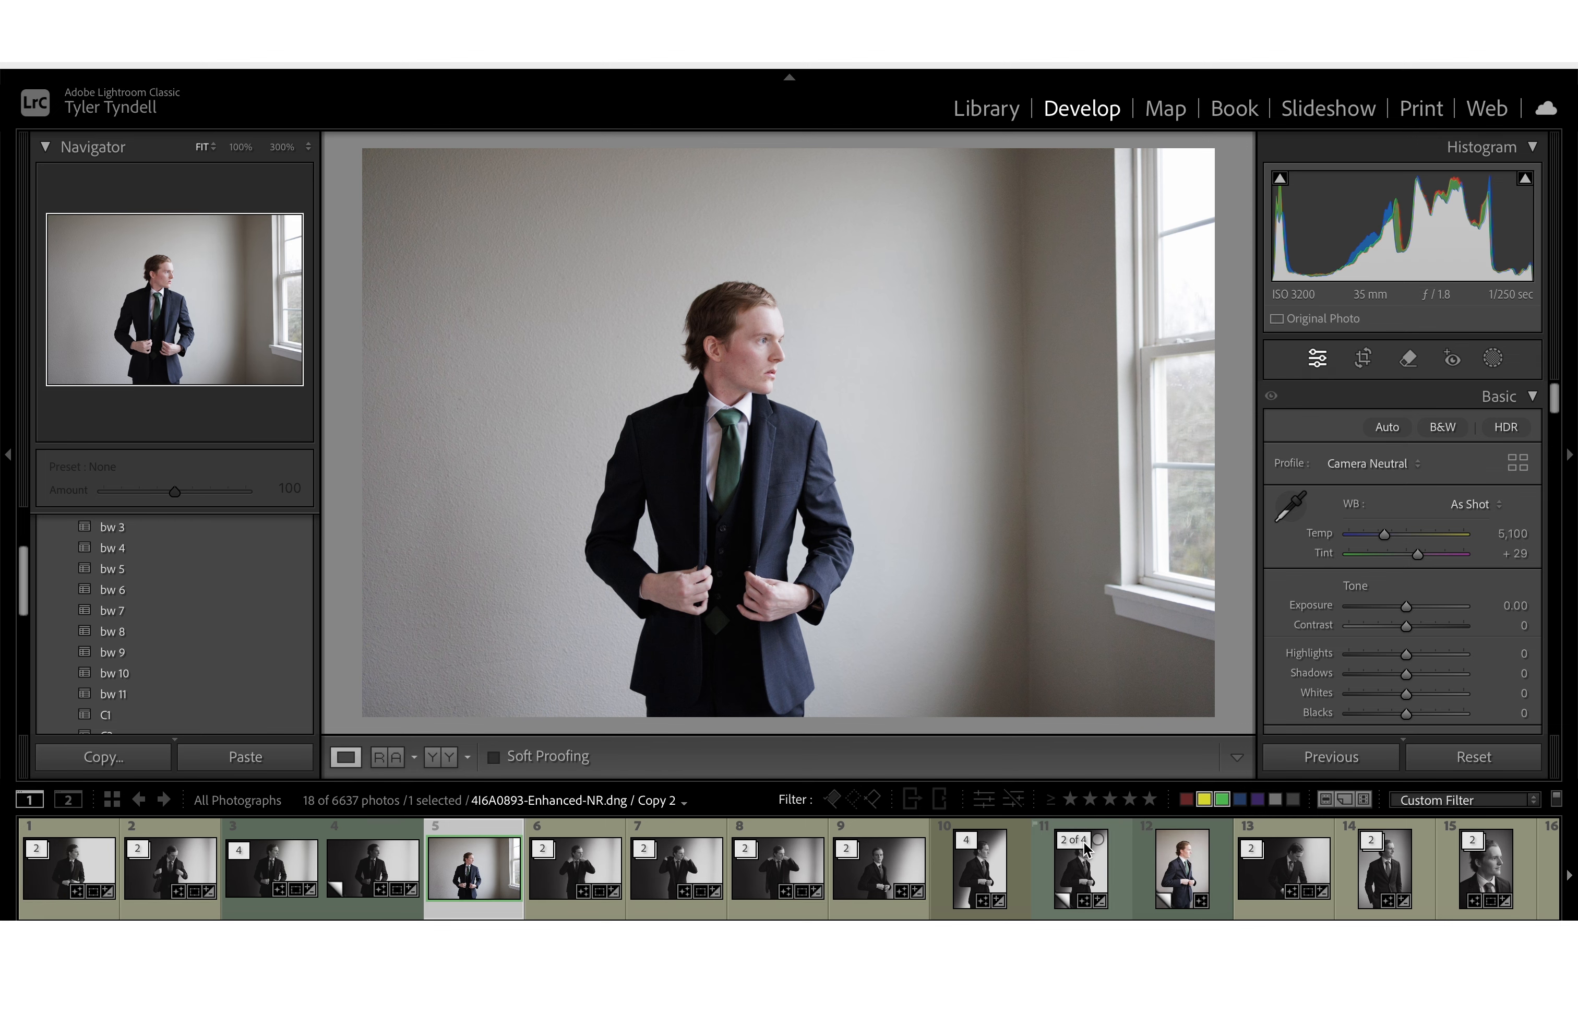
click(1205, 799)
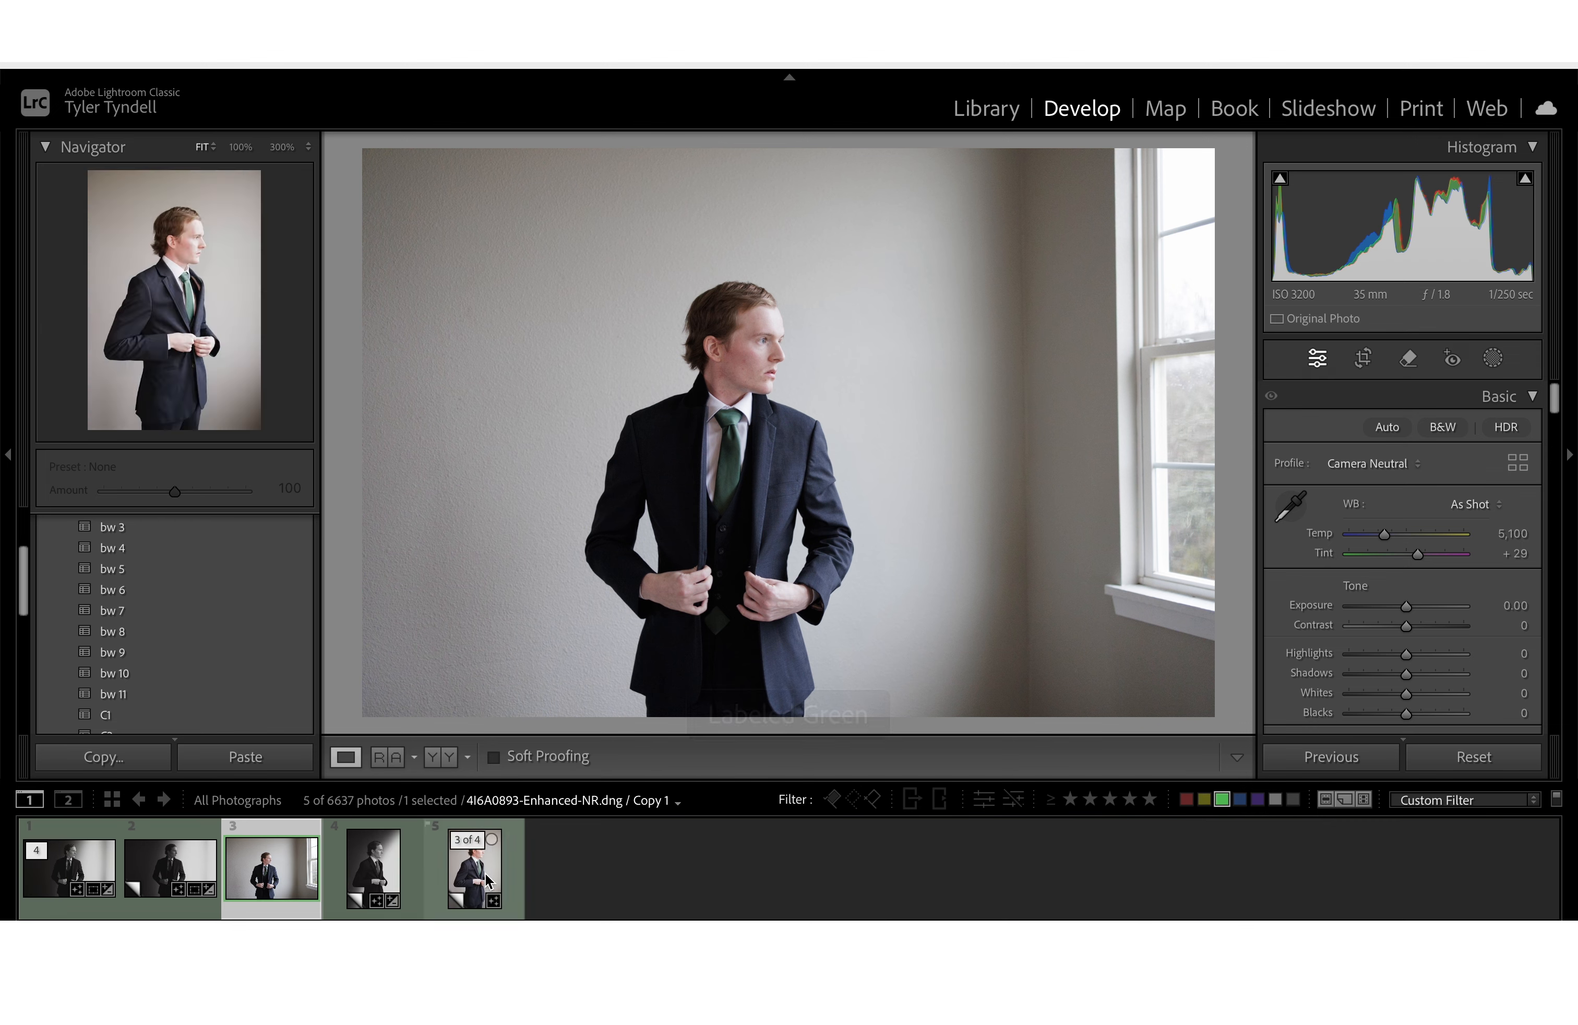
click(490, 888)
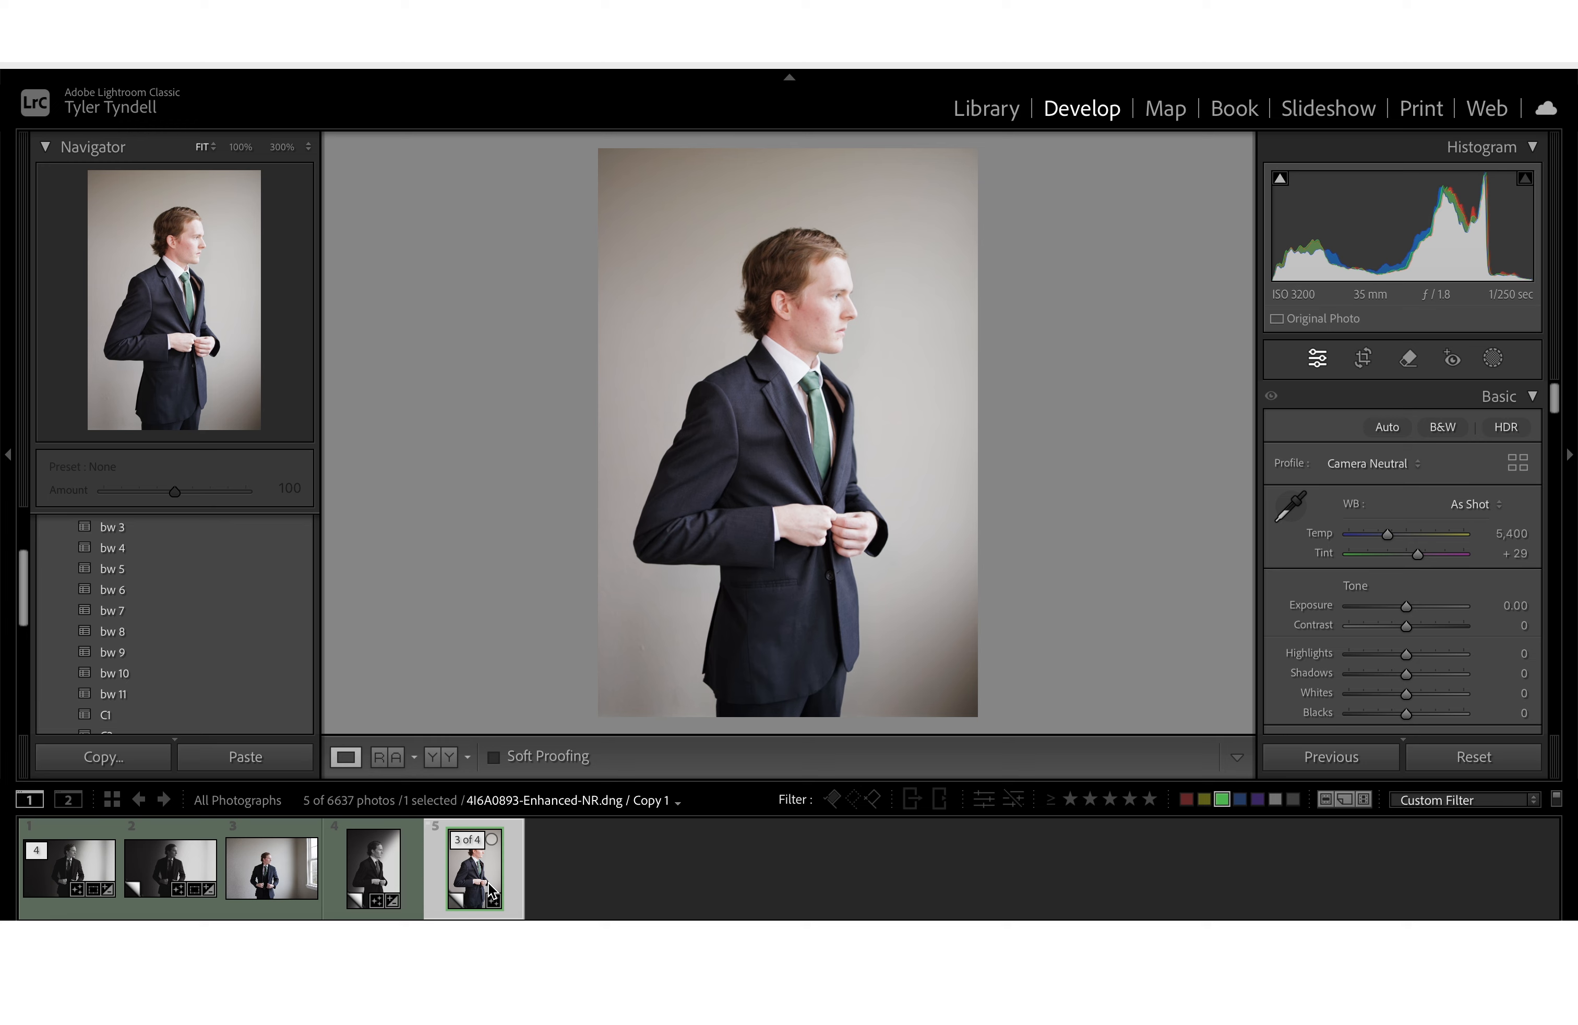
key(Left)
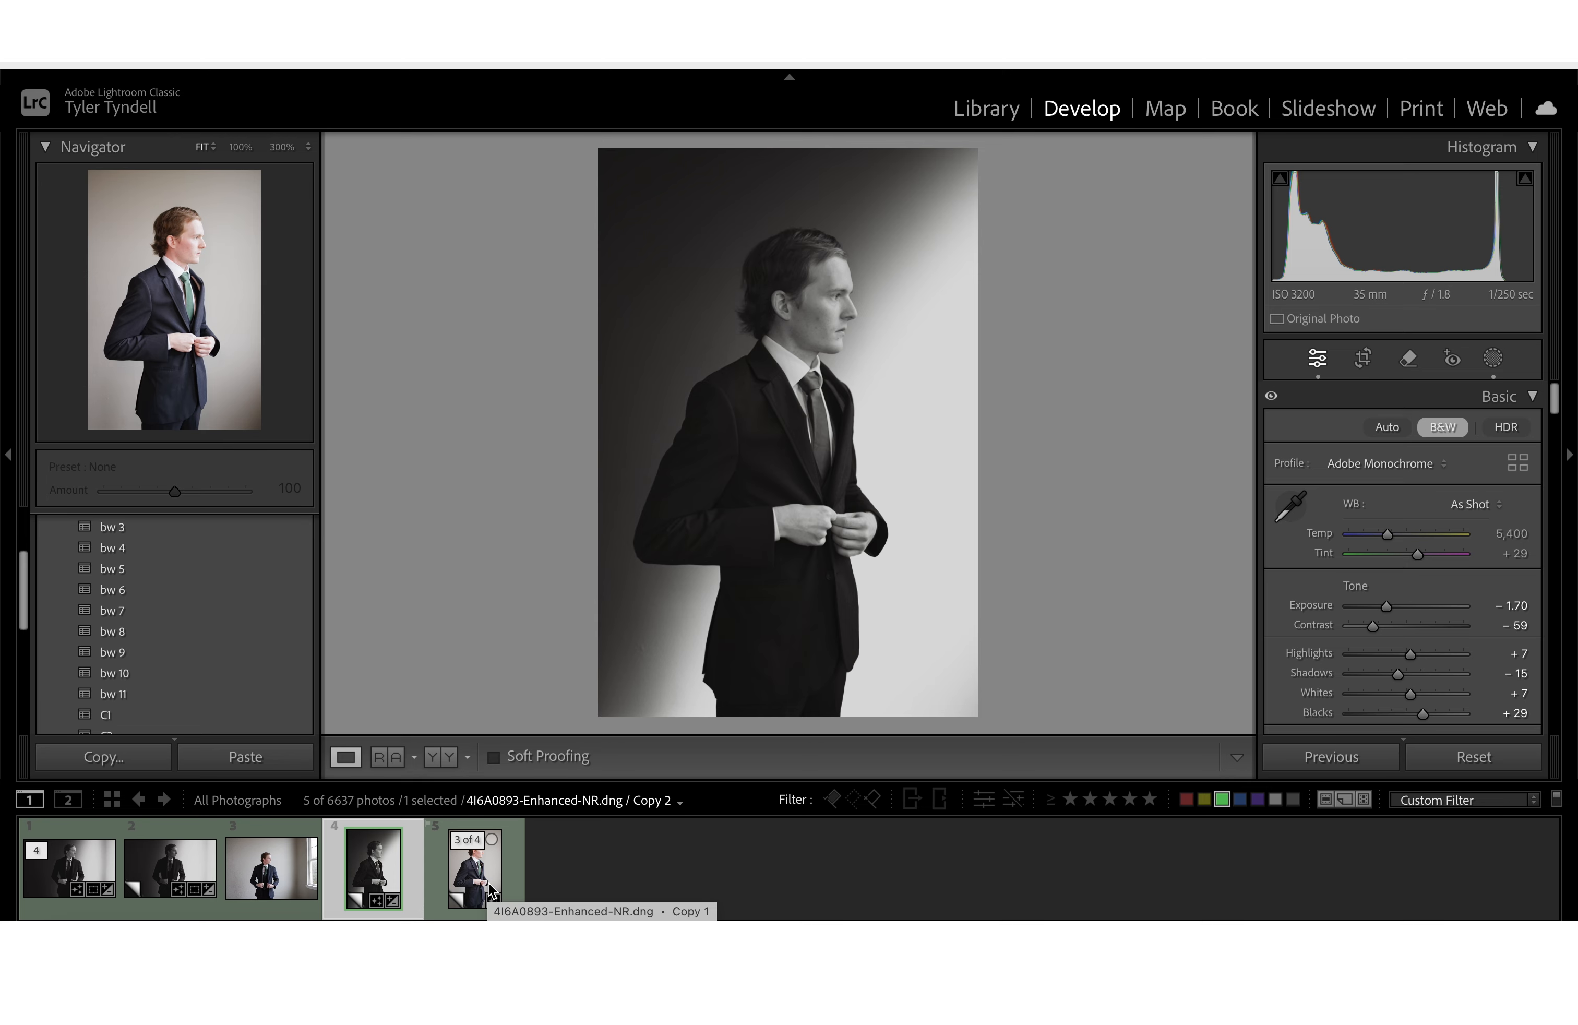
key(Left)
key(Left)
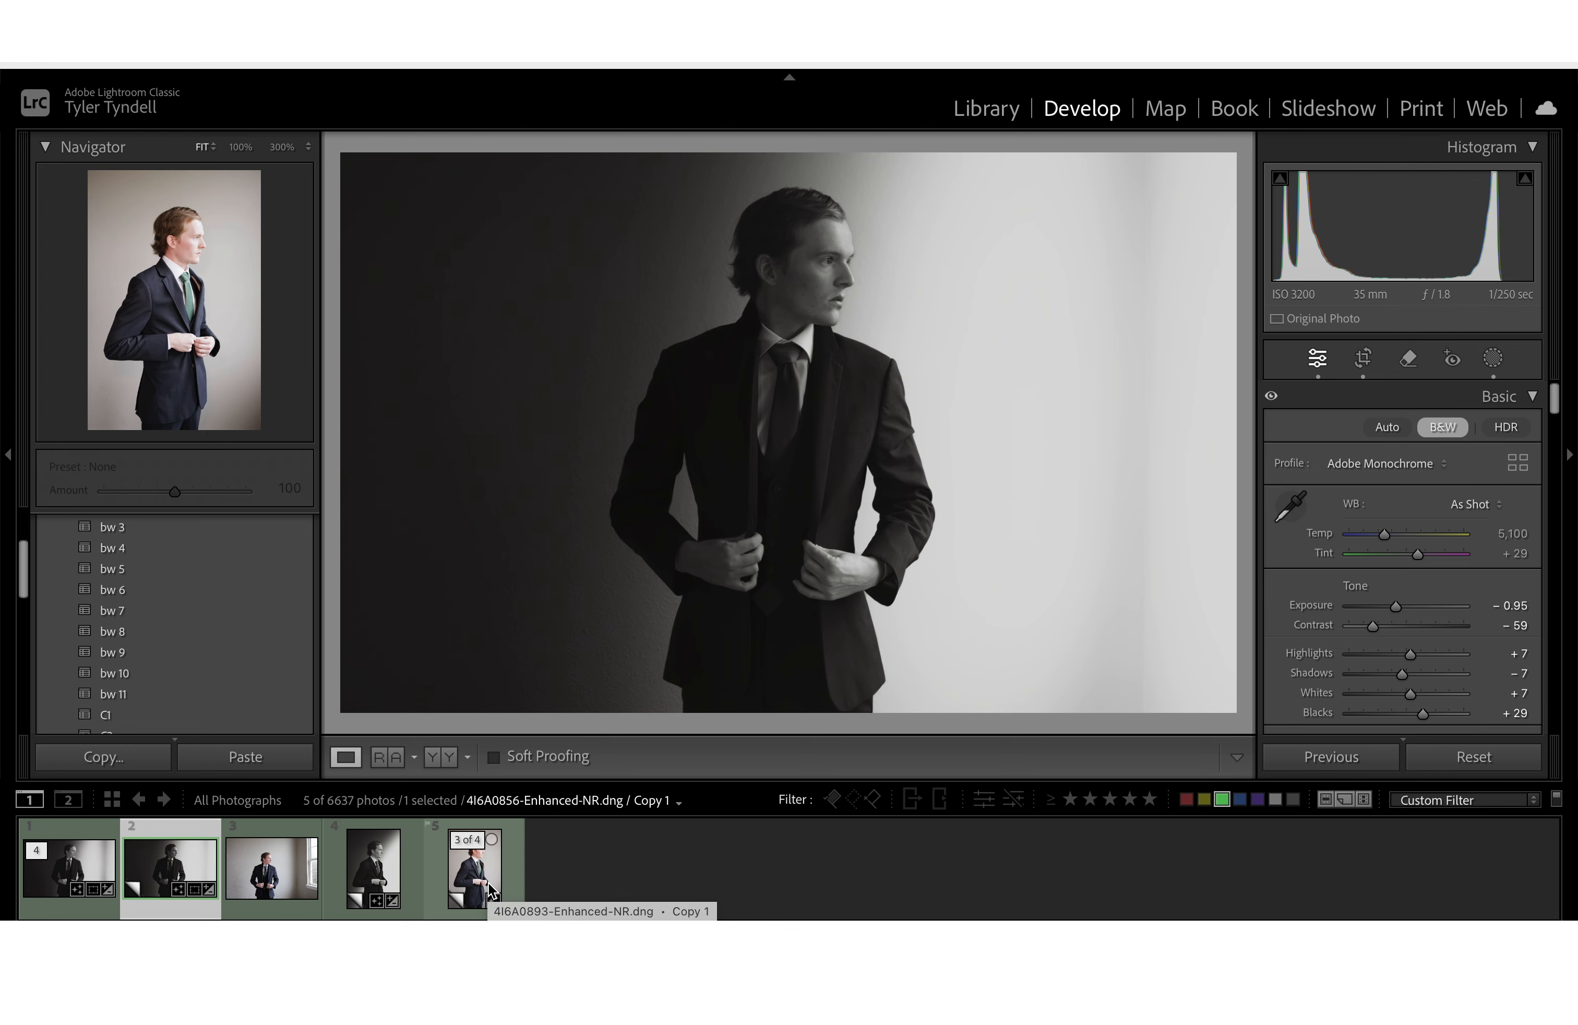
key(Left)
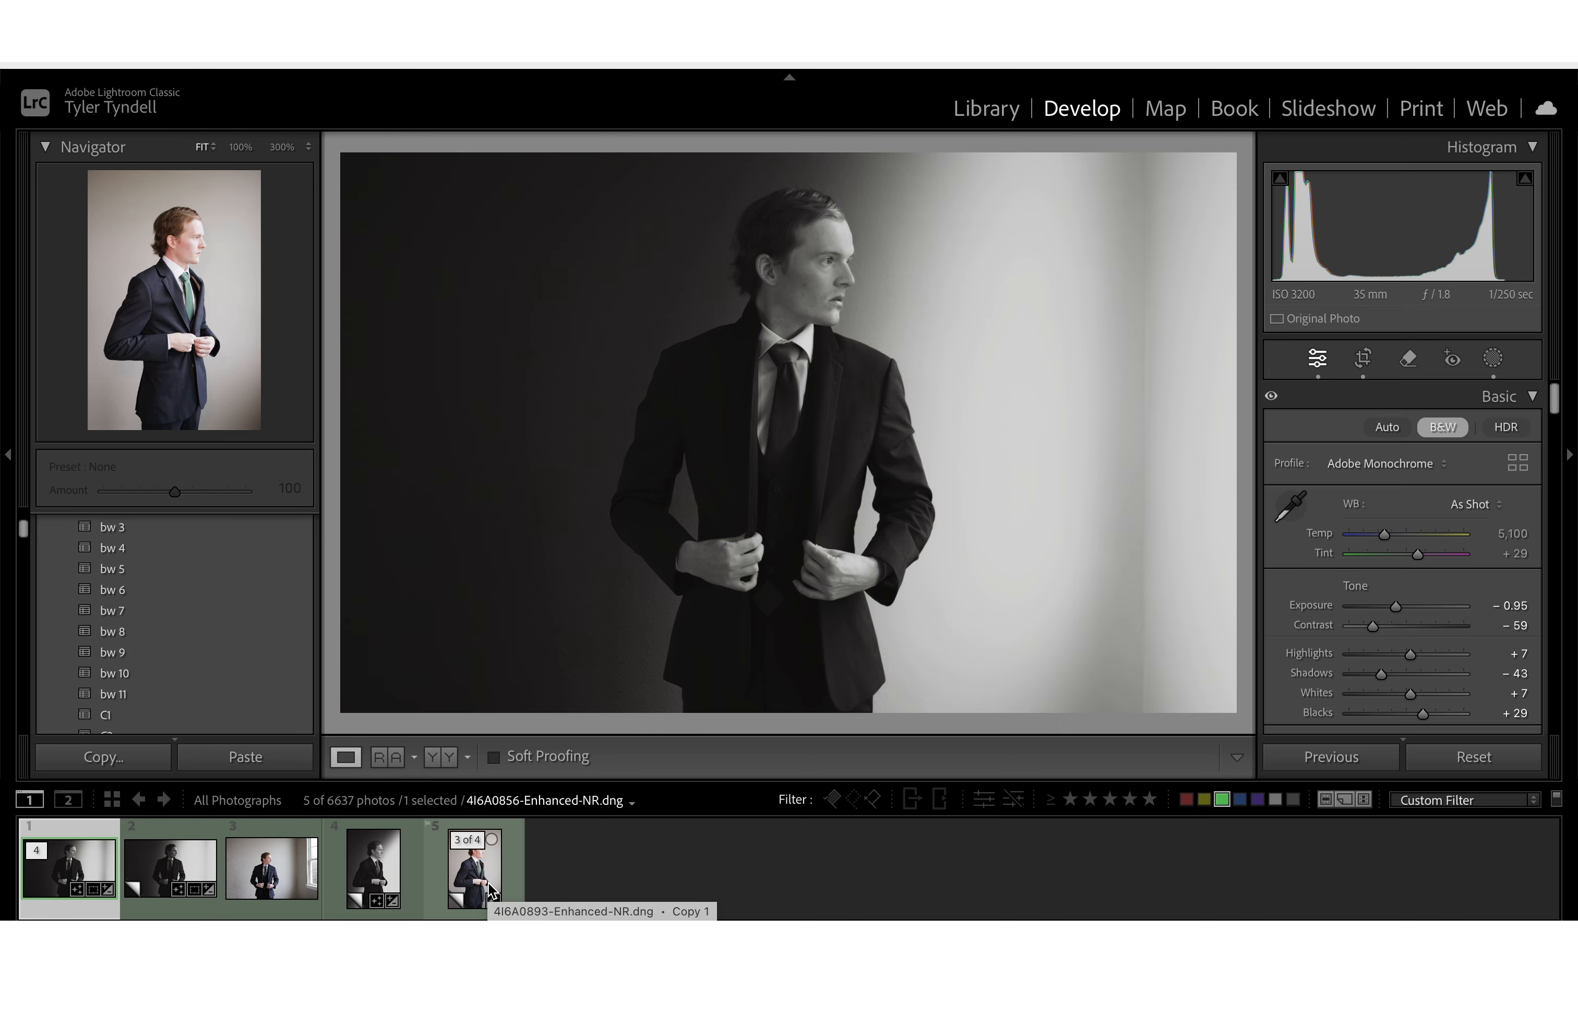
key(Right)
key(Right)
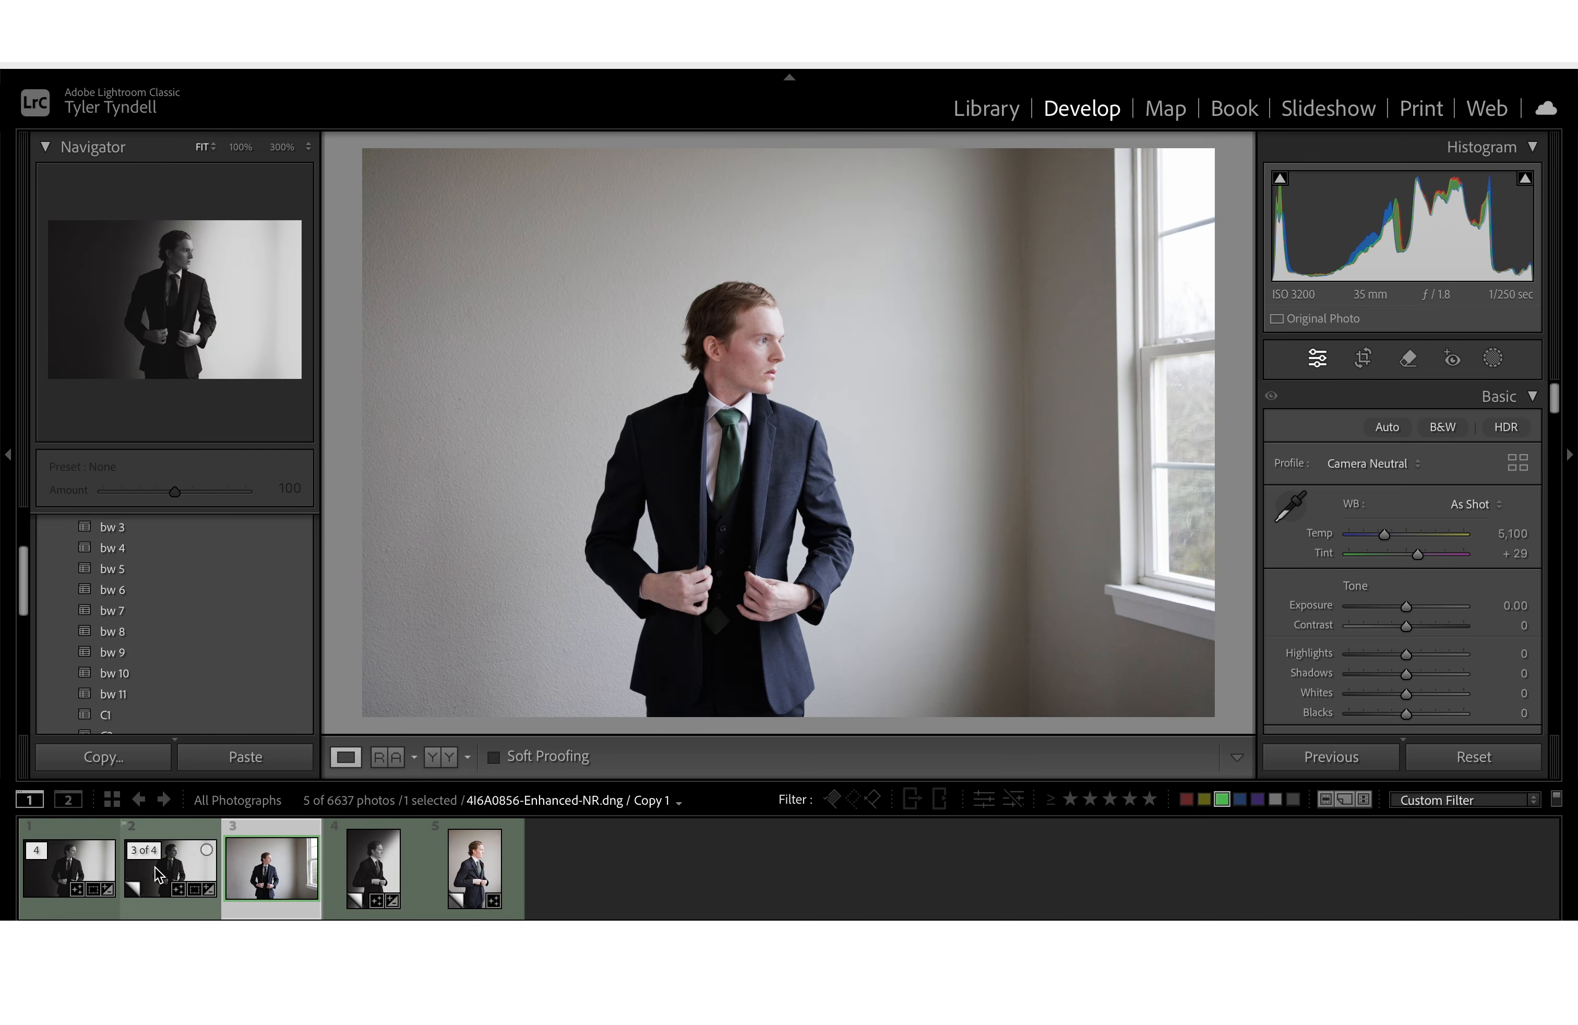
click(160, 884)
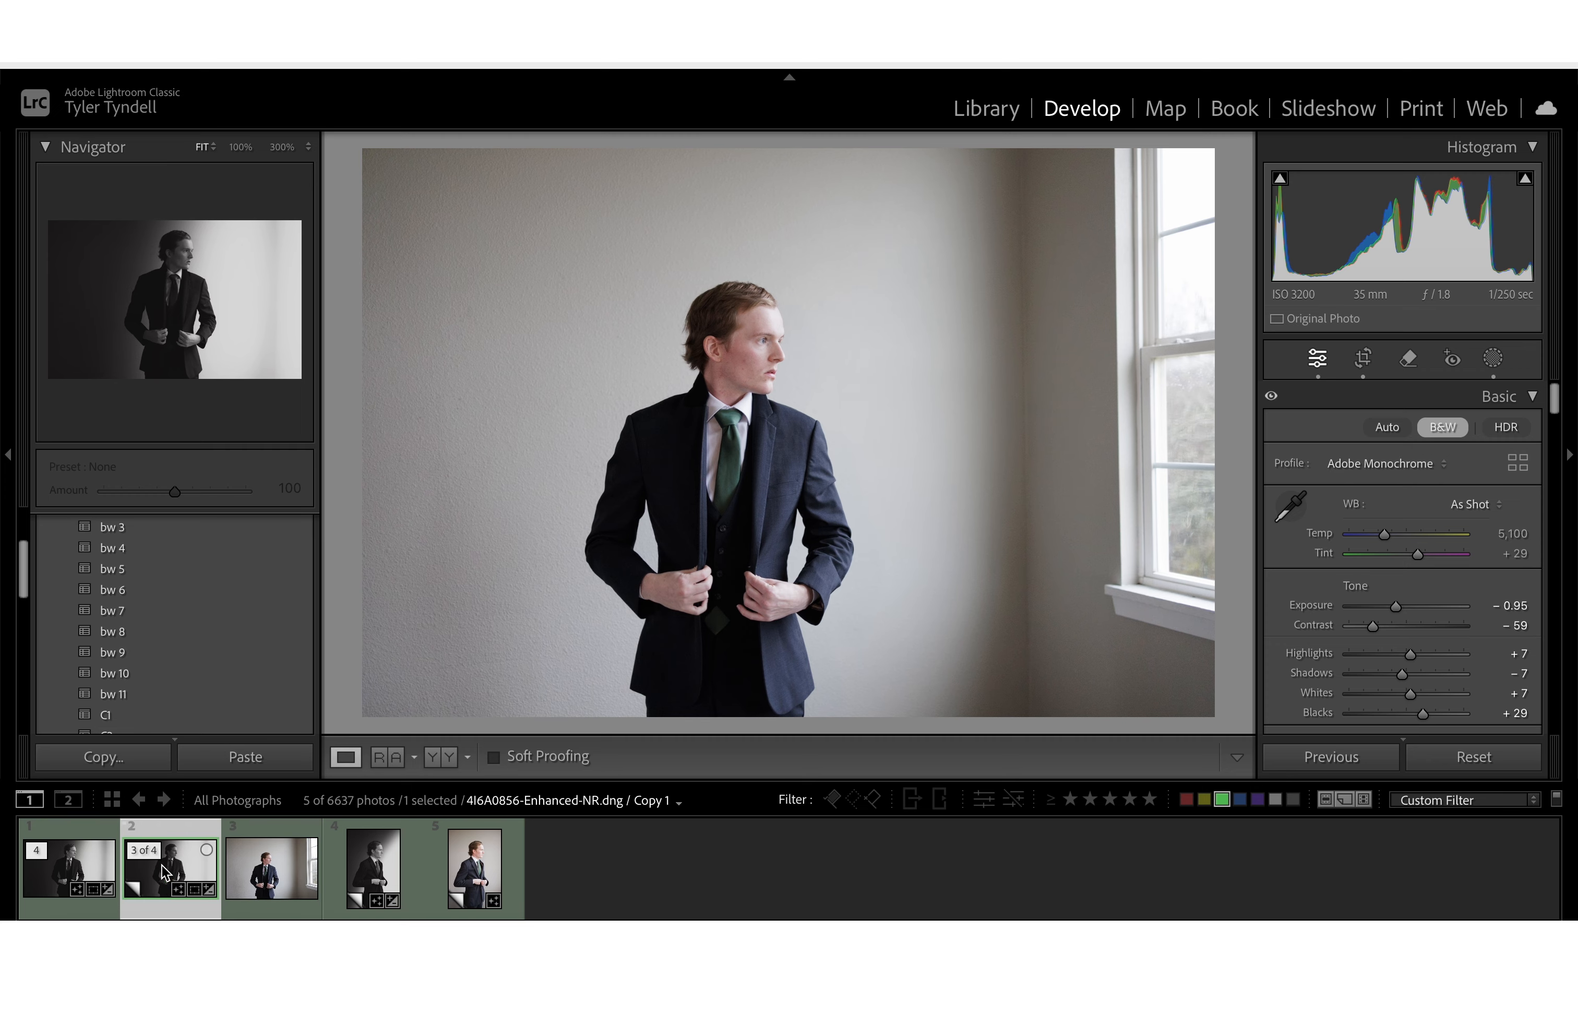
key(Left)
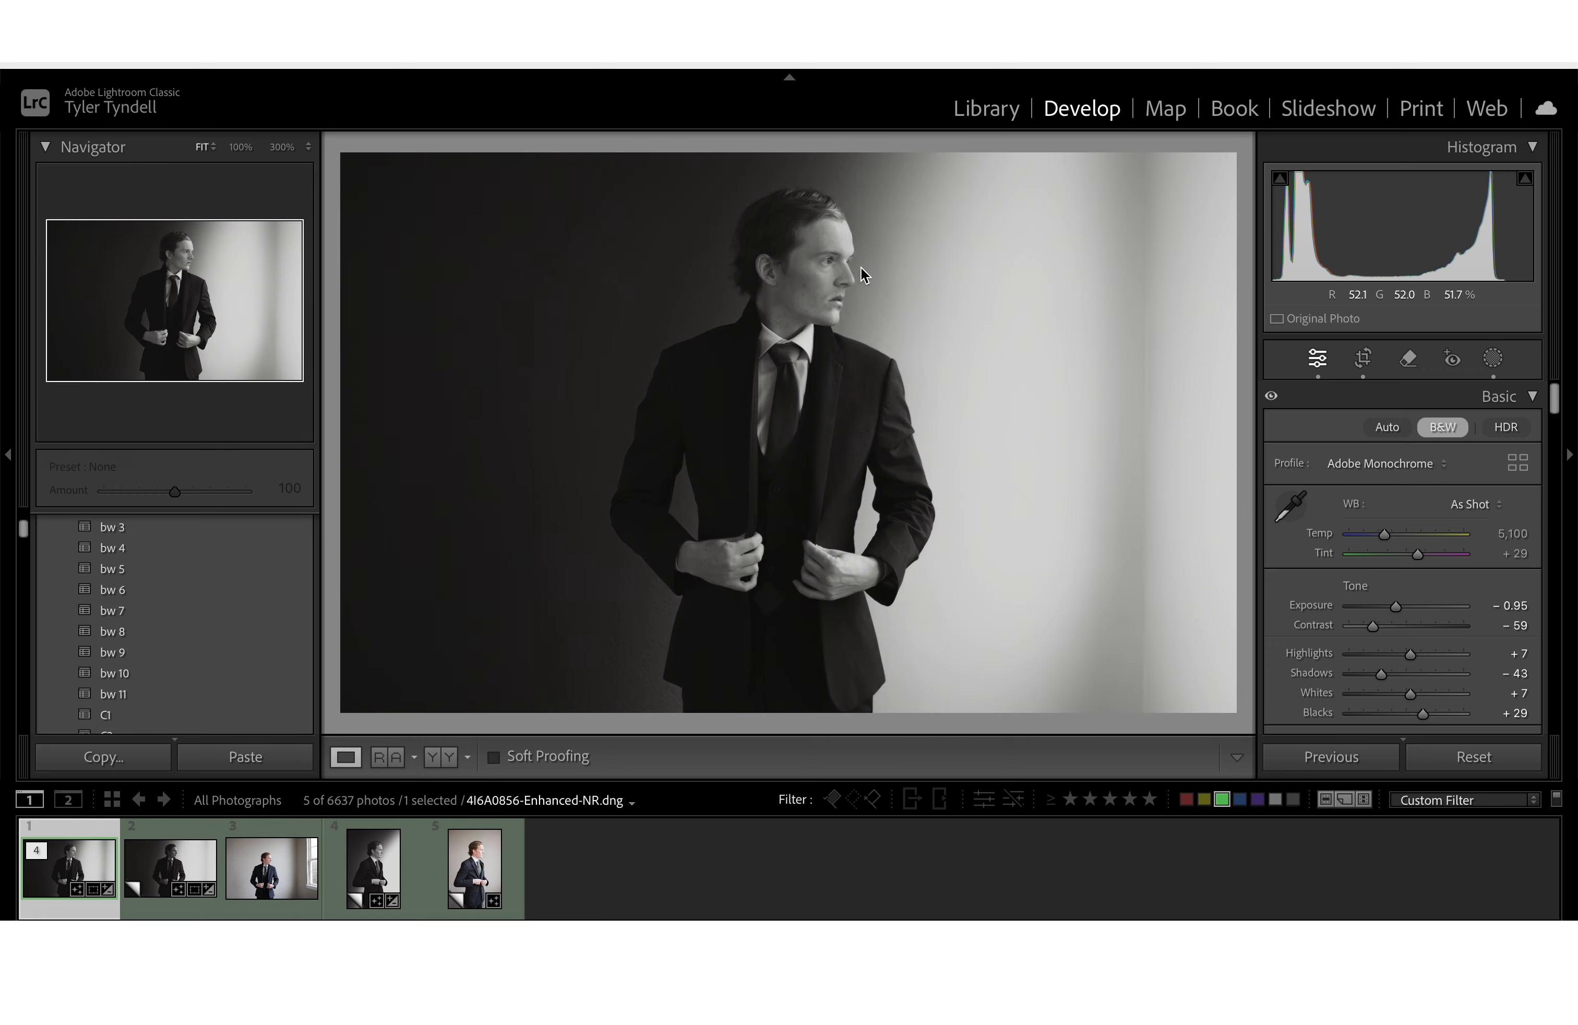
Step: Copy all develop settings, including crop and all five masks, from the first black-and-white edit and paste them onto the horizontal color original
key(super+shift+c)
click(1011, 230)
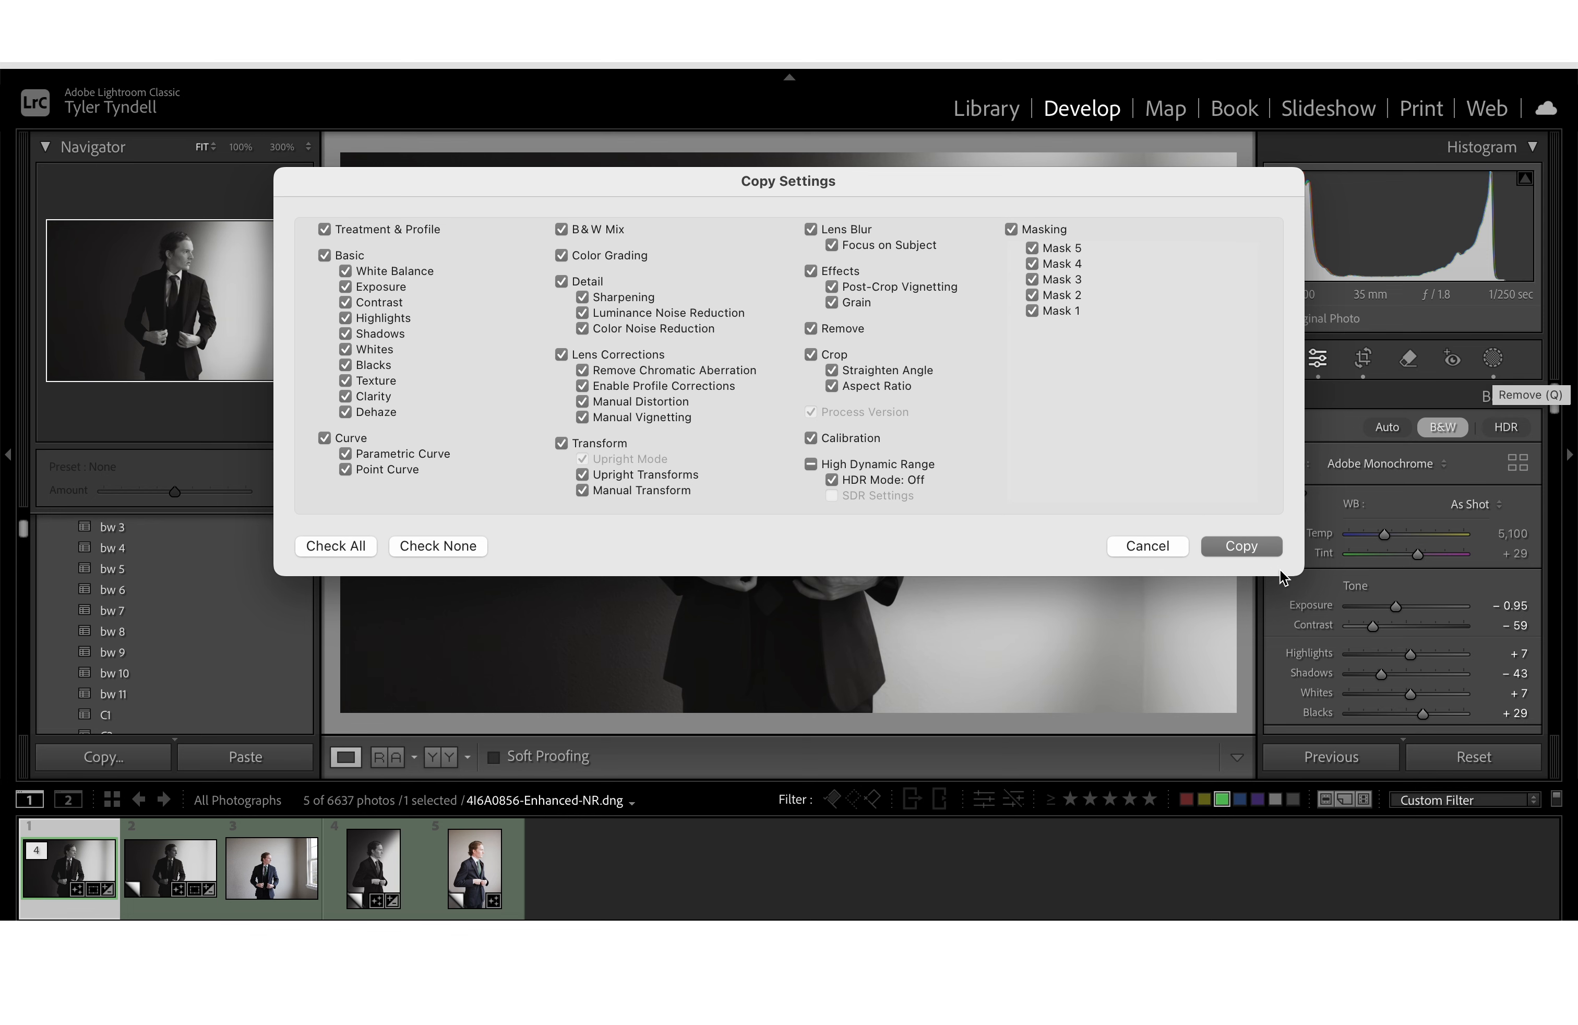
click(1251, 545)
click(285, 892)
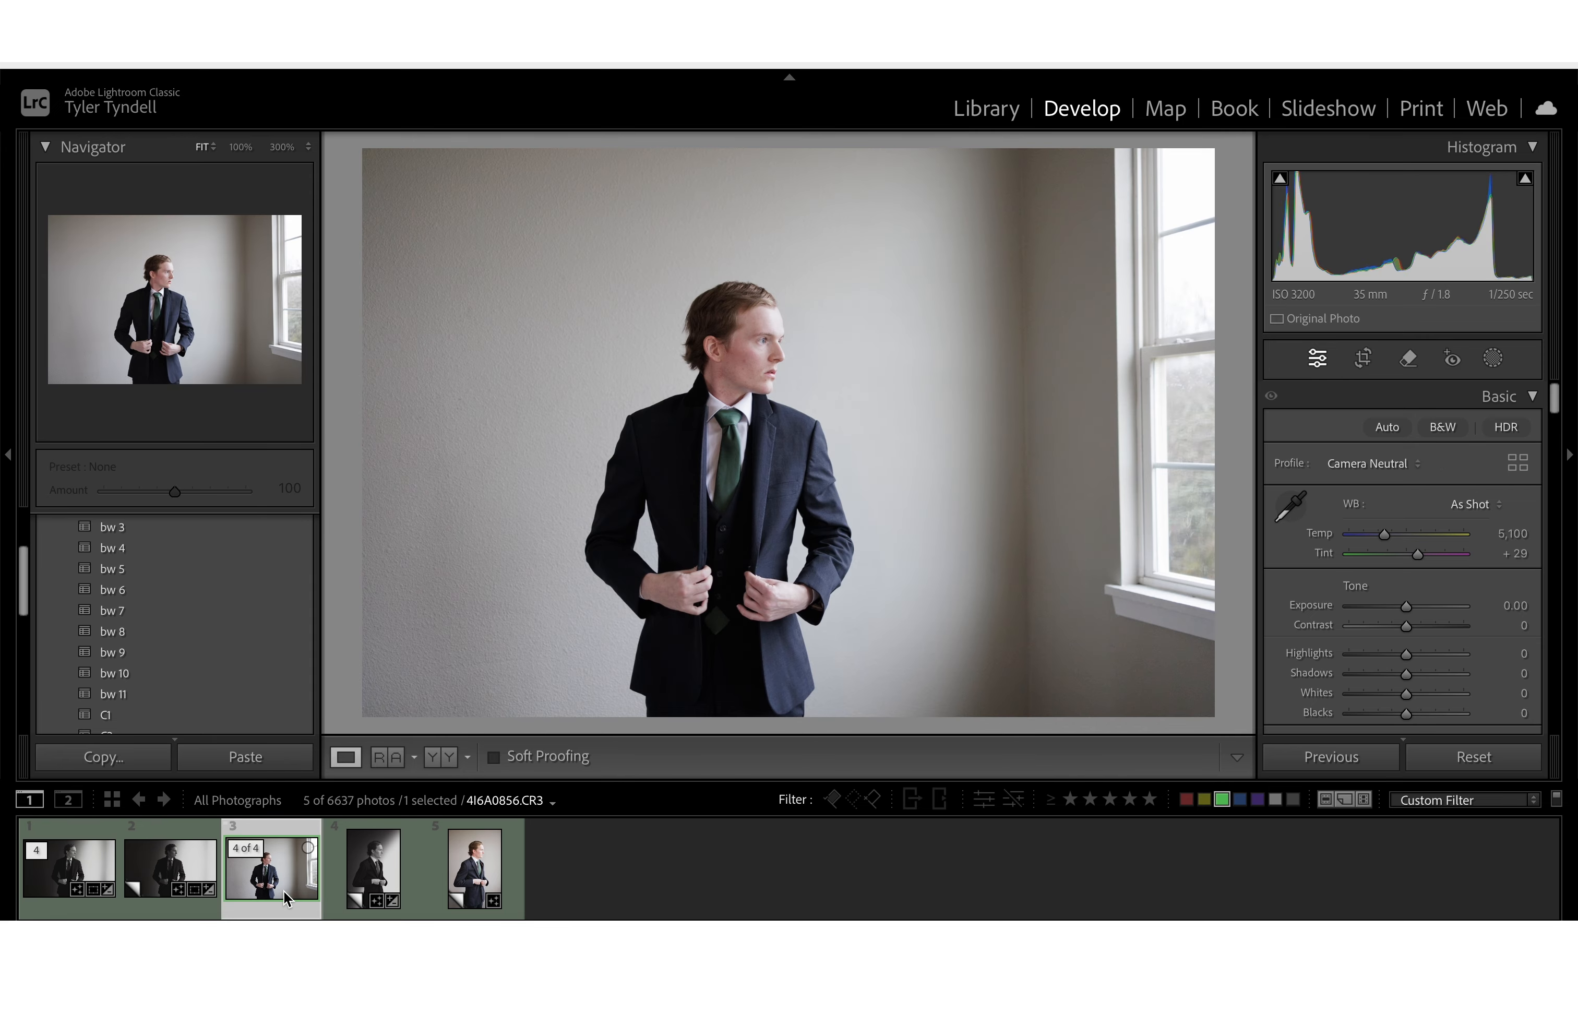
key(super+shift+v)
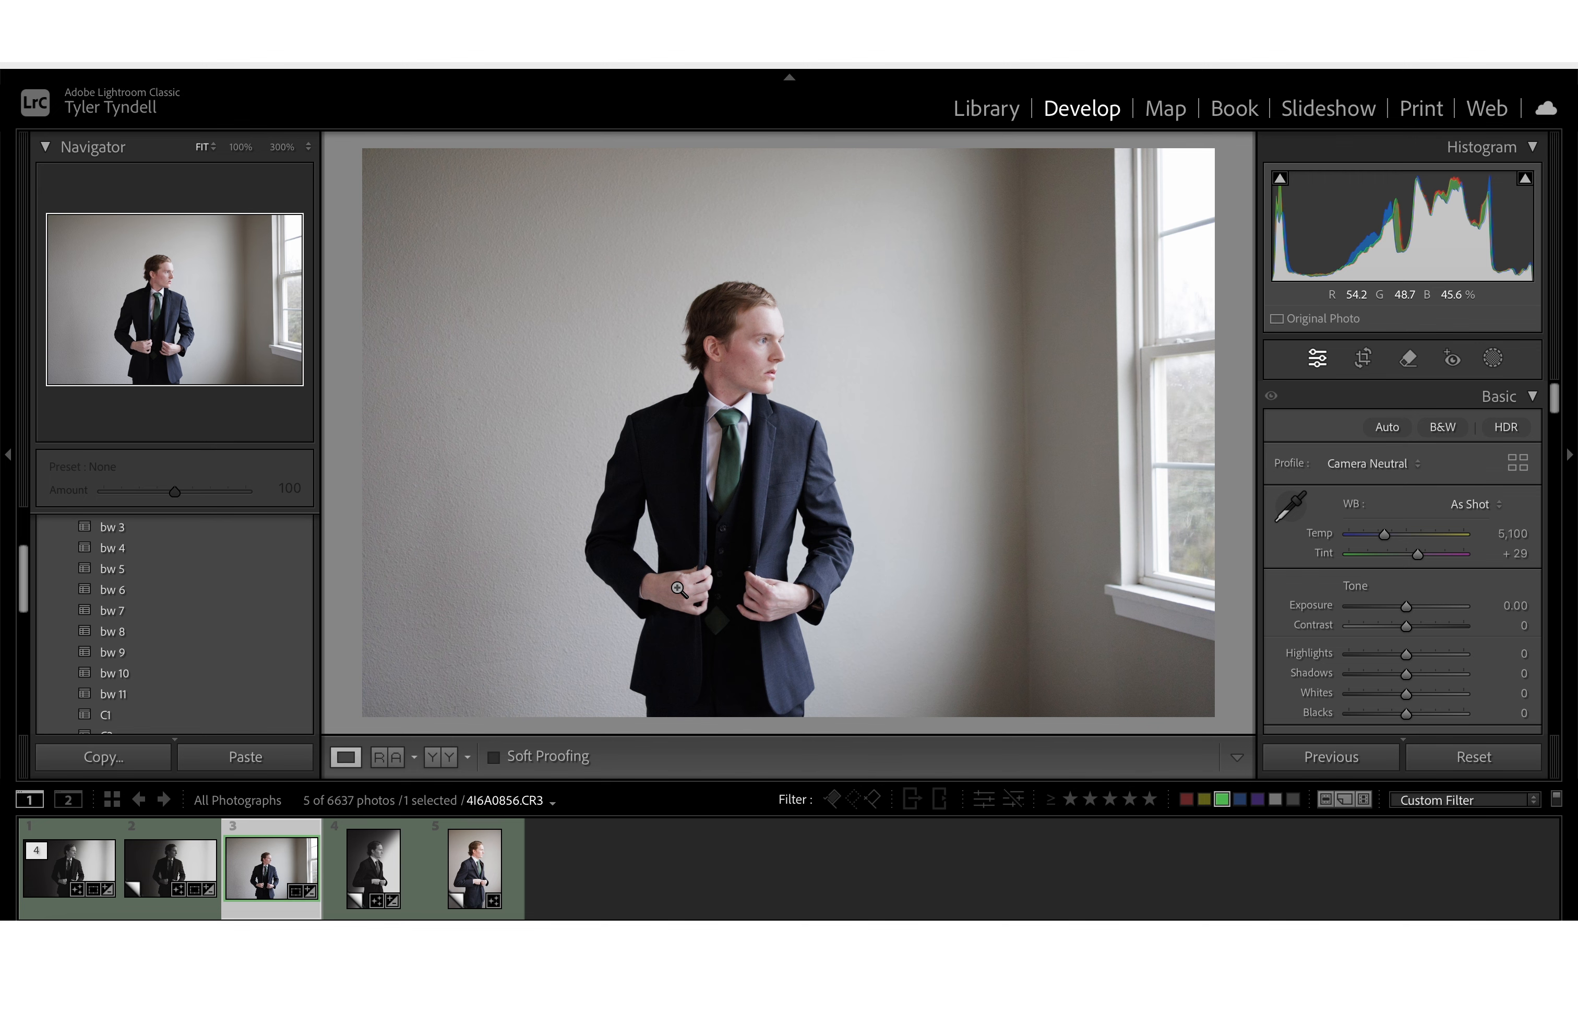
key(ctrl+shift+v)
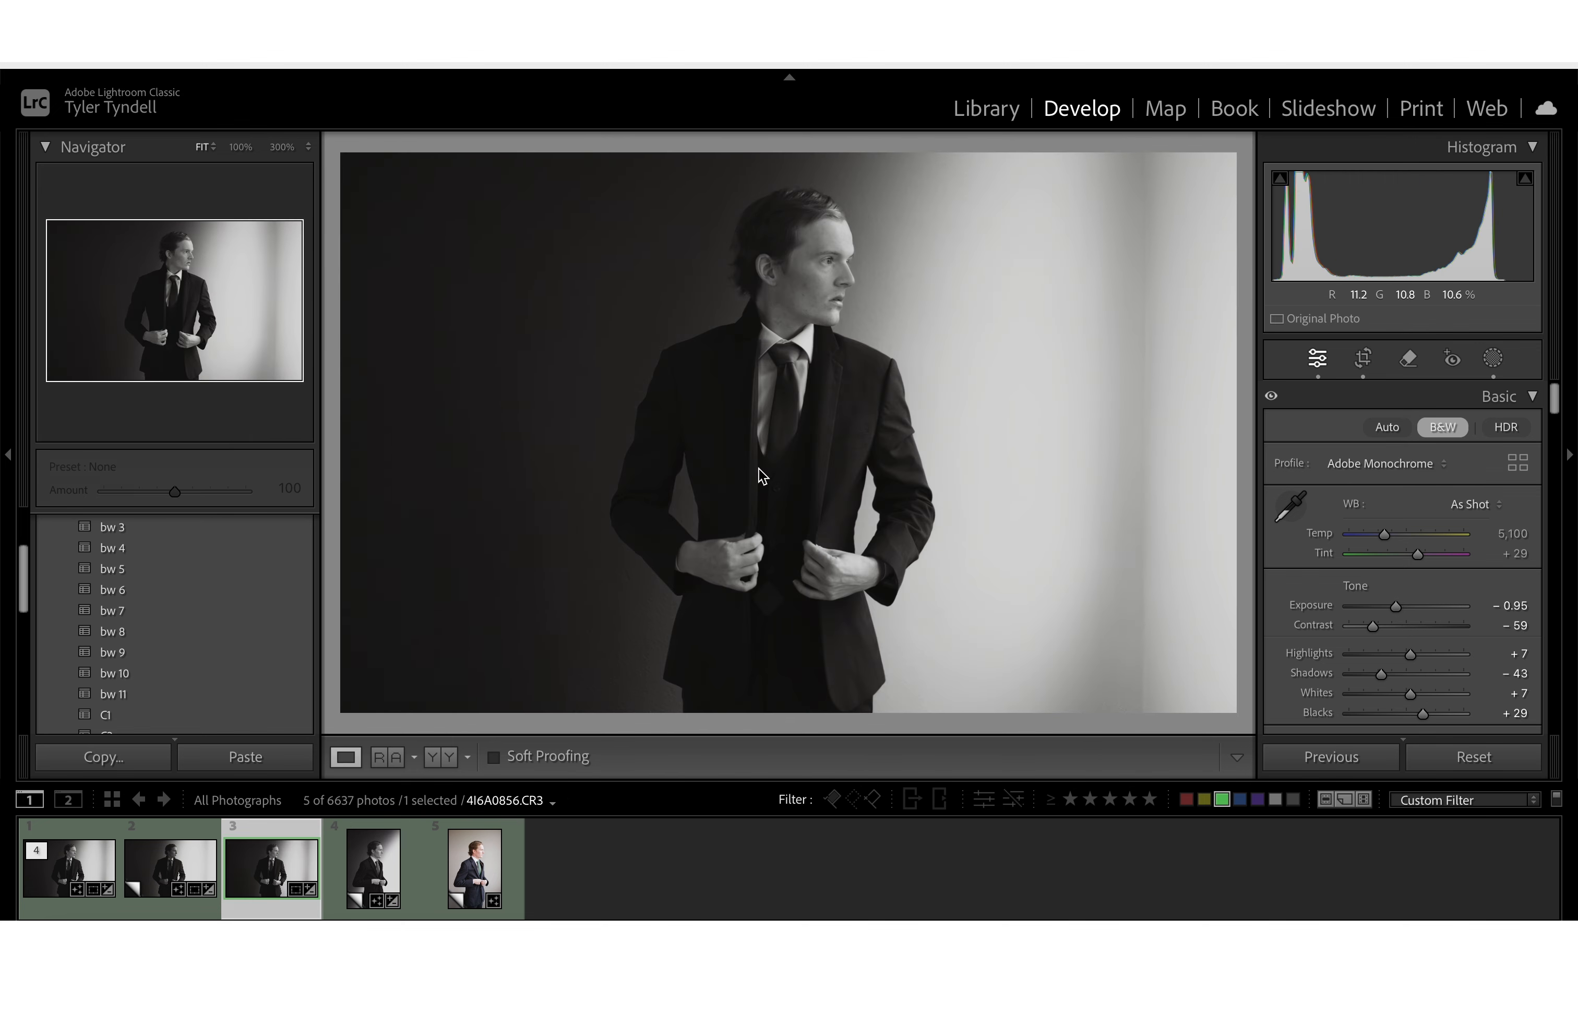
Step: Compare the pasted edit with its unedited state and reset all develop settings of the photo
key(backslash)
key(backslash)
key(ctrl+shift+r)
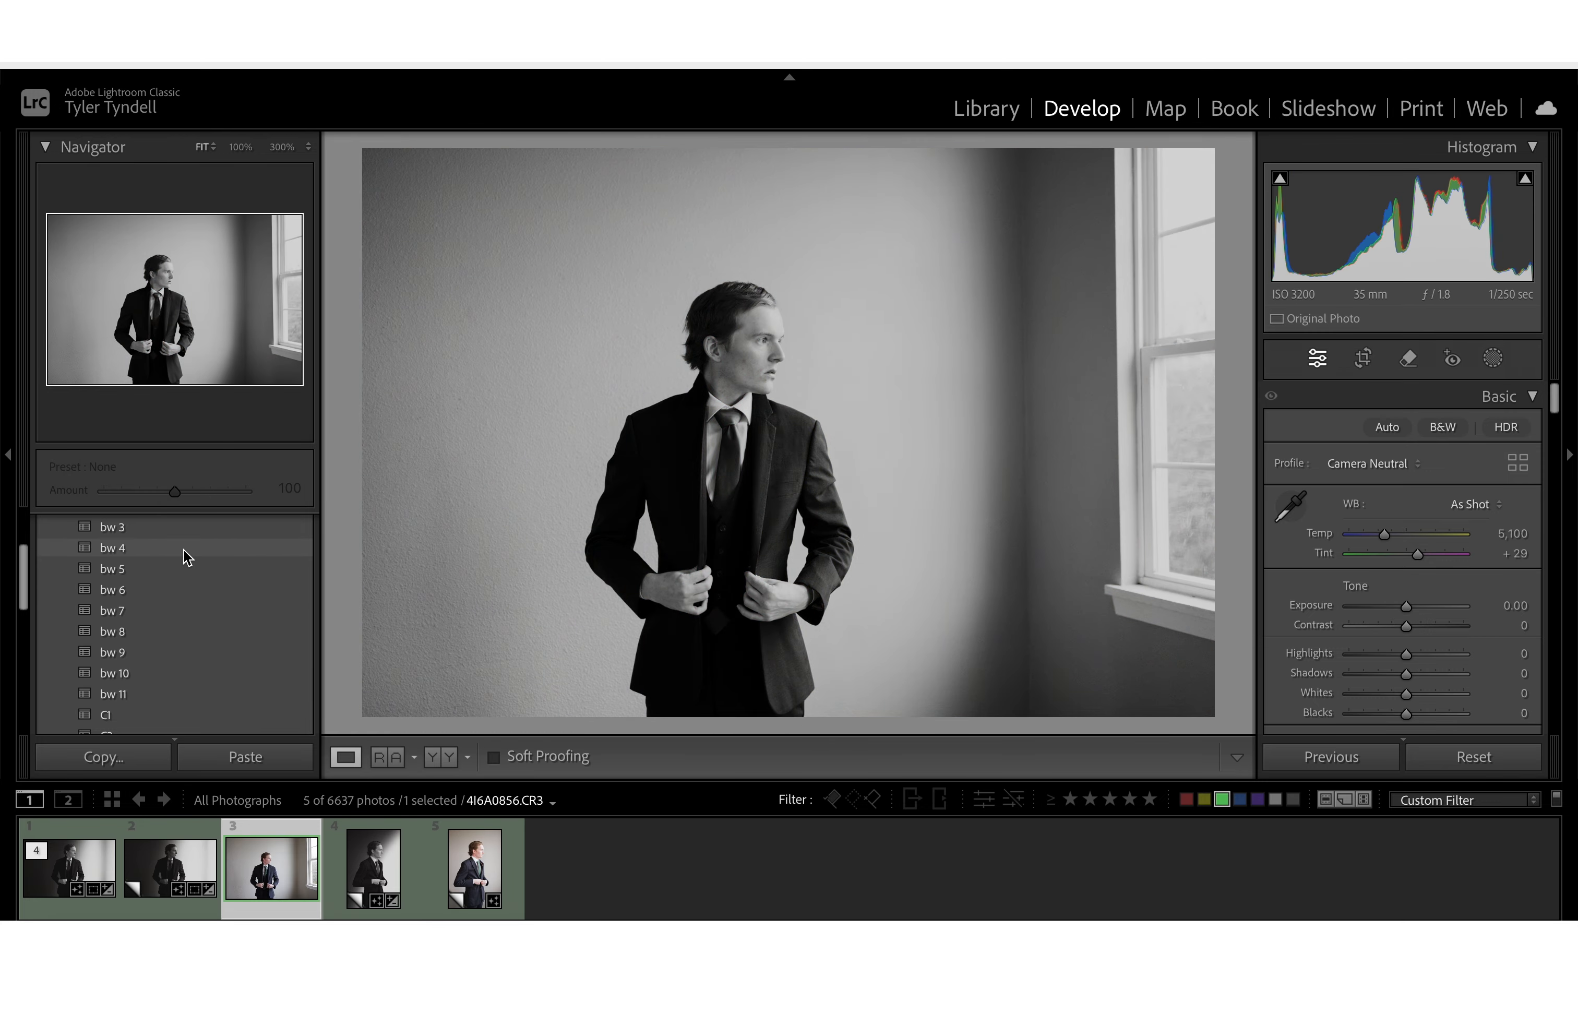
Step: Apply the bw 7 preset to the horizontal color original and review its settings down to Calibration
scroll(169, 536, up, 2)
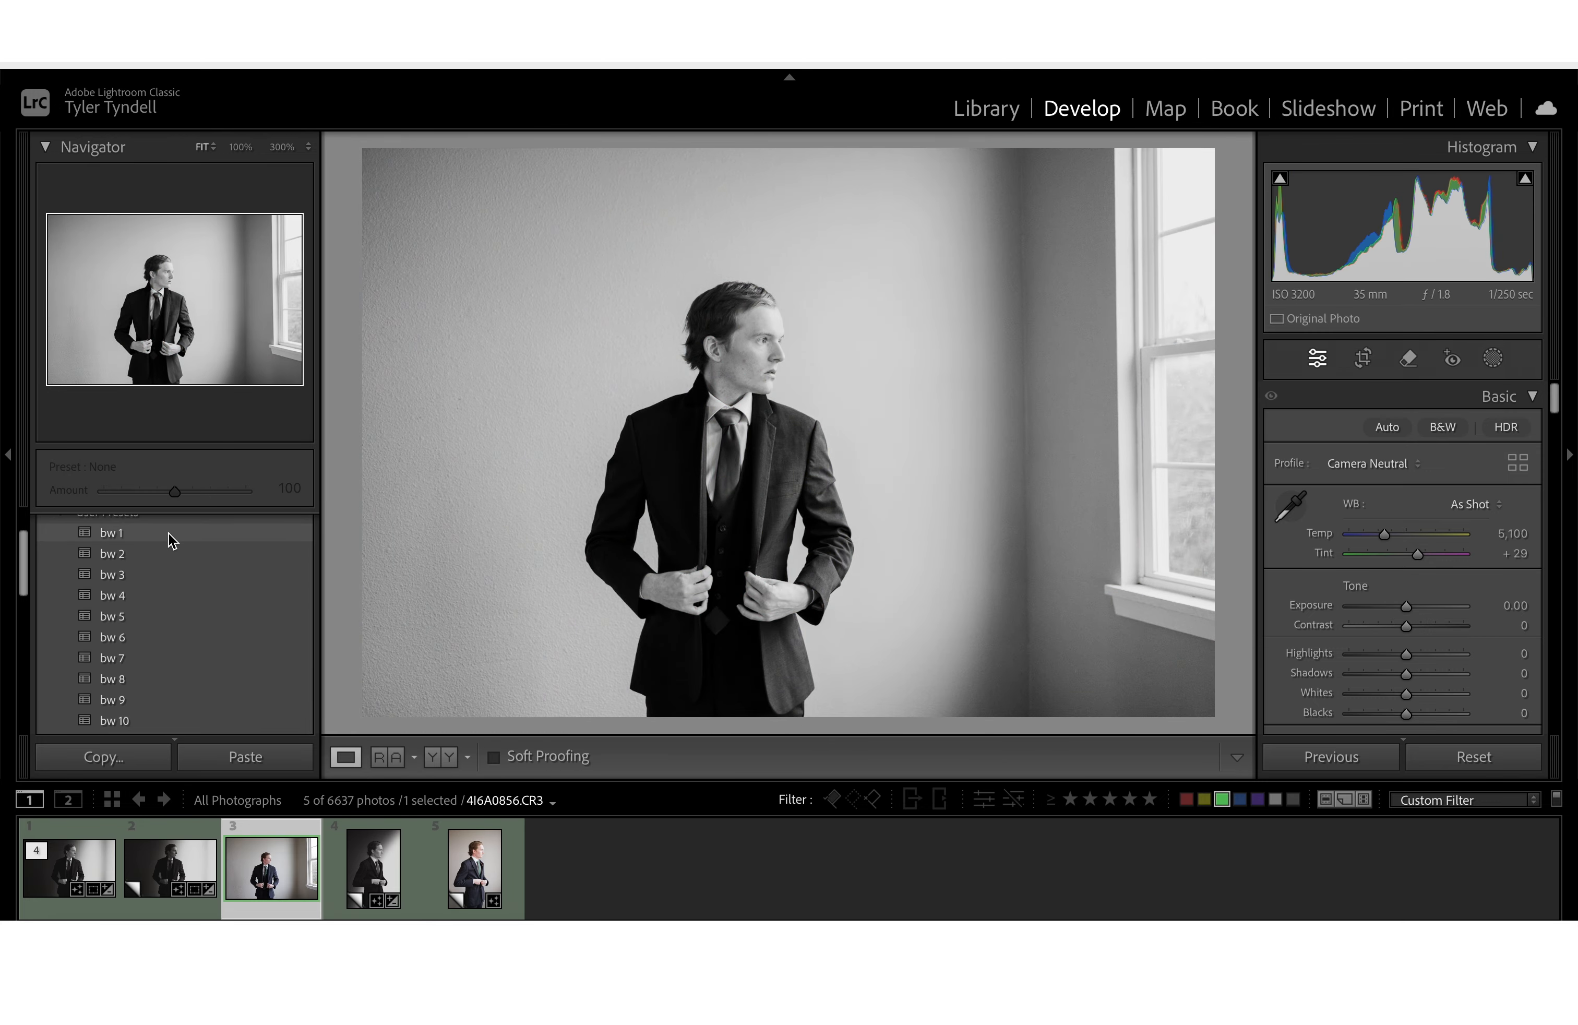
click(149, 660)
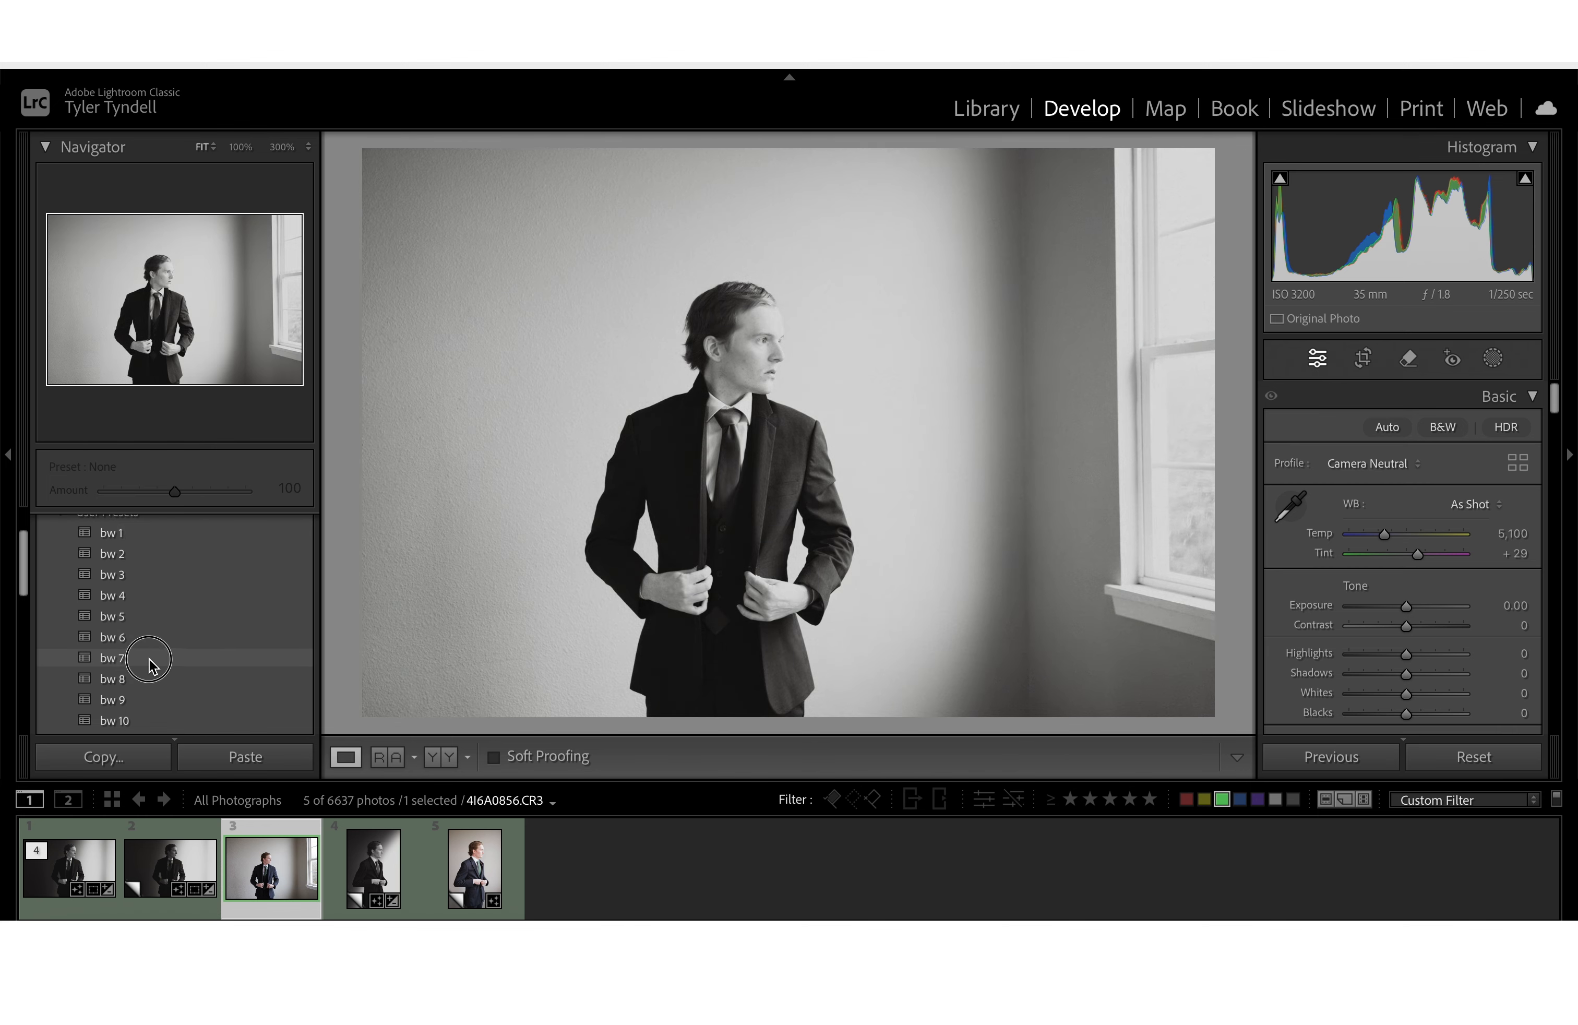
scroll(1413, 609, down, 10)
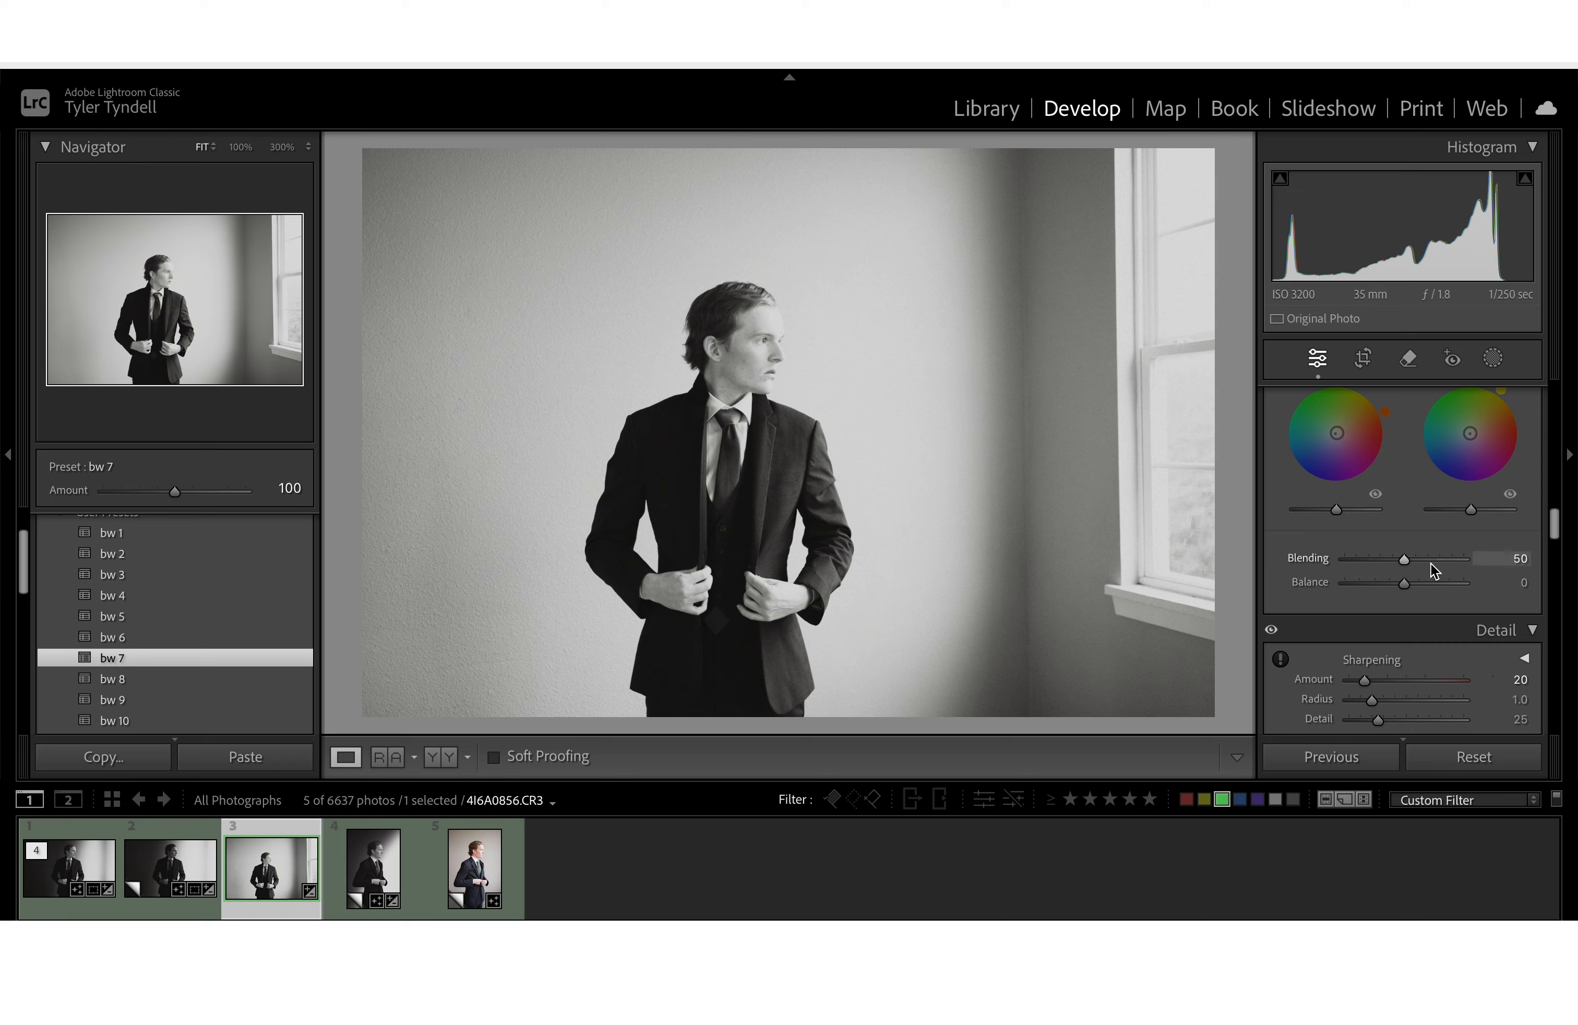
scroll(1430, 569, down, 10)
scroll(1414, 562, down, 10)
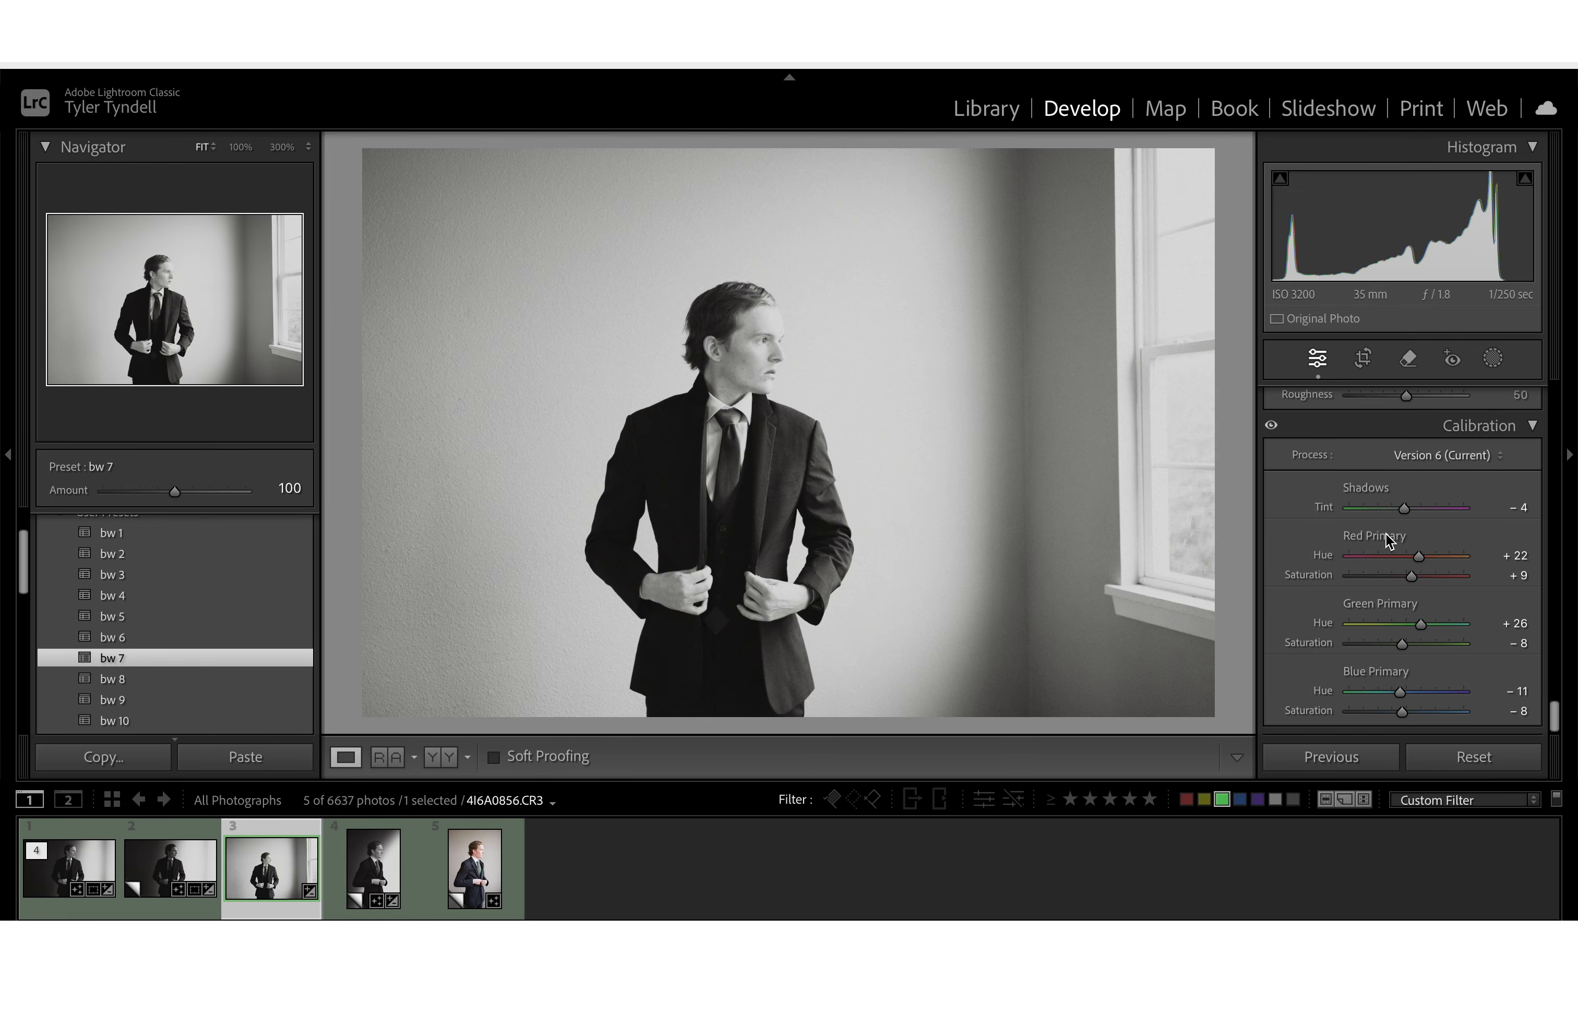
Step: Lower the exposure of the horizontal window photo to -1.05
scroll(1387, 536, up, 5)
scroll(1394, 623, down, 2)
click(1387, 602)
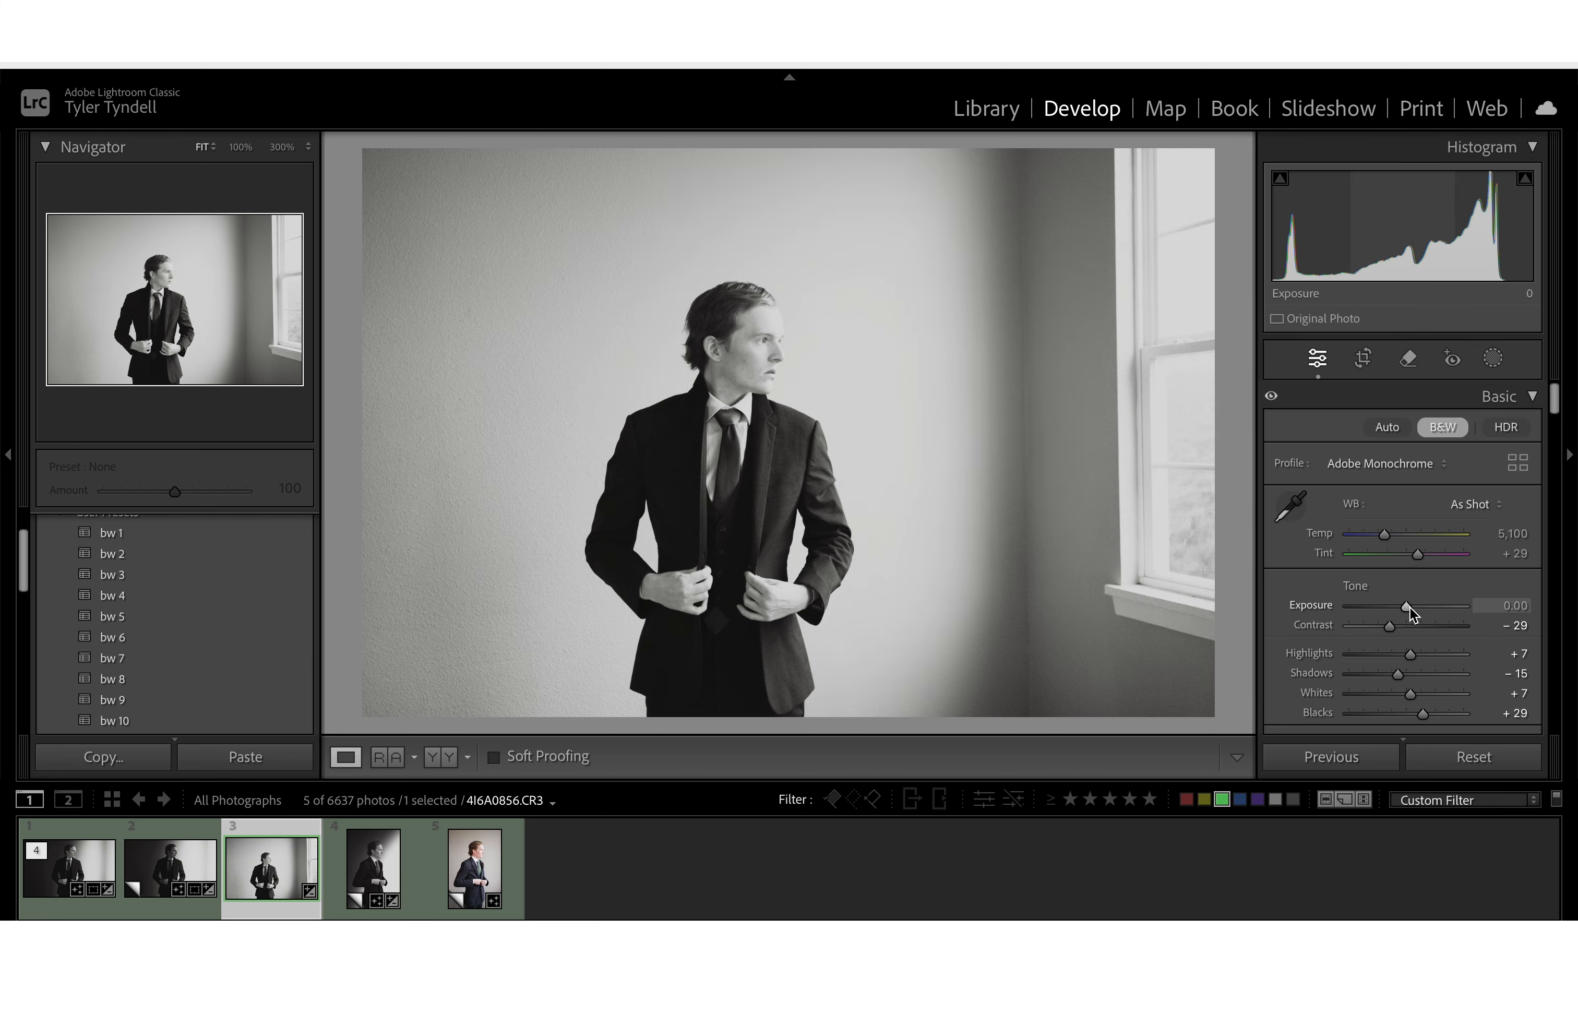
drag(1409, 607, 1398, 608)
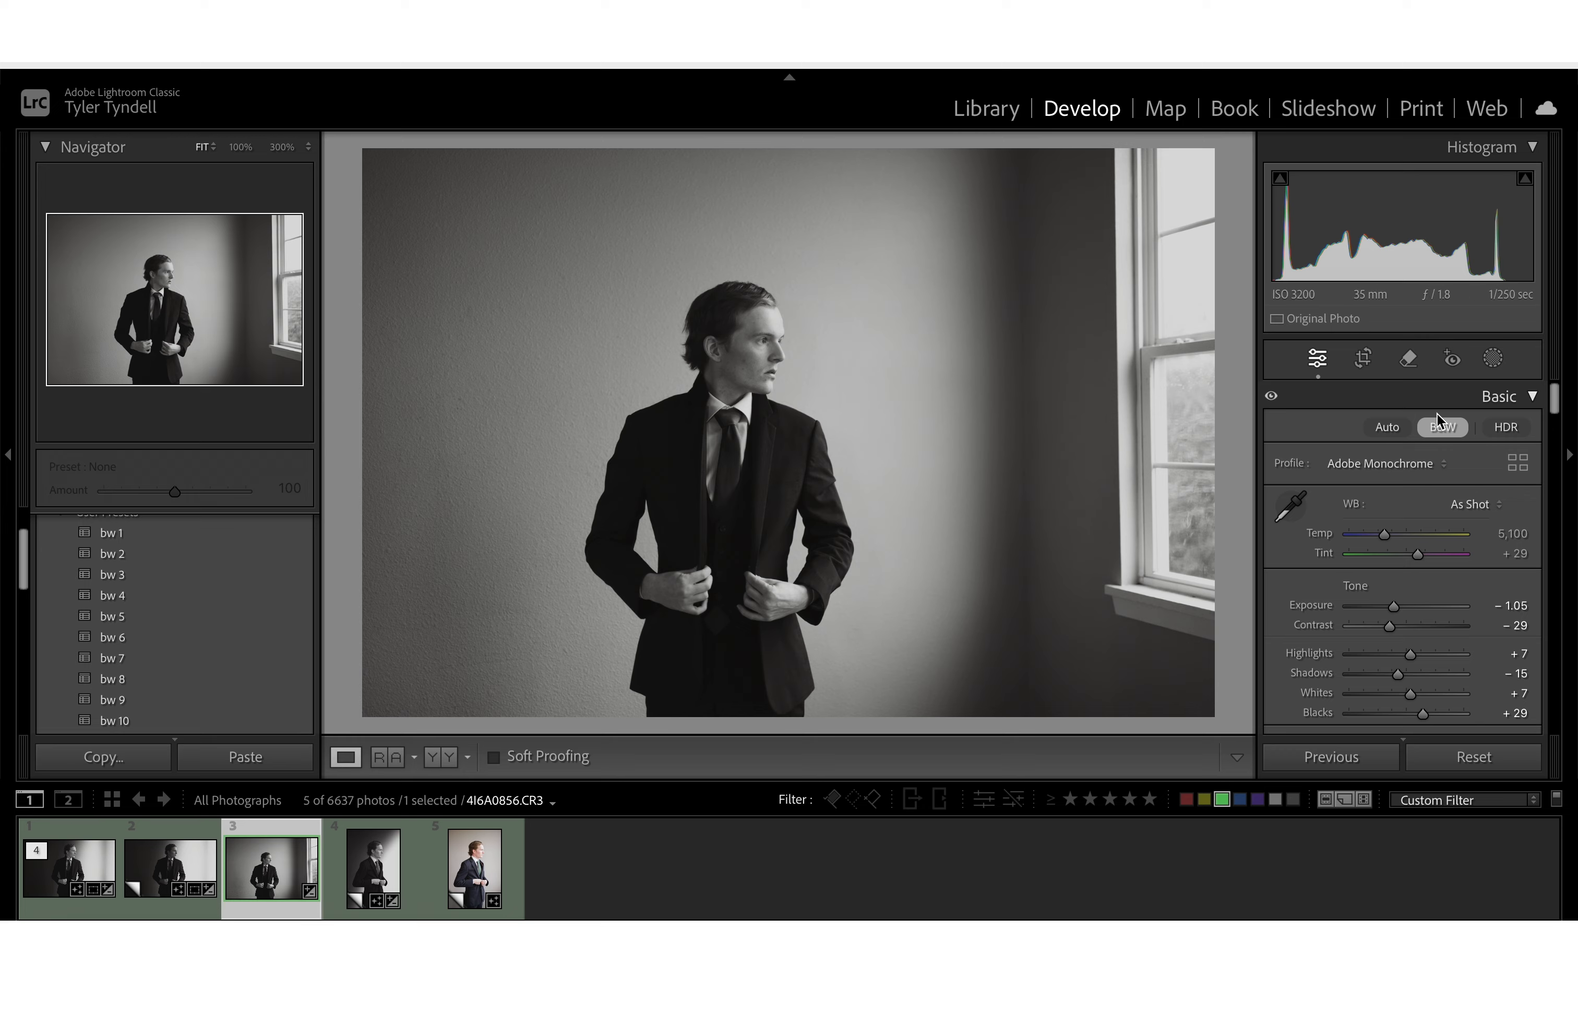
Step: Try a horizontal perspective correction of +34 on the horizontal window photo and undo it
scroll(1431, 505, down, 10)
scroll(1426, 553, down, 10)
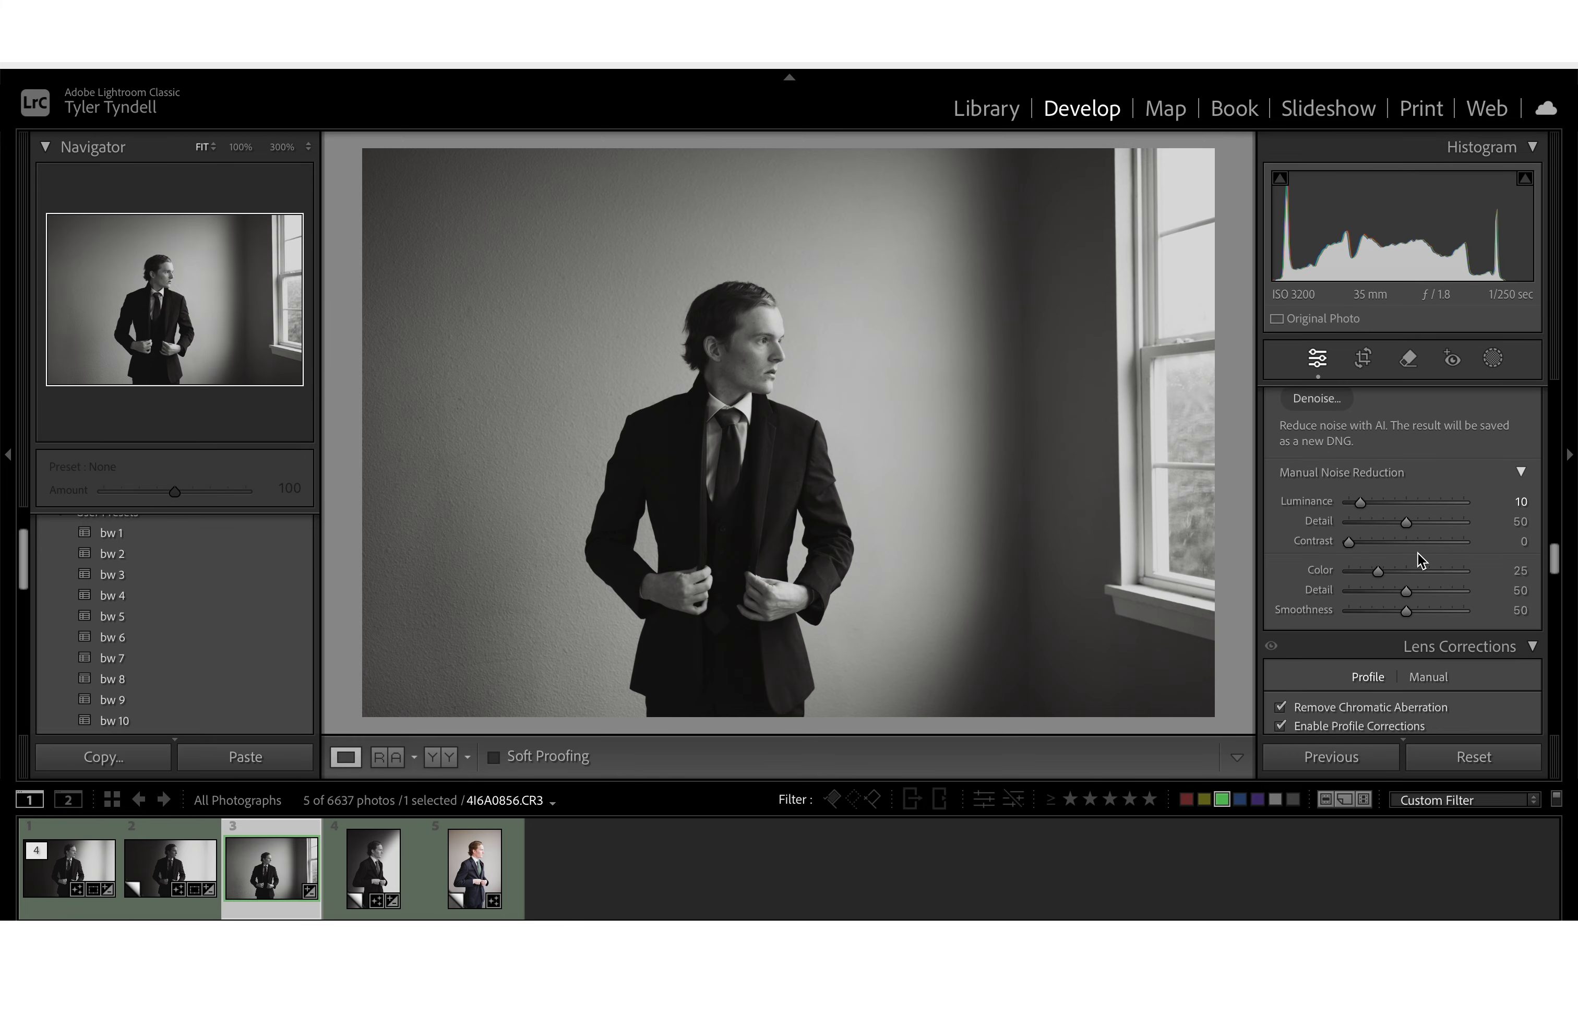
scroll(1417, 553, down, 6)
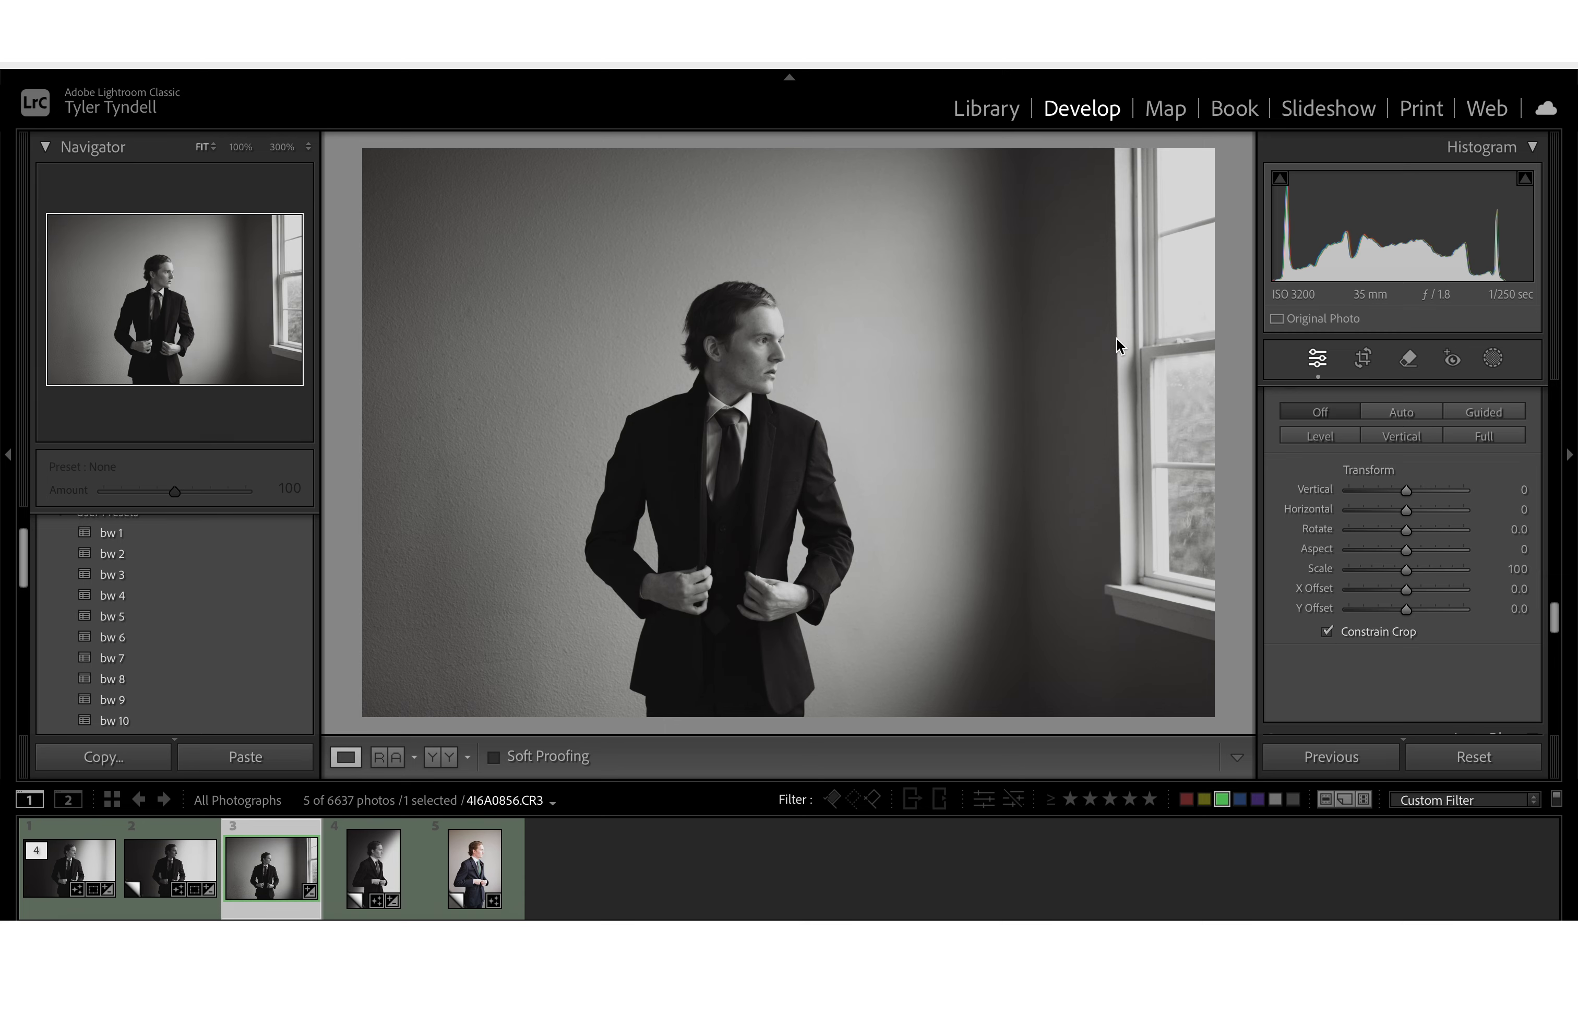
scroll(1377, 483, down, 1)
scroll(1374, 491, up, 1)
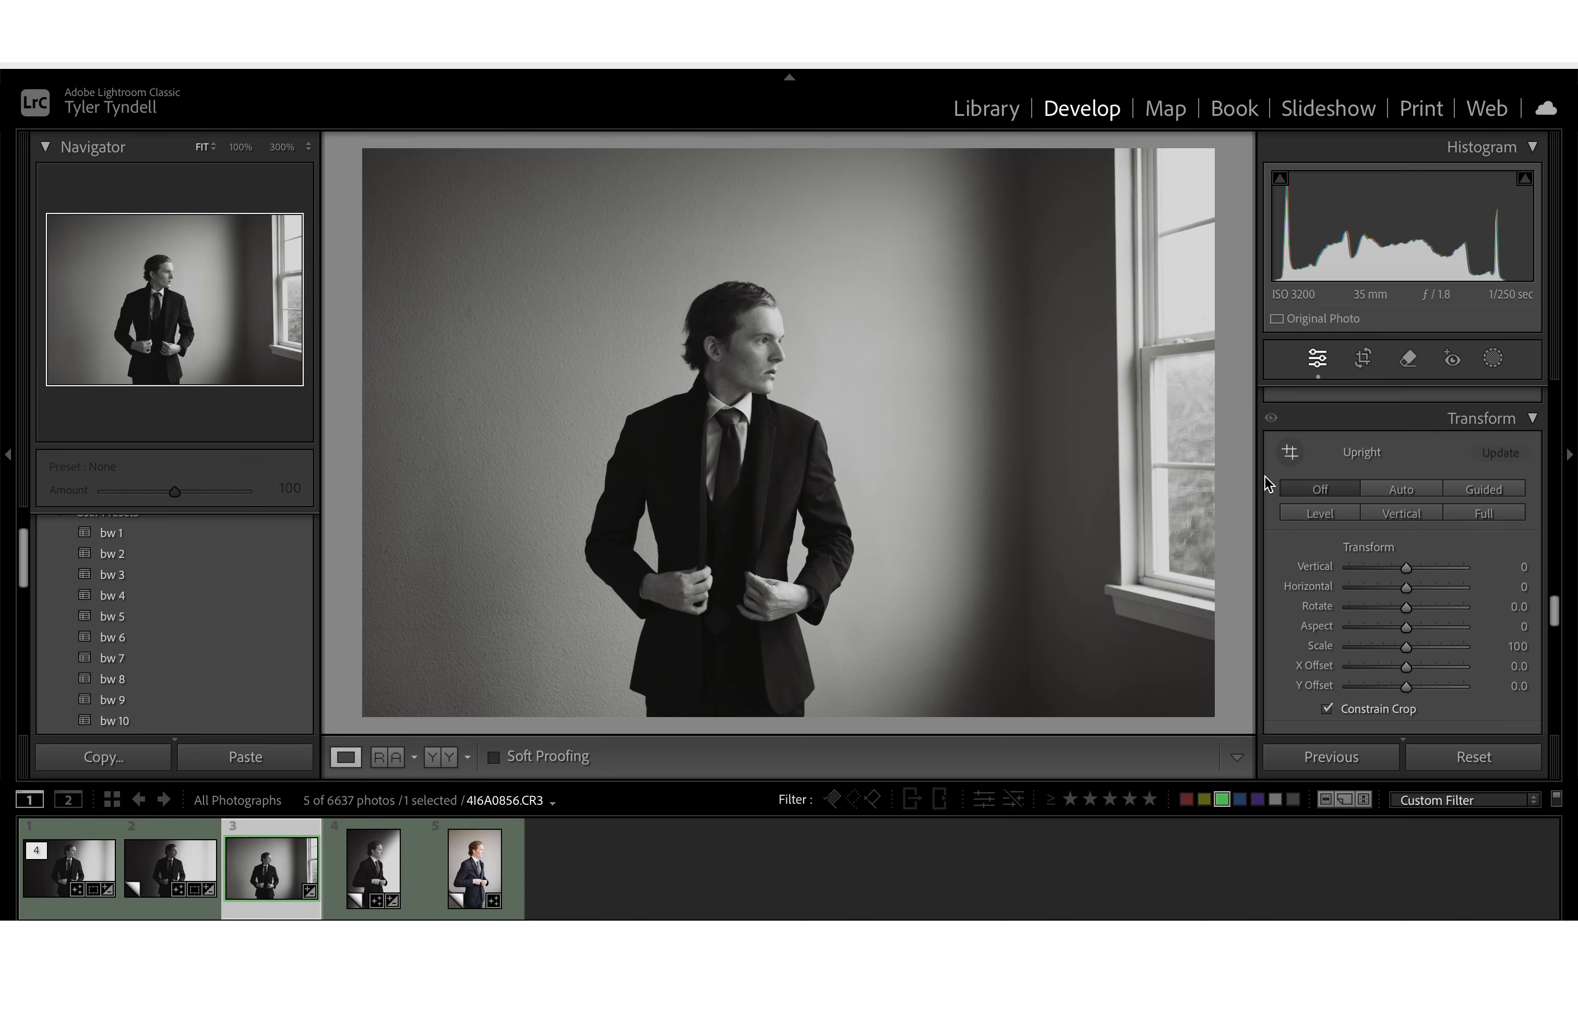
drag(1405, 606, 1361, 588)
key(ctrl+z)
key(ctrl+z)
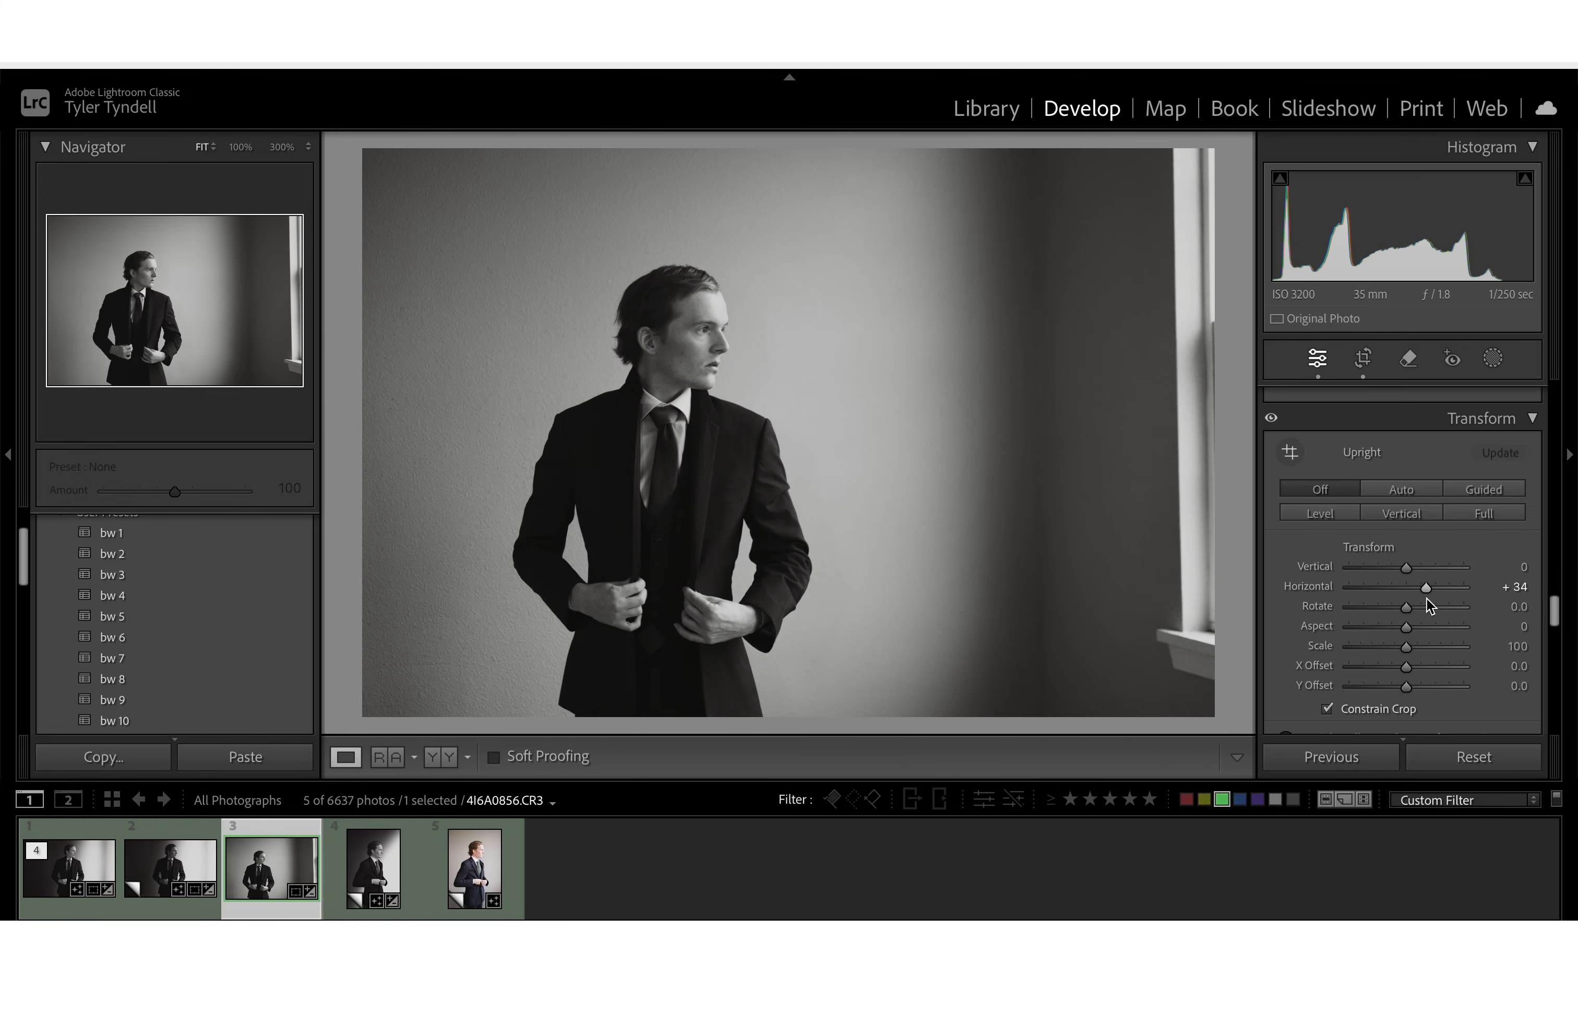
key(ctrl+z)
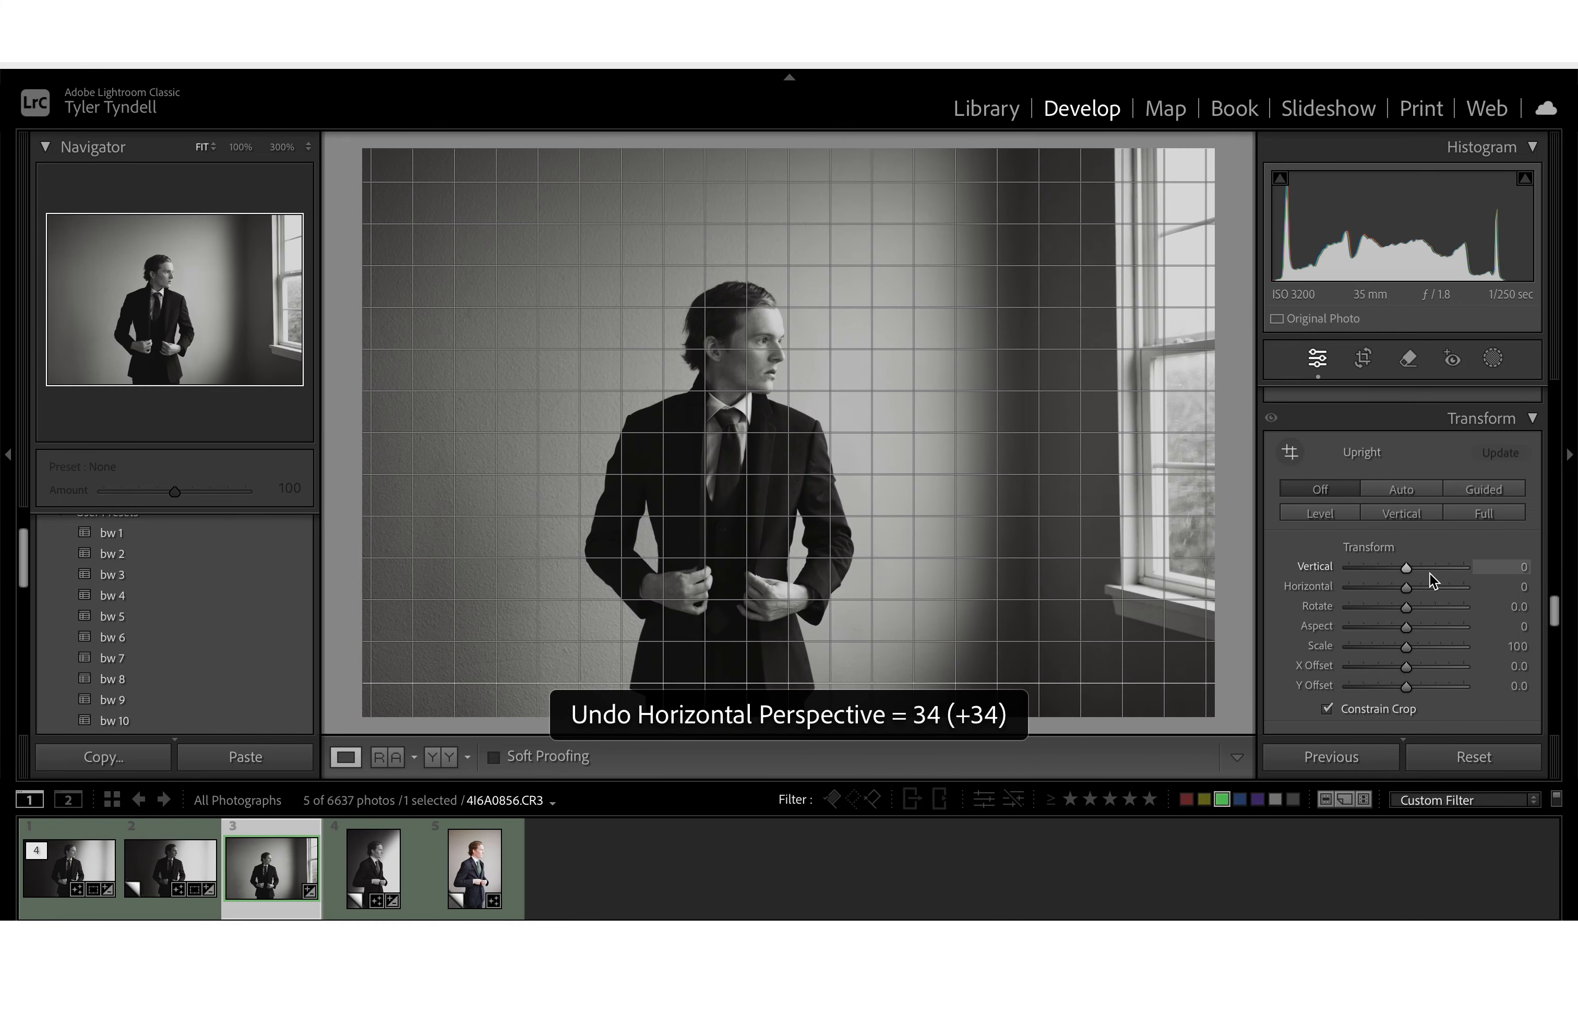
Step: Try rotating the photo by -6.4 and by +0.9 in Transform, with Constrain Crop off and on
click(1327, 708)
drag(1406, 607, 1370, 614)
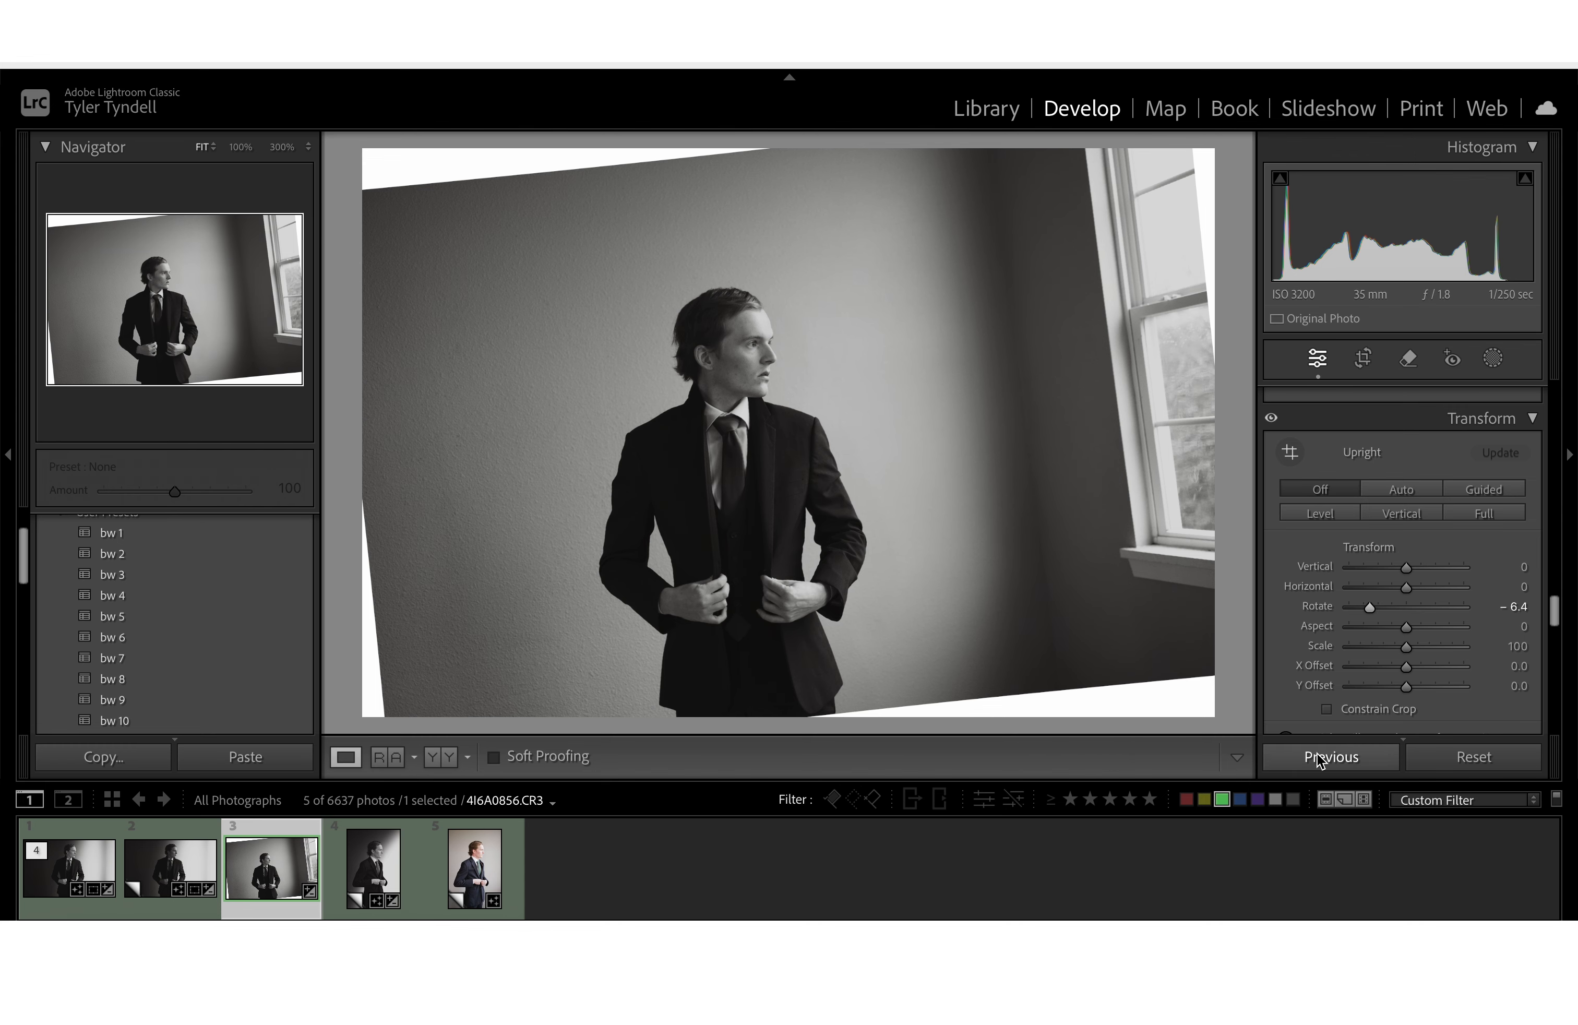
click(1327, 709)
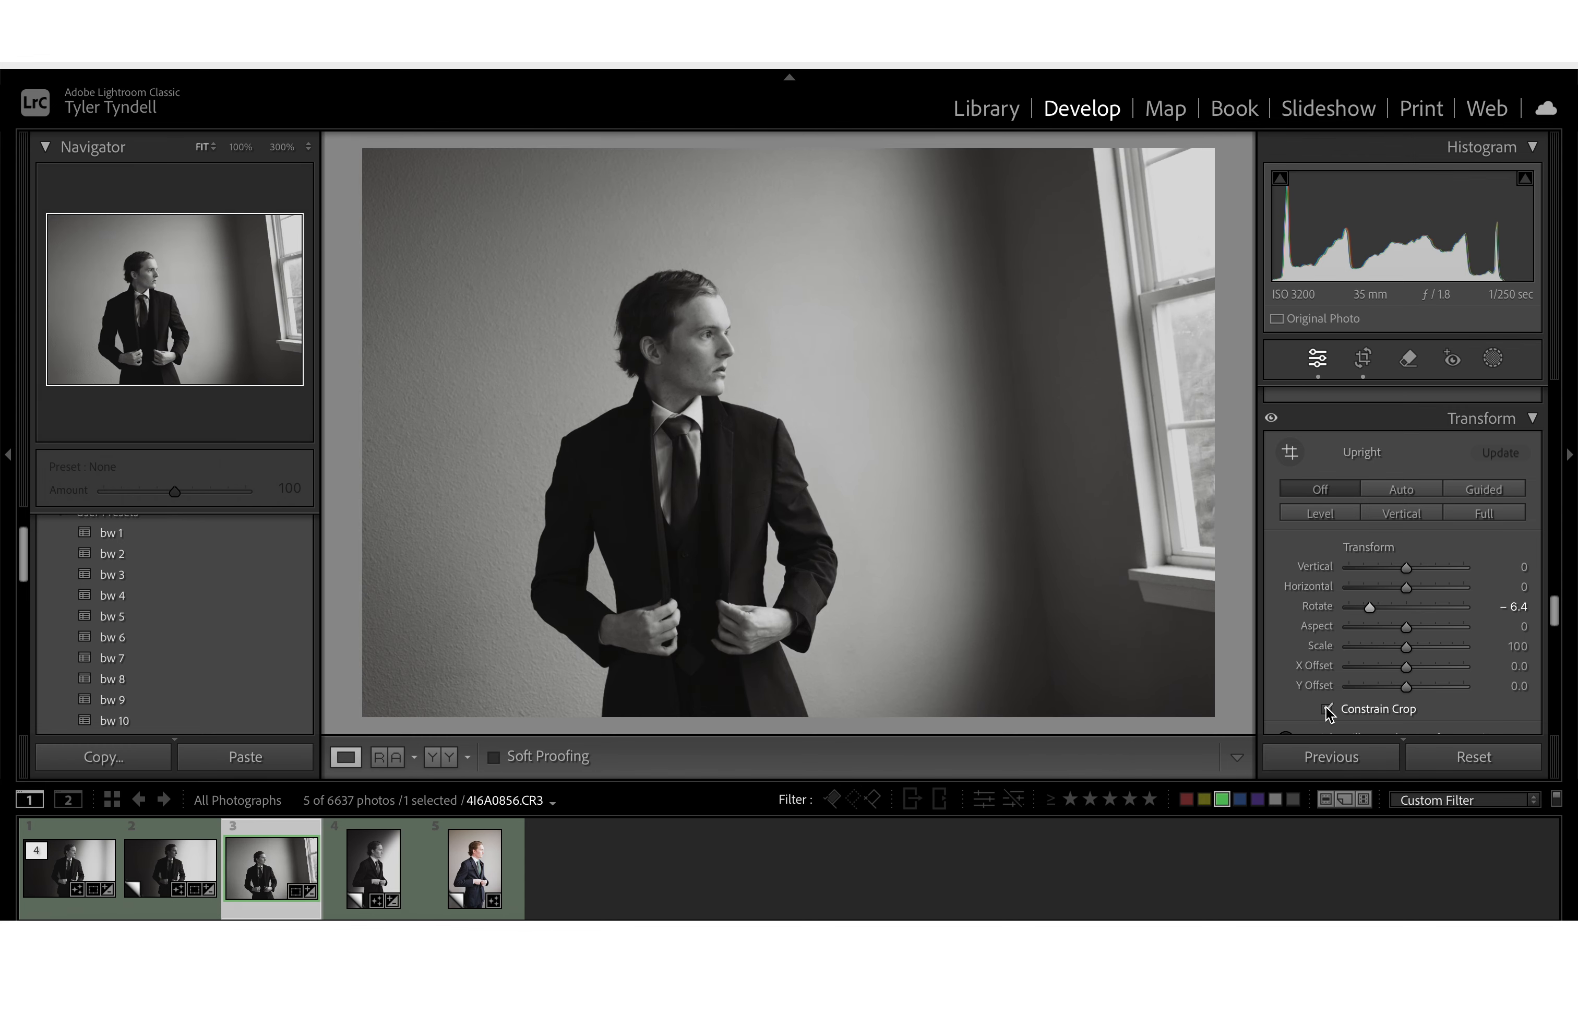
click(1326, 709)
key(ctrl+z)
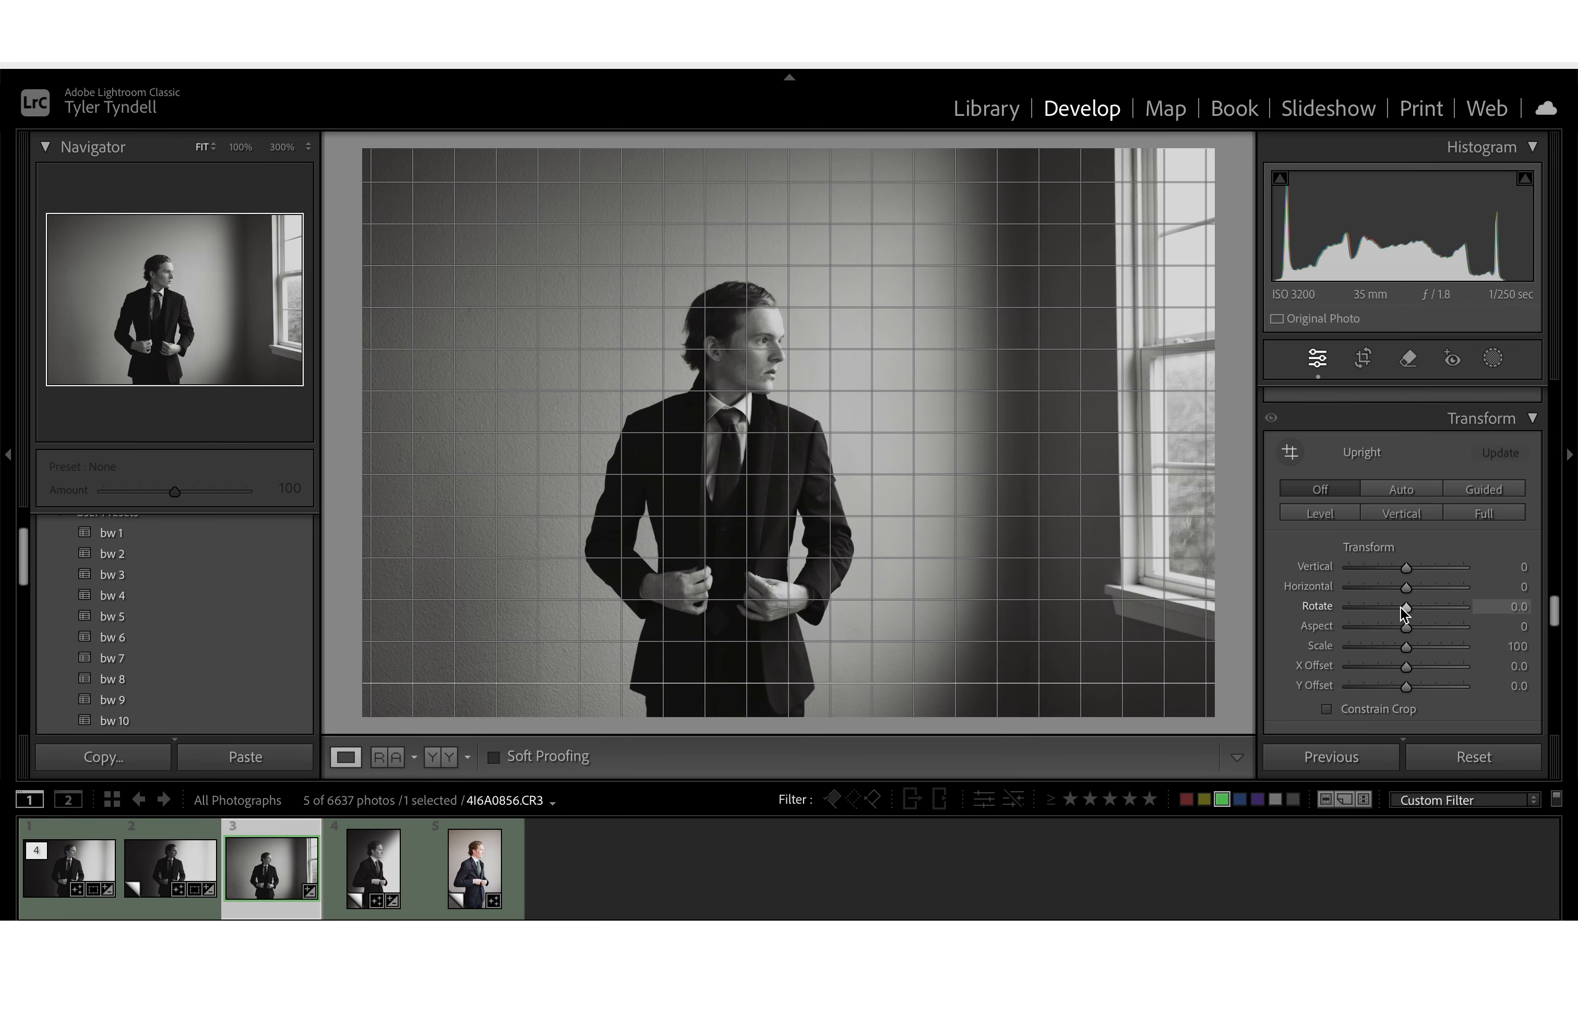
drag(1406, 611, 1411, 611)
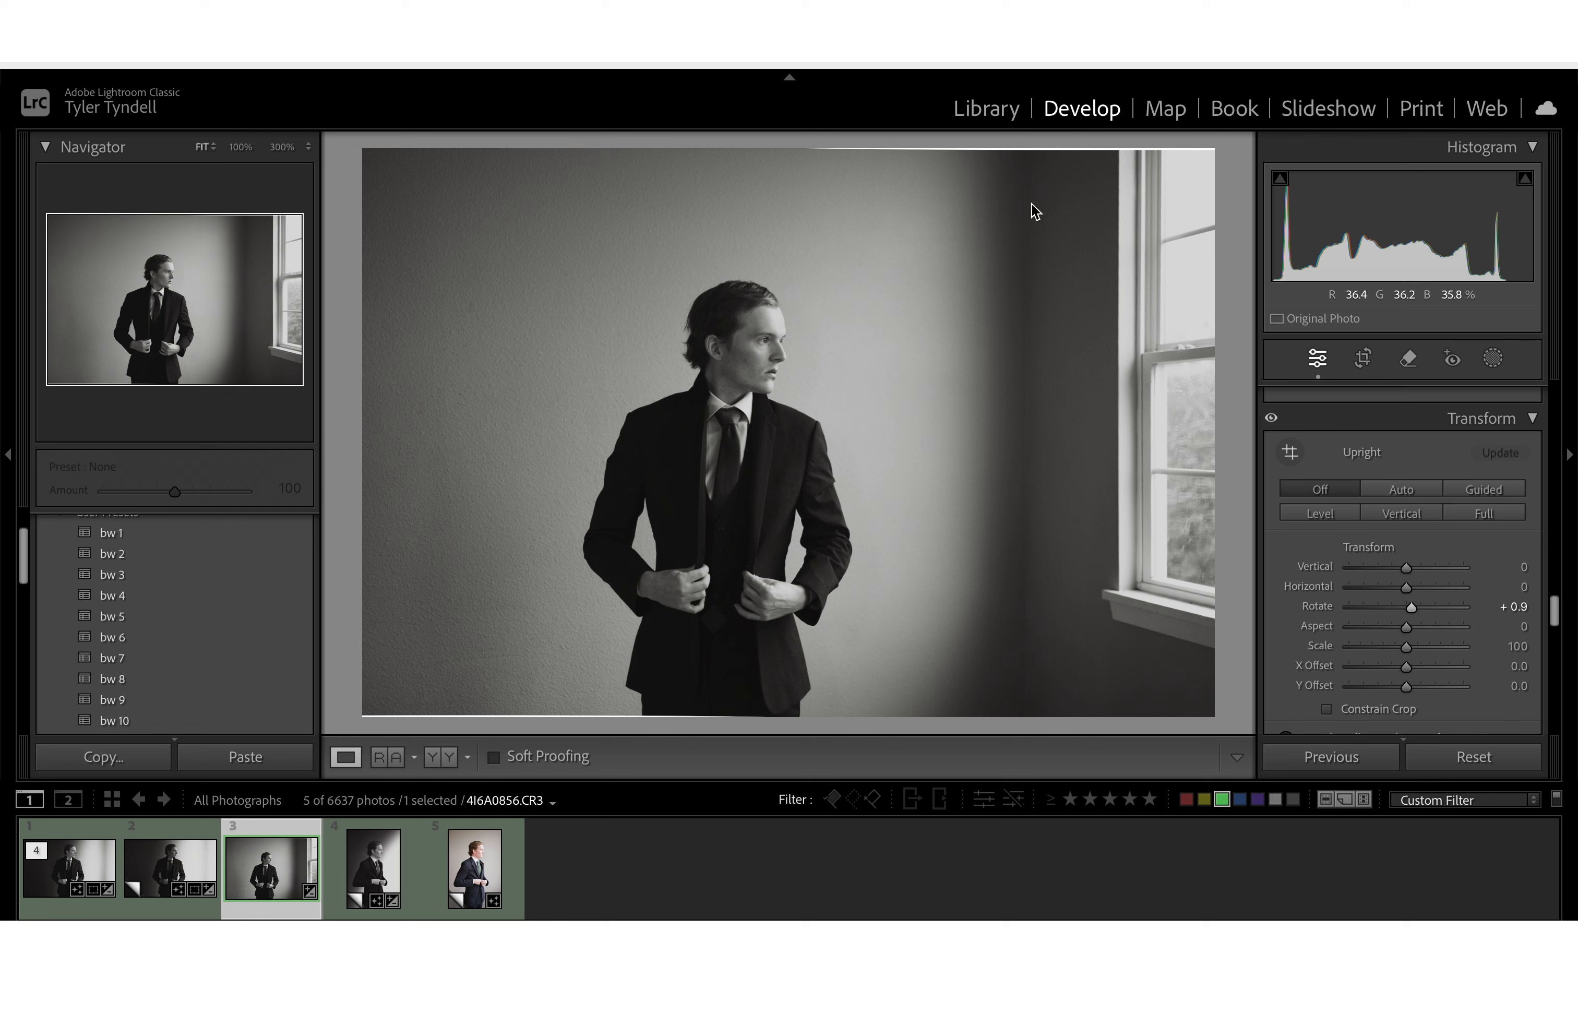
click(1327, 709)
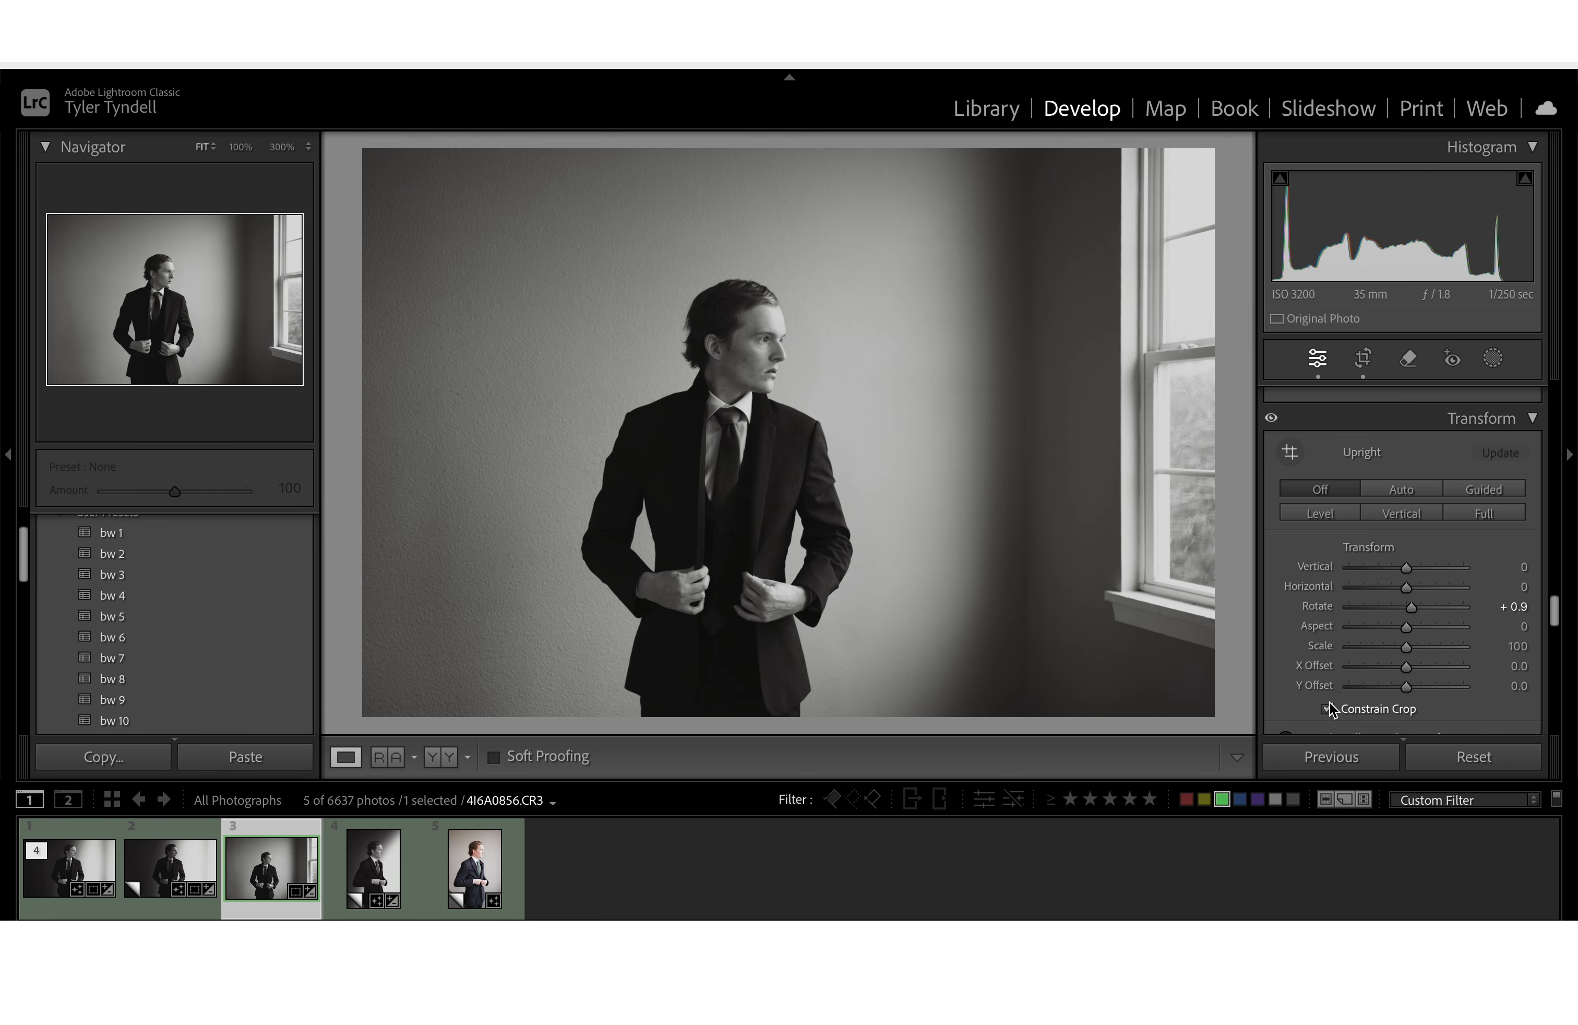
Step: Reset the Transform rotation and straighten the photo with Auto Upright
double_click(1317, 606)
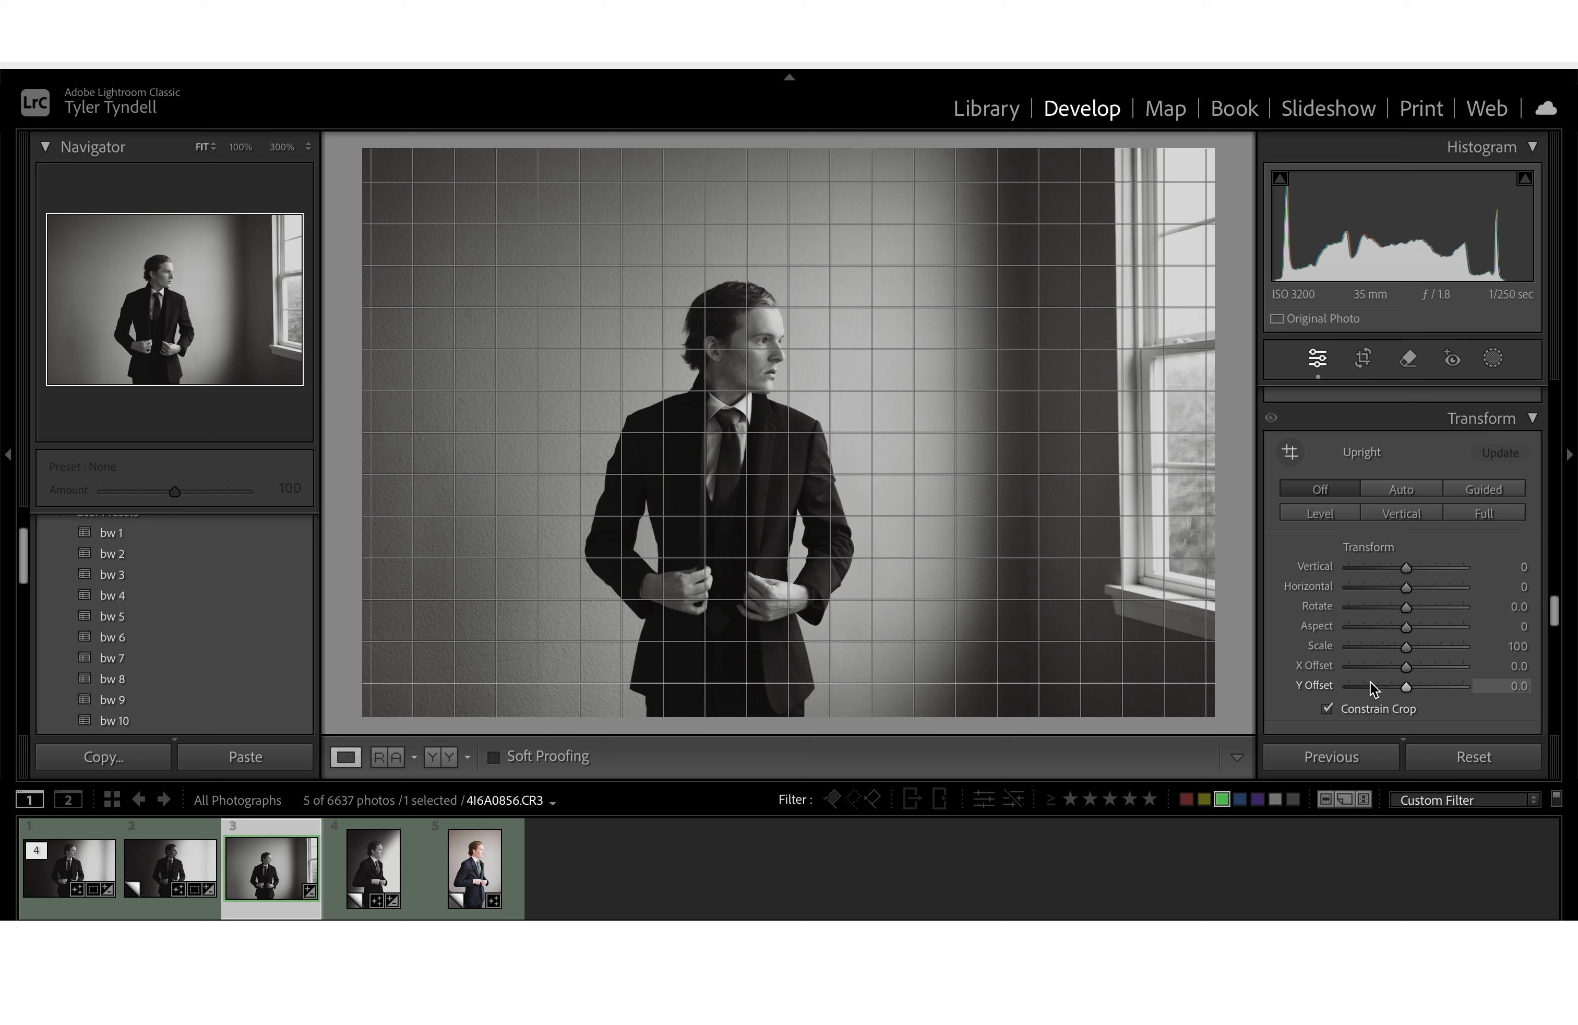
click(1406, 491)
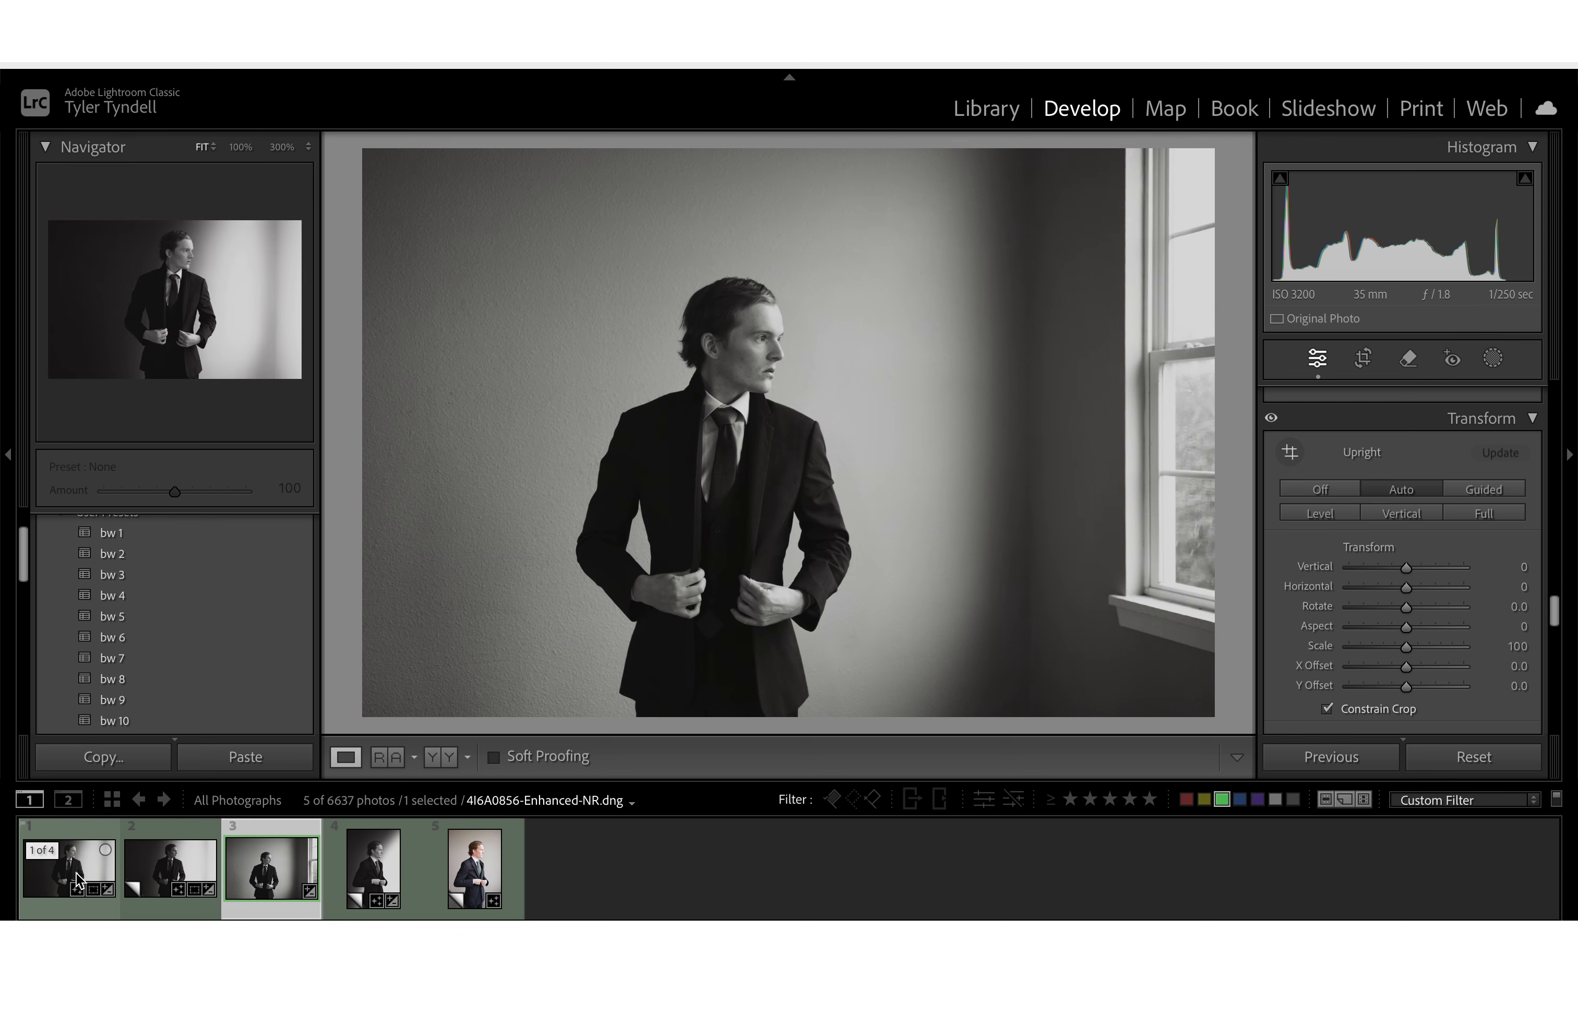
Step: Check the first edit's framing and crop the window photo tighter around the man, cutting out the window
click(97, 879)
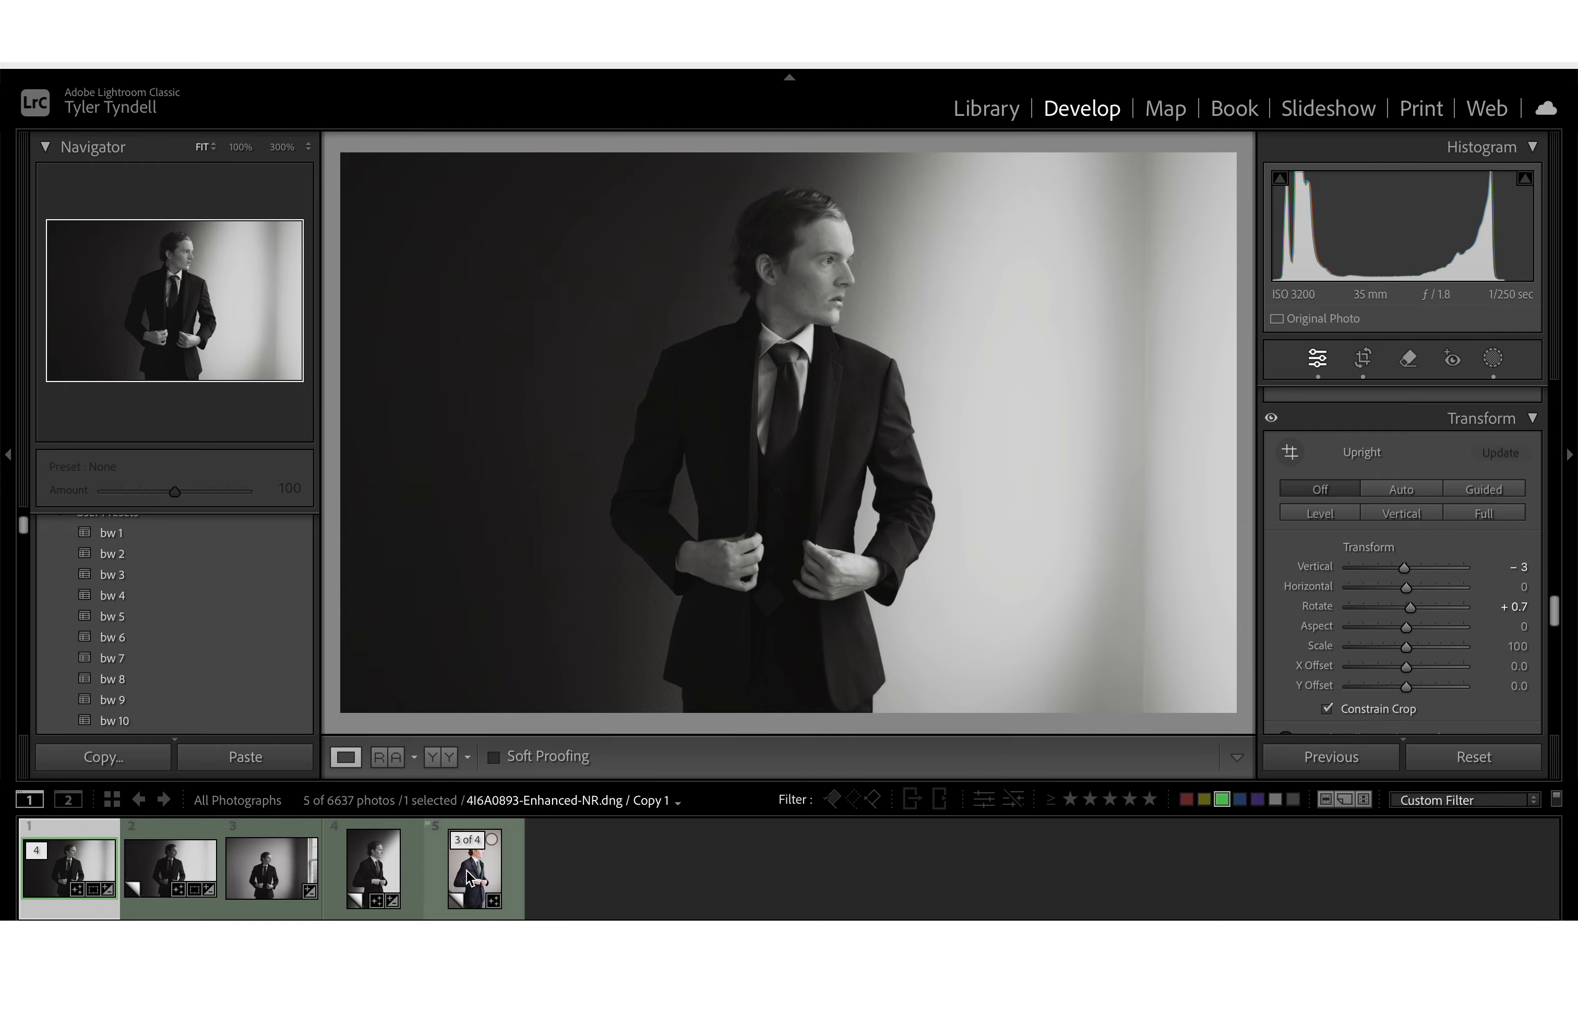
click(271, 868)
key(r)
drag(1207, 278, 1158, 295)
drag(999, 327, 1002, 300)
key(Return)
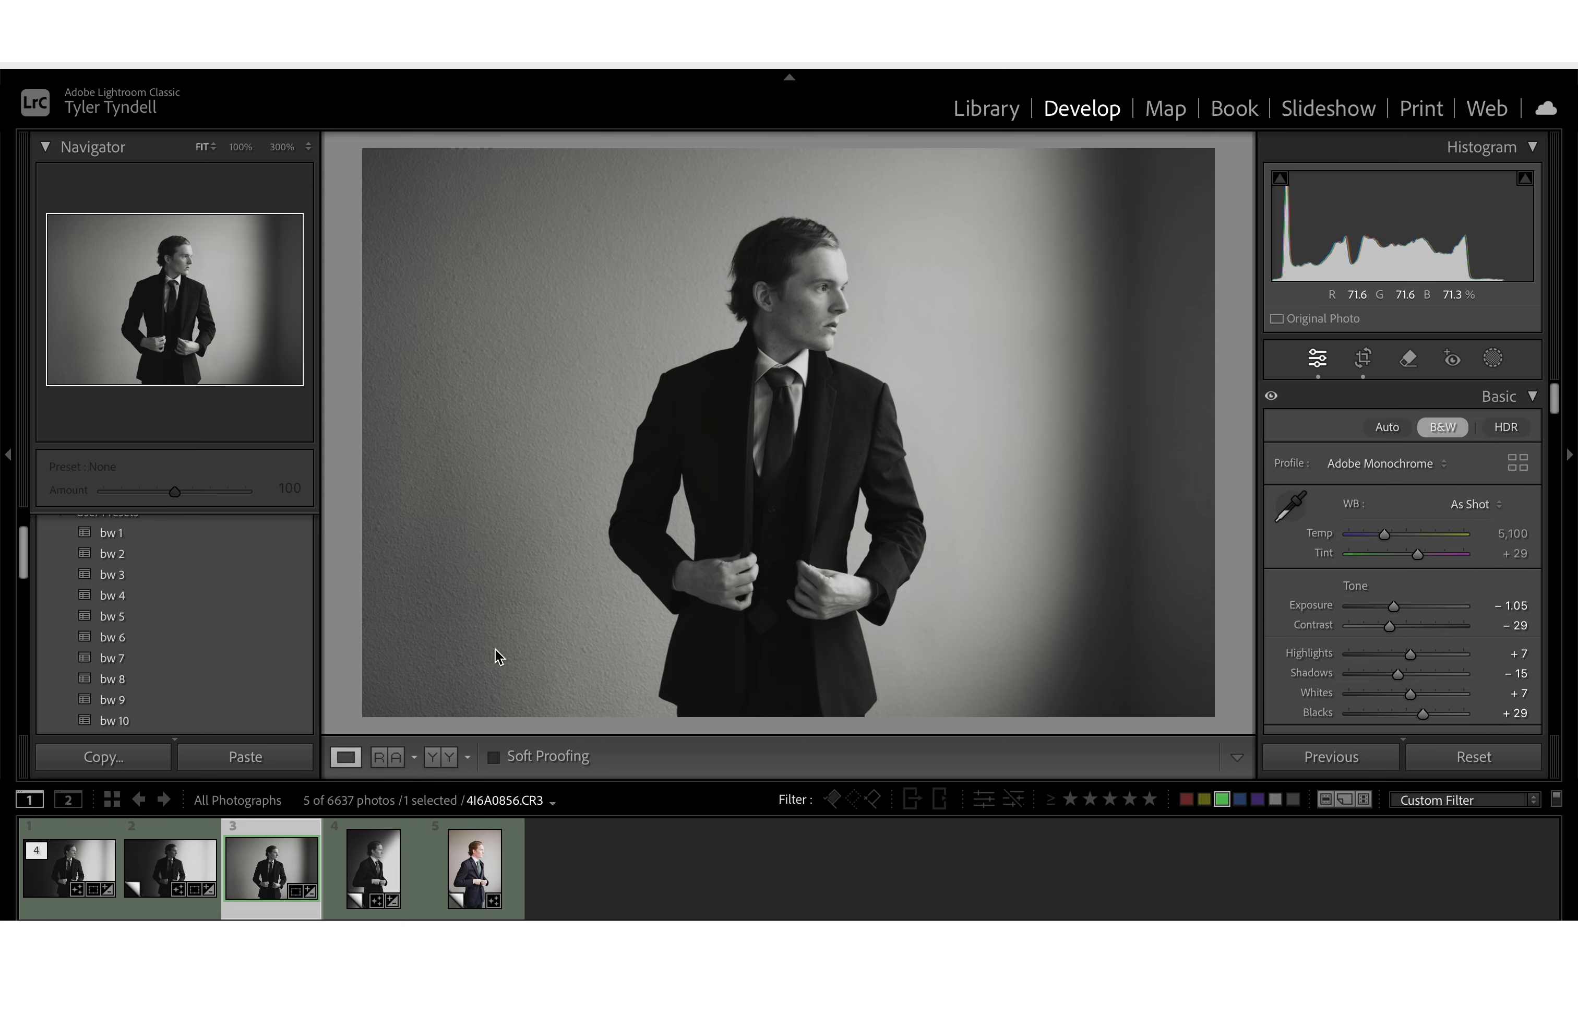
Step: Change the second black-and-white edit's crop to the 16 x 9 aspect ratio and reposition it over the man
click(157, 888)
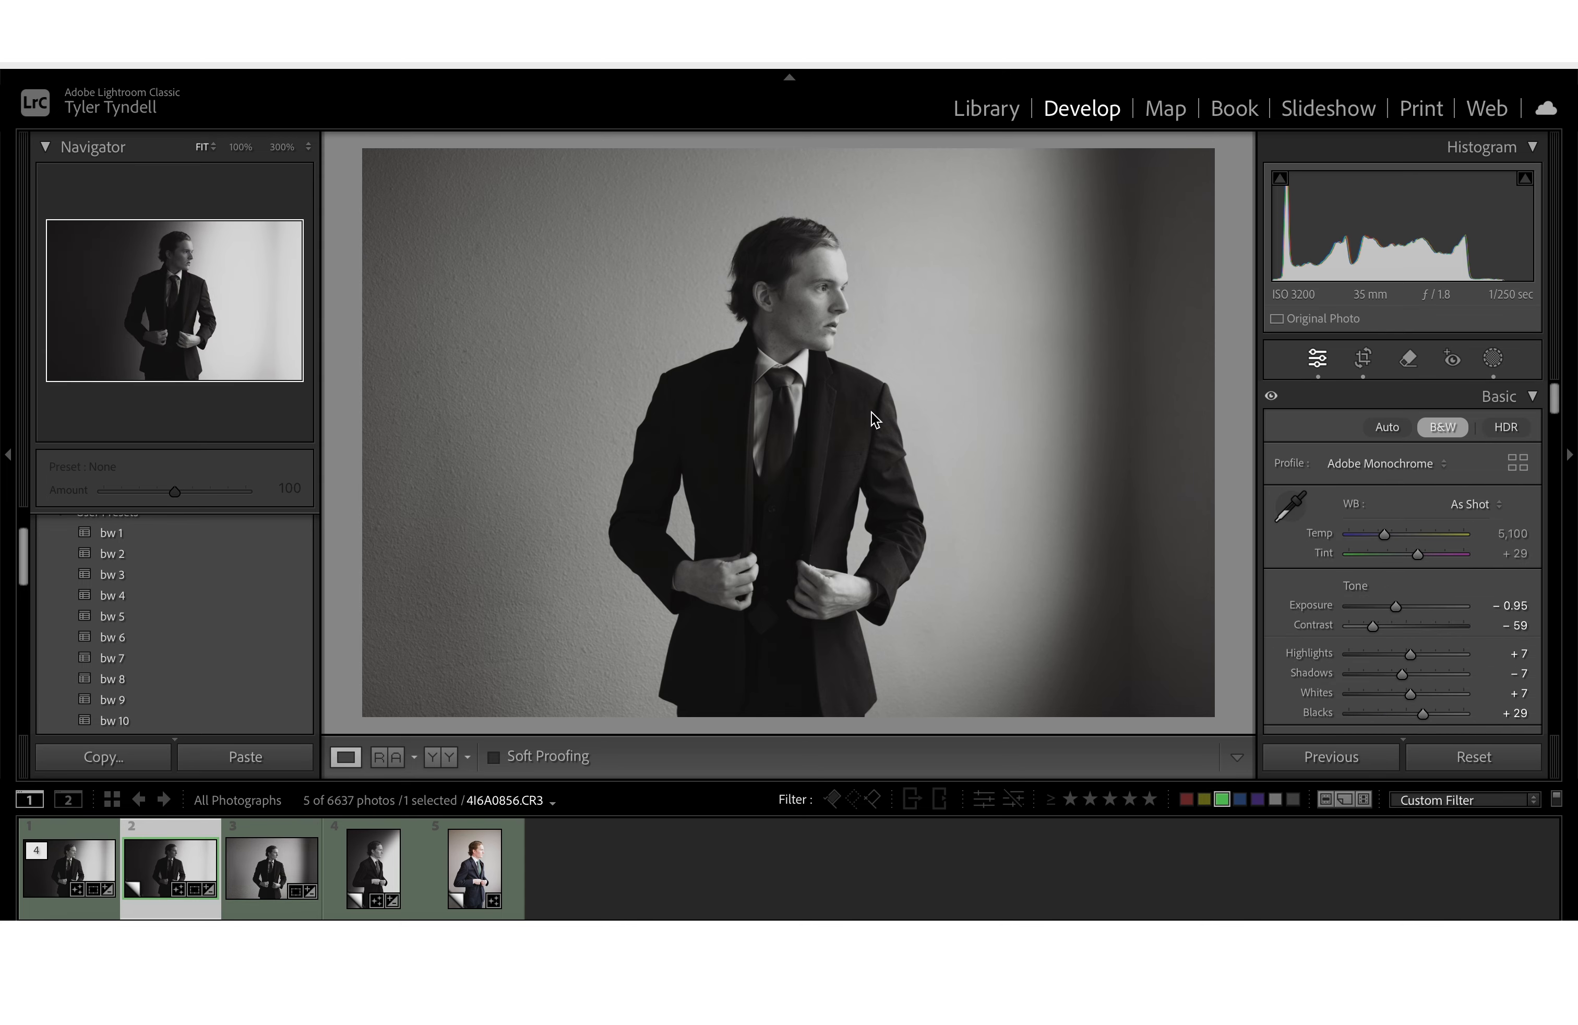
click(1360, 363)
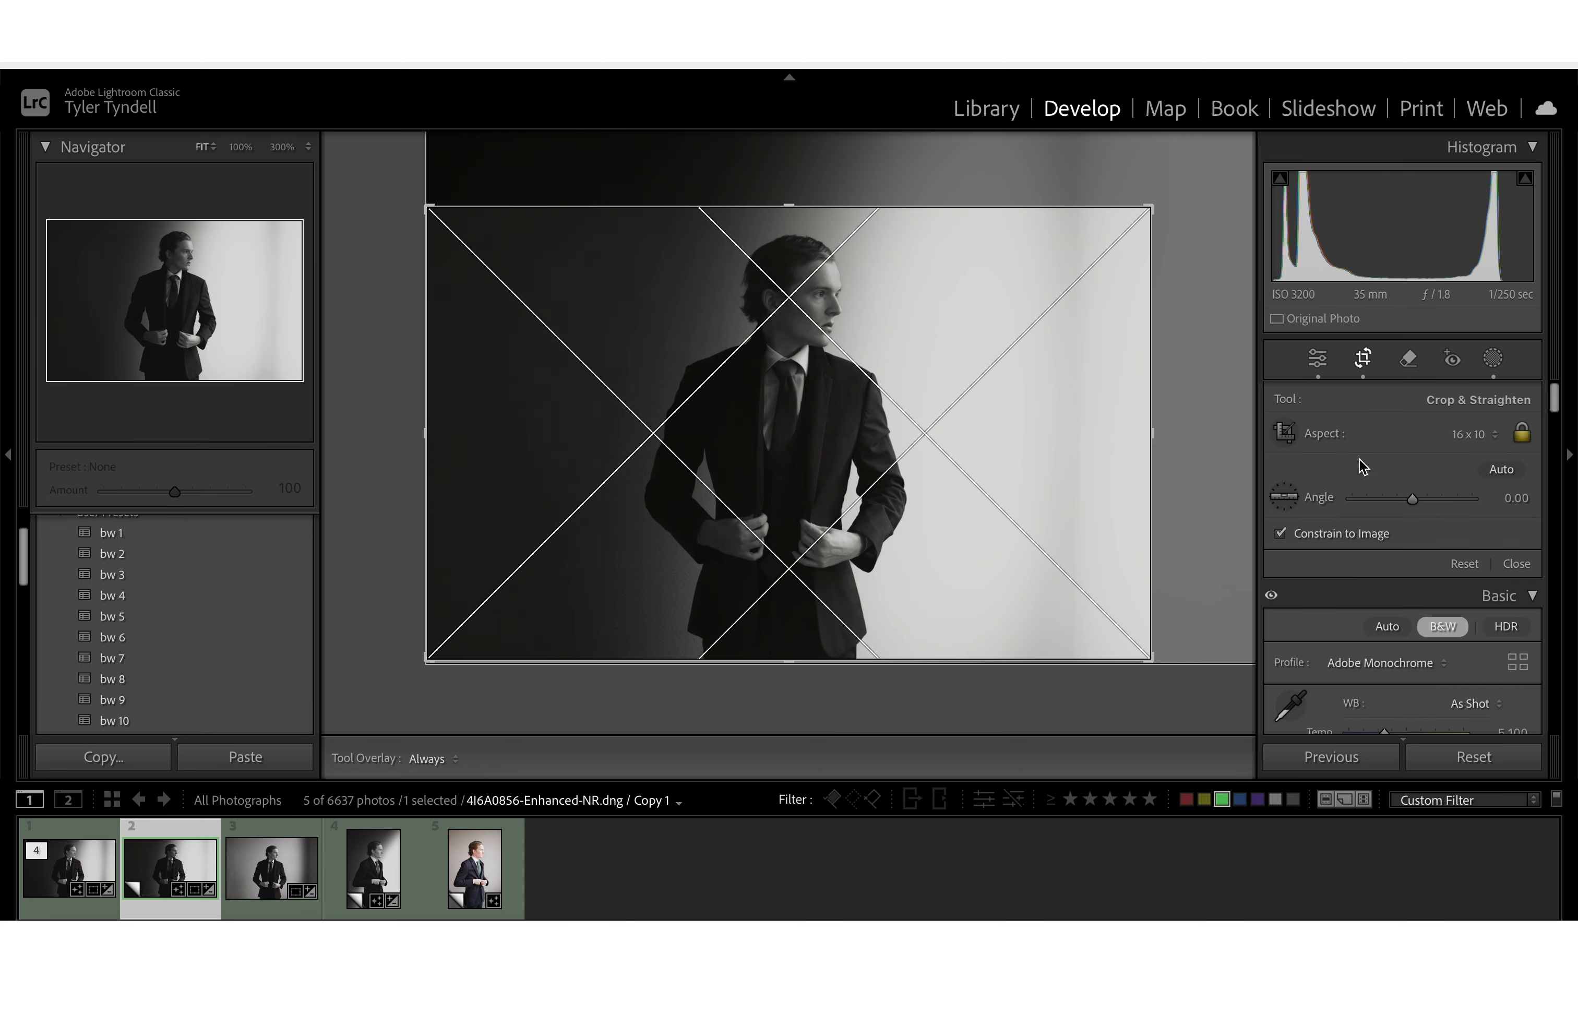
click(1479, 441)
click(1457, 414)
drag(942, 392, 944, 413)
key(Return)
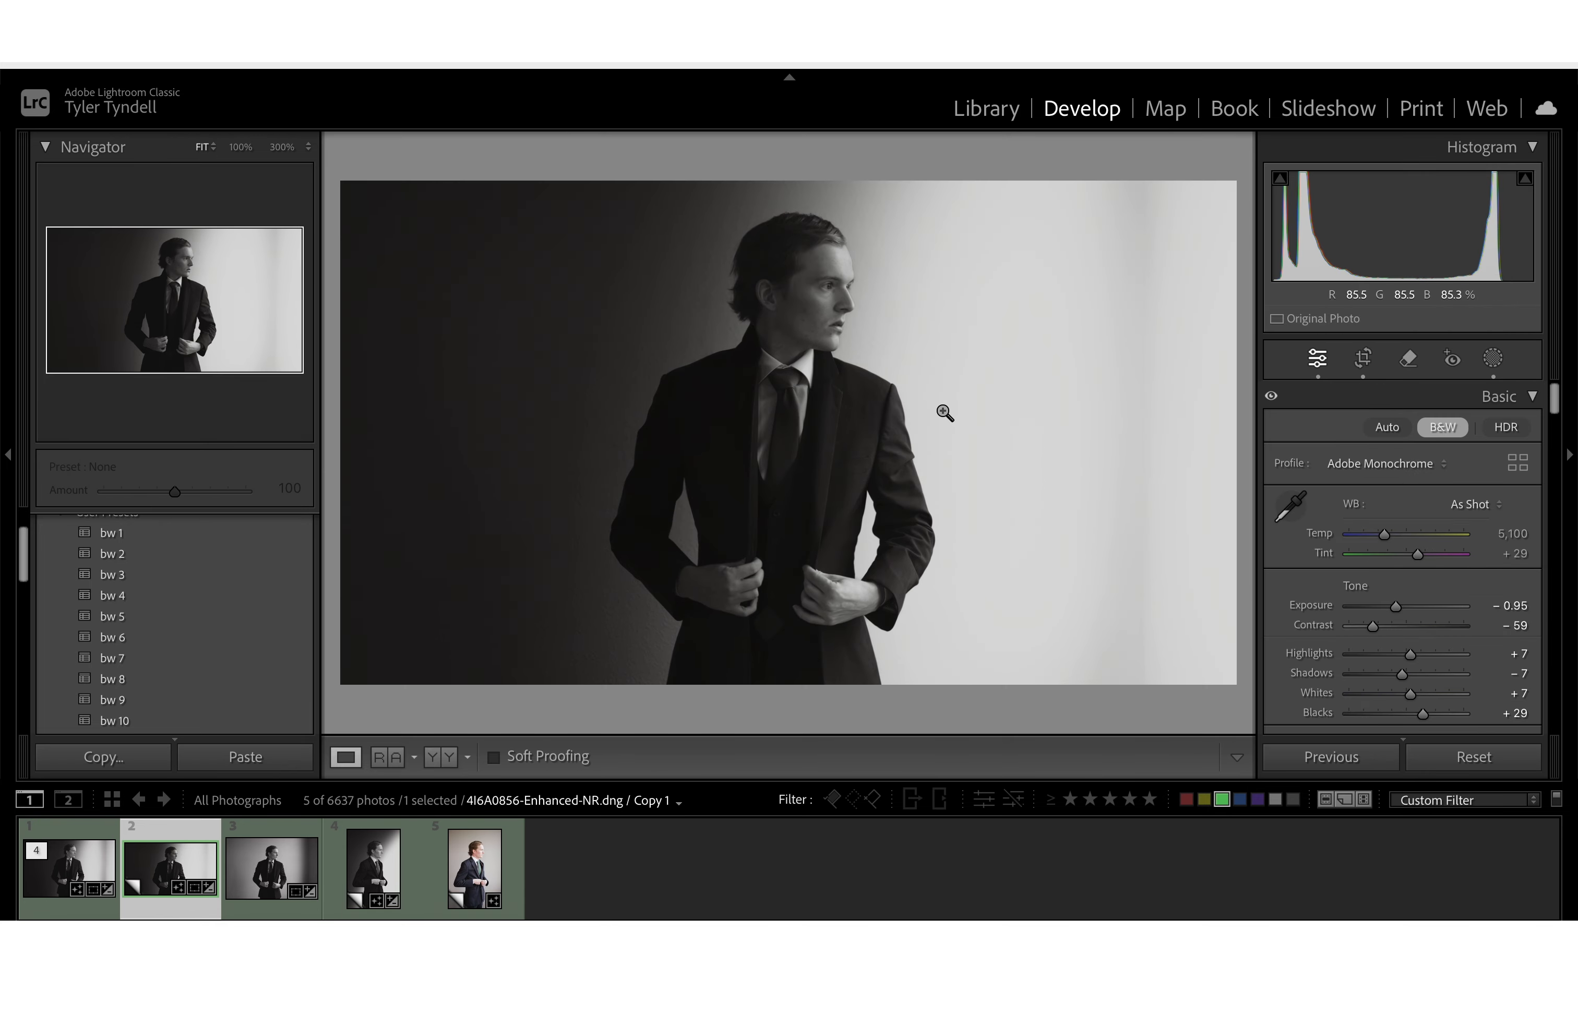
Step: Compare the newly cropped window photo with the two finished black-and-white edits
key(Right)
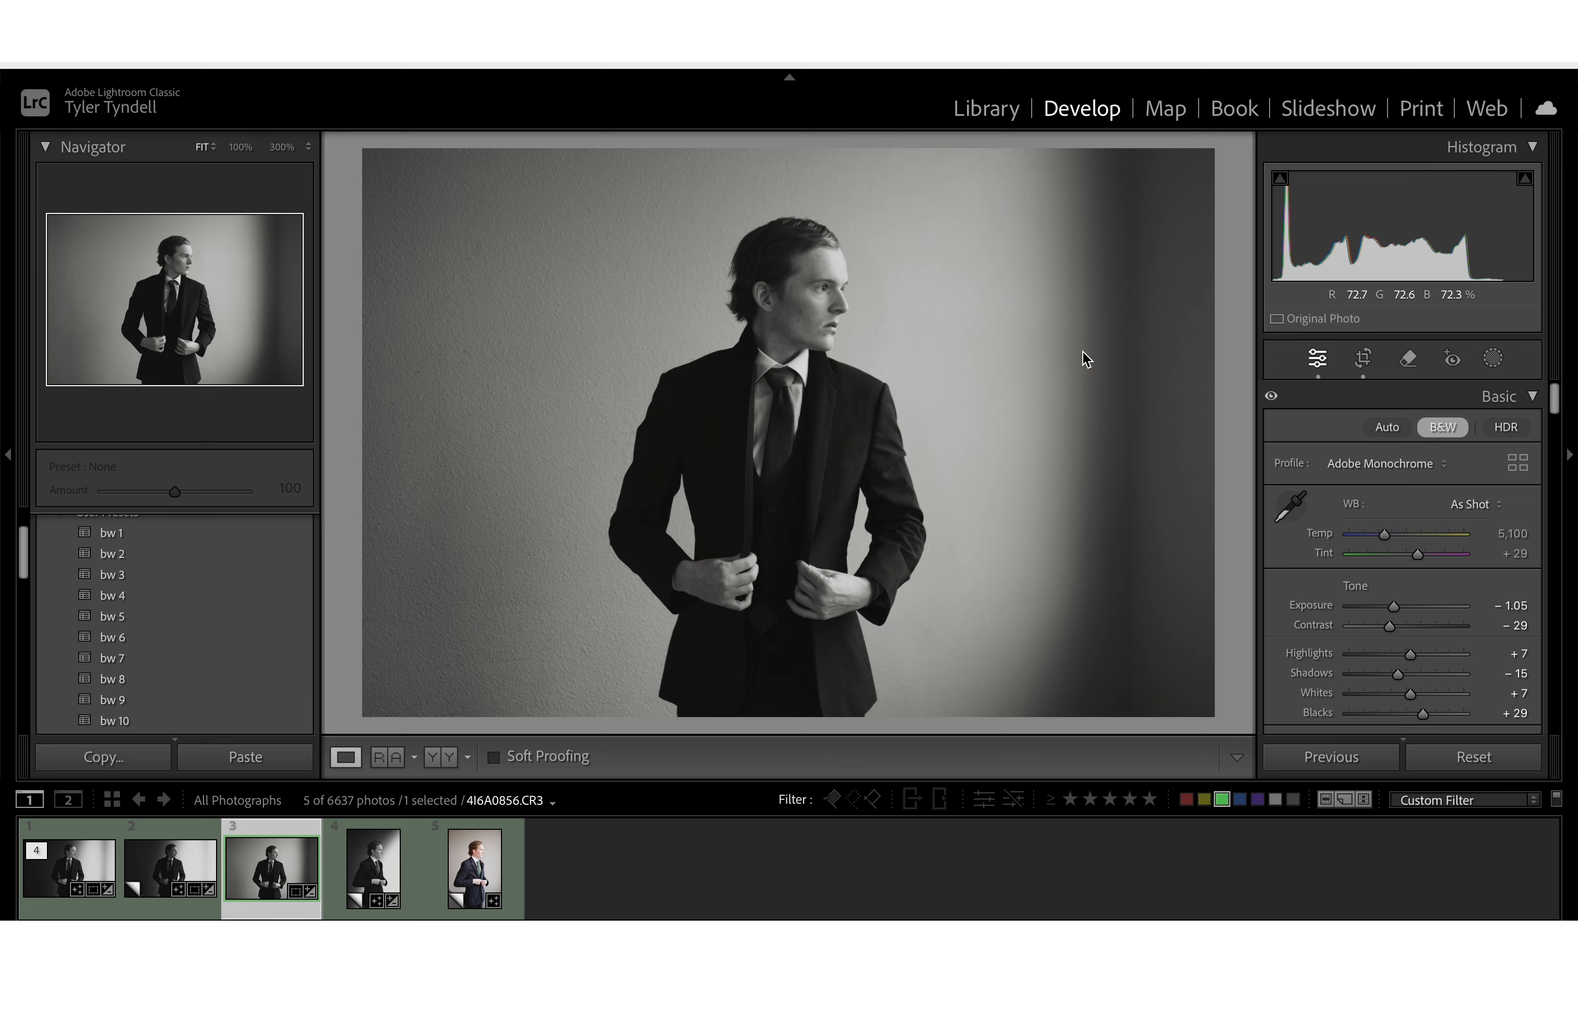
key(Left)
key(Left)
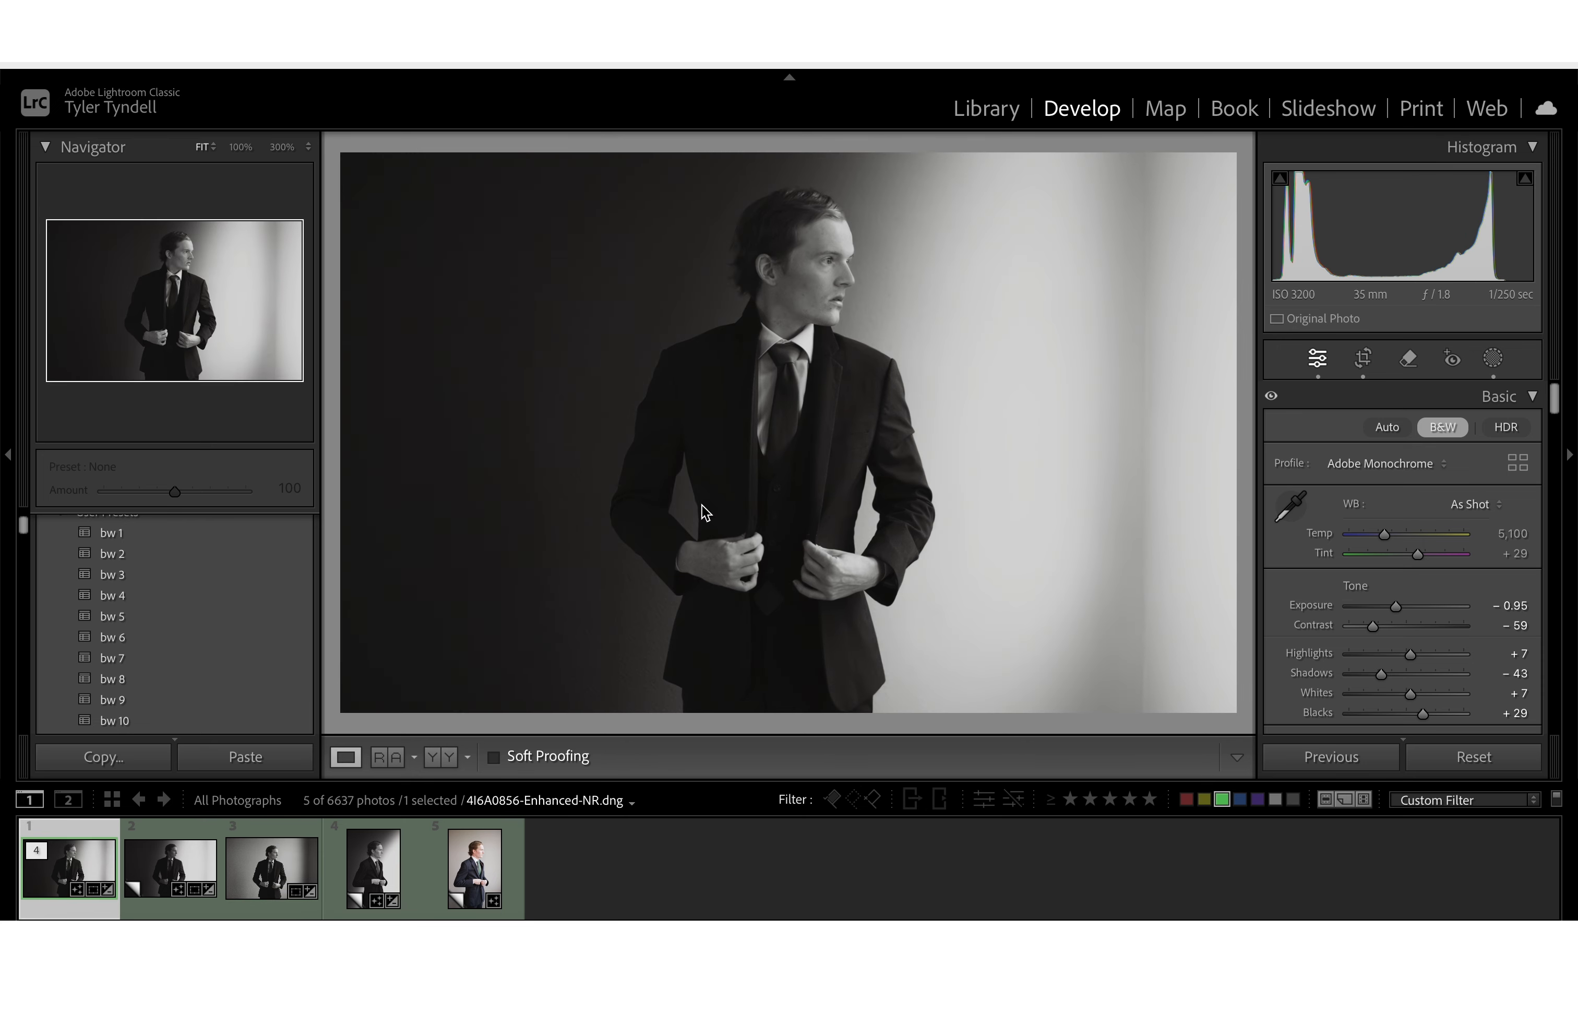
Step: Examine the masks of the first edit, especially the linear gradient and subject components inside Mask 1
click(1494, 359)
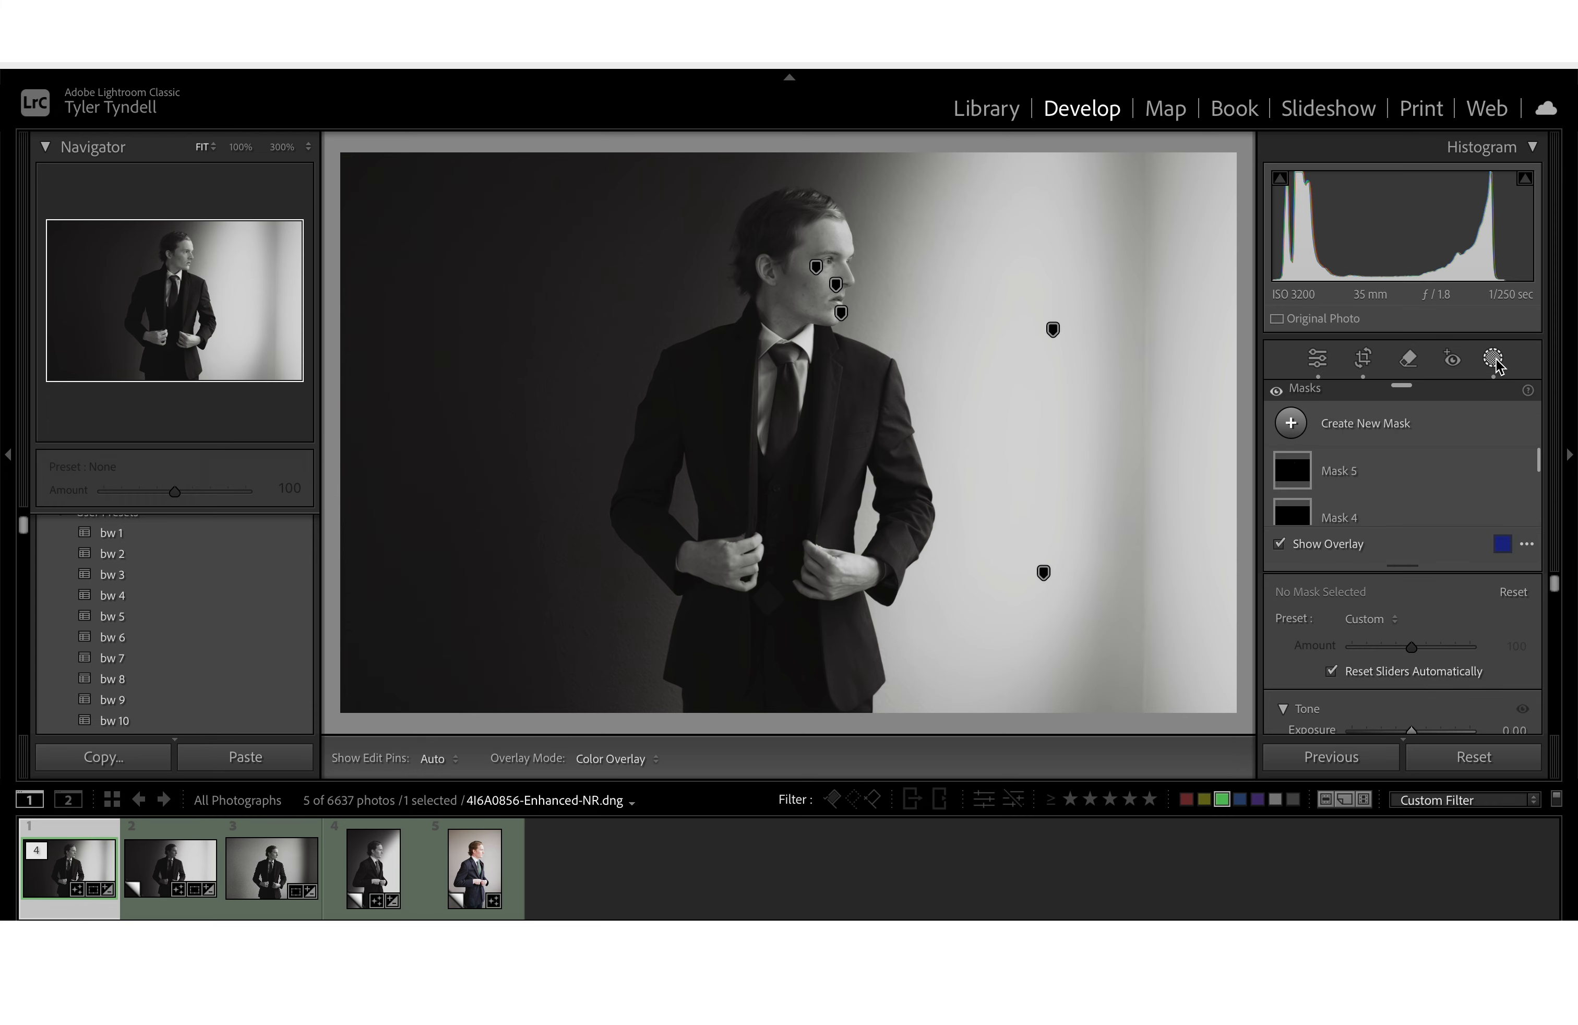
scroll(1412, 500, down, 4)
click(1383, 501)
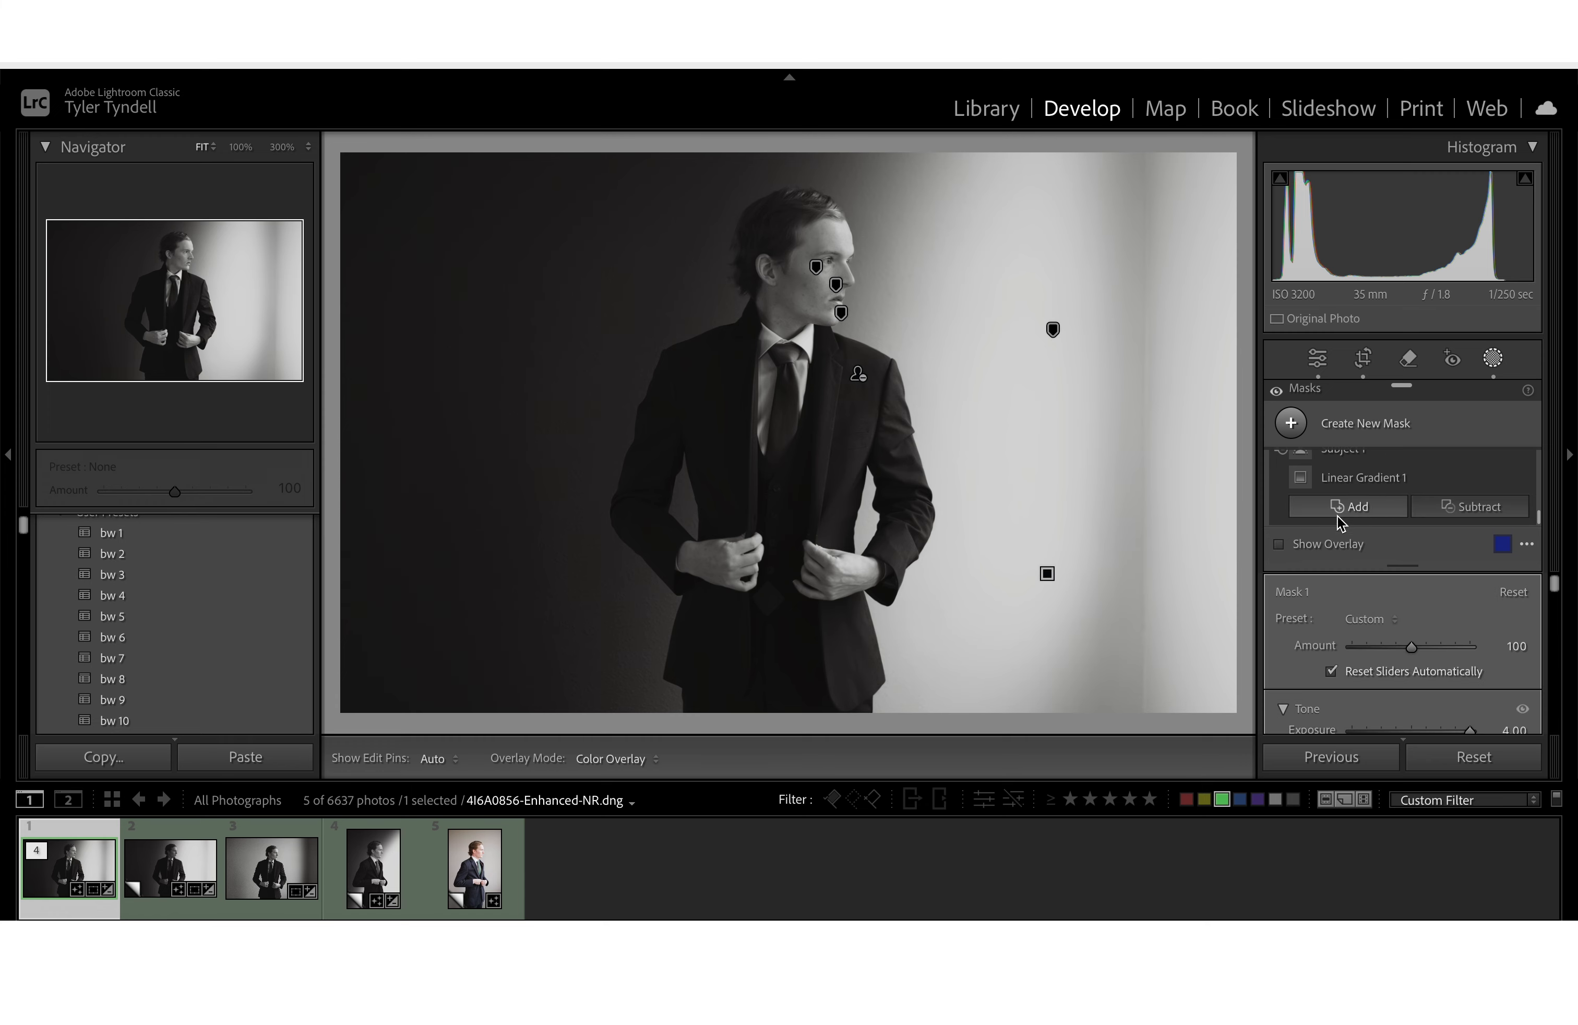
scroll(1455, 492, up, 3)
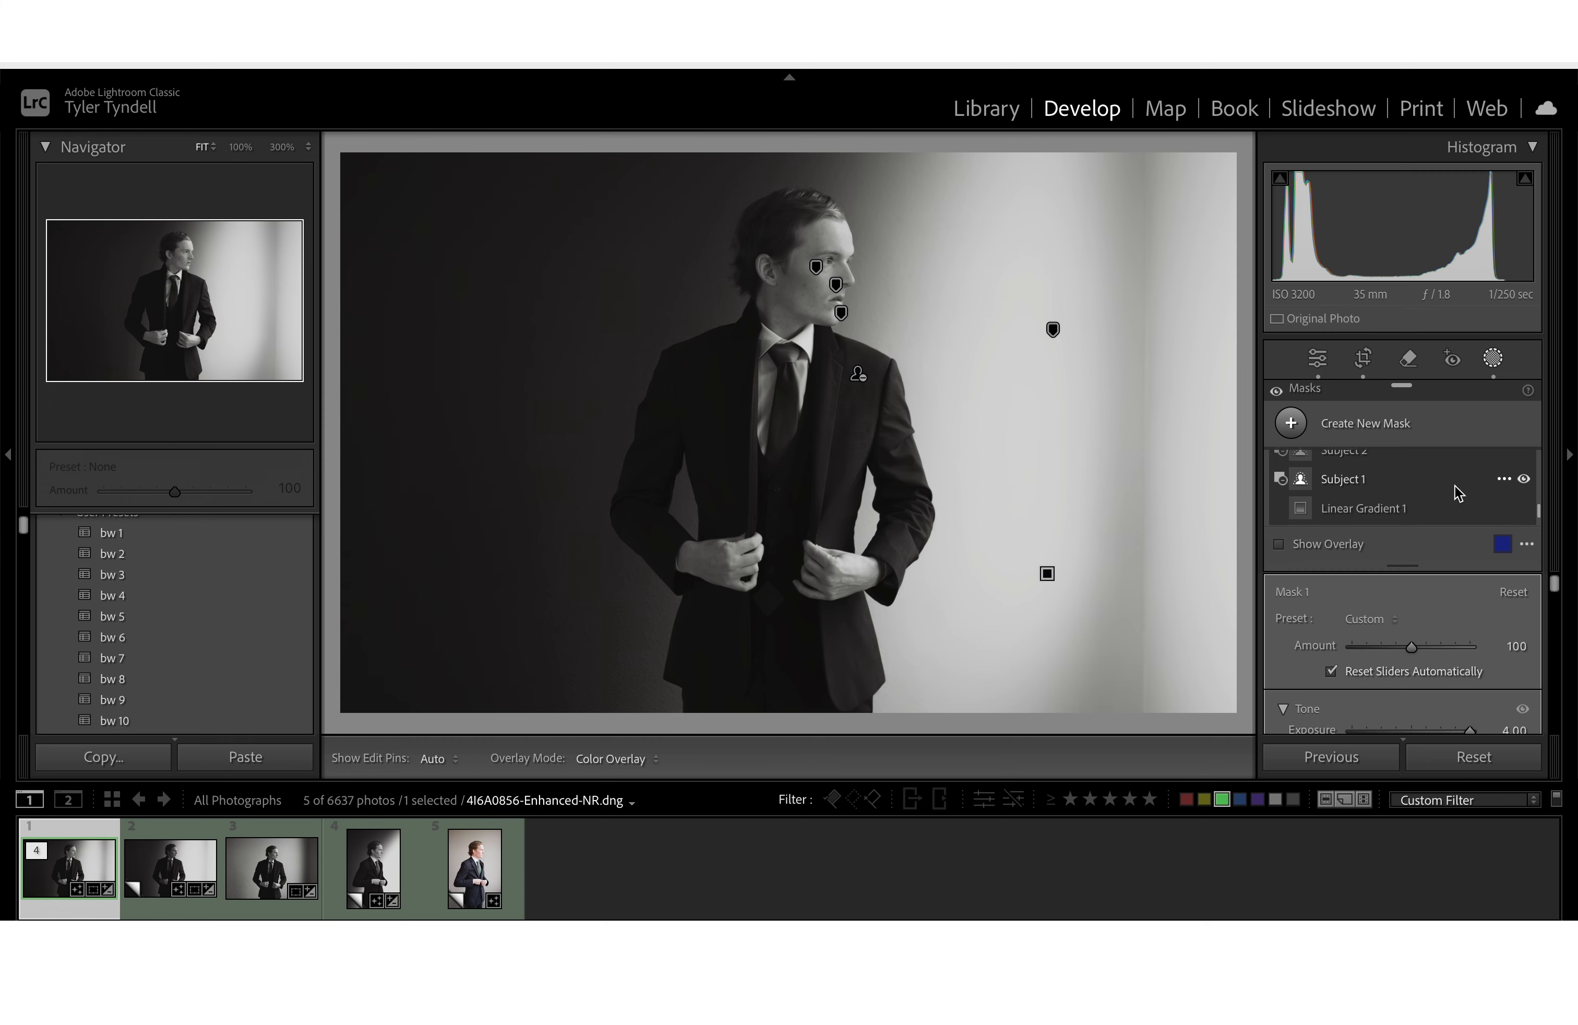
scroll(1403, 494, down, 3)
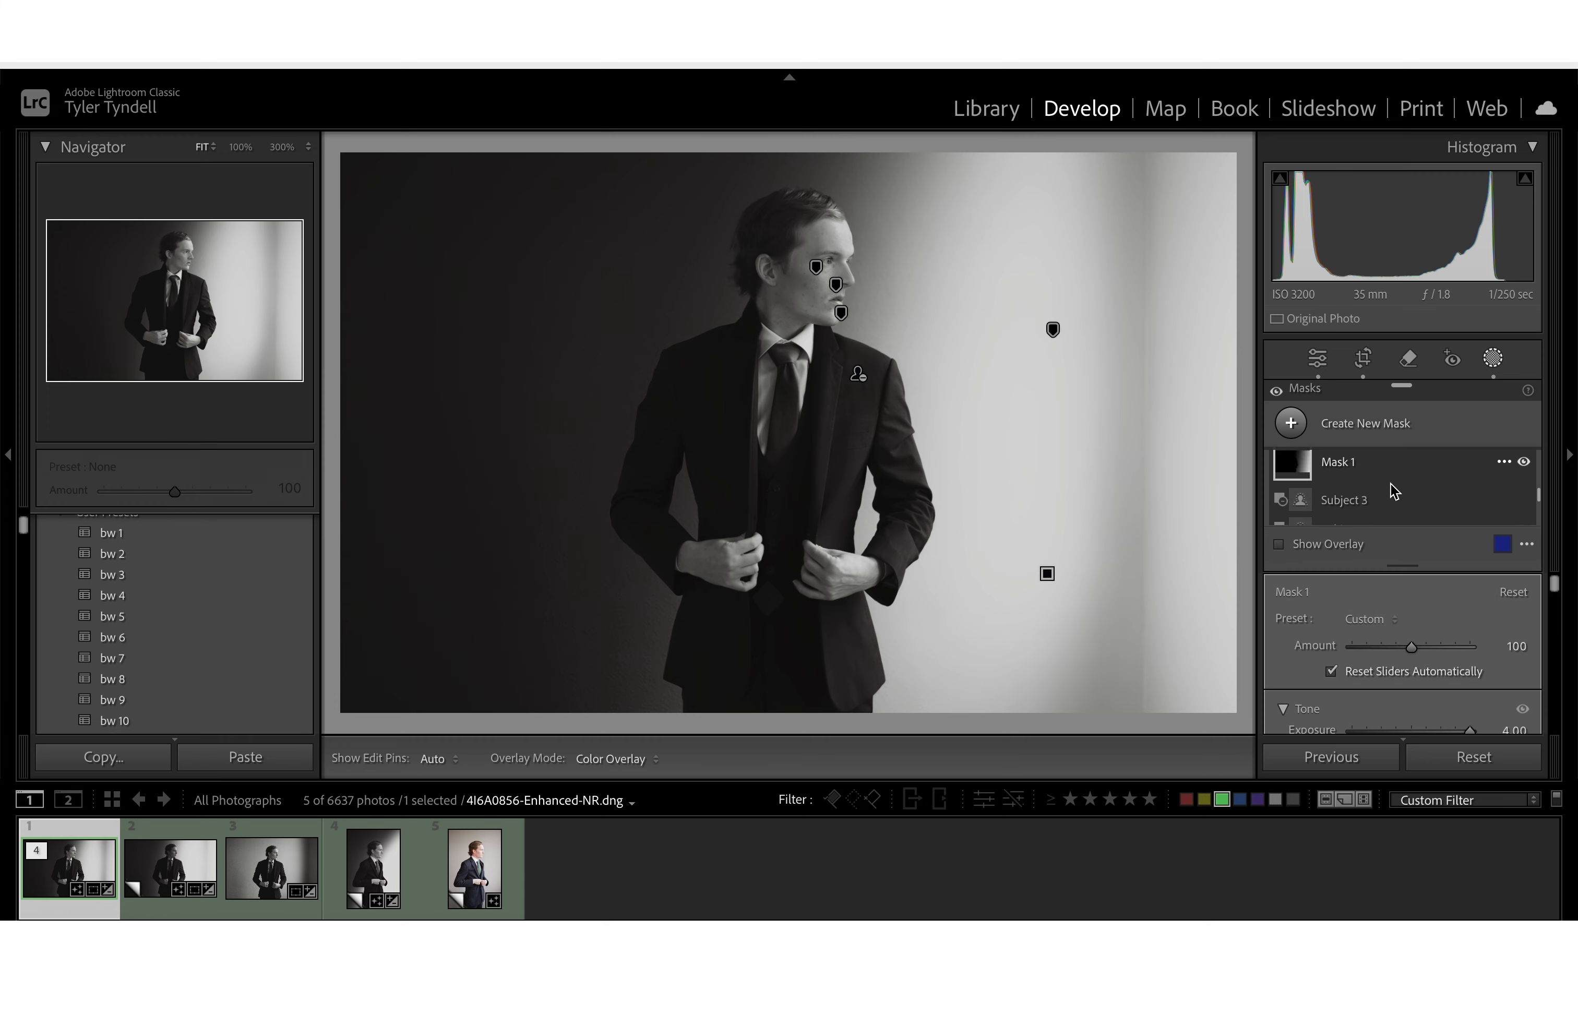
scroll(1384, 499, up, 4)
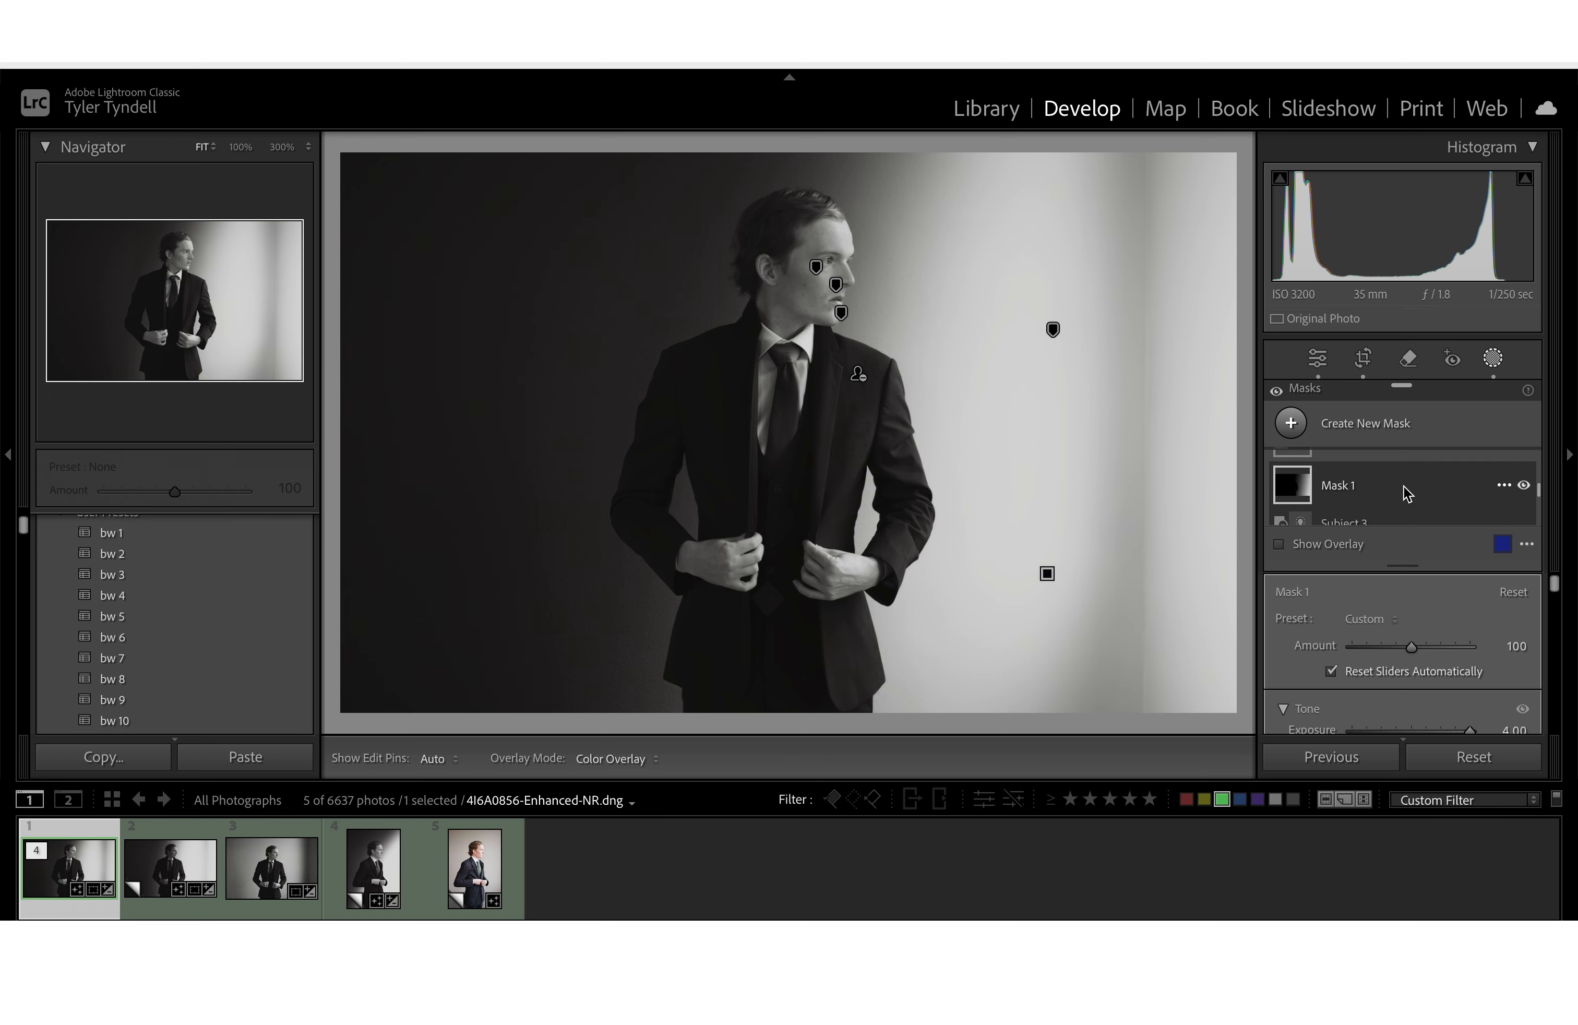
scroll(1431, 496, down, 3)
scroll(1454, 492, down, 1)
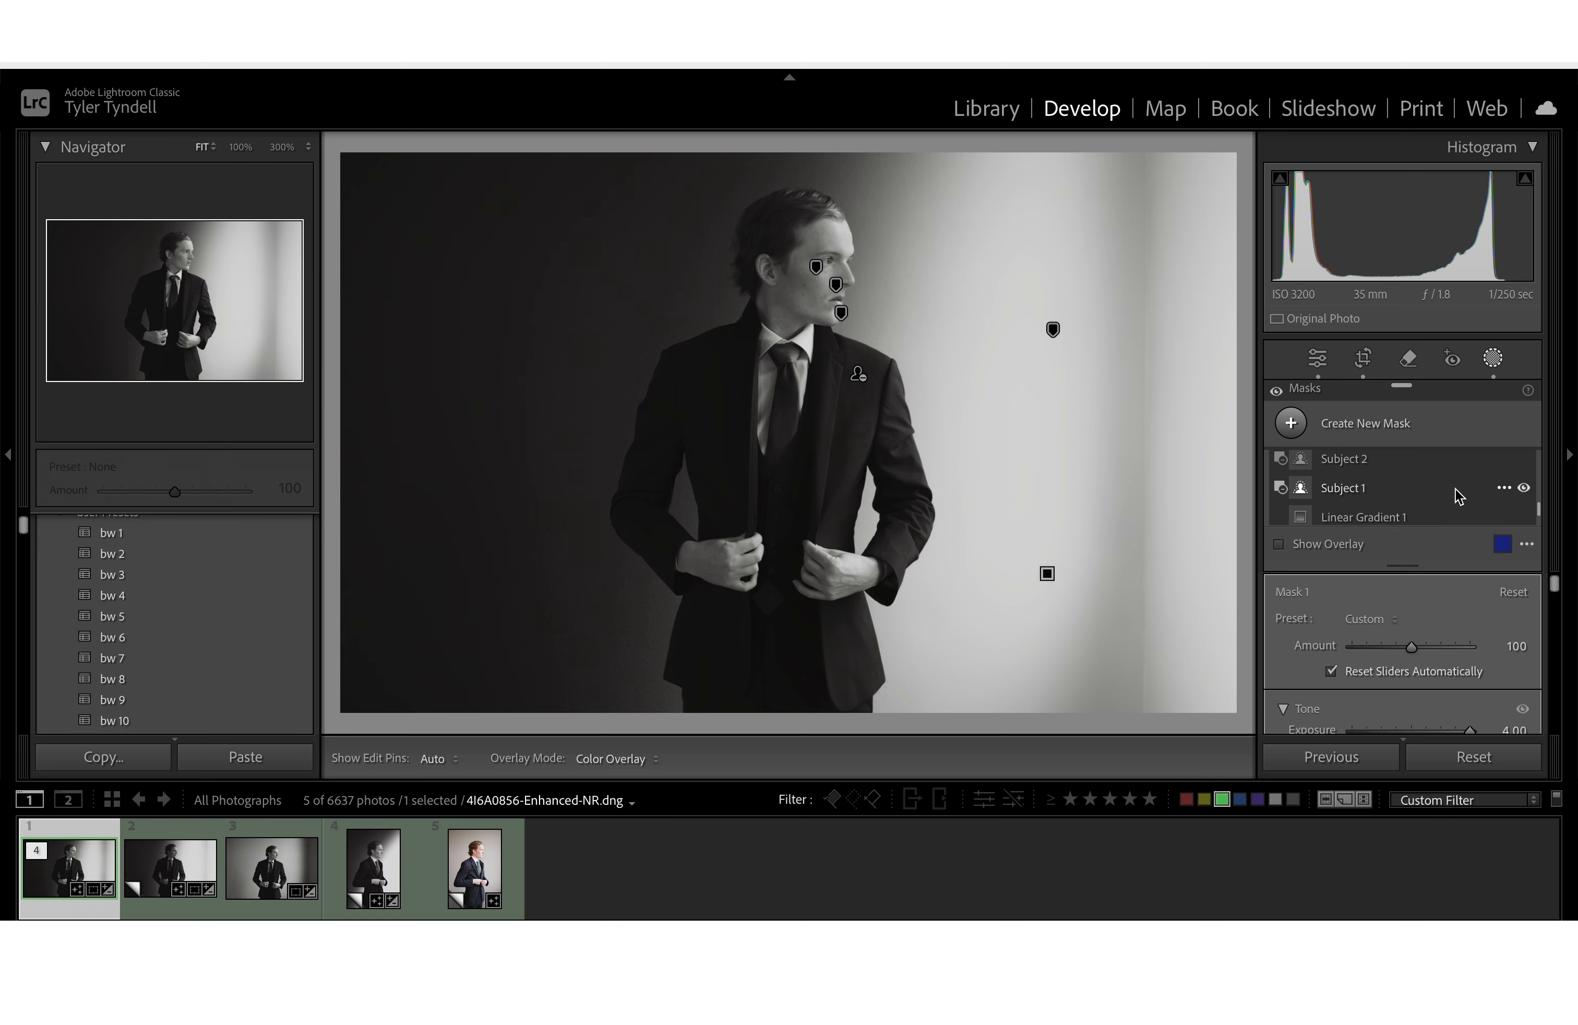
Step: Compare the first edit with its linear gradient and Mask 1 hidden and shown, and review the mask's exposure
click(1523, 501)
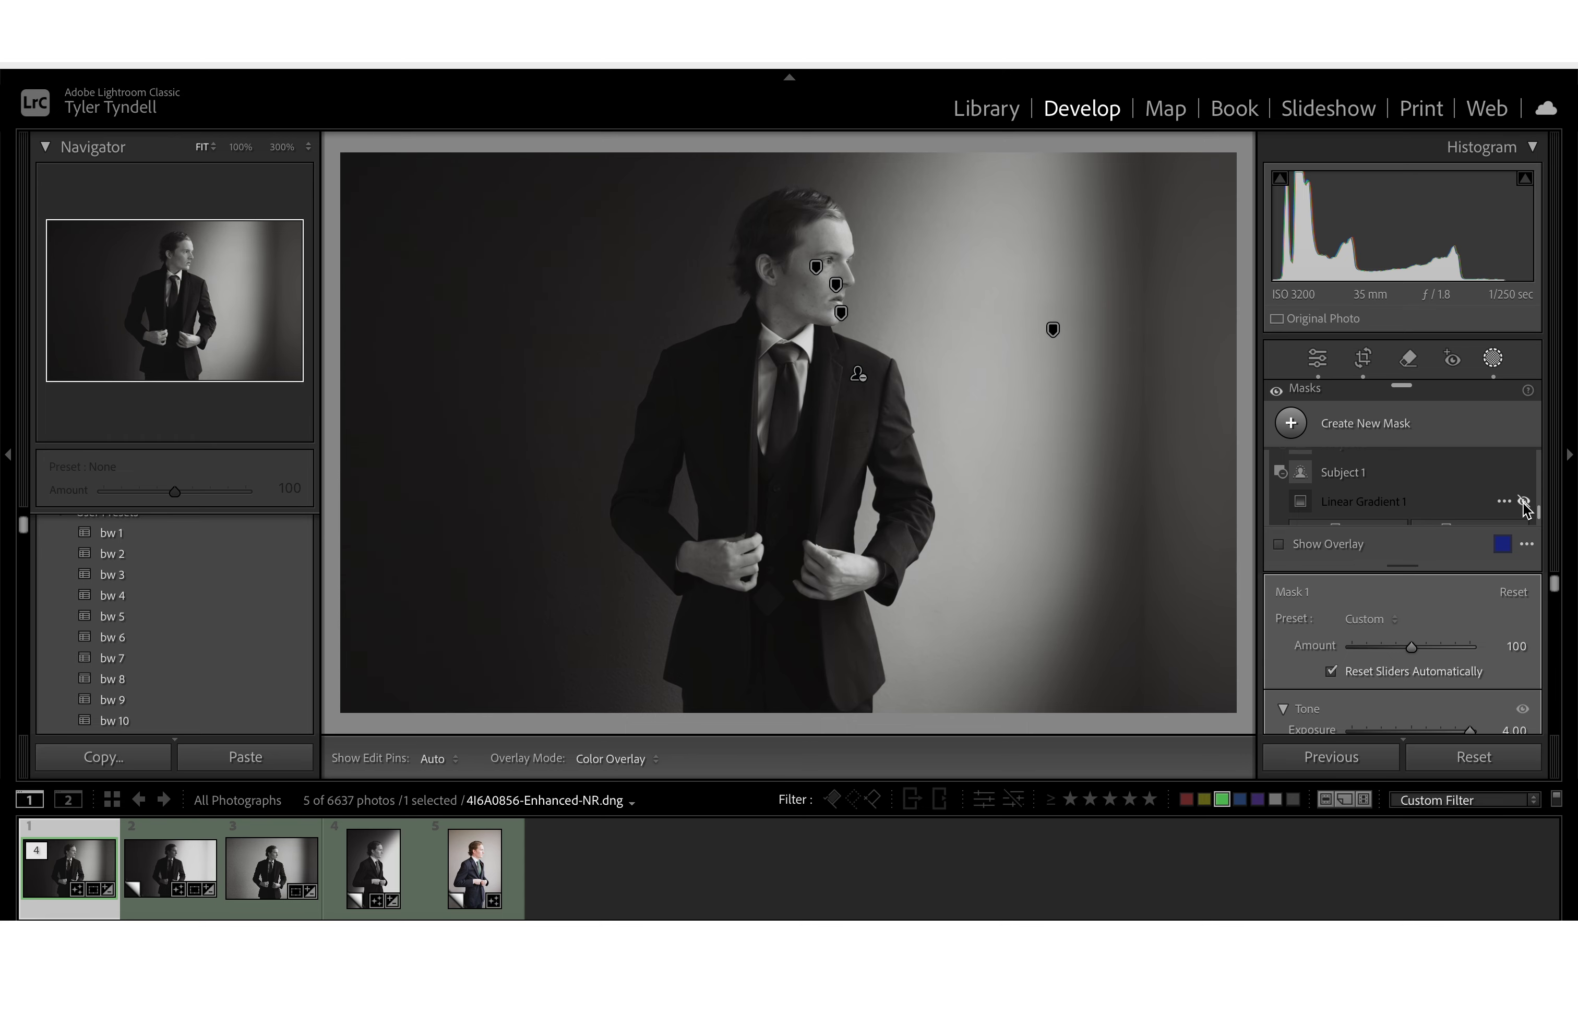
click(1523, 501)
scroll(1525, 493, up, 1)
click(1523, 464)
scroll(1525, 471, up, 1)
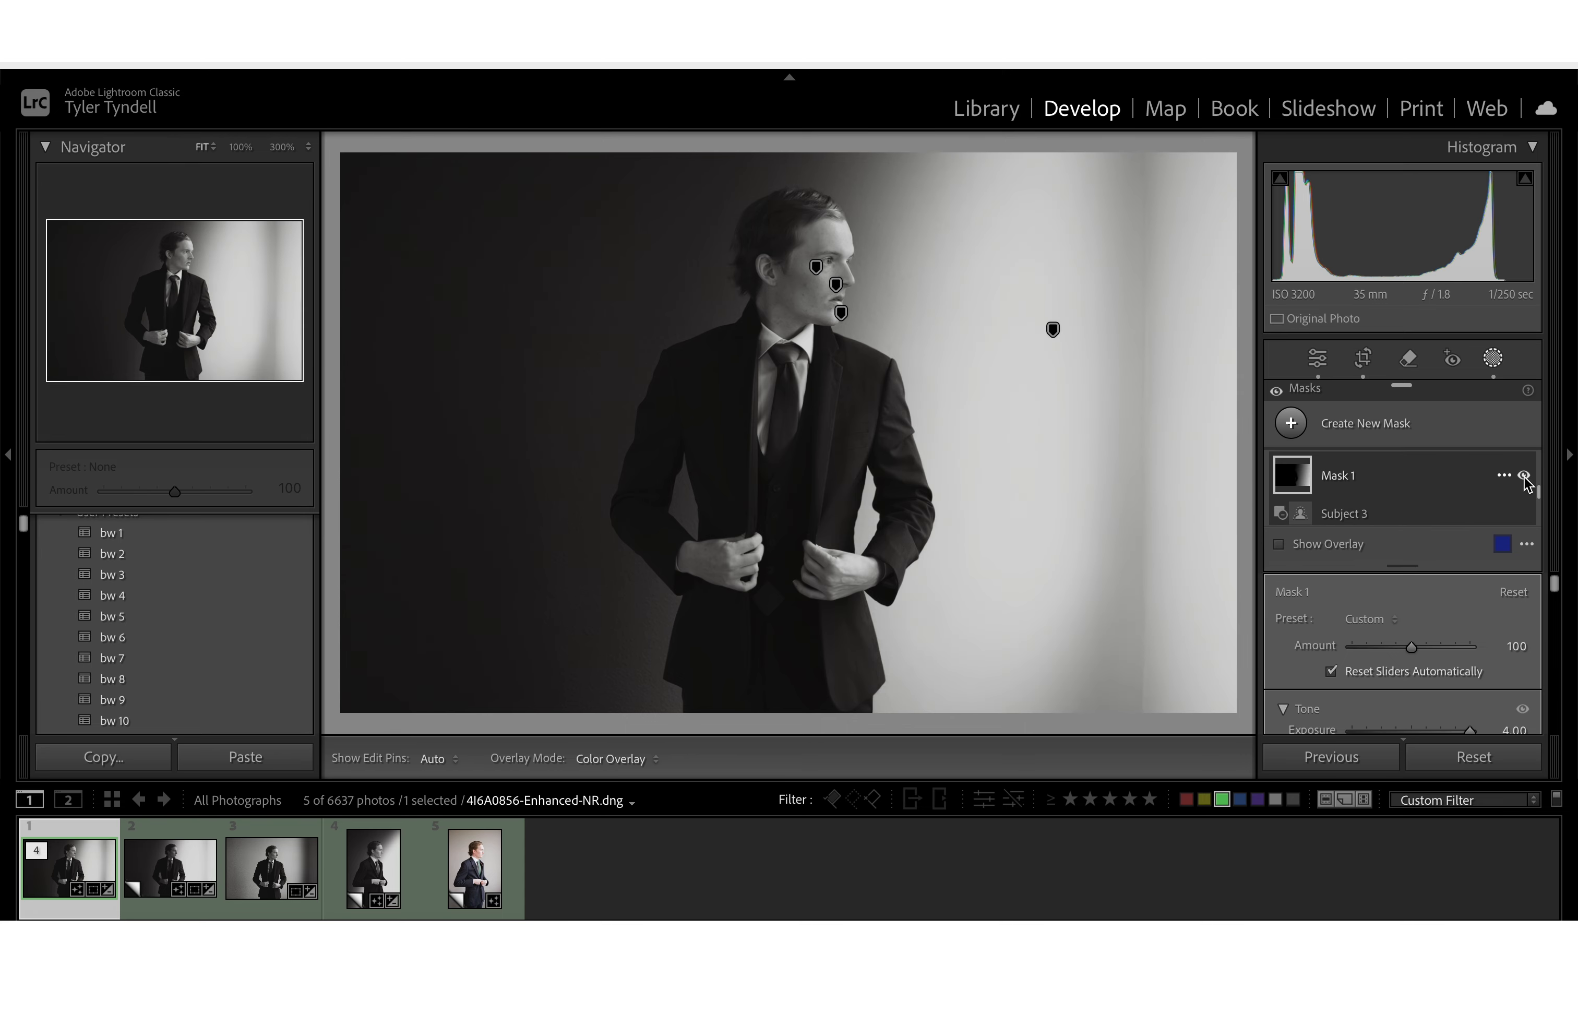
click(1523, 476)
click(1523, 476)
click(1523, 475)
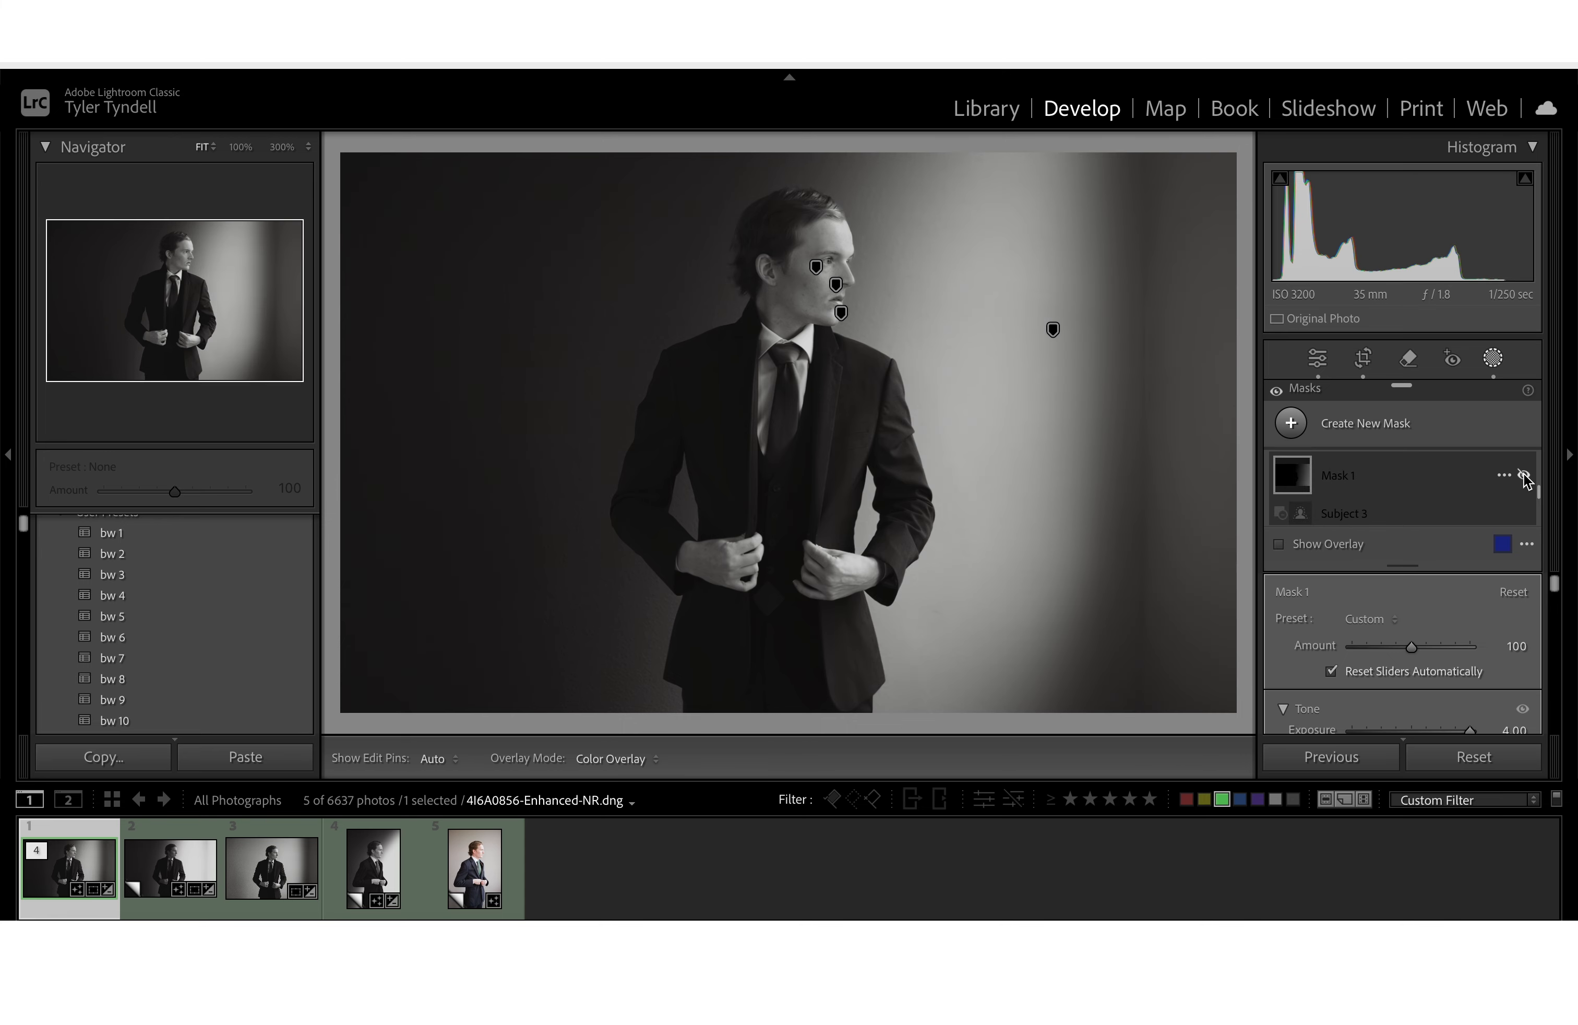
scroll(1369, 491, down, 2)
scroll(1370, 493, up, 2)
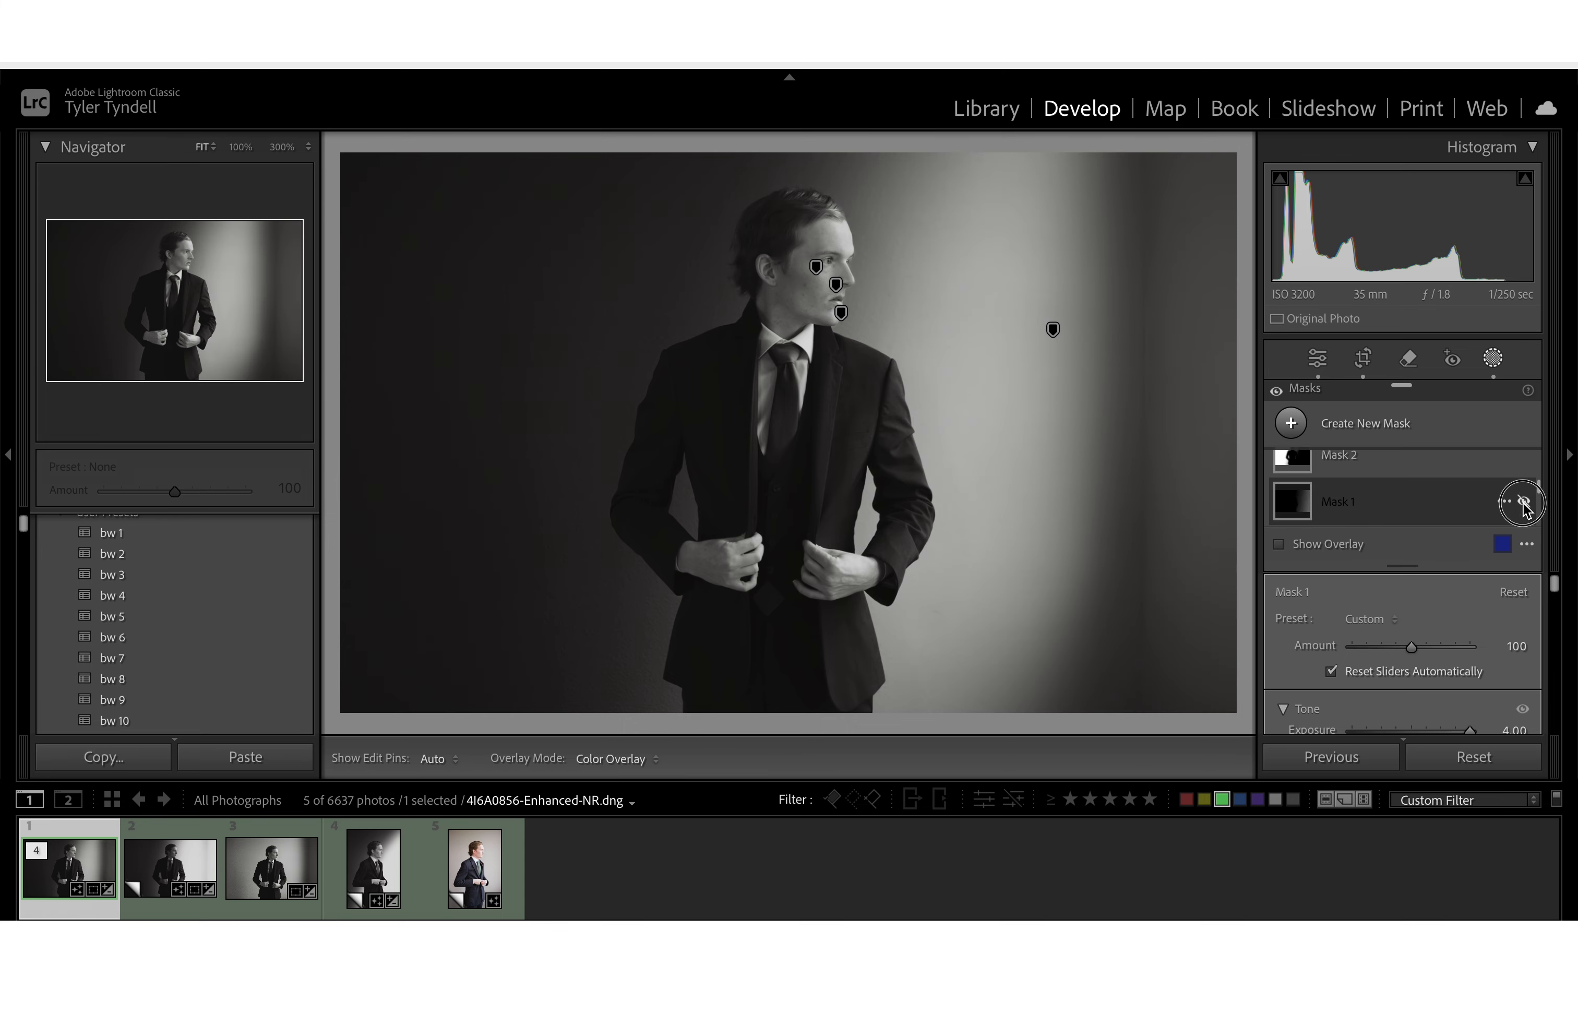
click(1523, 501)
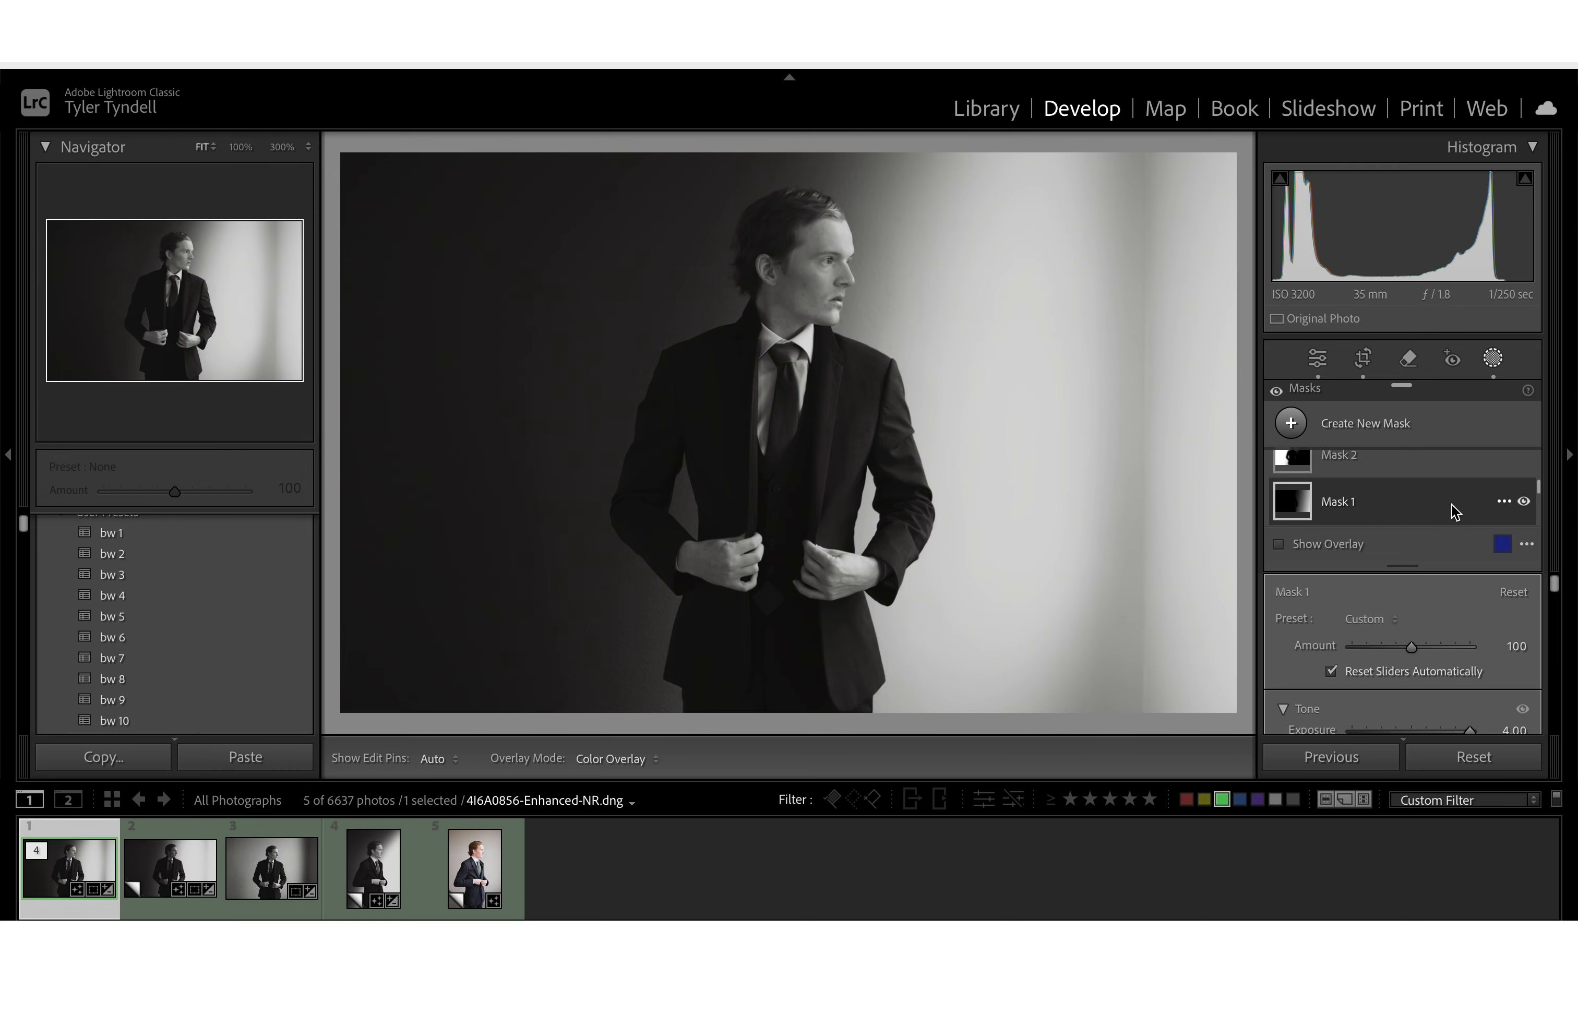
scroll(1375, 613, down, 5)
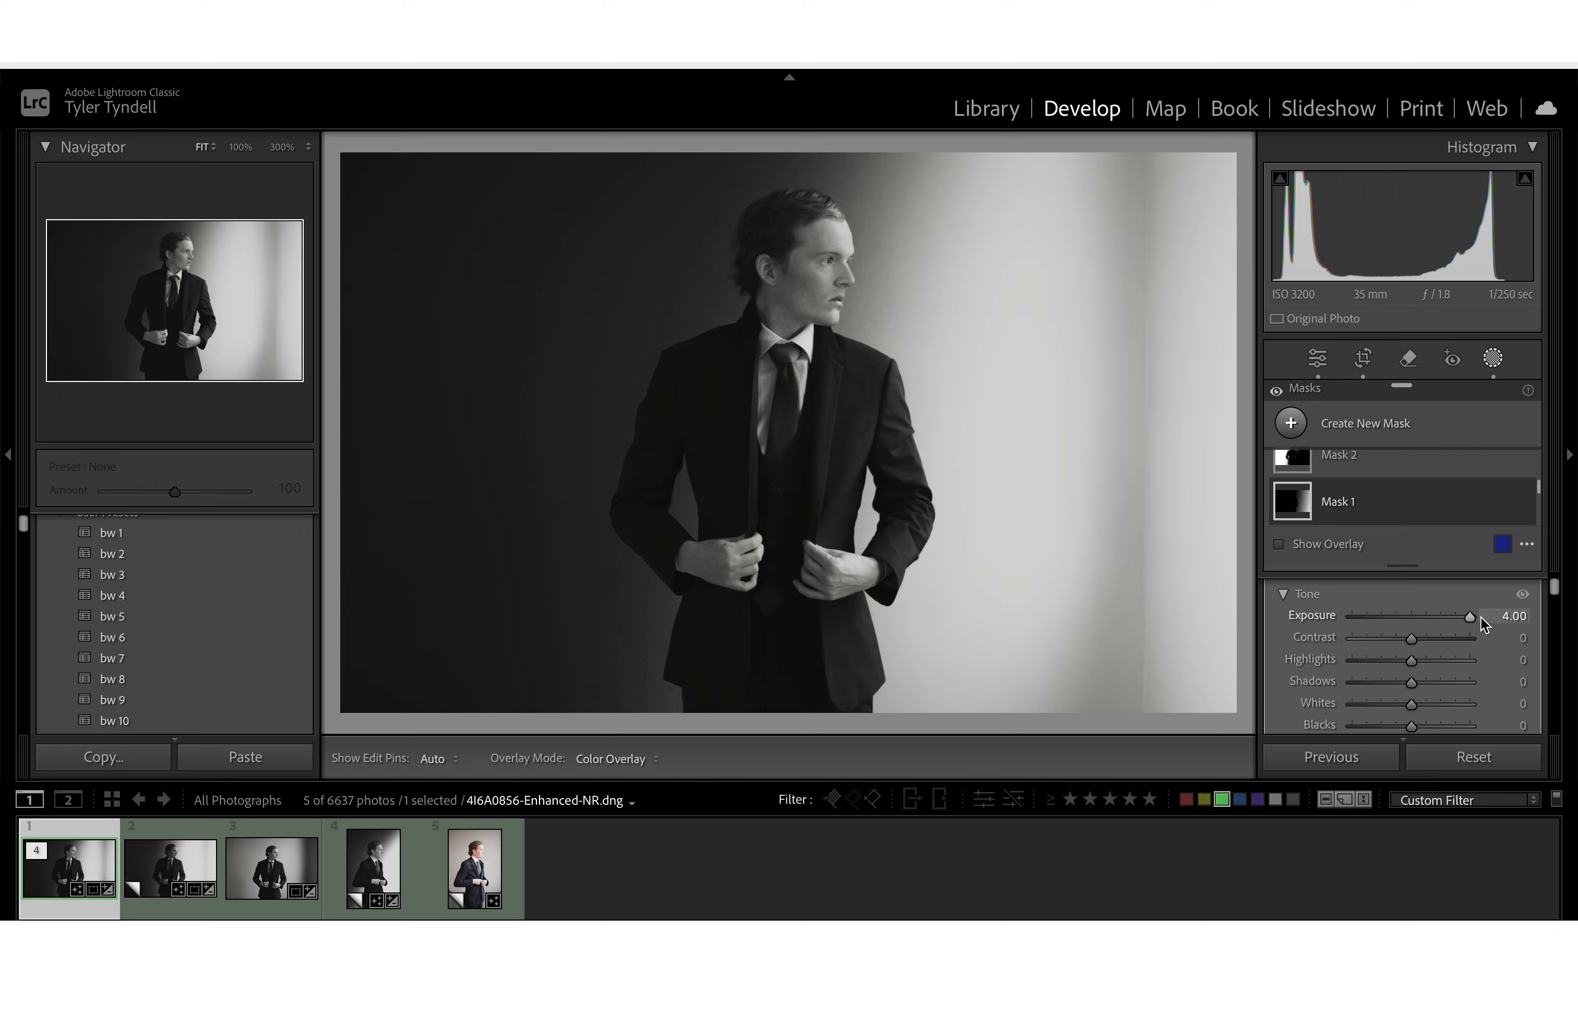
Step: Add a diagonal linear gradient mask from the window photo's lower-right corner, set its exposure to 4.00 and shift it farther across the man
click(259, 873)
click(1326, 585)
drag(1212, 715, 835, 300)
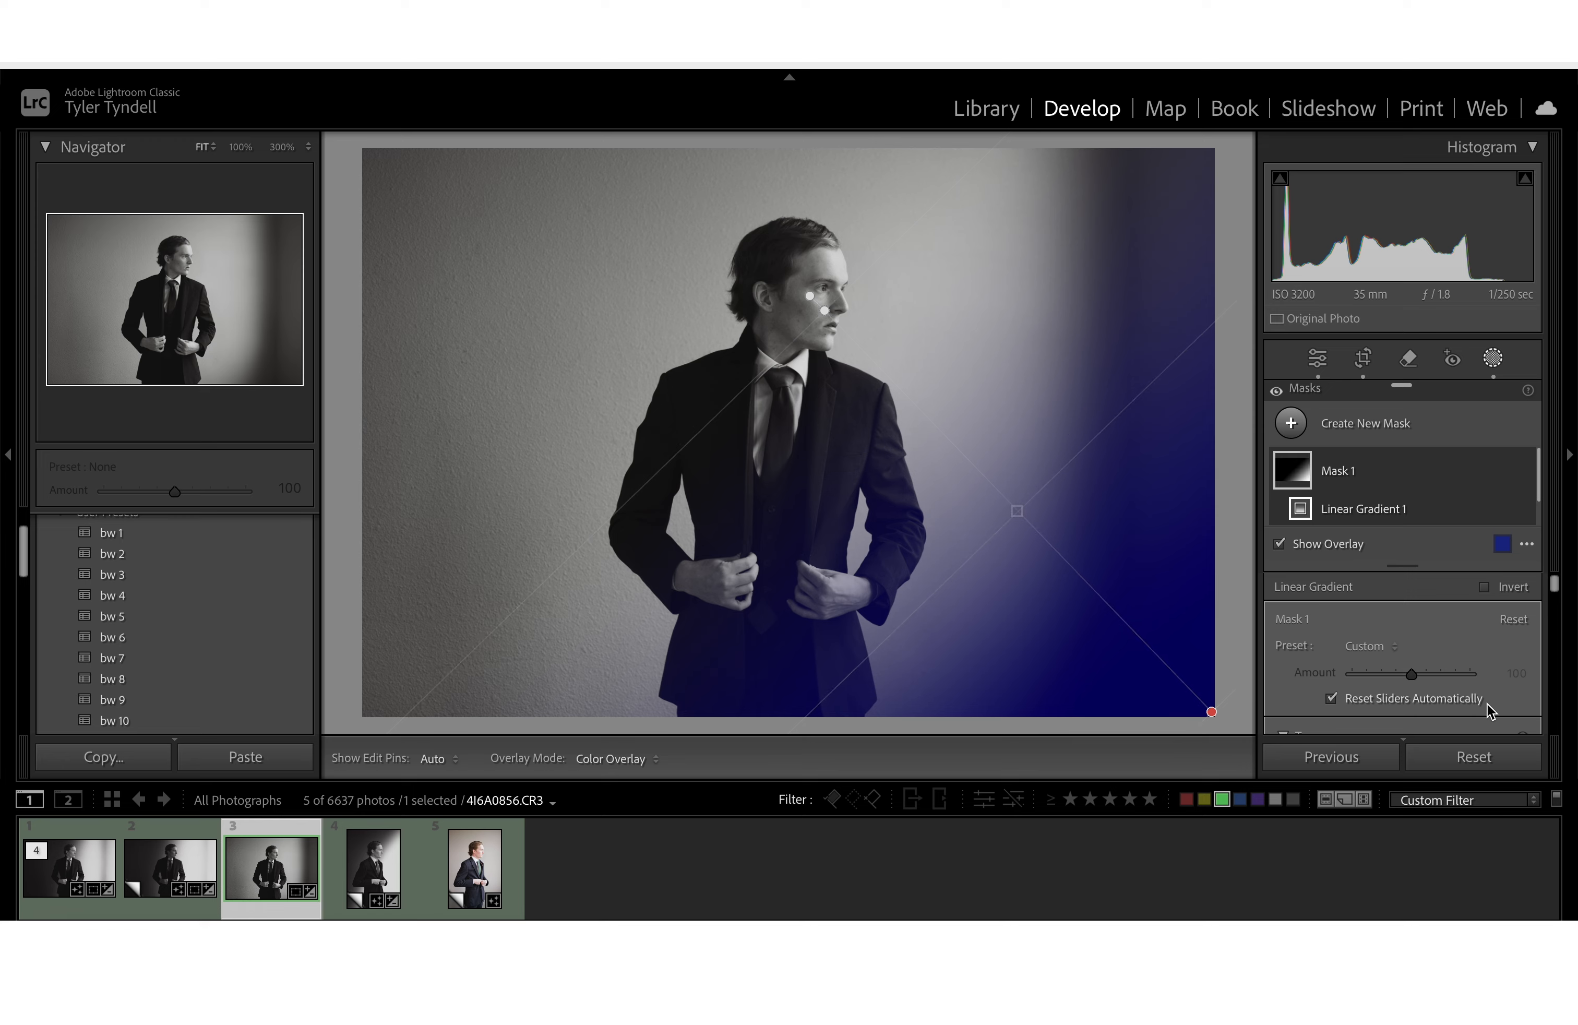
scroll(1464, 692, down, 2)
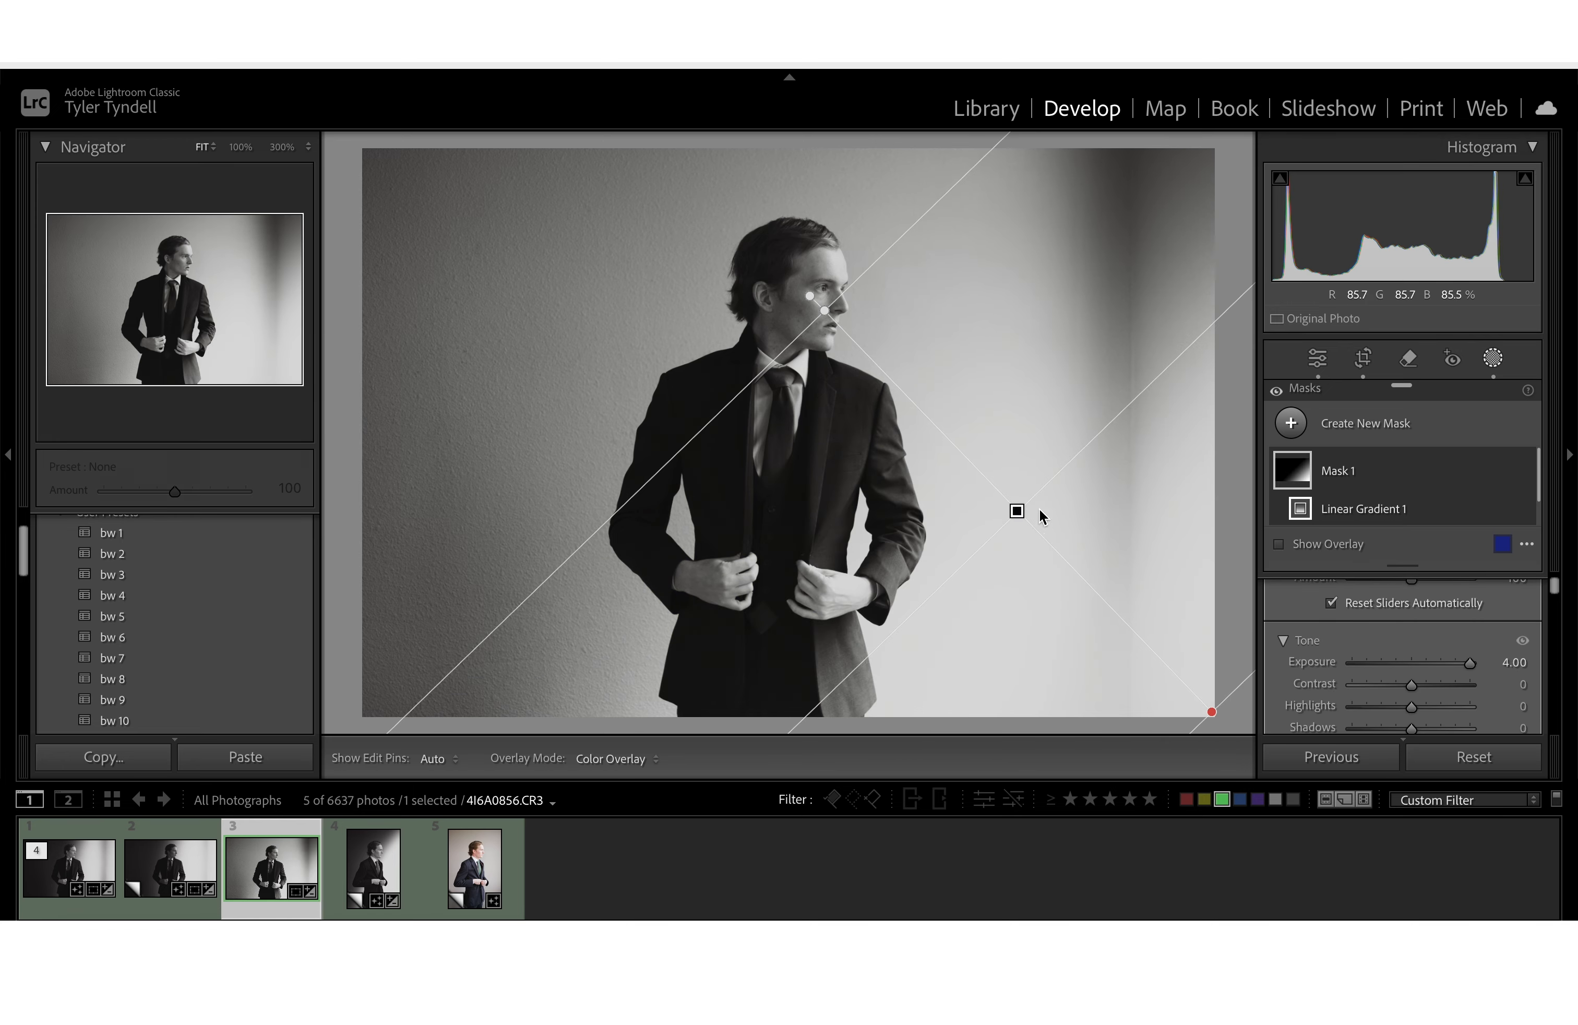
drag(1016, 510, 976, 469)
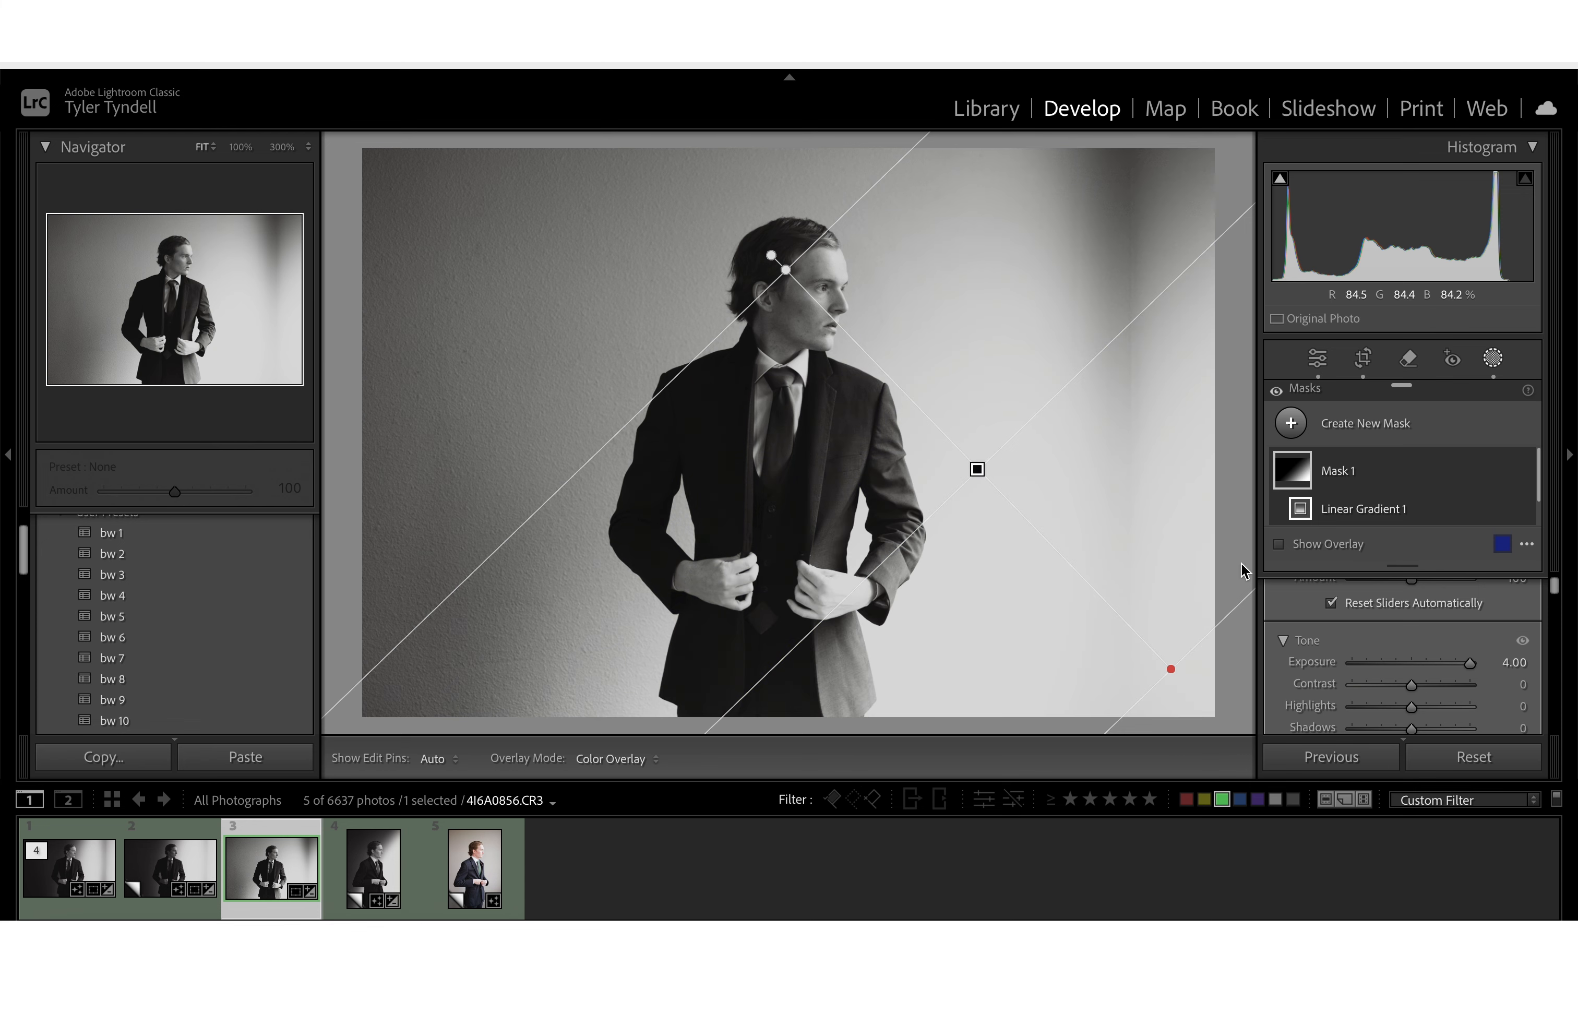
Step: Subtract the man from the linear gradient in Mask 1 using Select Subject and preview the subject and gradient components
mouse_move(1386, 503)
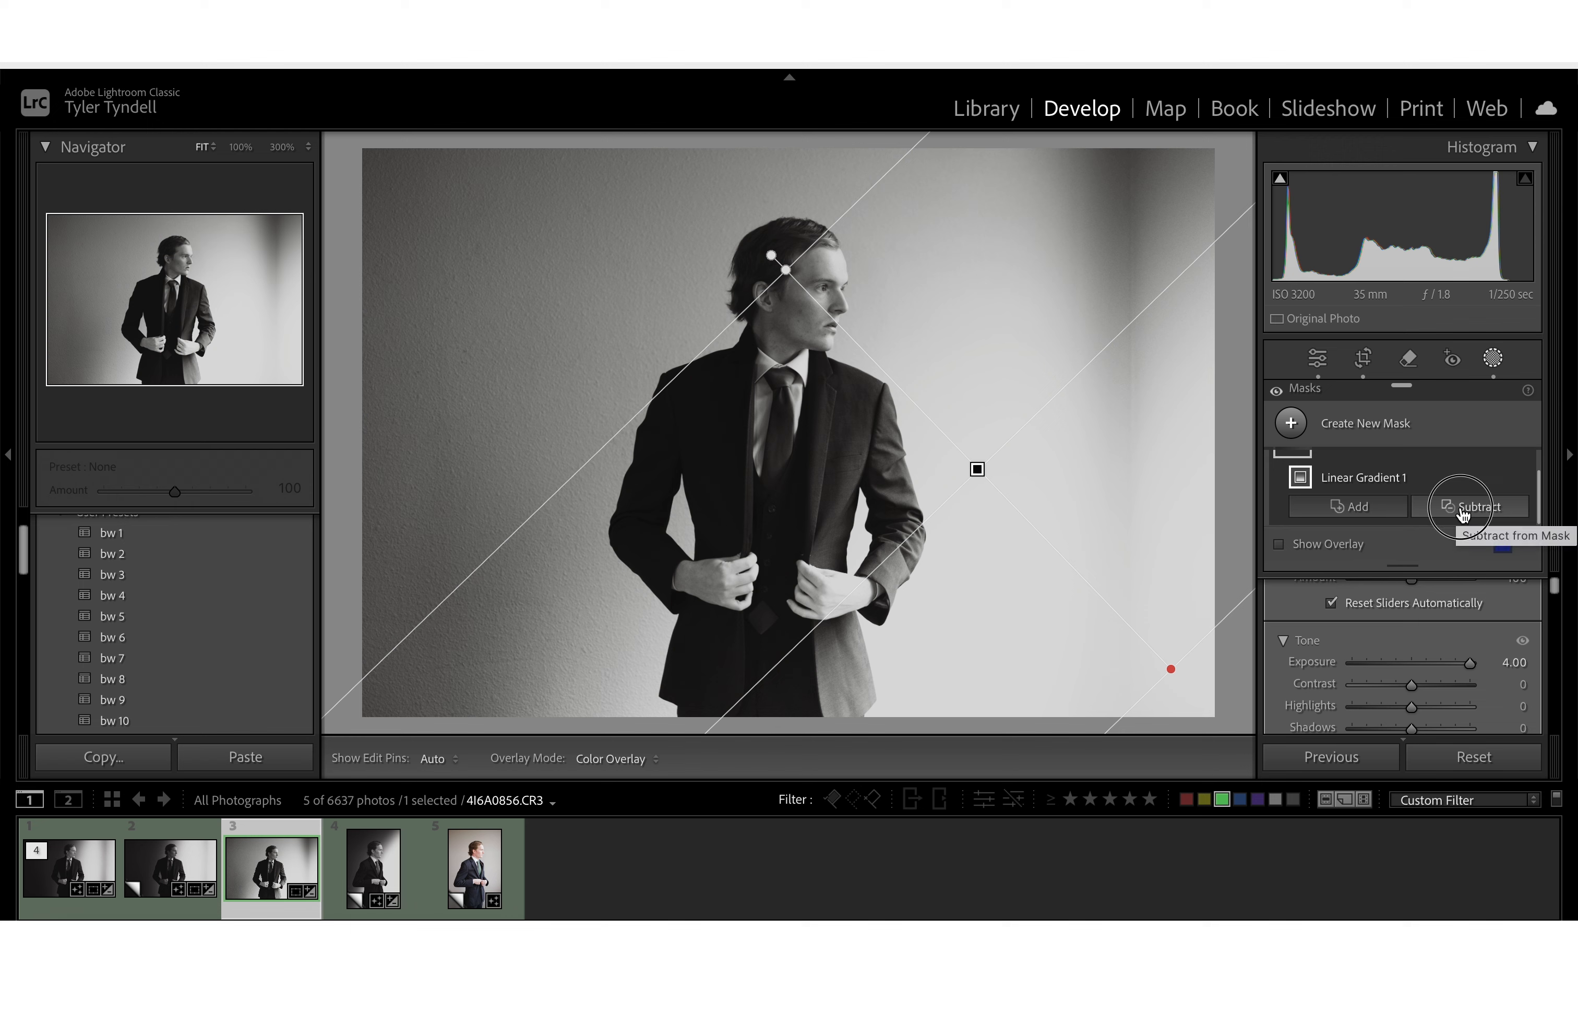
click(1463, 509)
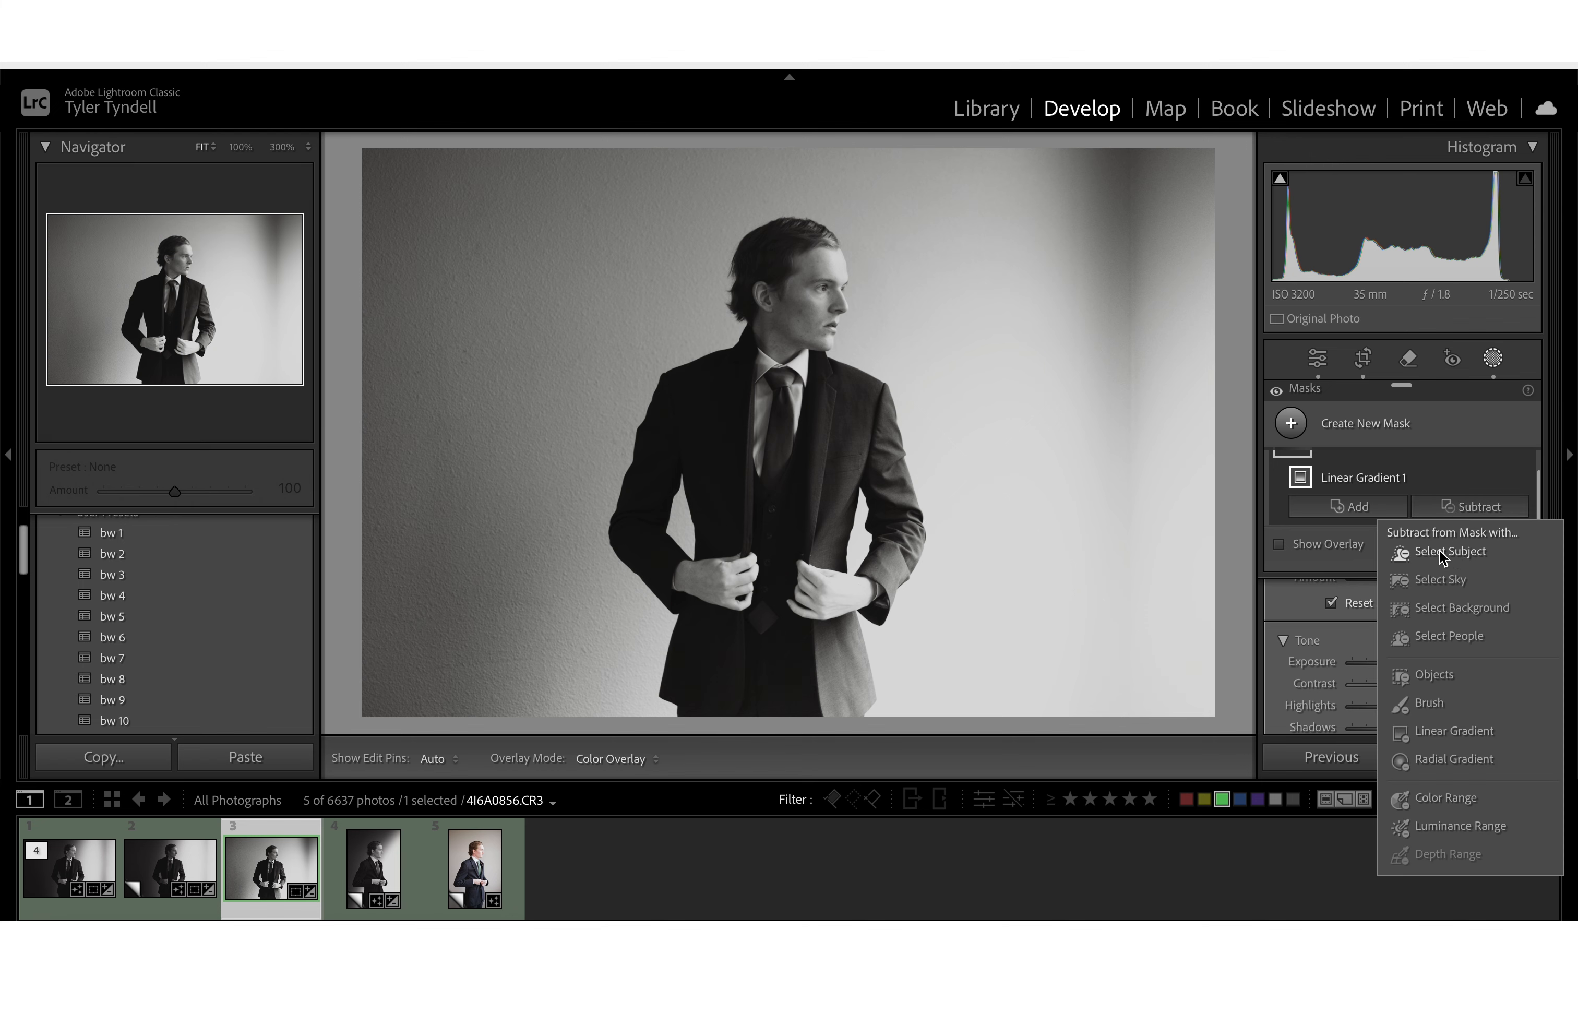
click(1457, 553)
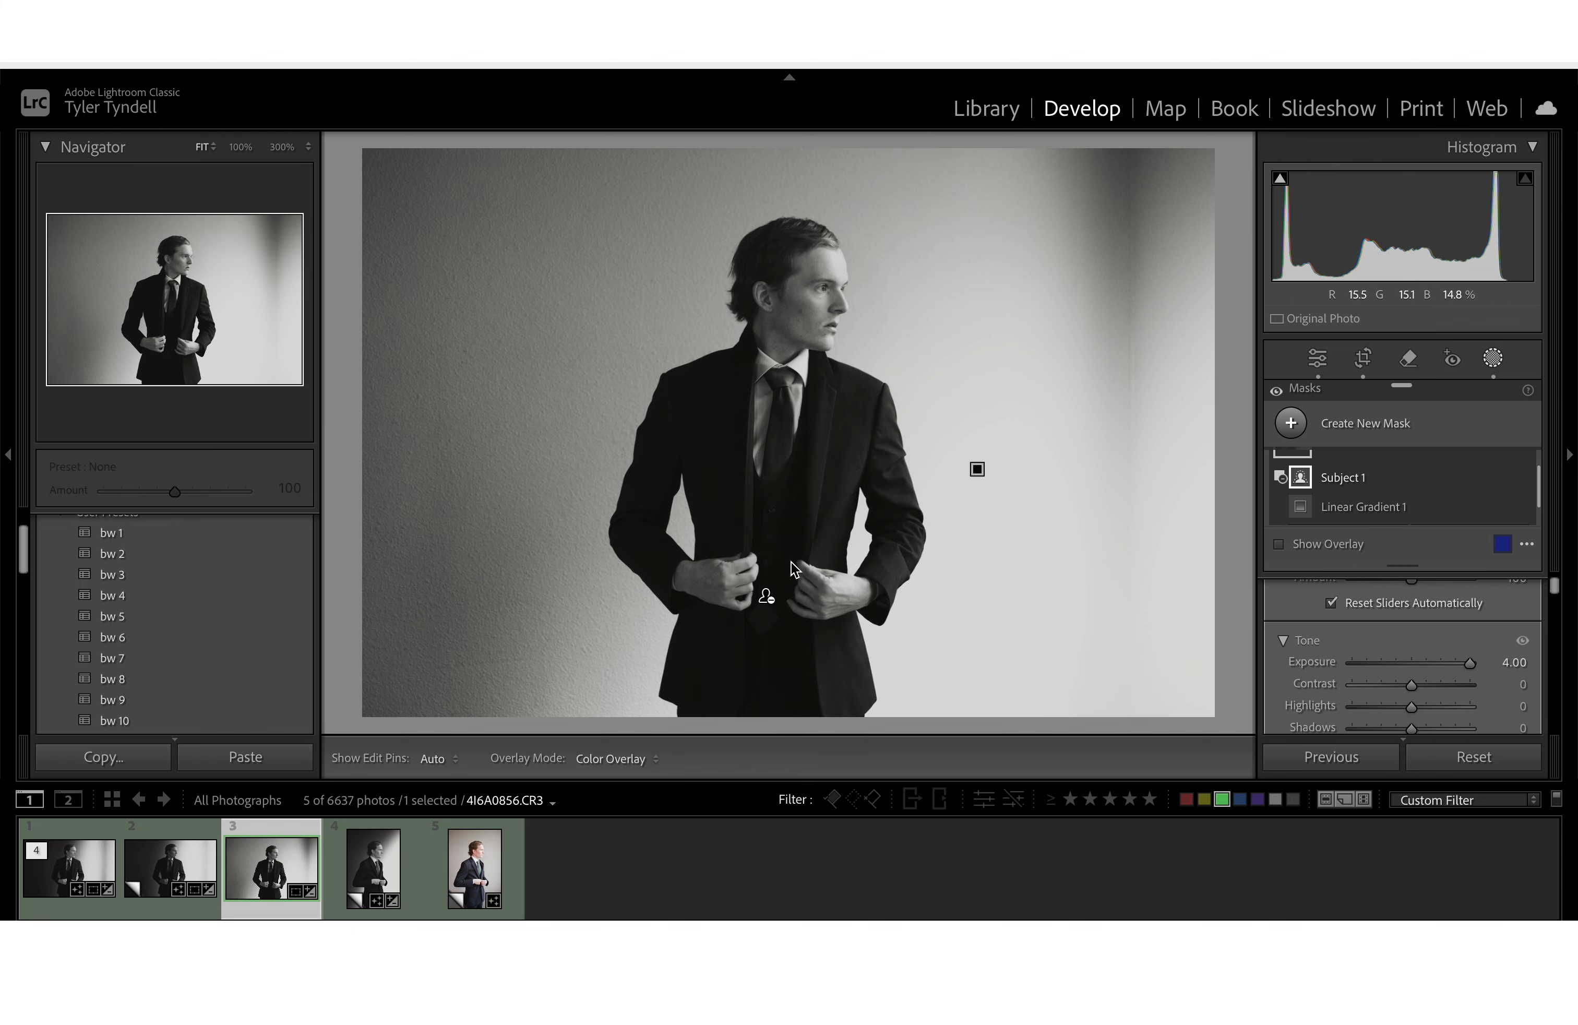
mouse_move(978, 472)
mouse_move(768, 598)
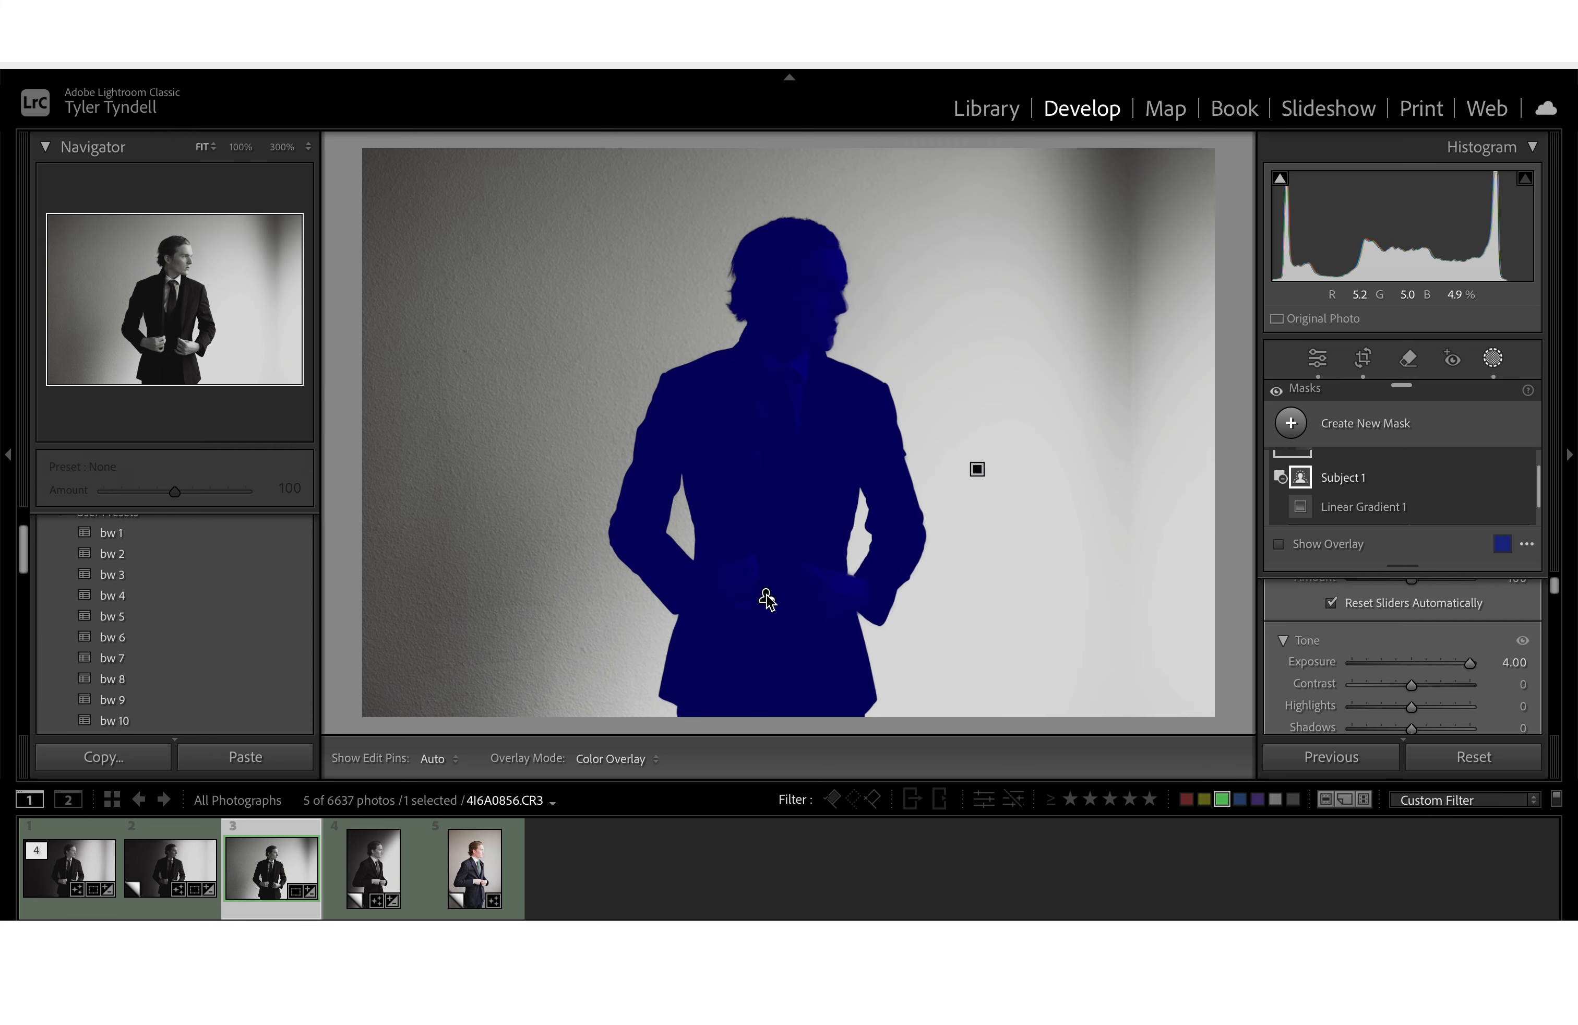
click(978, 471)
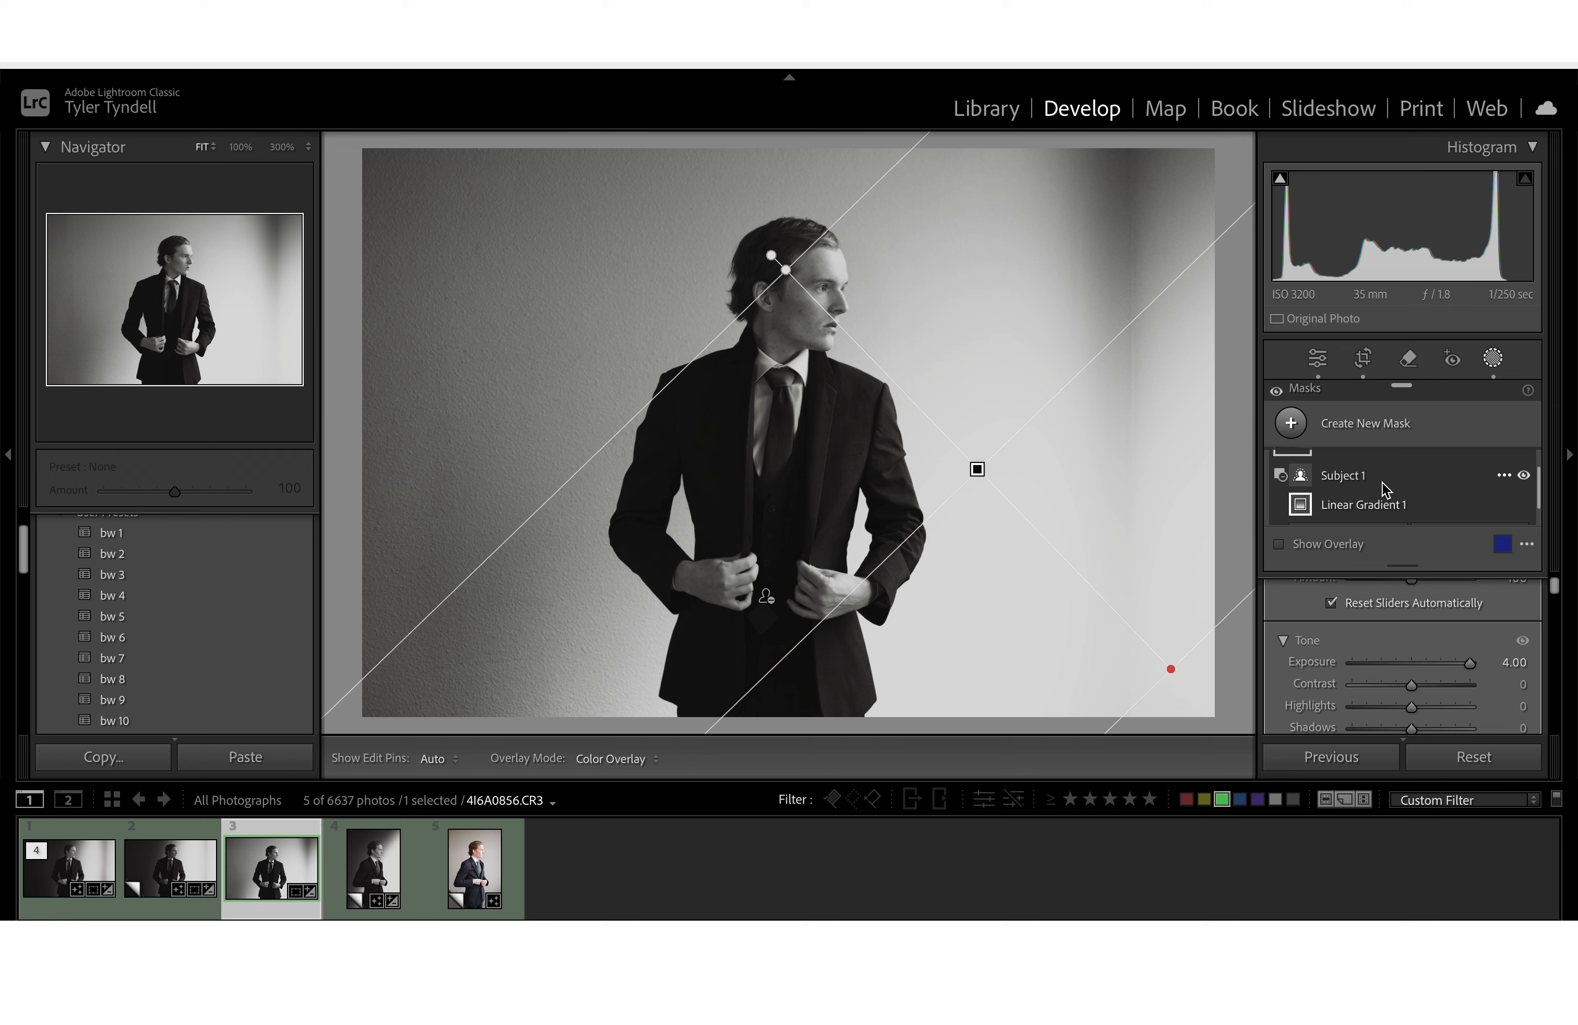
Step: Subtract the subject from Mask 1 a second time and preview the mask's coverage over the photo
scroll(1386, 486, down, 2)
scroll(1443, 481, up, 1)
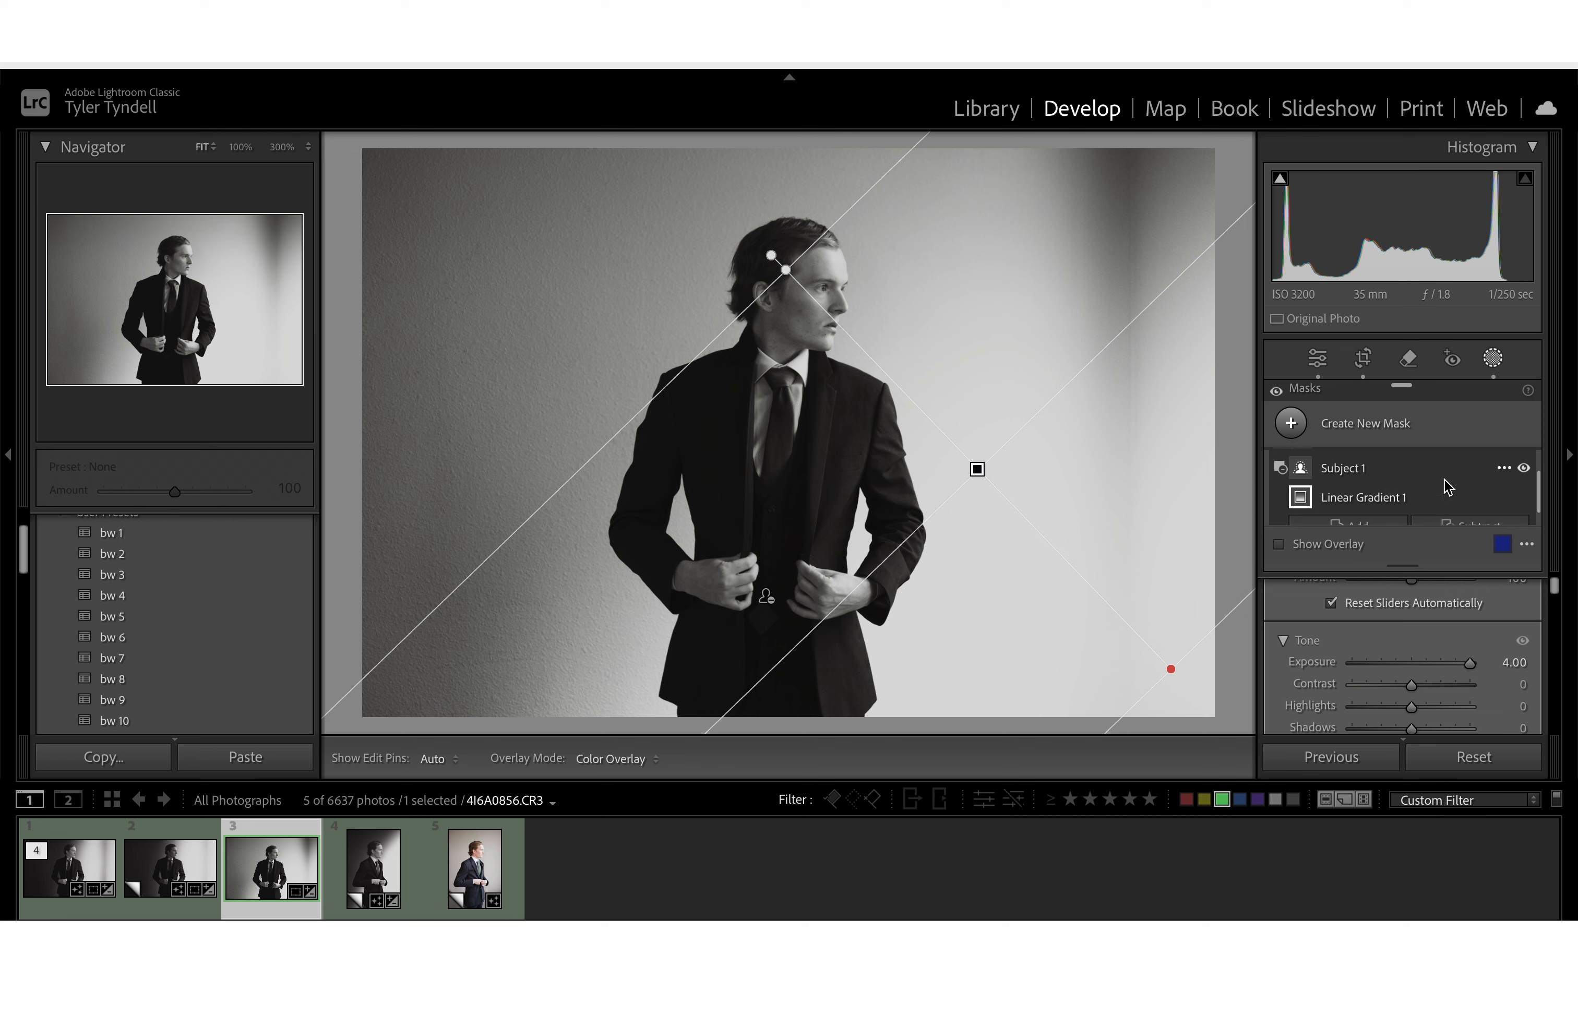
scroll(1444, 483, down, 2)
click(1498, 508)
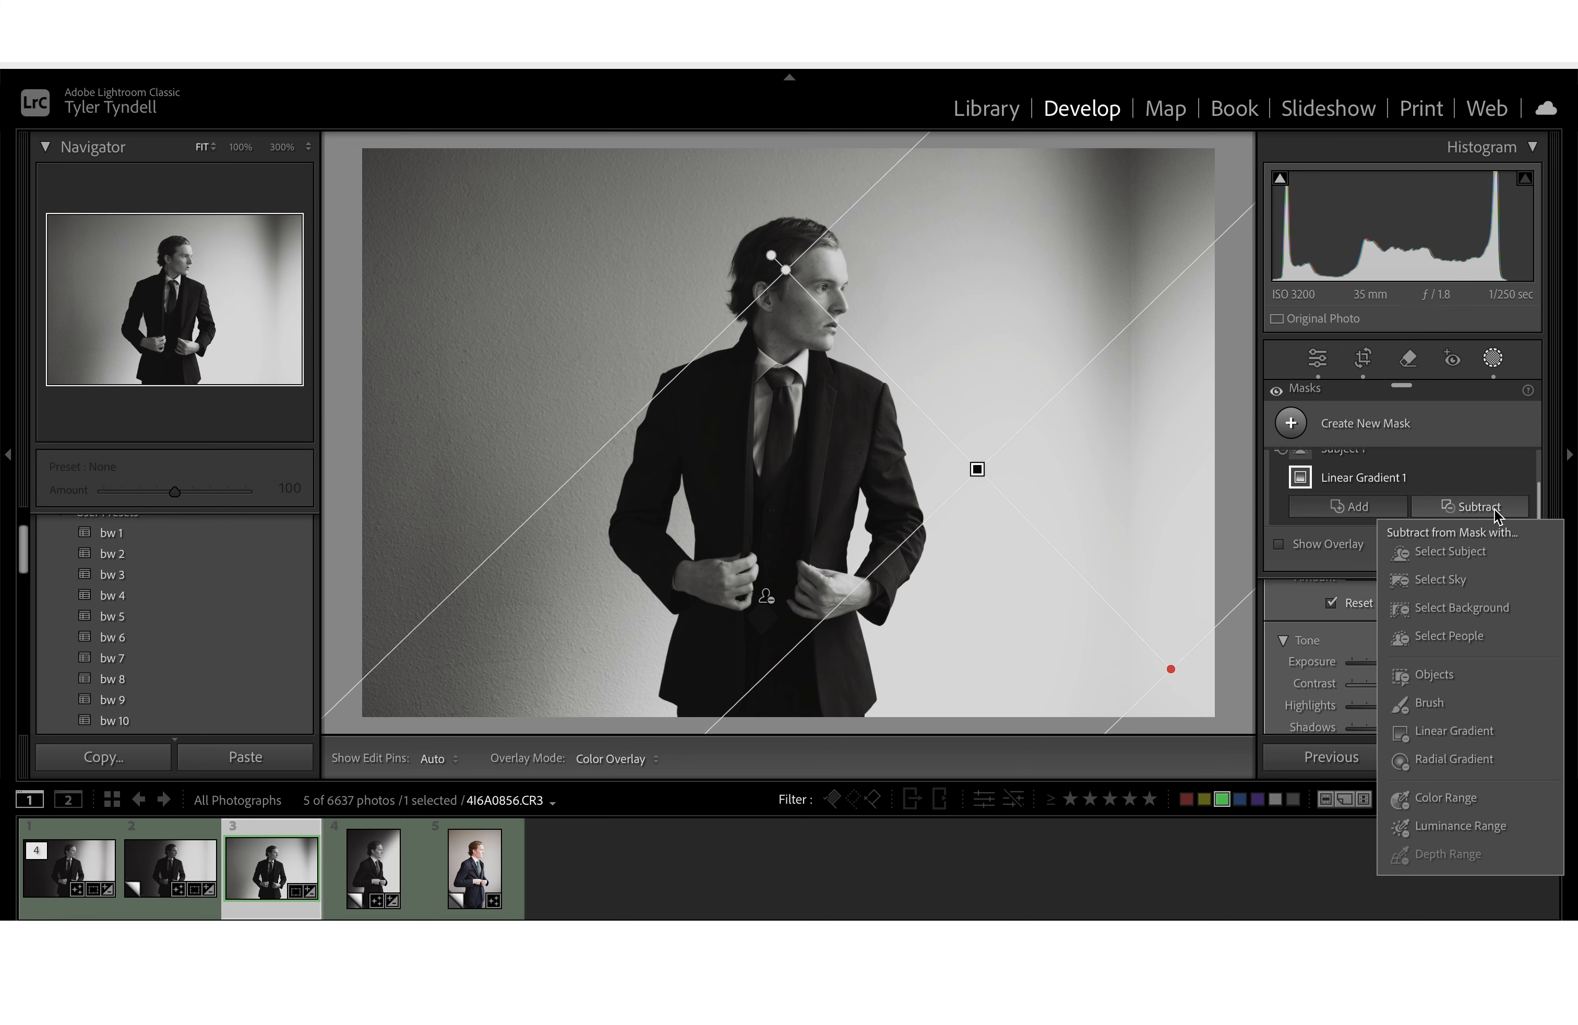
click(1456, 556)
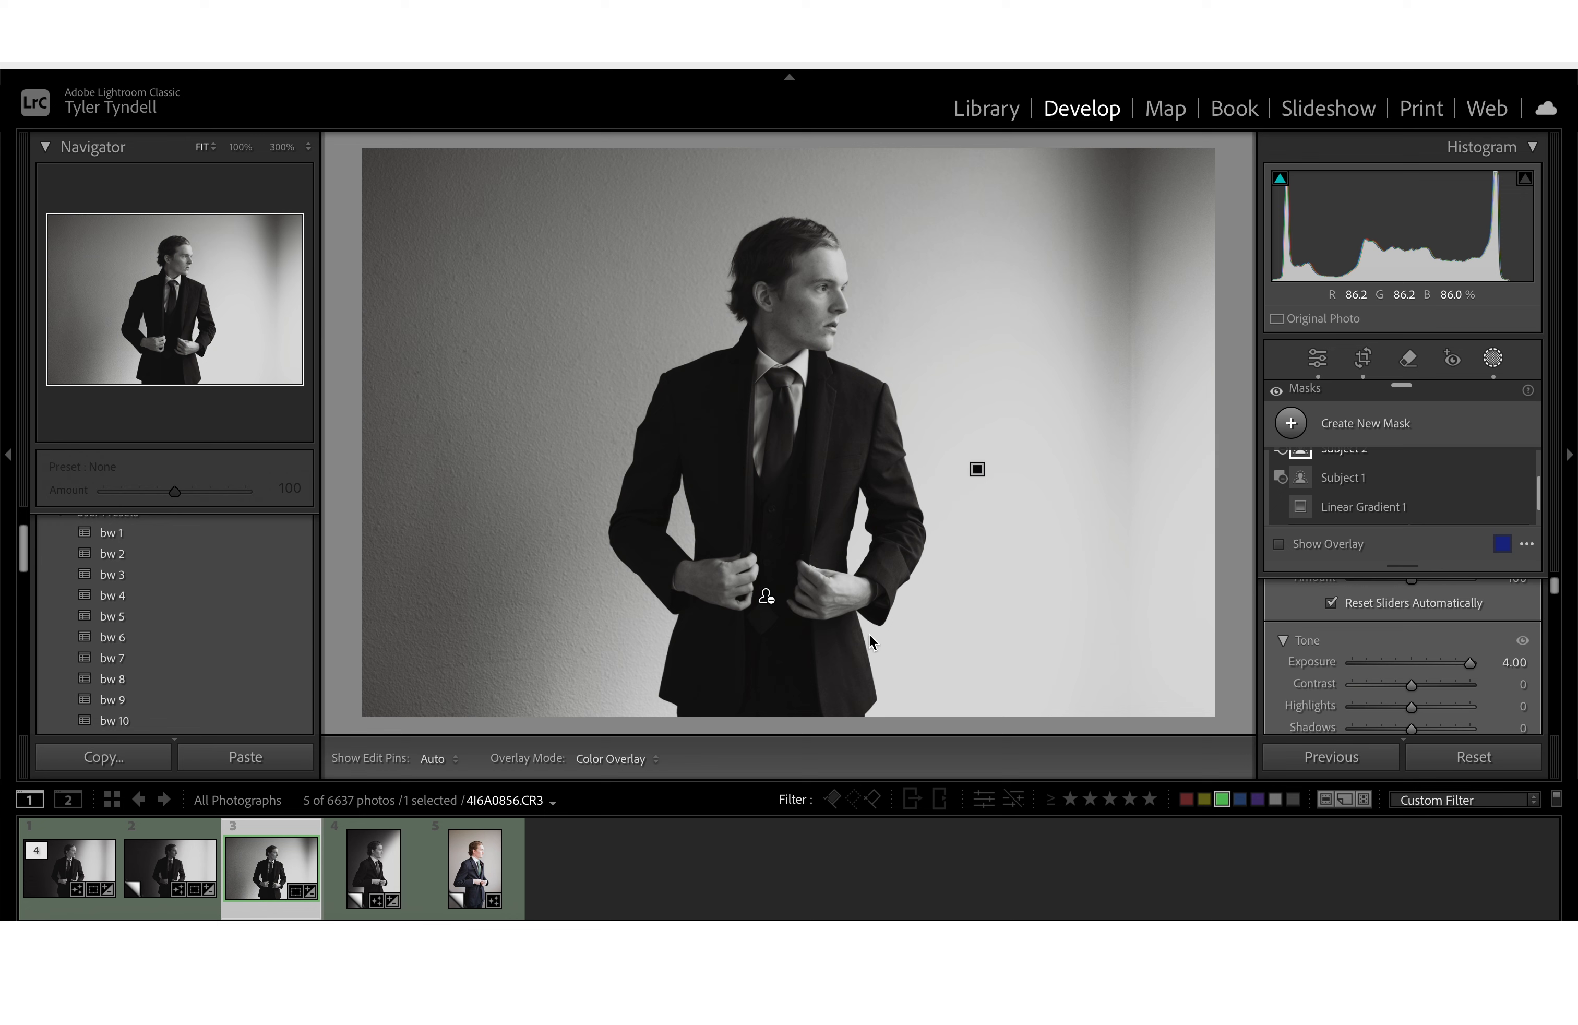
mouse_move(981, 474)
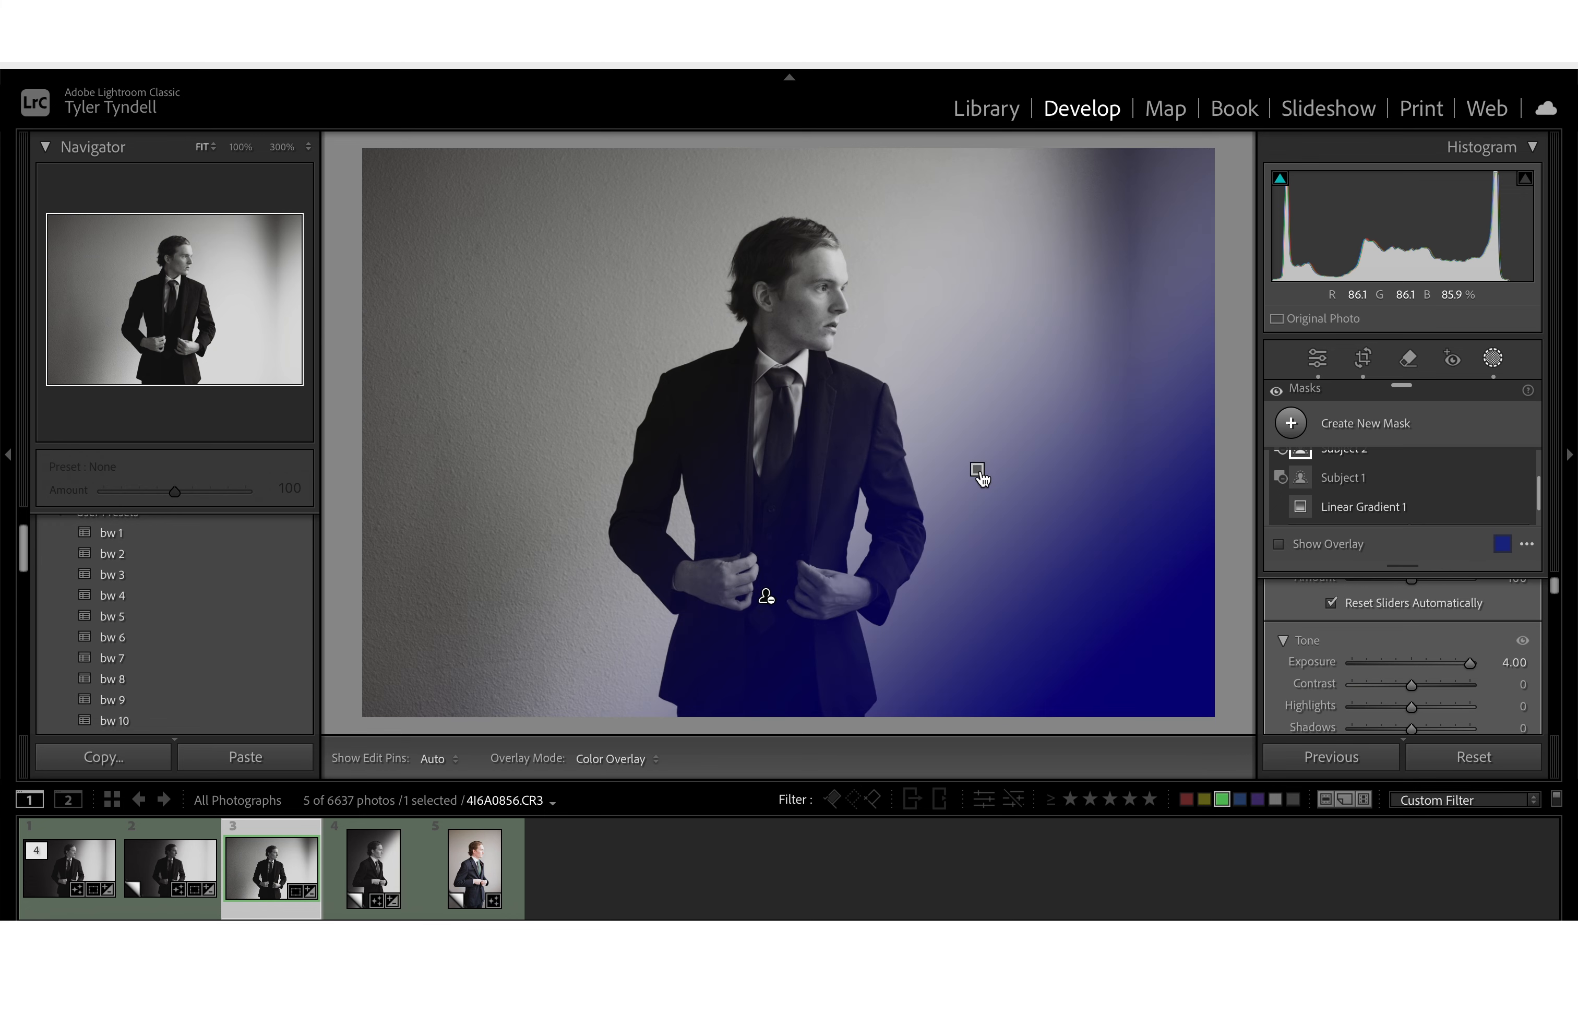
Step: Compare the first finished edit with its Mask 2 hidden and shown, and select that mask
click(72, 887)
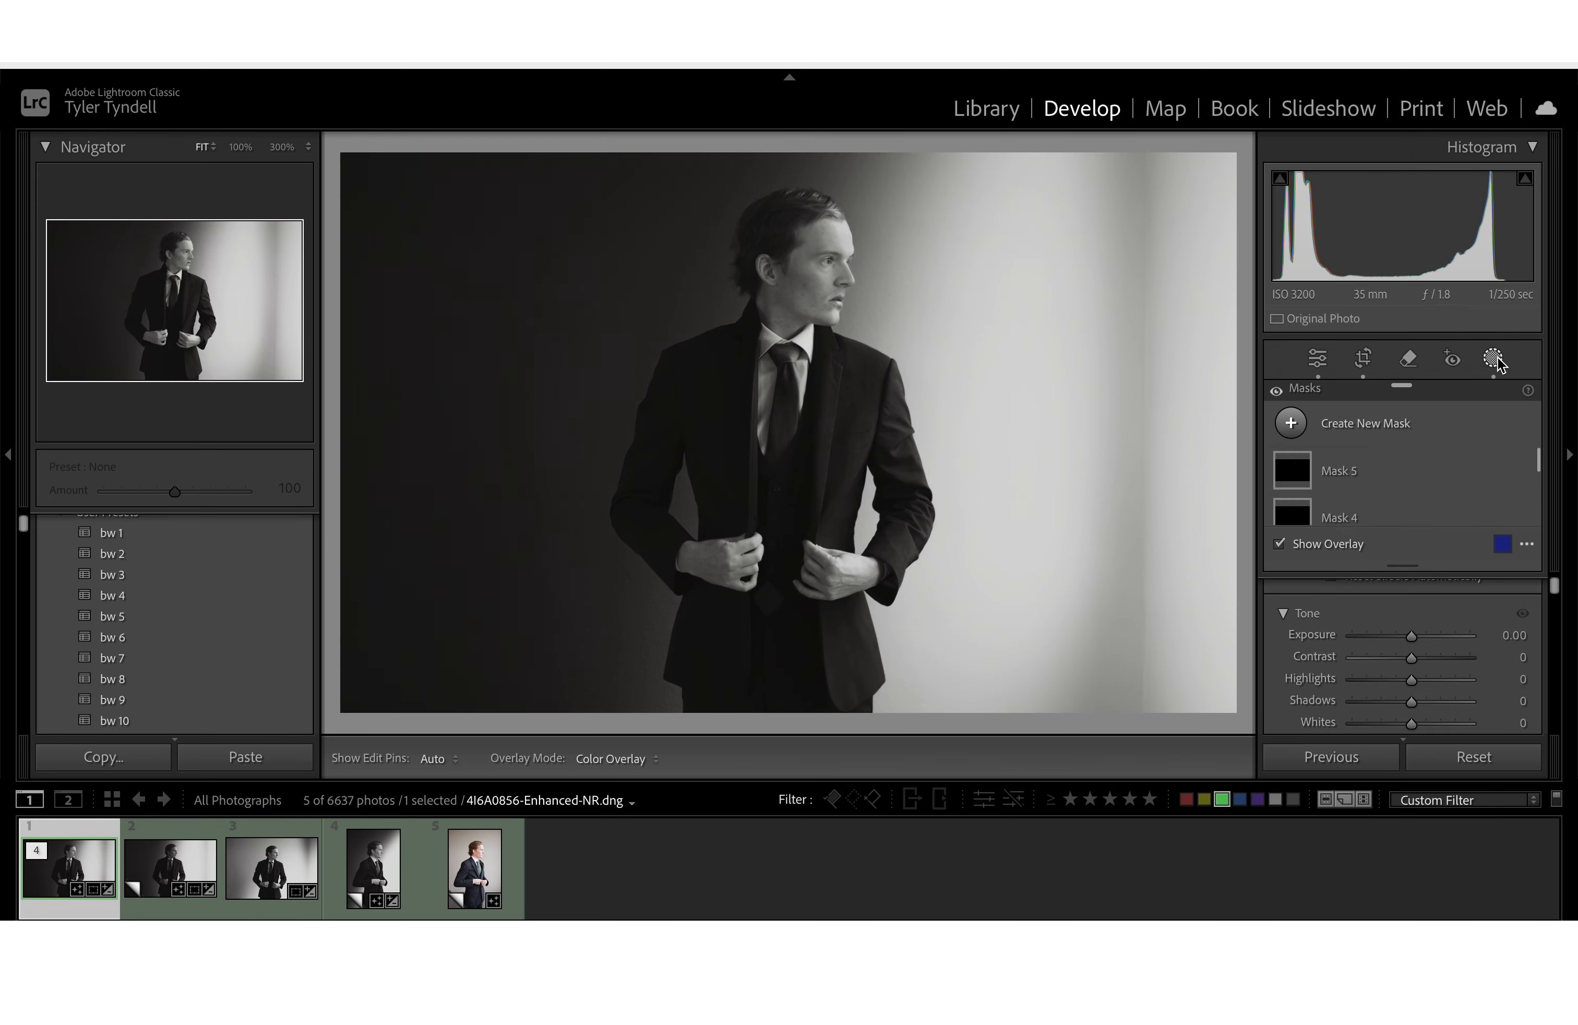
click(1494, 360)
click(1495, 360)
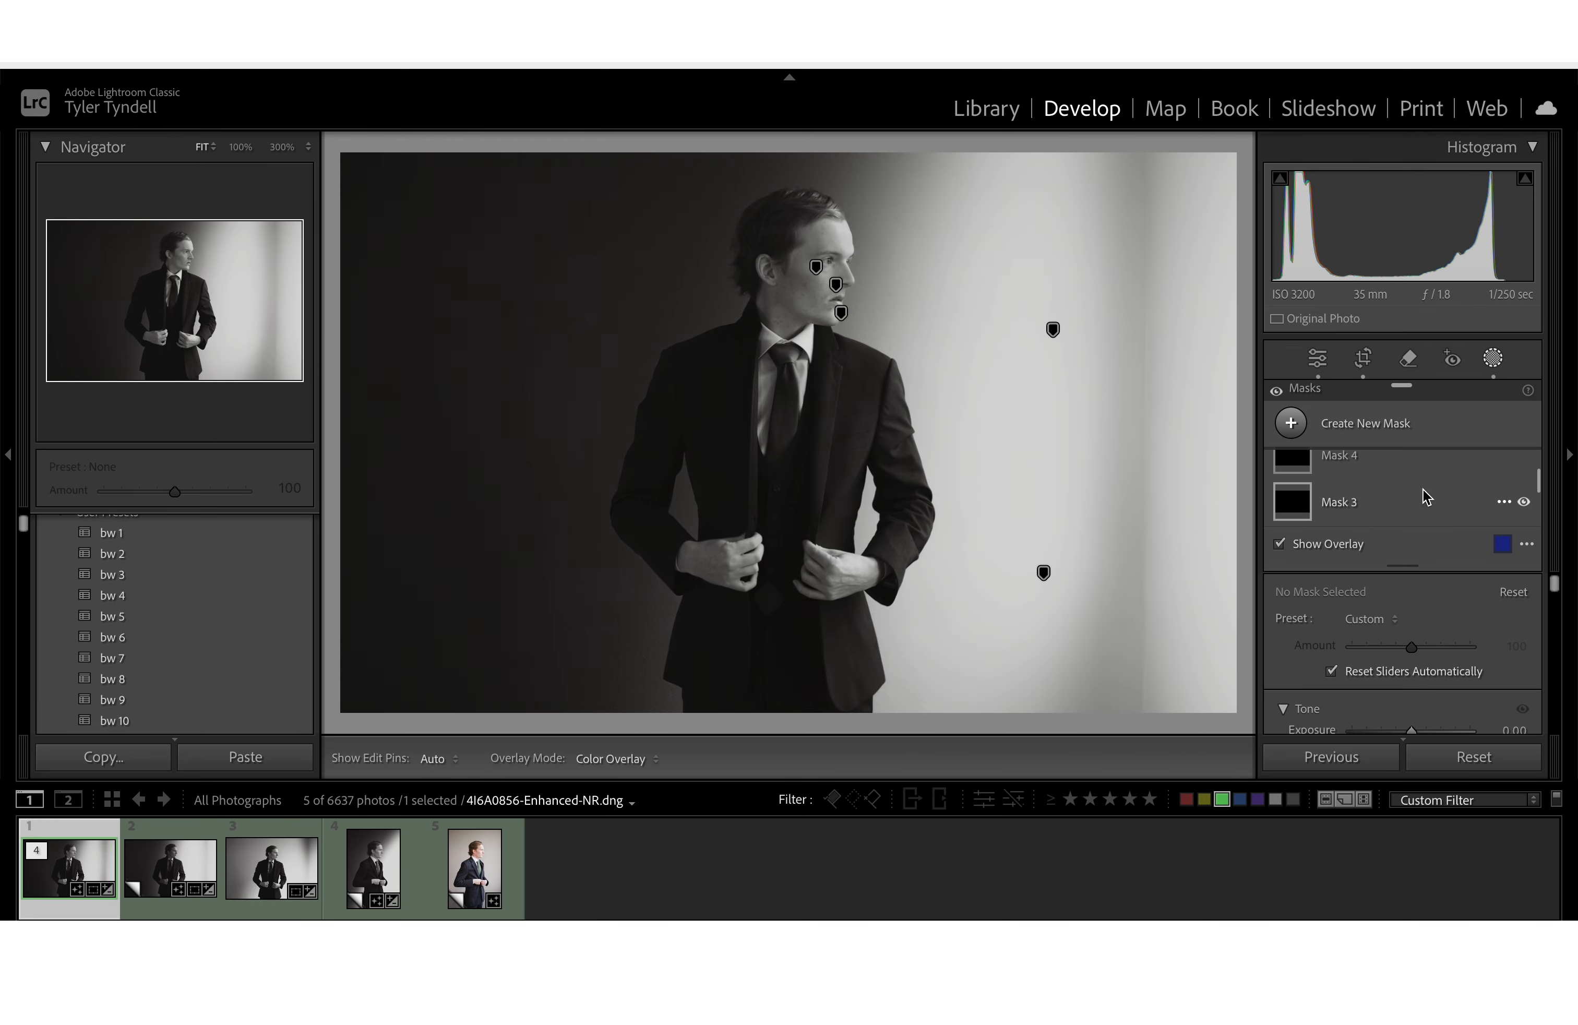
scroll(1457, 494, up, 1)
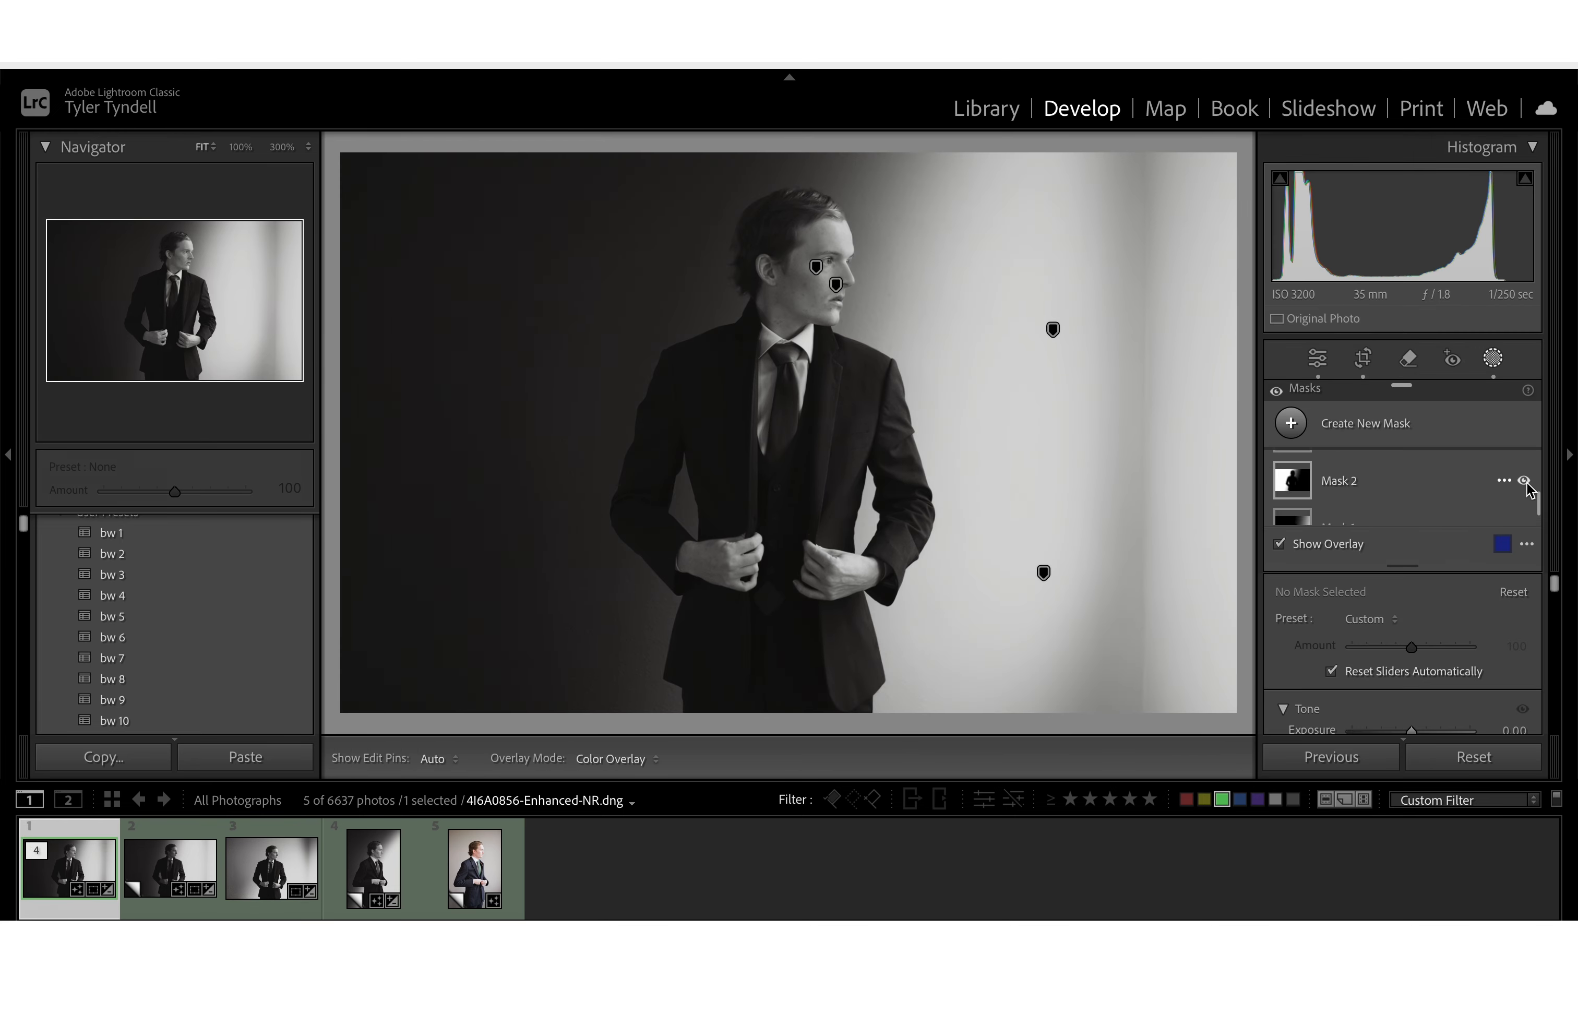
click(1524, 481)
click(1524, 481)
click(1432, 484)
Step: Examine Mask 2's brush, subject and linear gradient components and its tone settings in the first edit
scroll(1431, 480, up, 2)
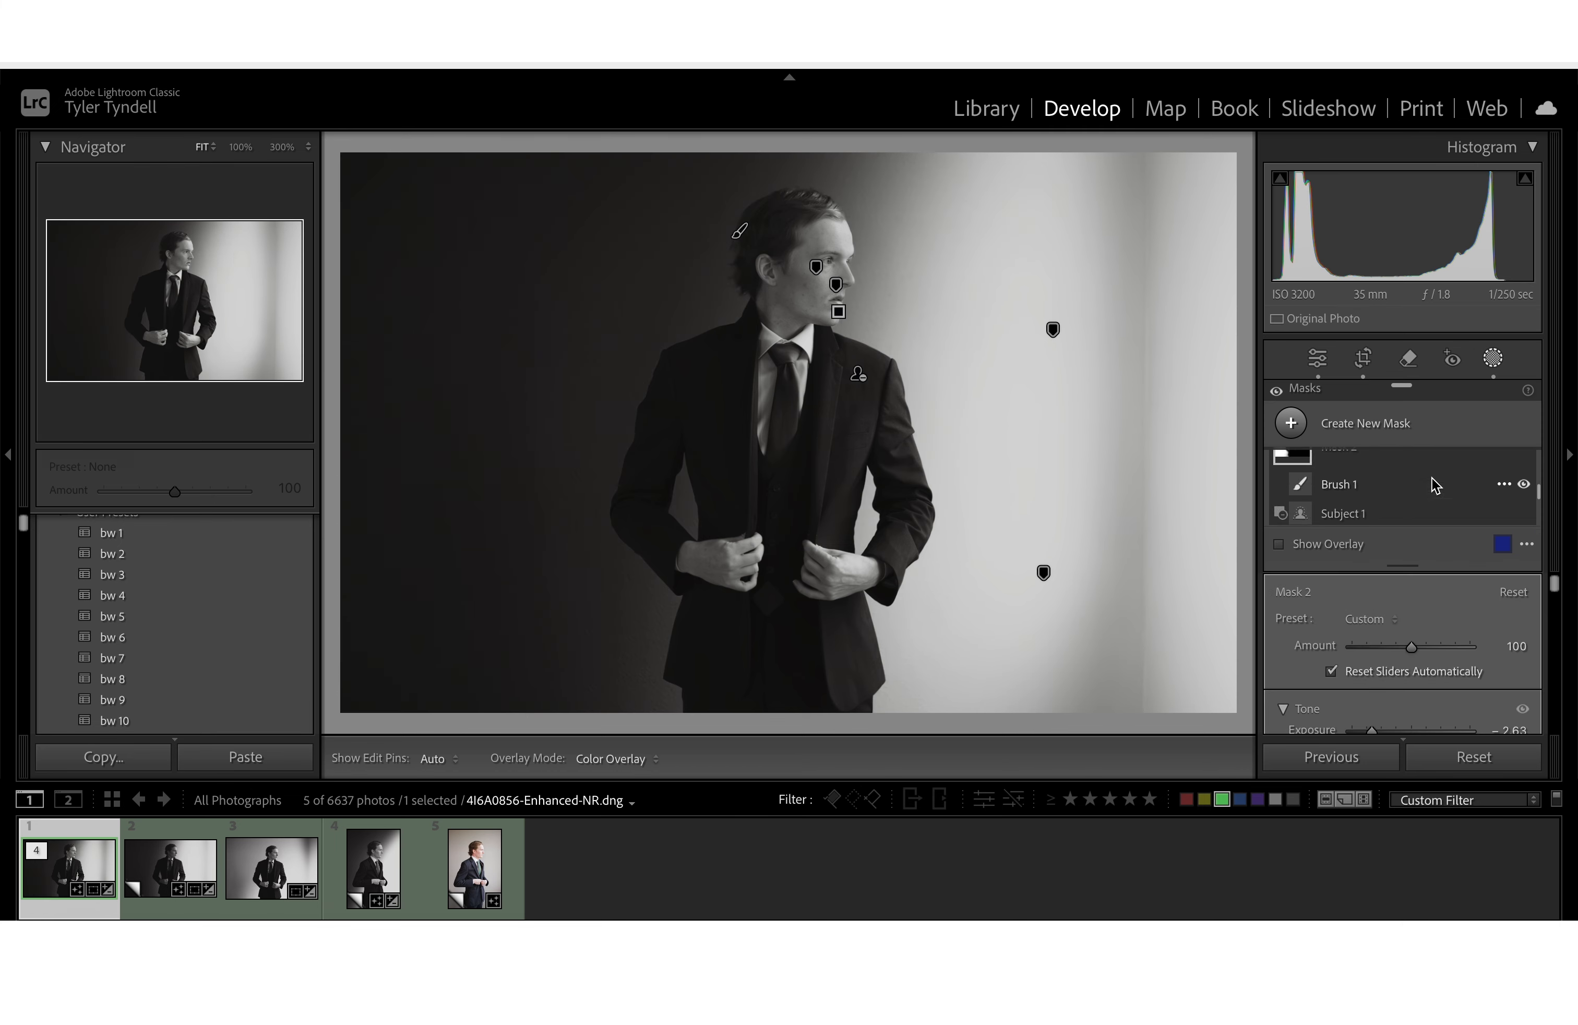
scroll(1432, 483, down, 3)
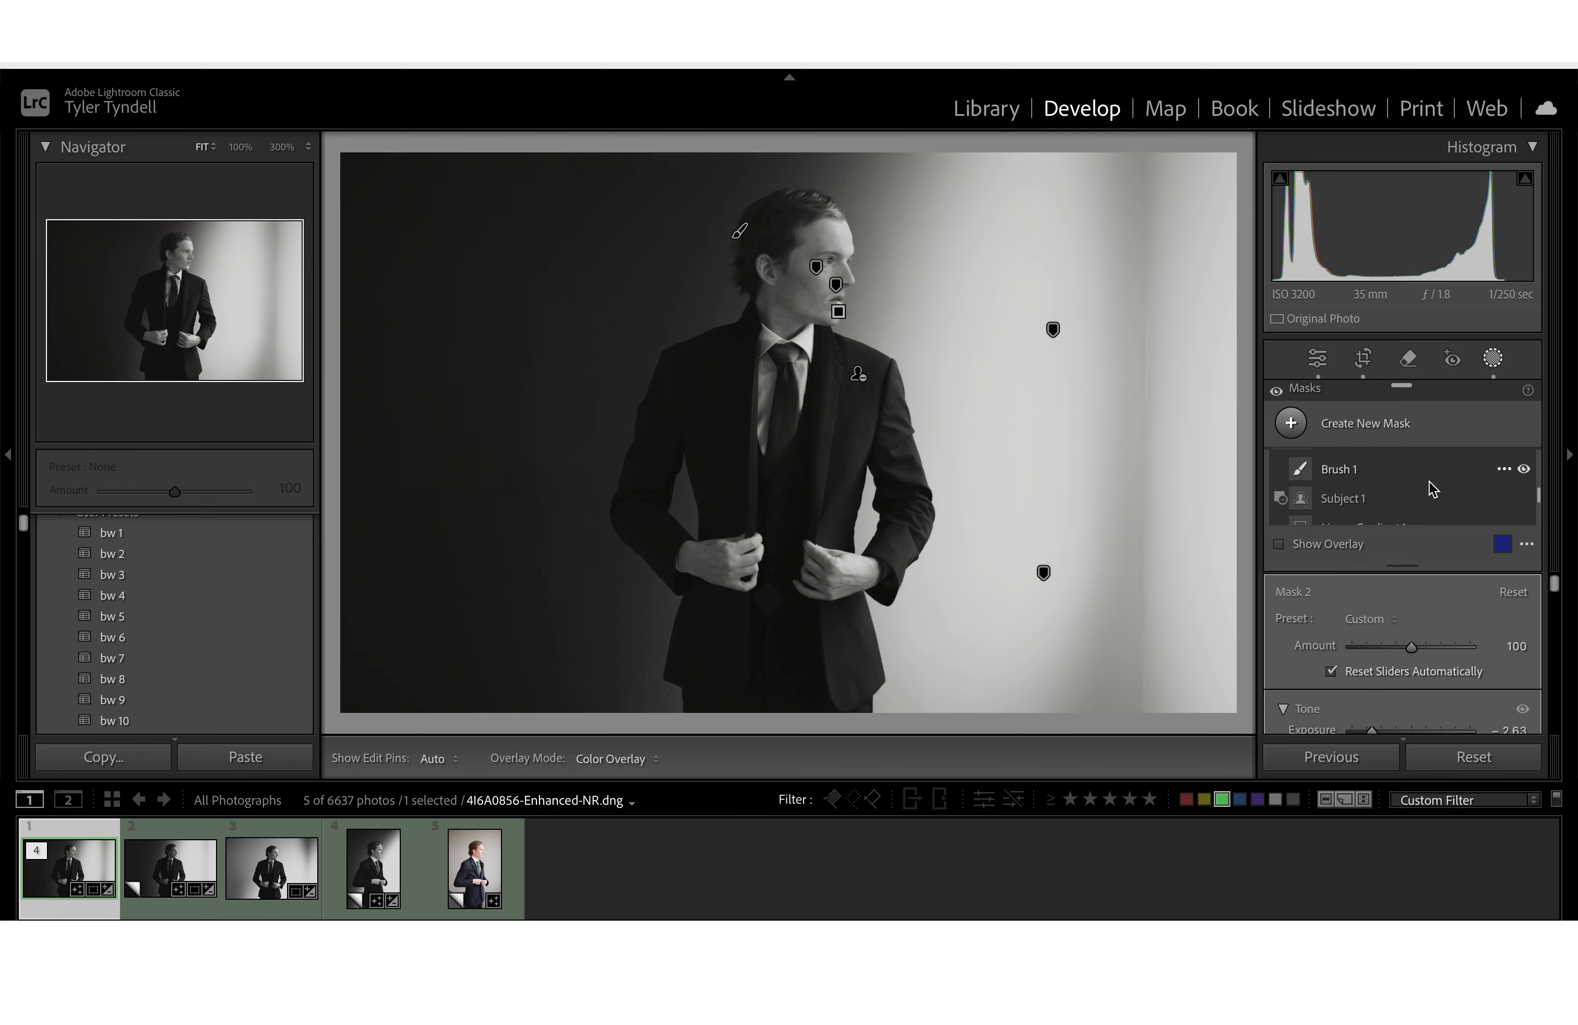
scroll(1429, 481, up, 3)
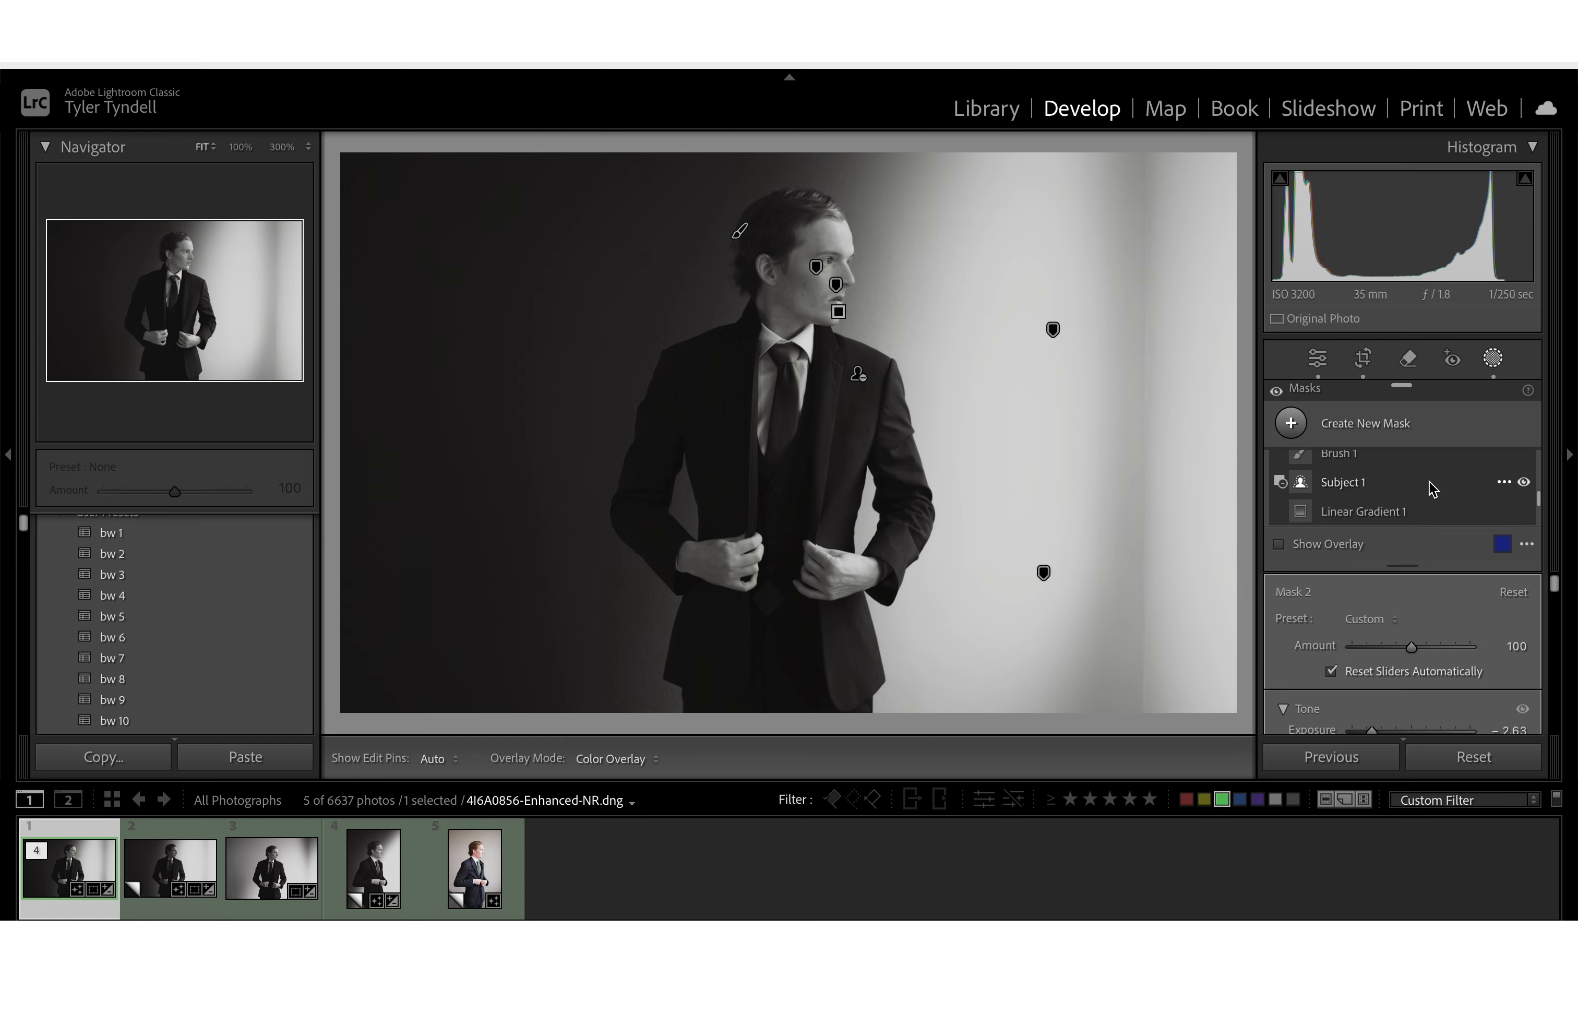
scroll(1431, 488, down, 3)
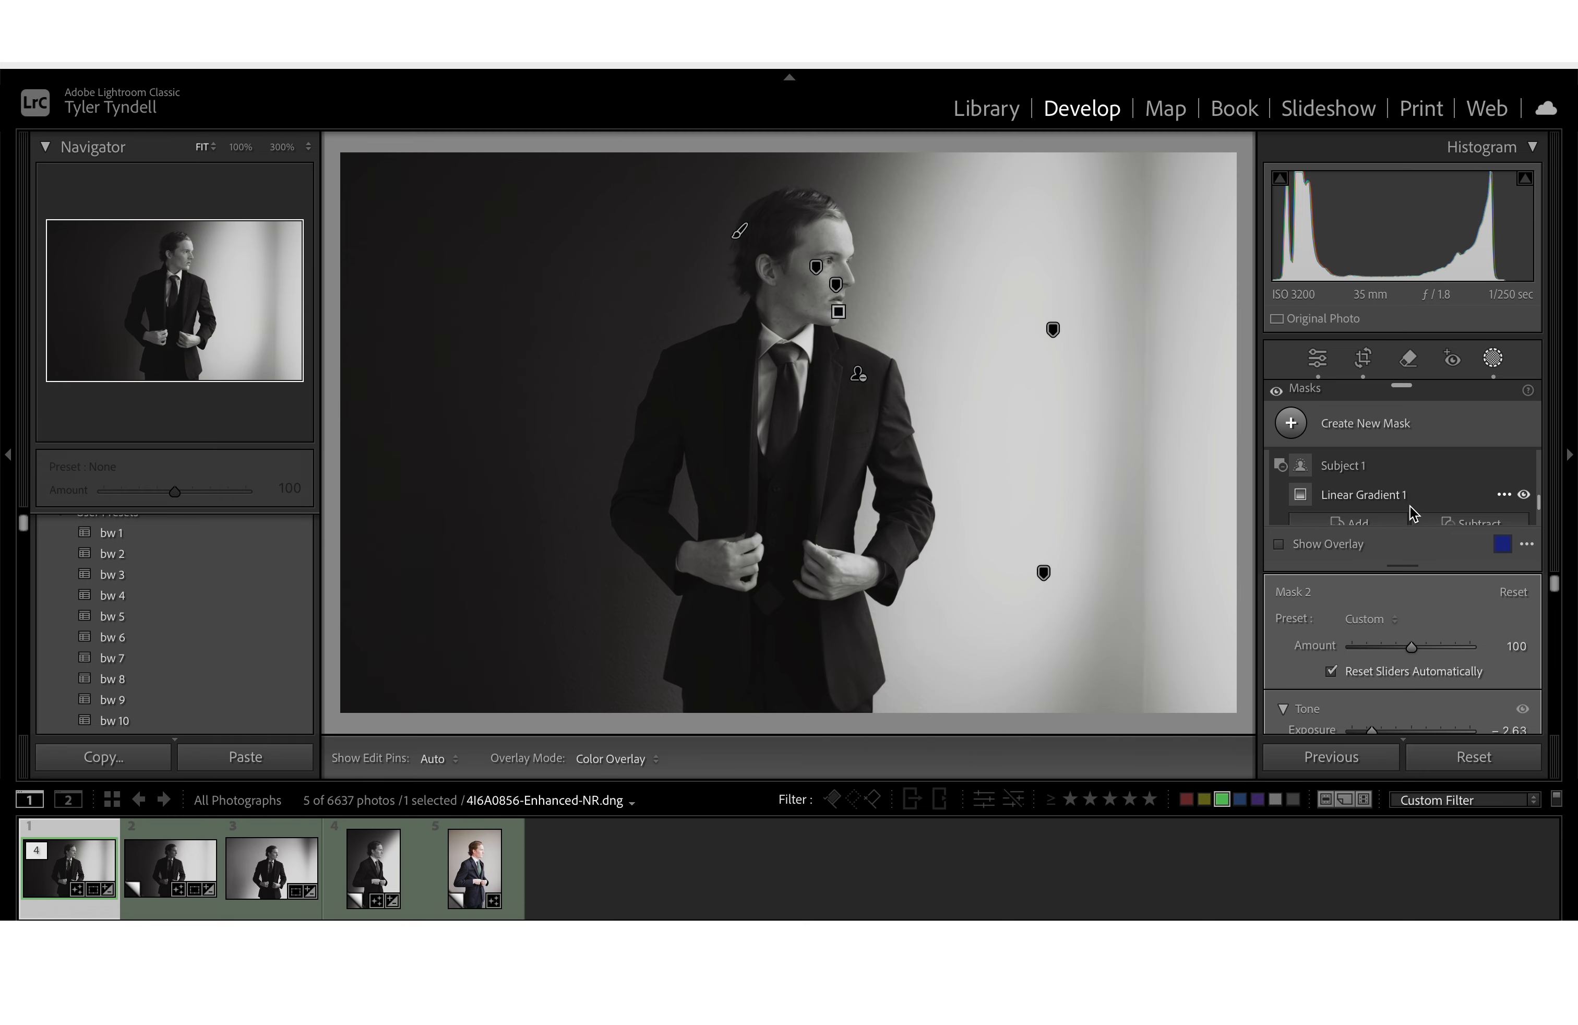
click(1409, 498)
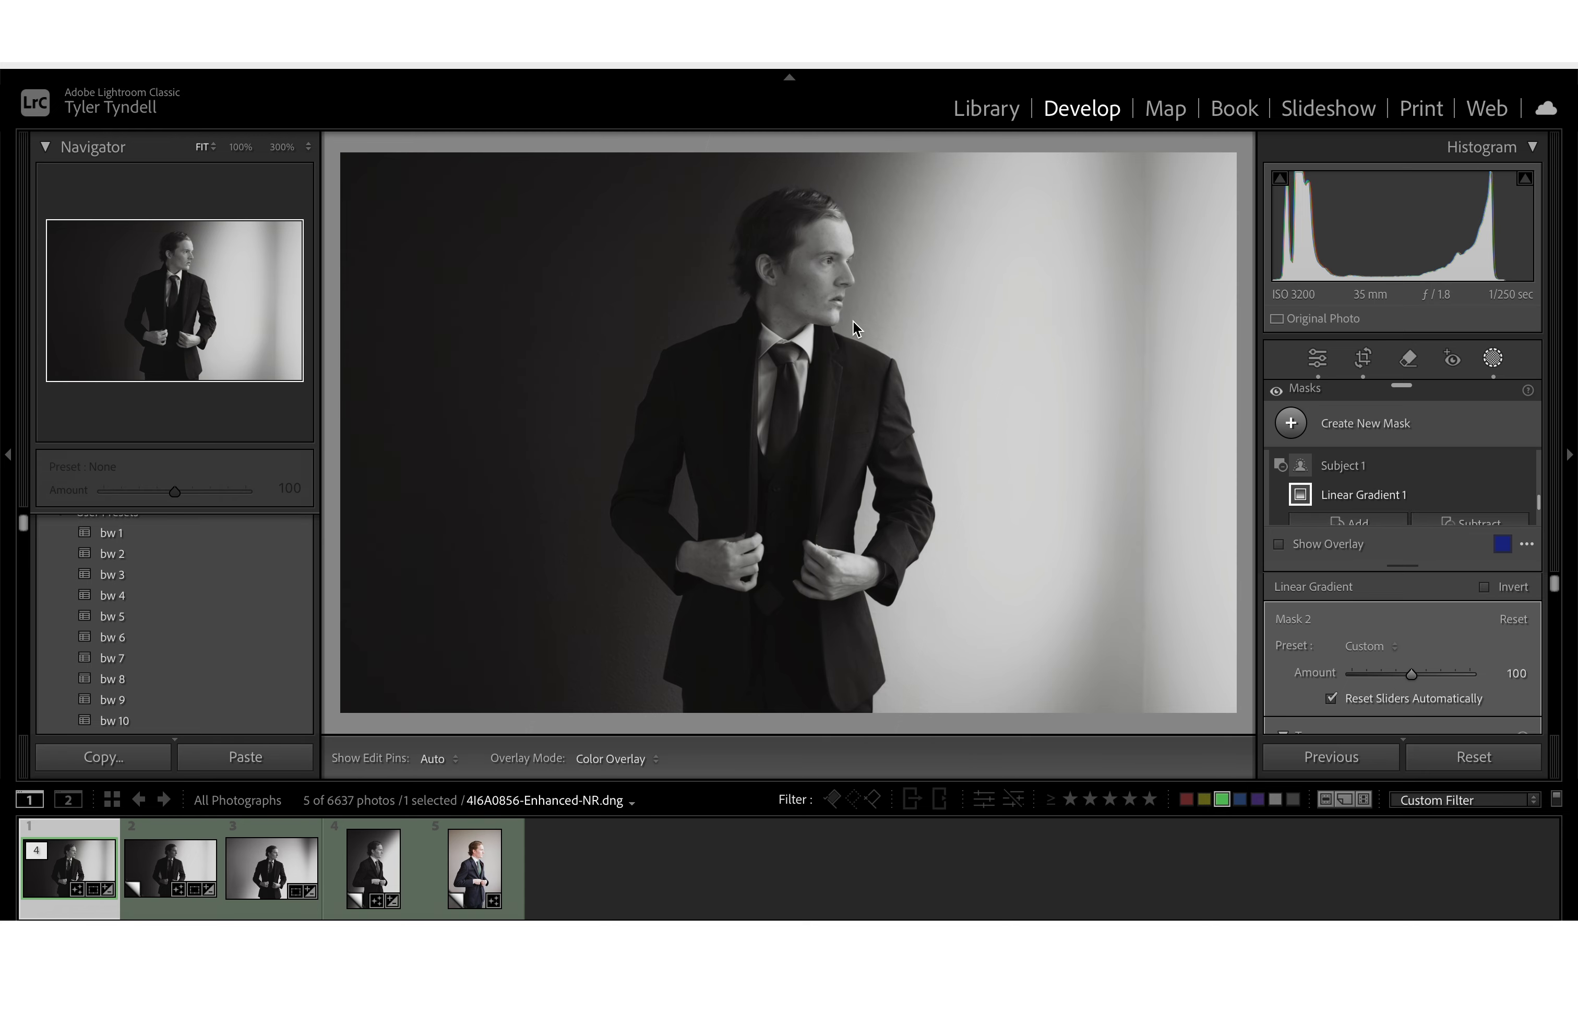
scroll(1436, 677, down, 5)
scroll(1436, 676, up, 2)
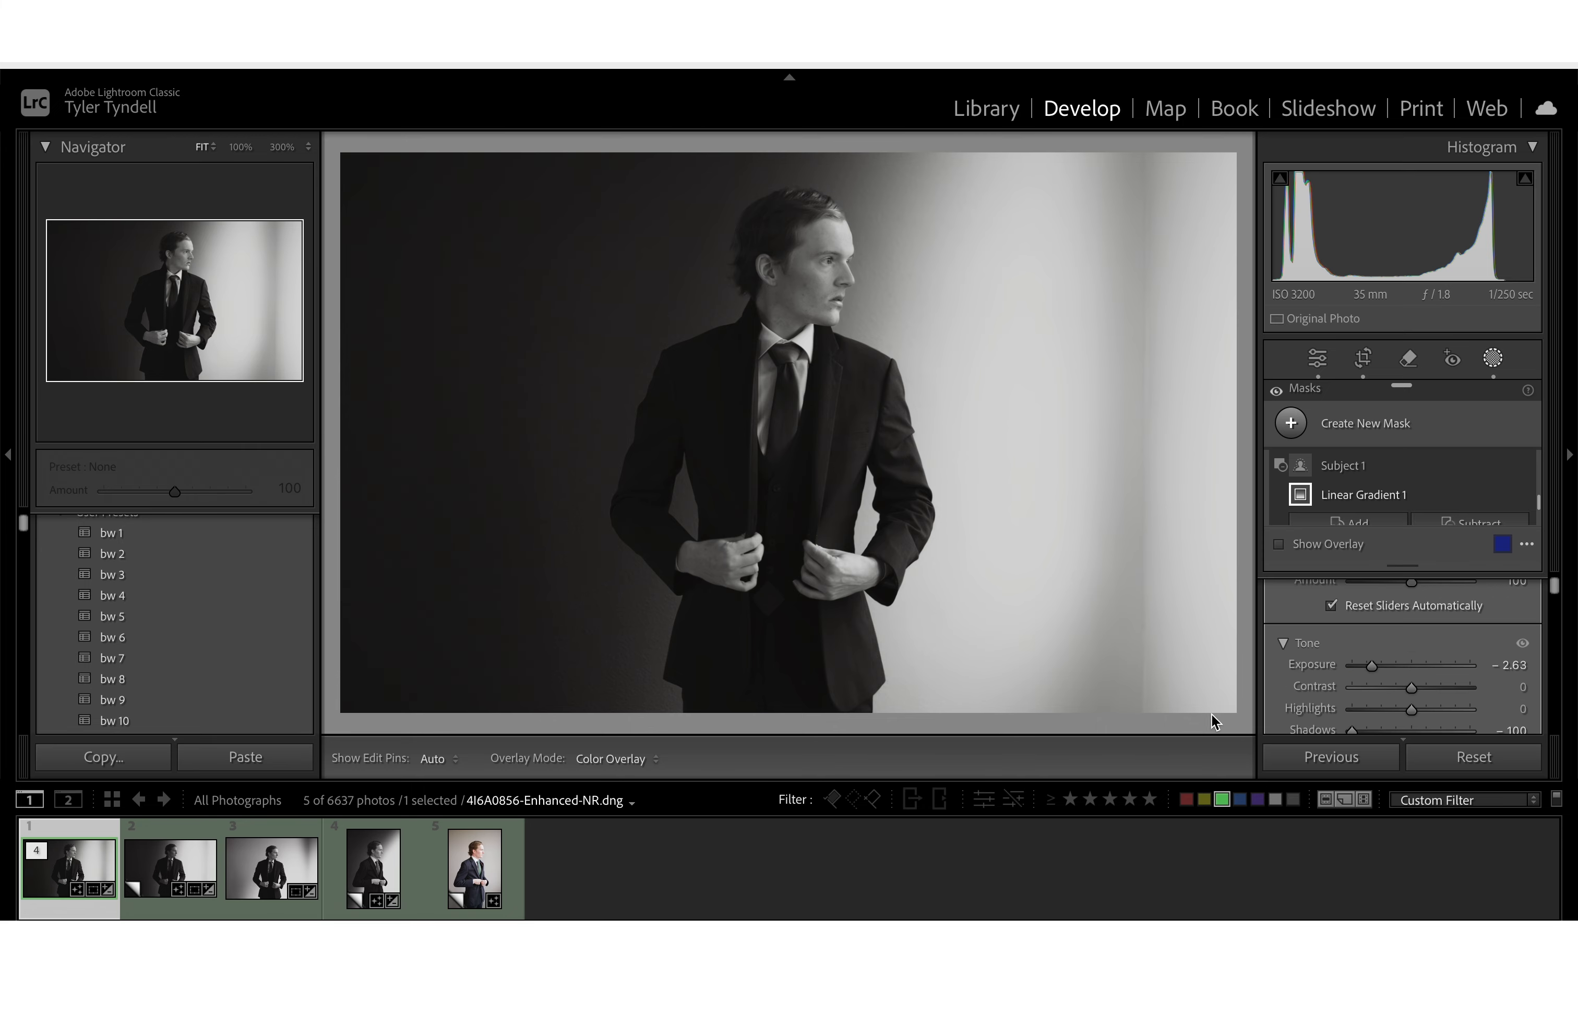
Step: Add a diagonal linear gradient mask from the window photo's upper-left corner across the man and set its exposure to -2.67
click(302, 877)
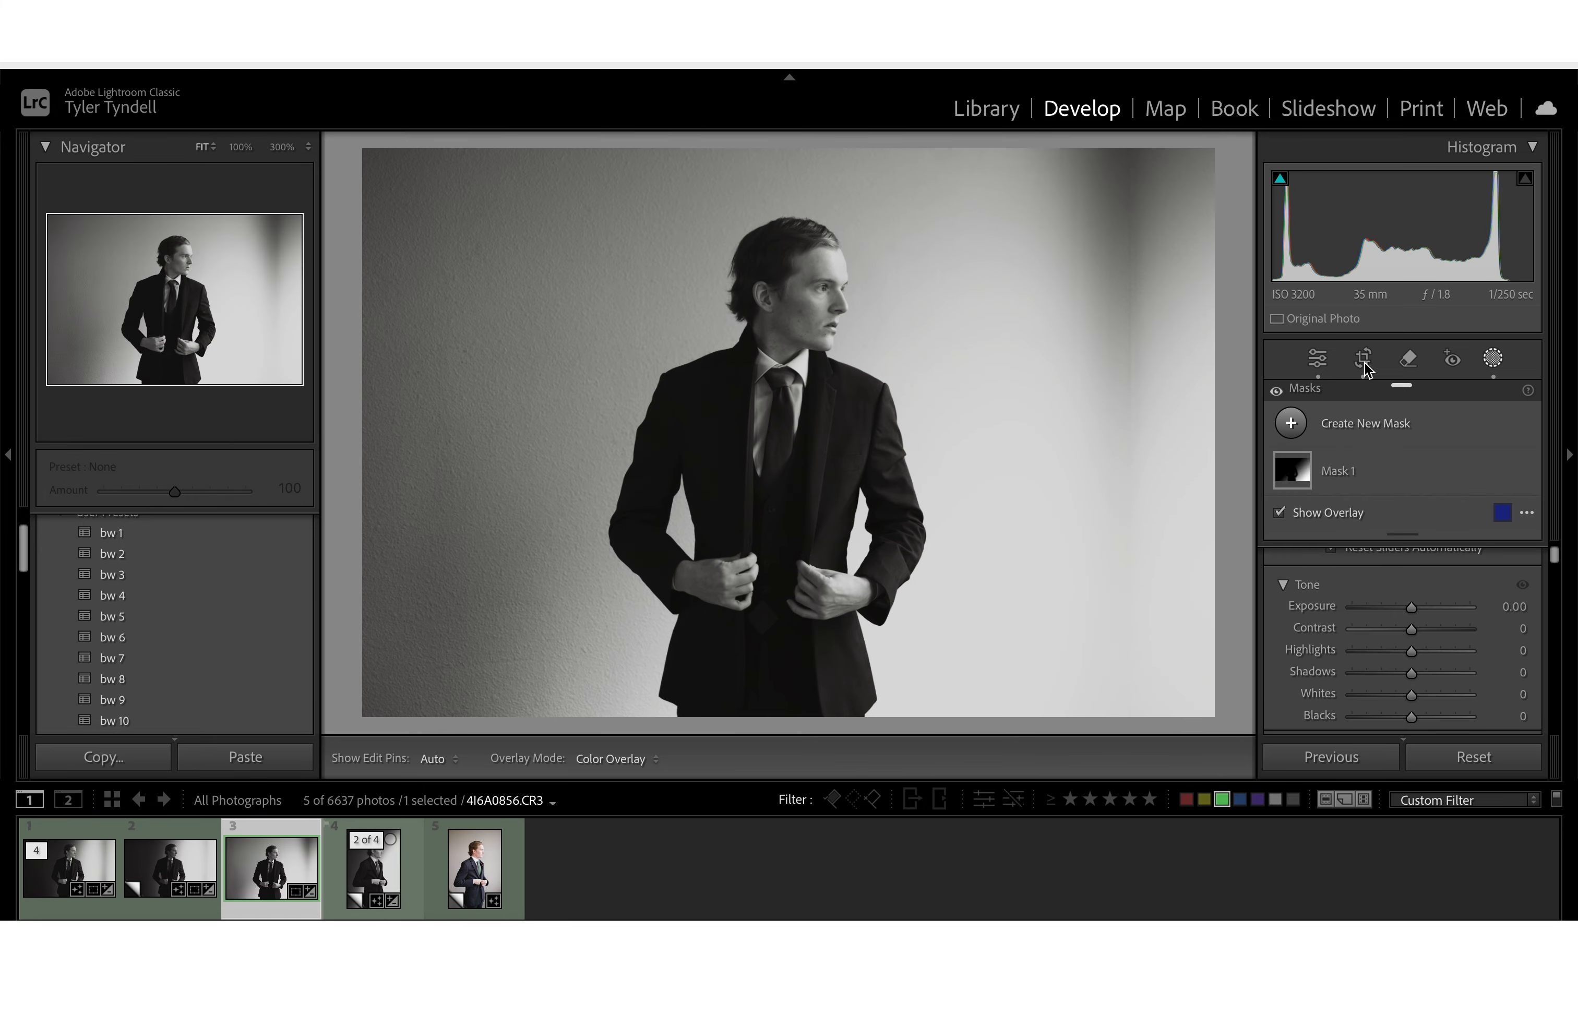
click(1291, 424)
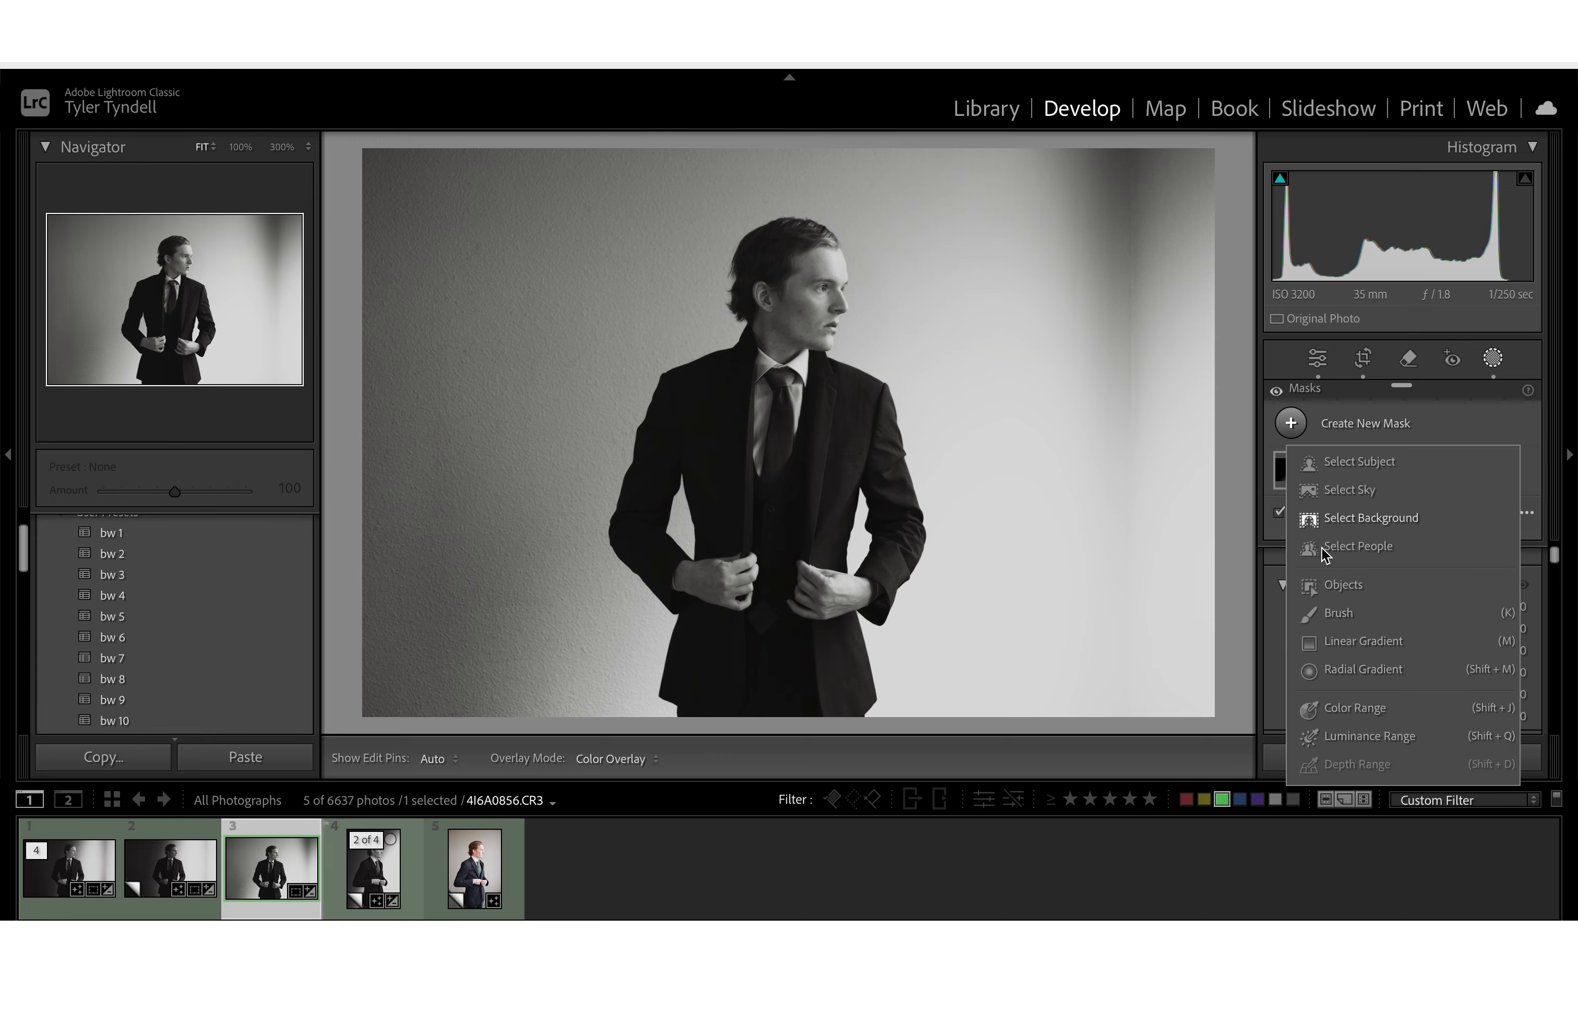
click(1345, 643)
drag(378, 158, 1006, 634)
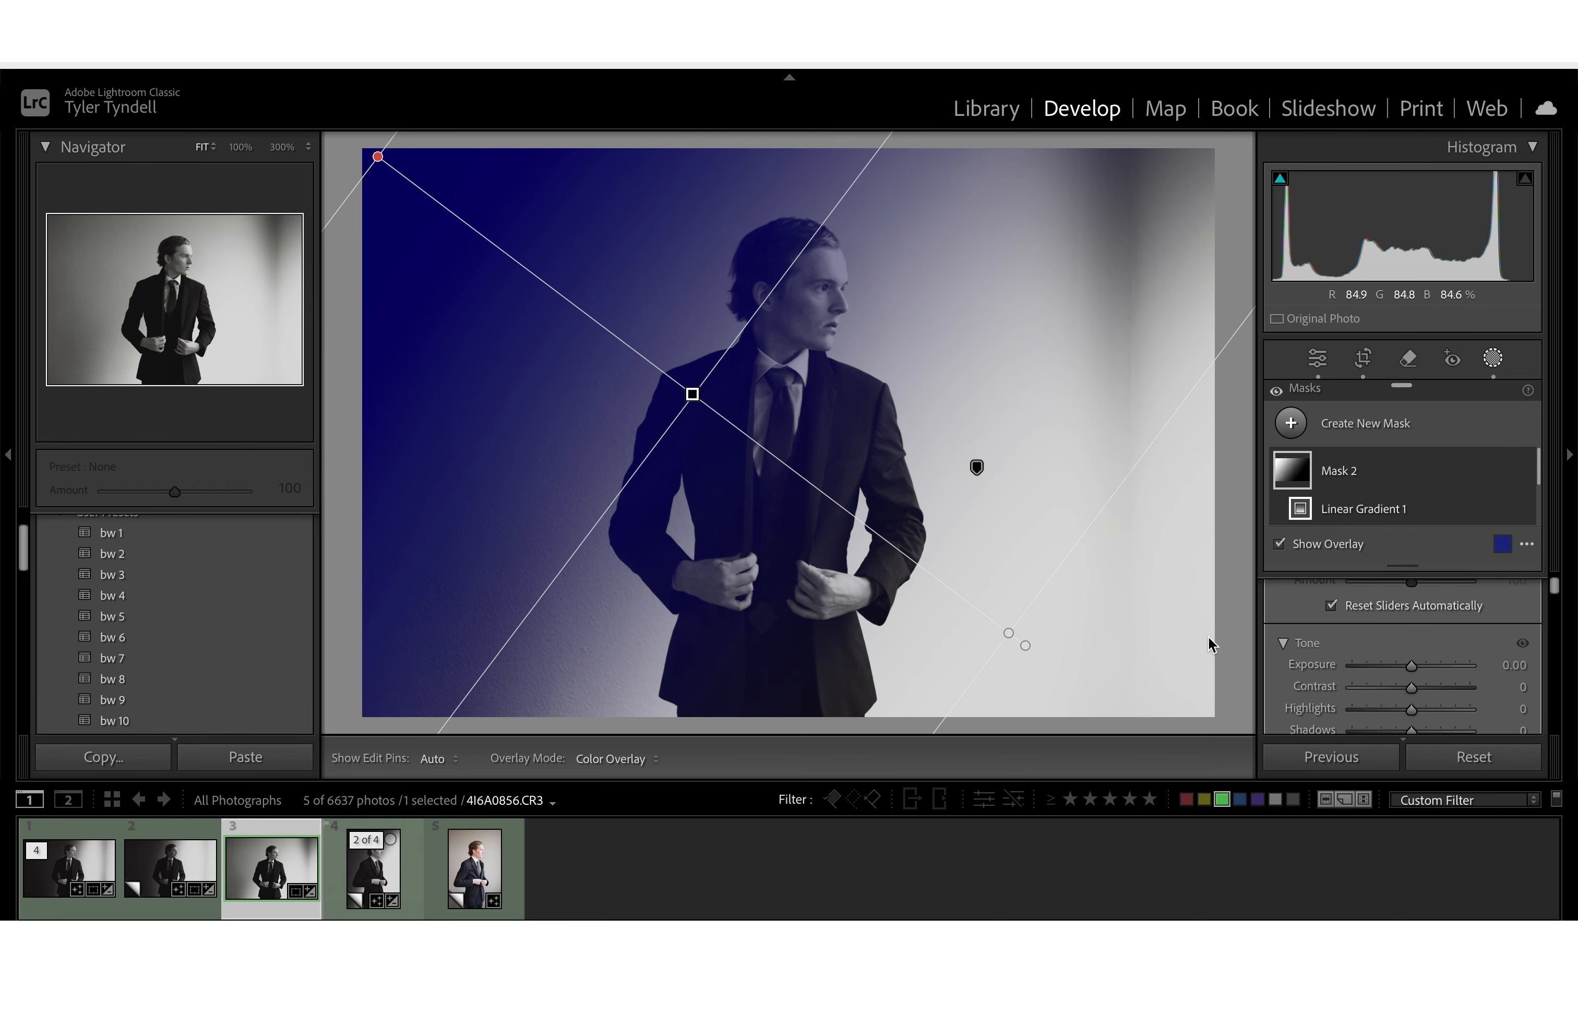
drag(1411, 666, 1372, 692)
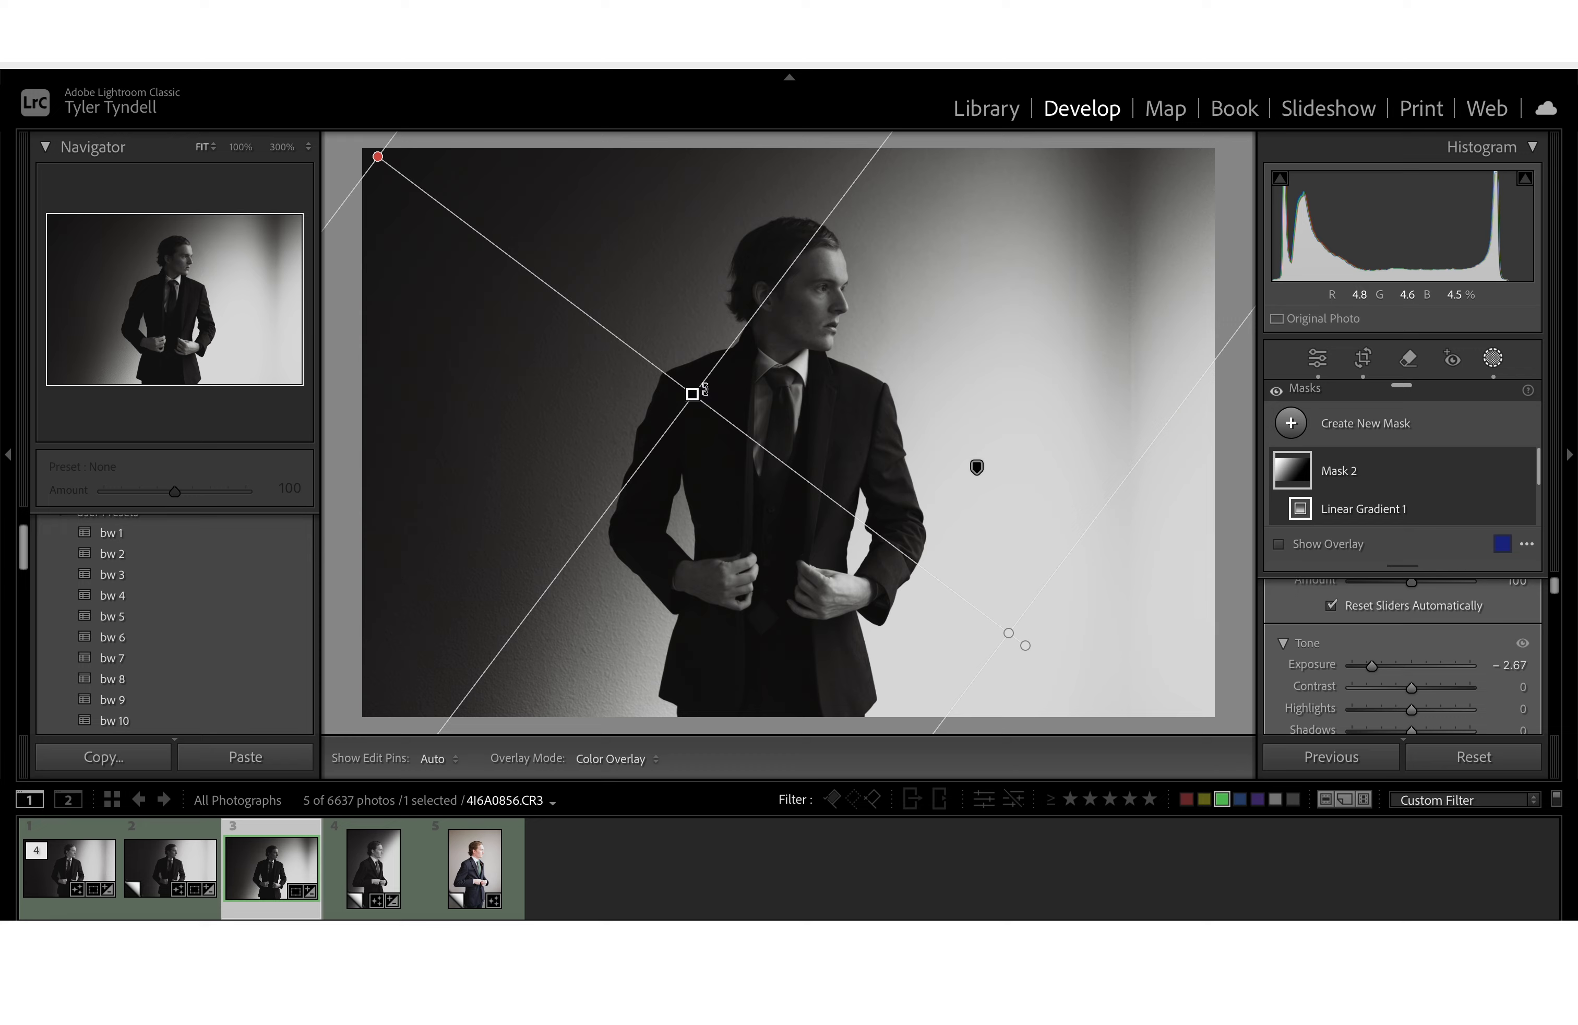
Step: Move the dark gradient onto the man's neck and shoulder, narrow its transition between wall and window light, and close masking
drag(694, 394, 794, 348)
drag(1118, 591, 839, 351)
drag(645, 237, 732, 332)
drag(917, 471, 922, 455)
drag(732, 331, 757, 342)
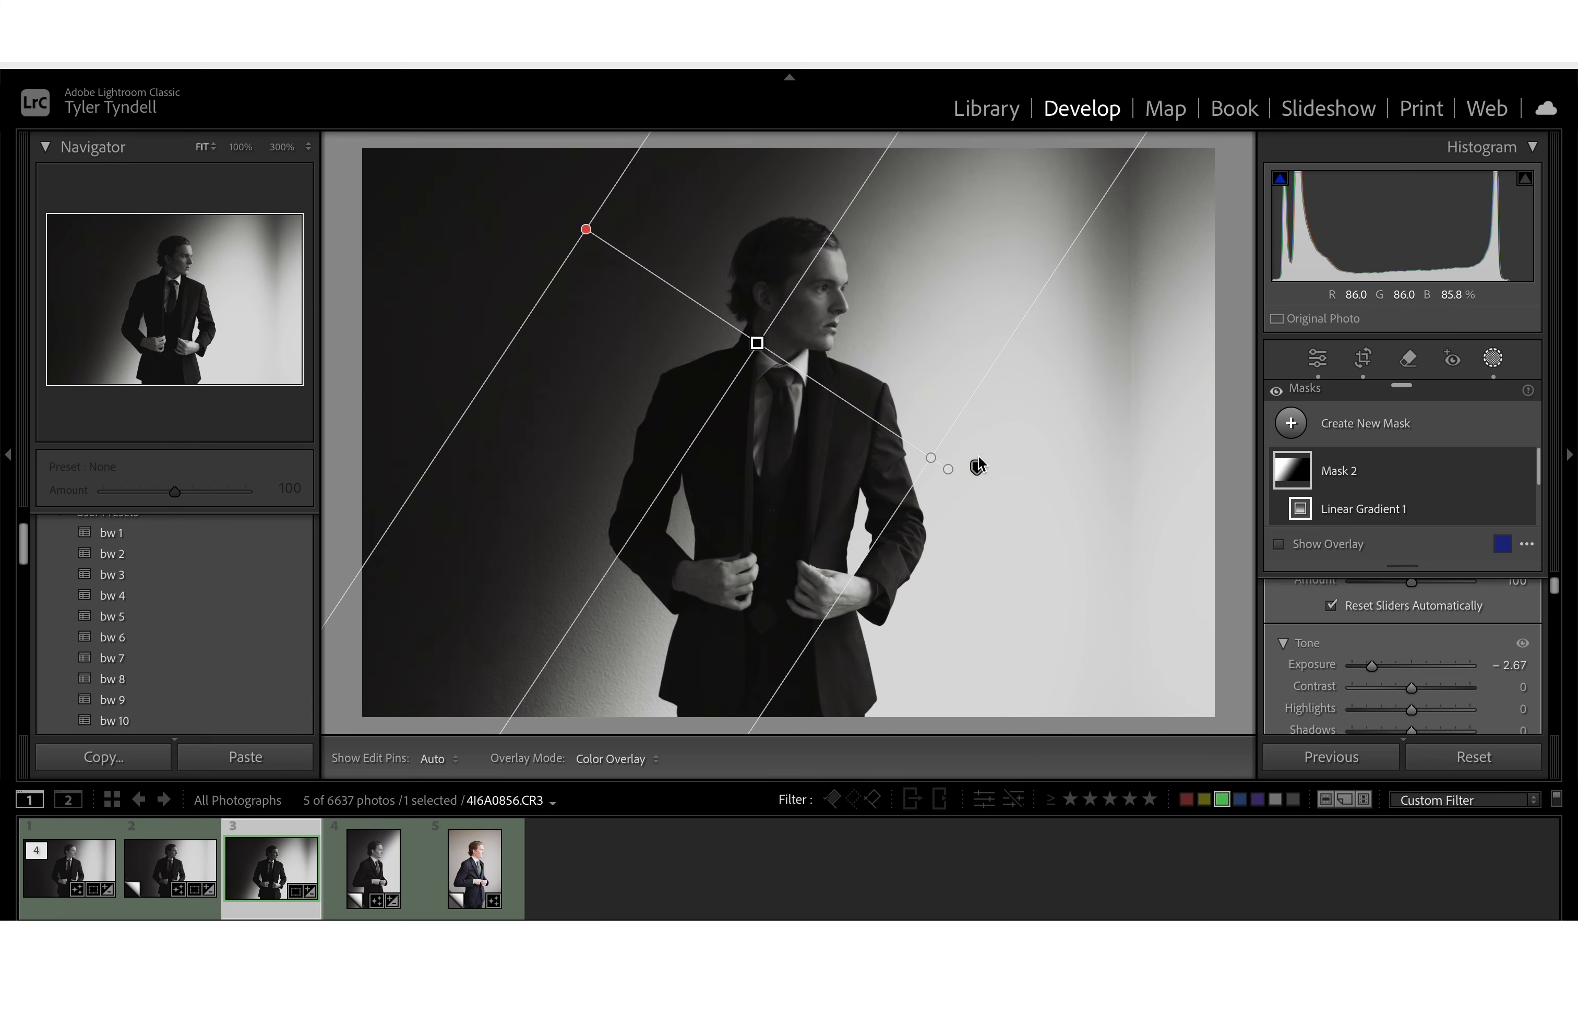
click(1493, 358)
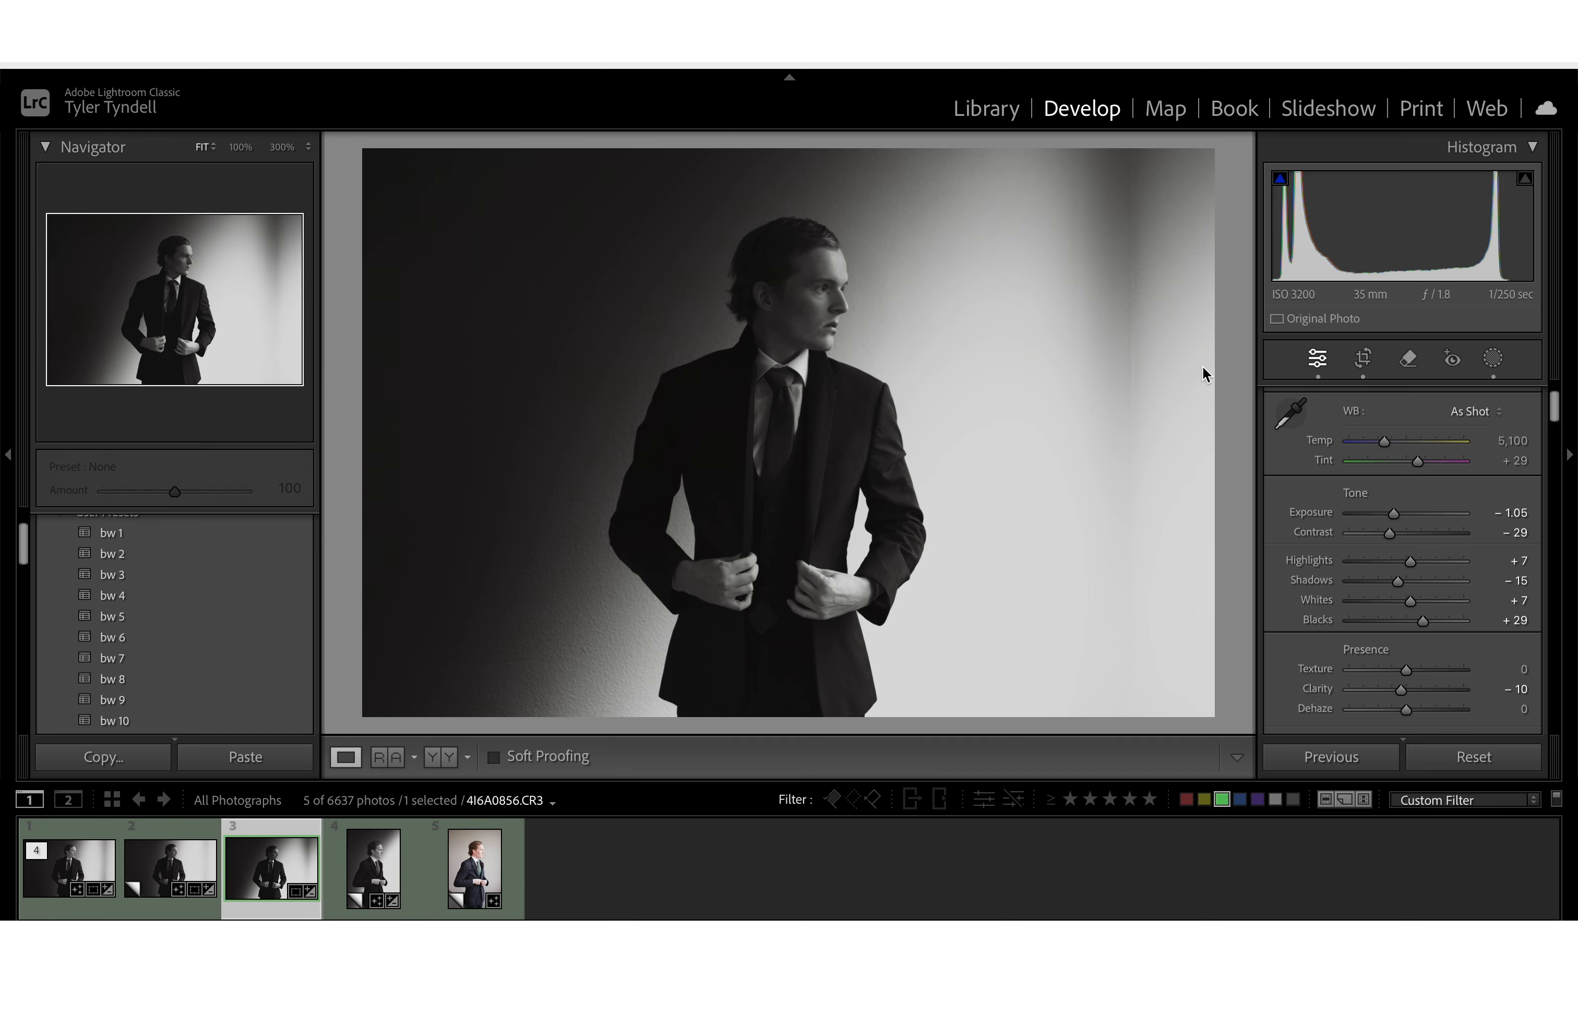
Step: Compare the newly darkened window photo with the finished edits, flipping repeatedly between the first and second edits
click(170, 875)
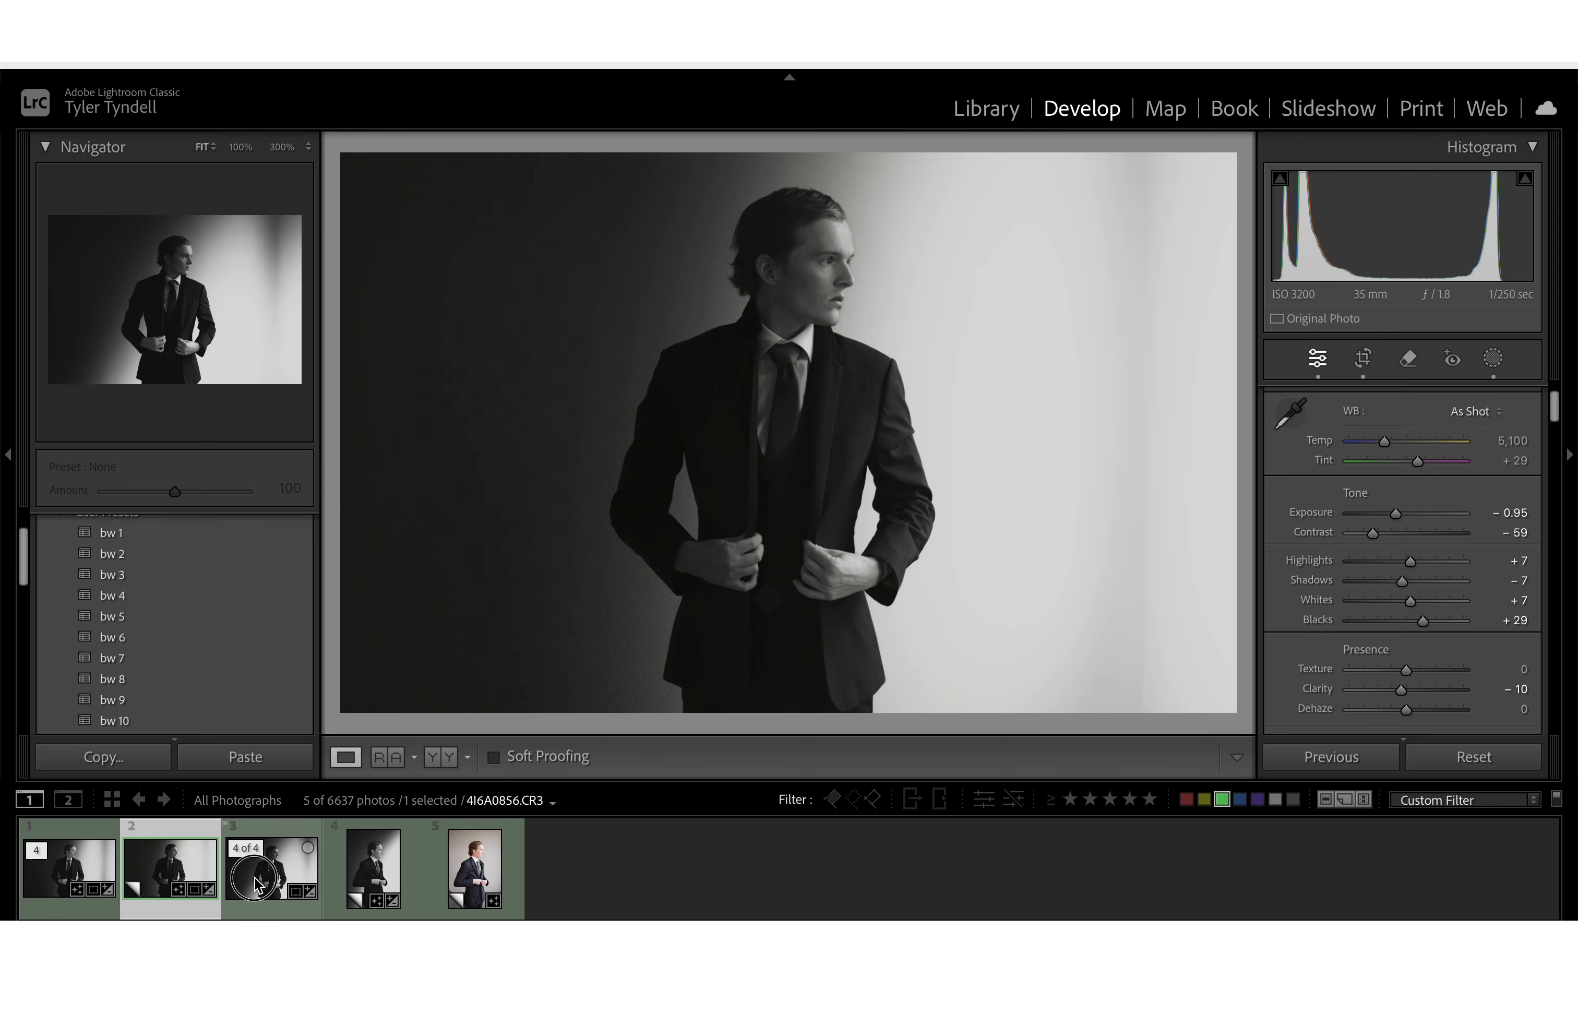
click(234, 876)
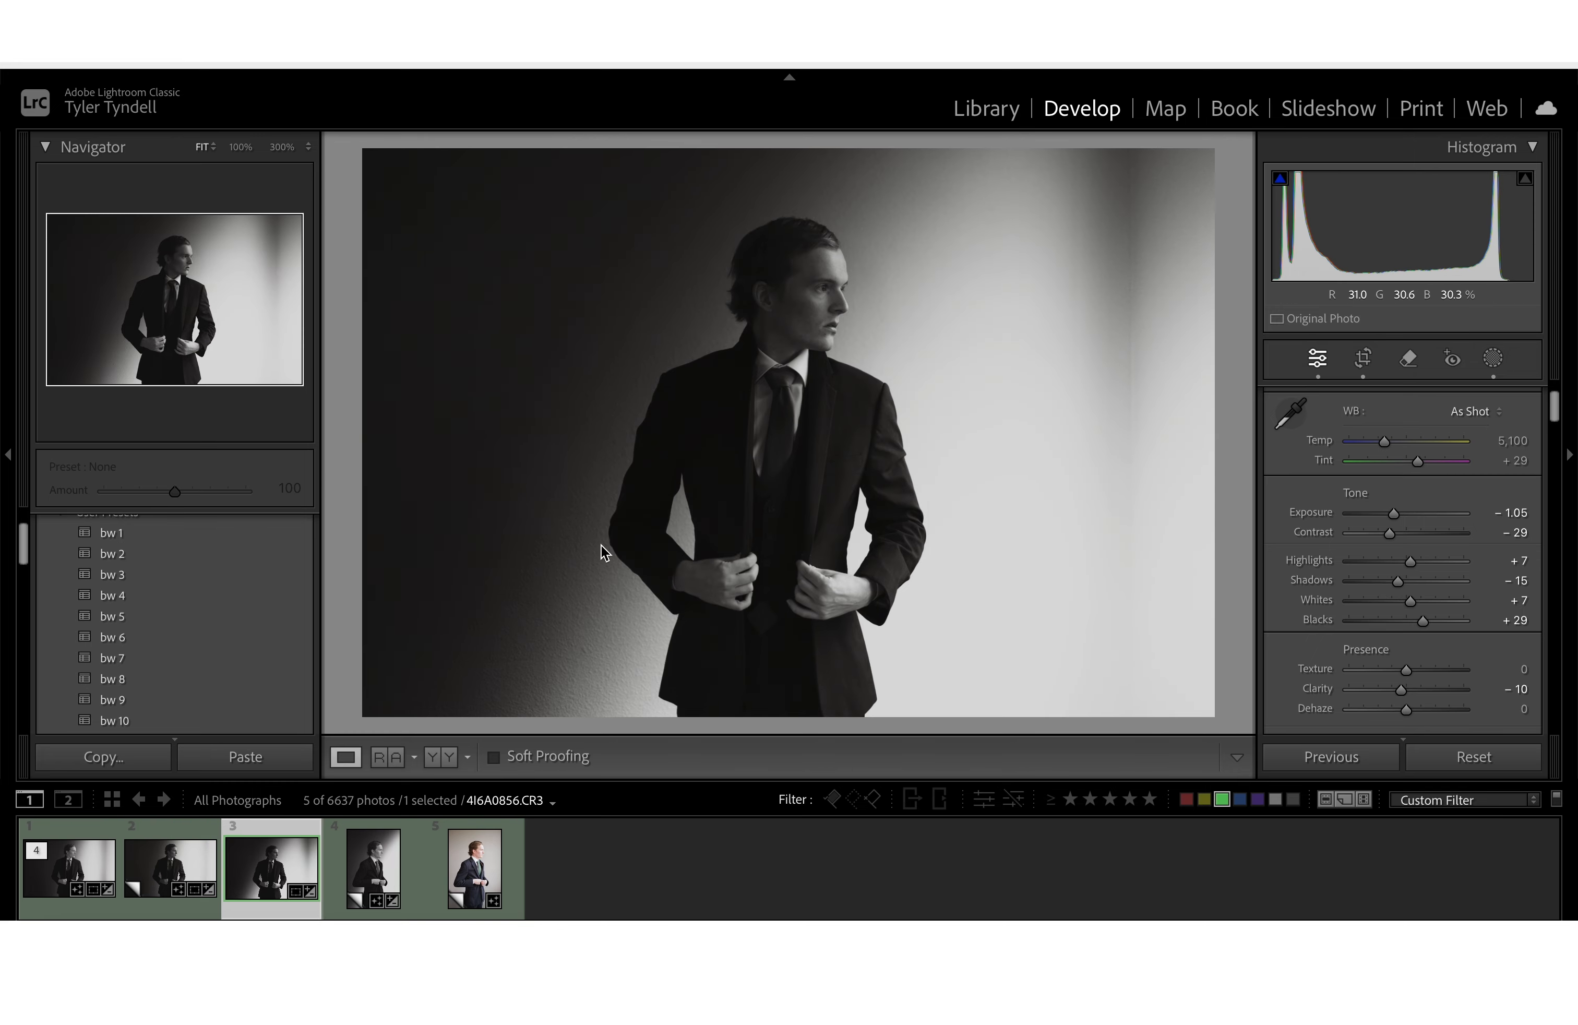
click(76, 880)
key(Right)
key(Left)
key(Right)
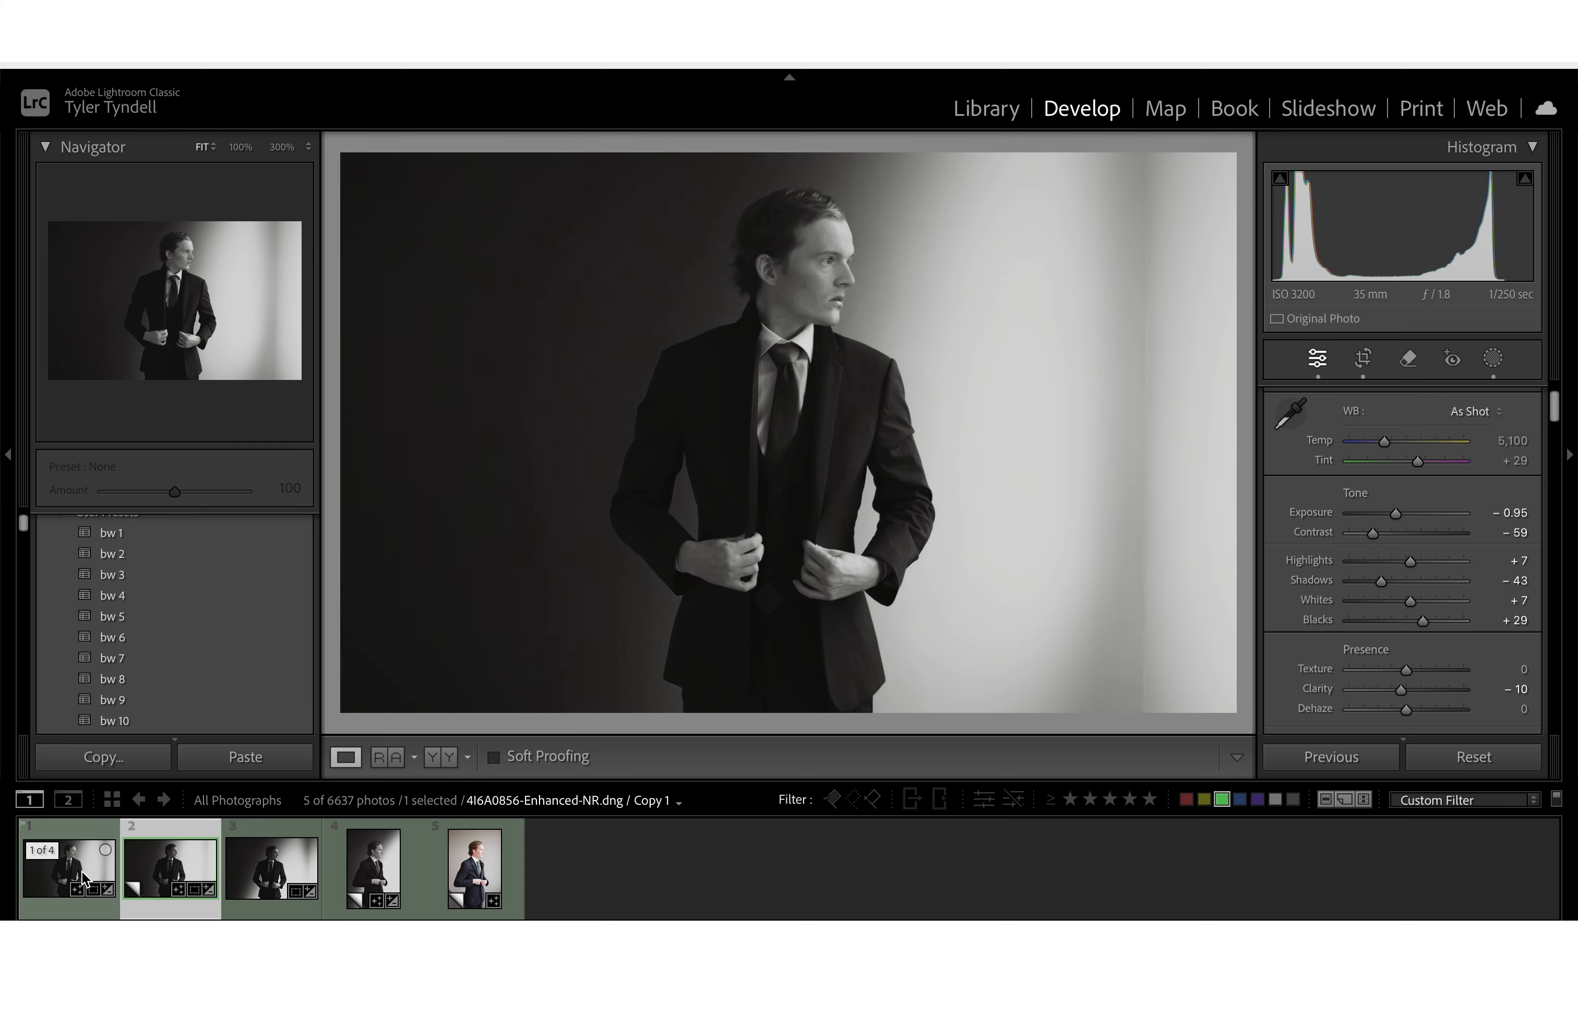
key(Left)
key(Right)
key(Left)
key(Right)
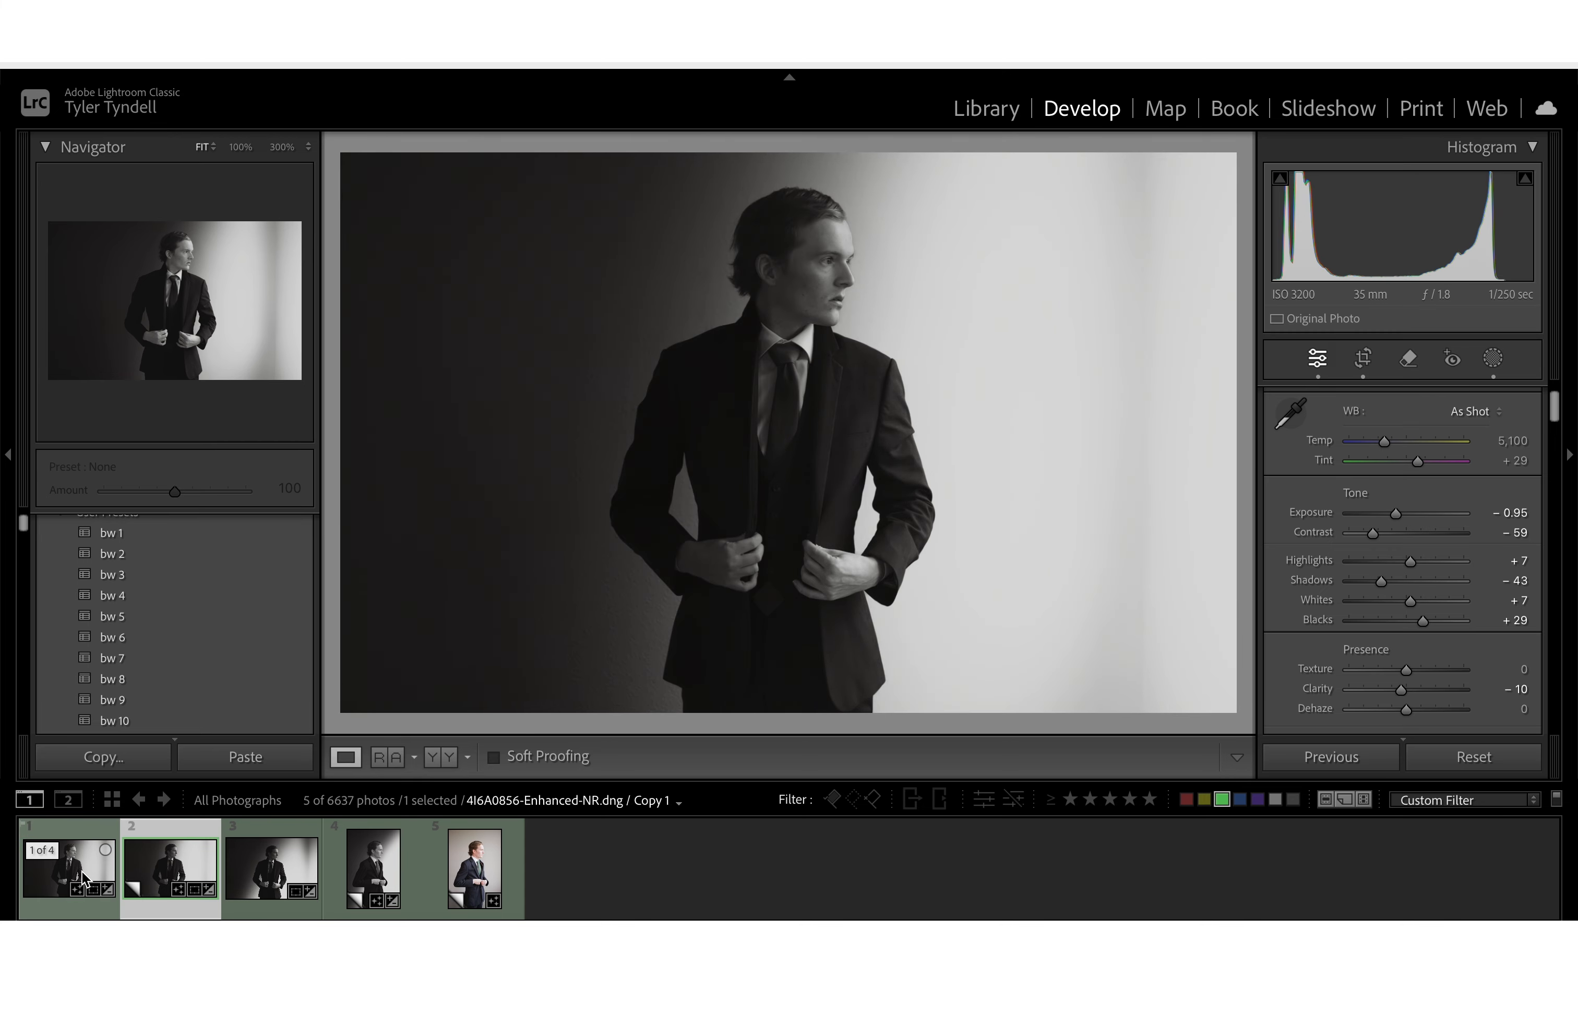
key(Left)
key(Right)
key(Left)
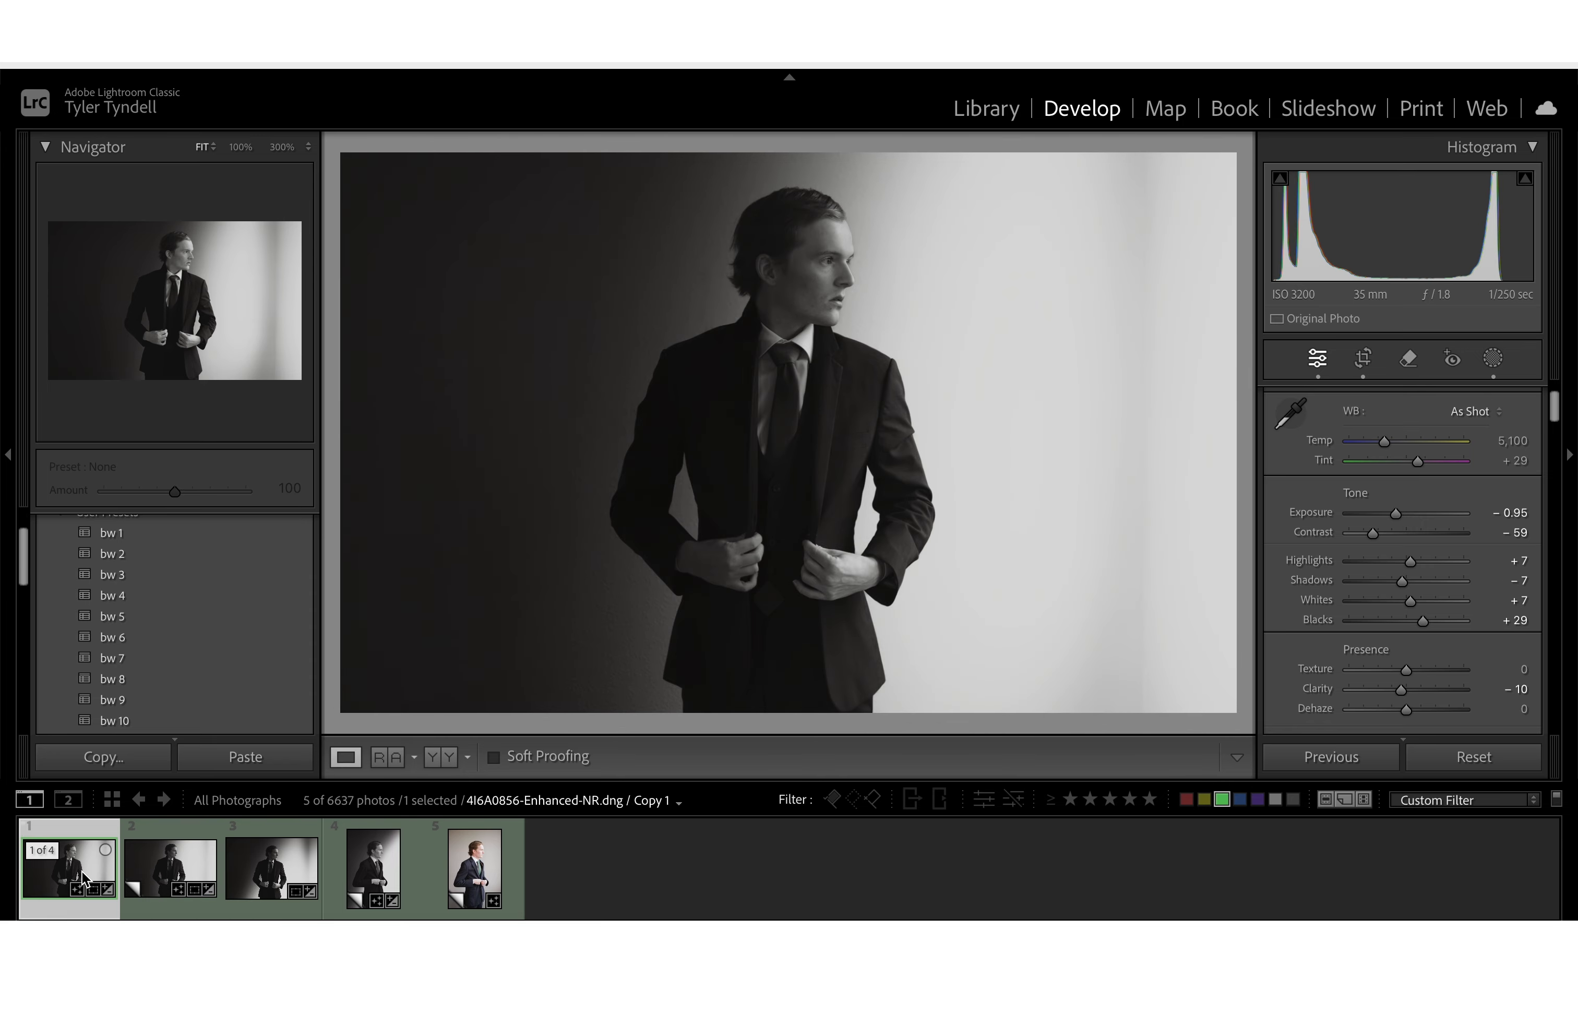
key(Right)
key(Left)
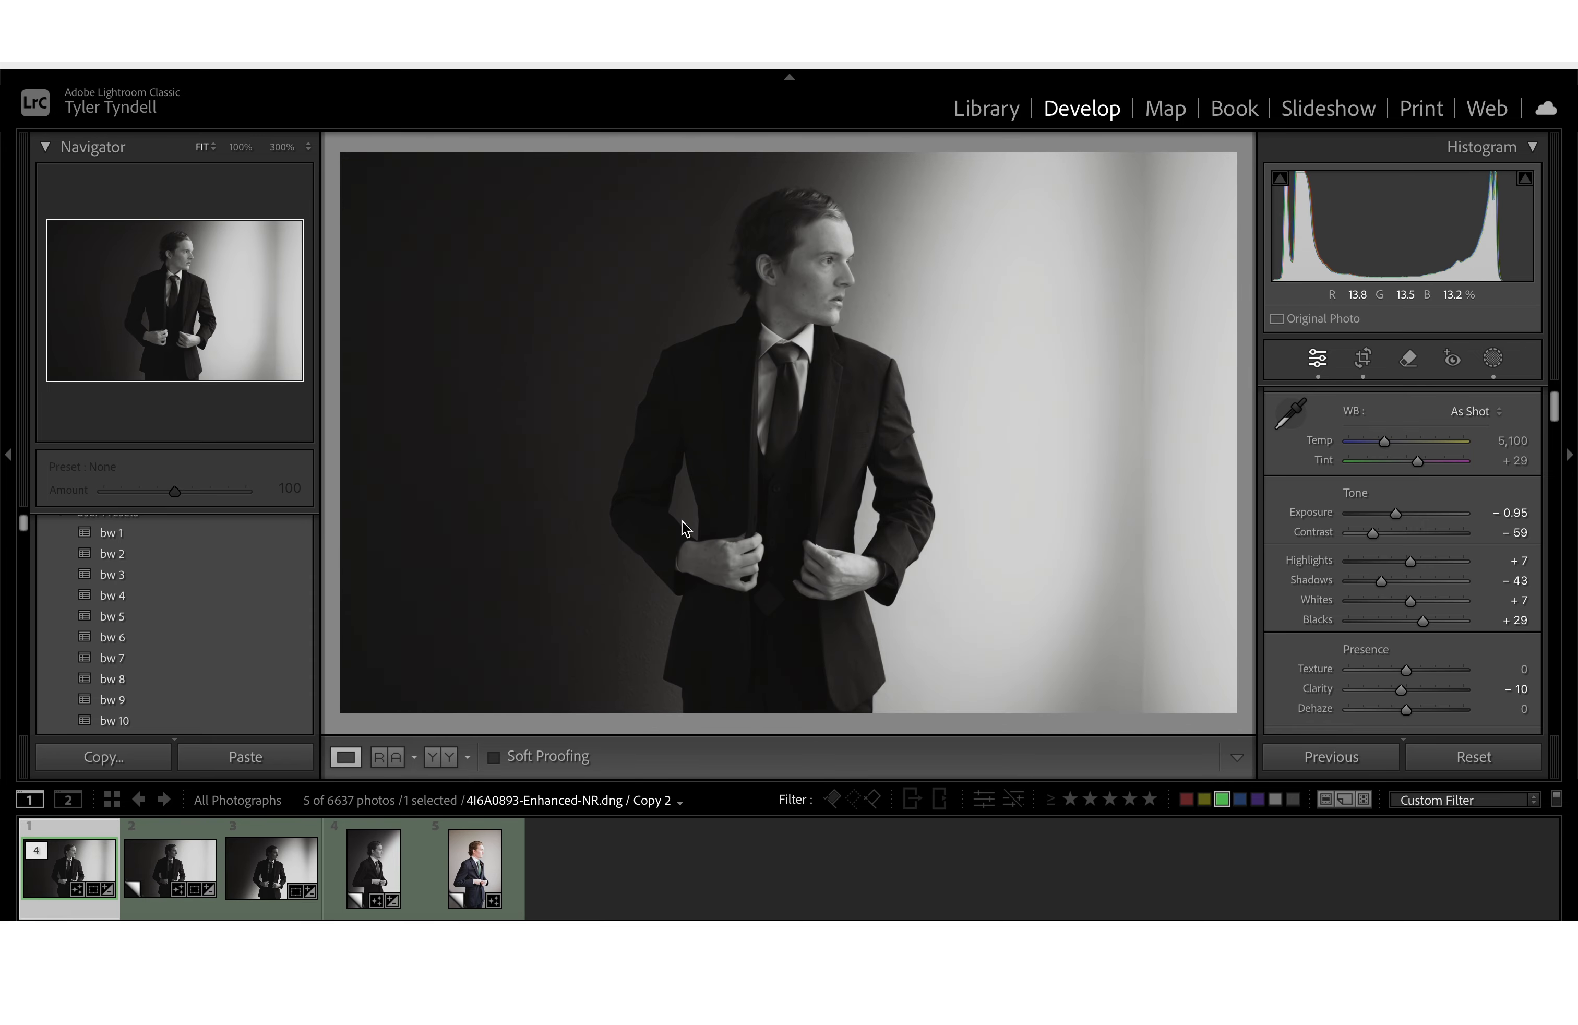
Step: Open the first edit's masks again and select Mask 2 to review its components
click(1494, 360)
click(1496, 363)
click(1496, 363)
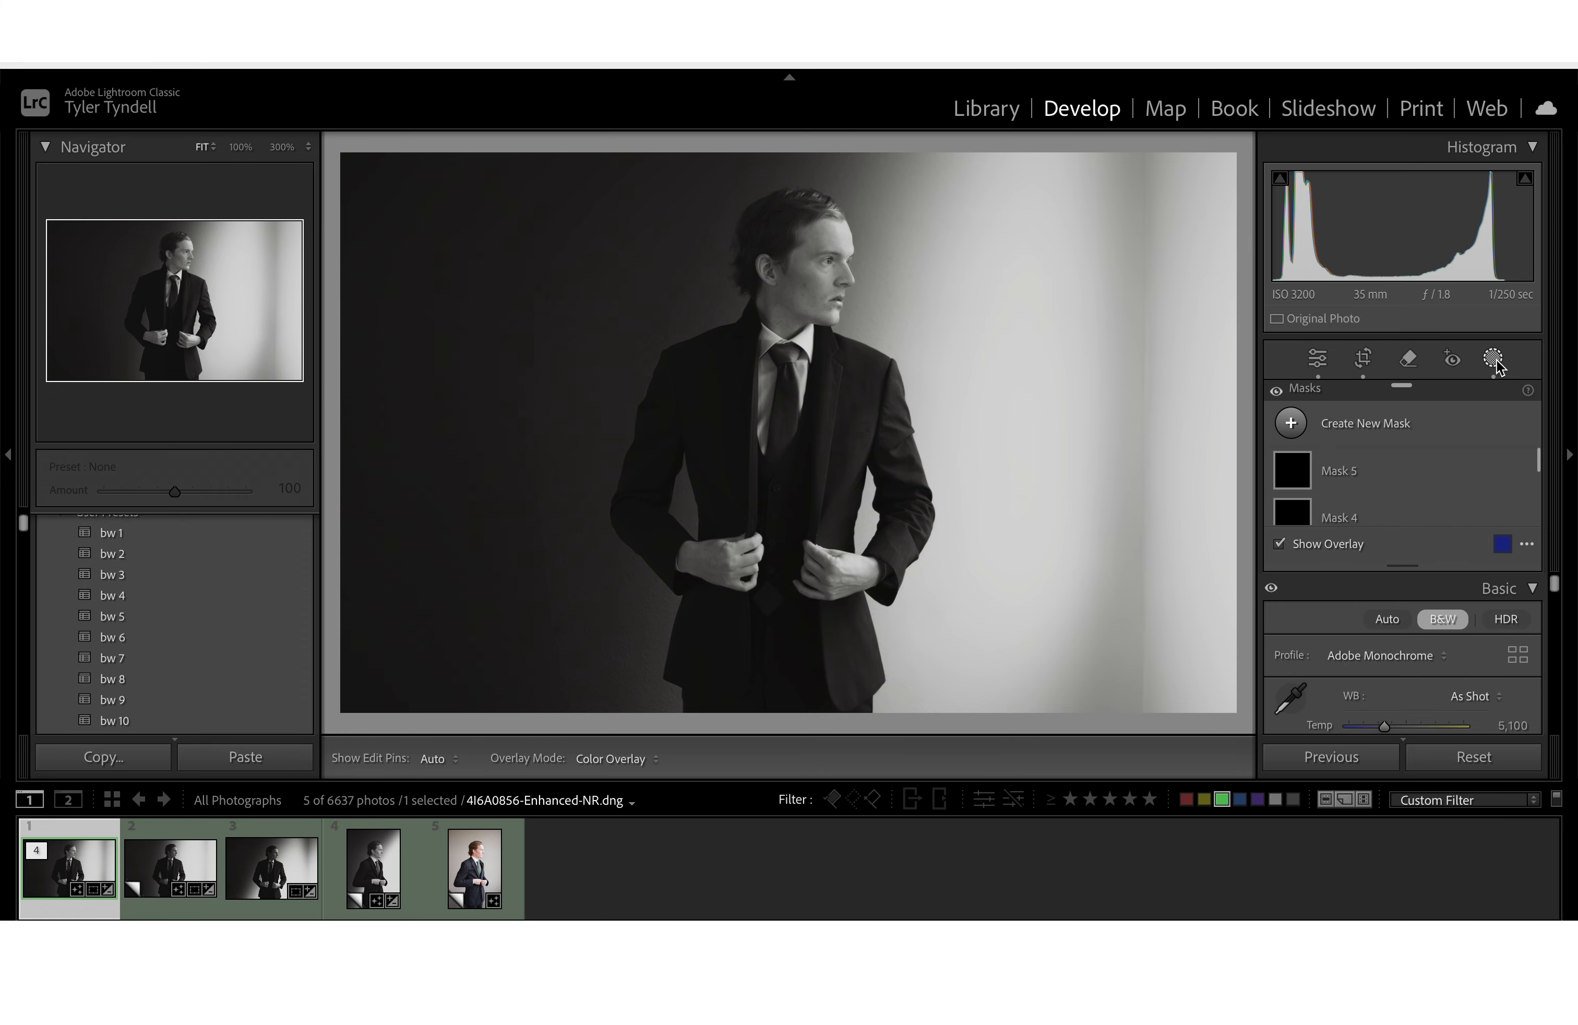
scroll(1297, 486, down, 3)
scroll(1298, 486, up, 2)
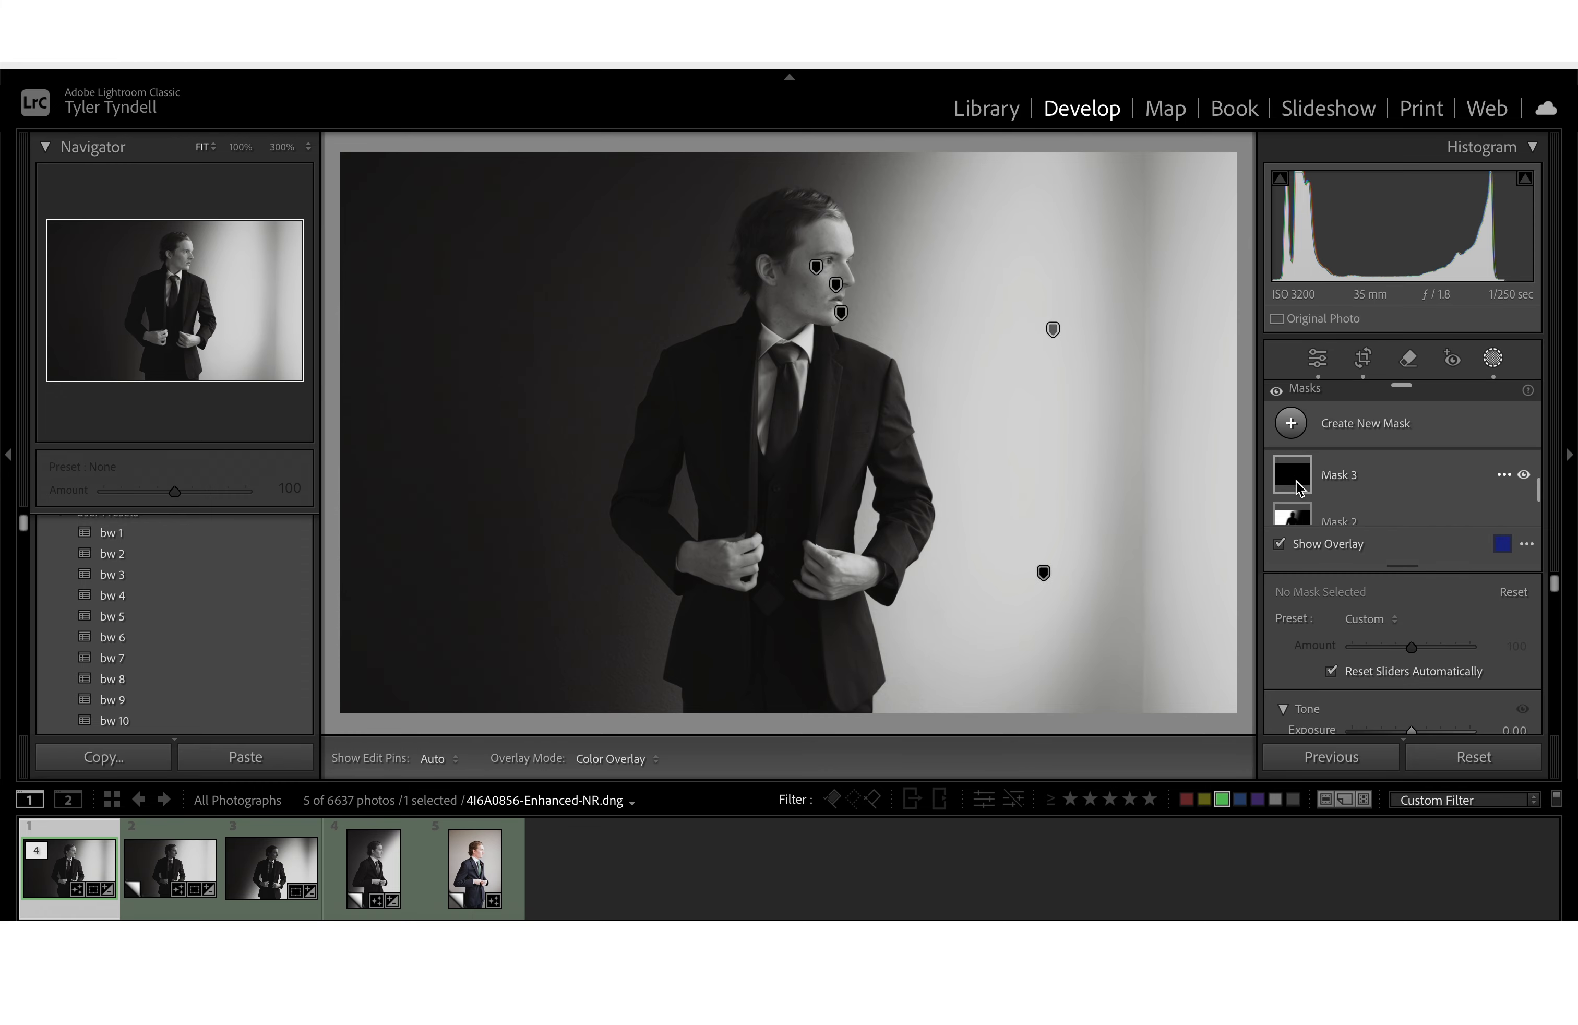
click(1296, 496)
scroll(1357, 493, up, 3)
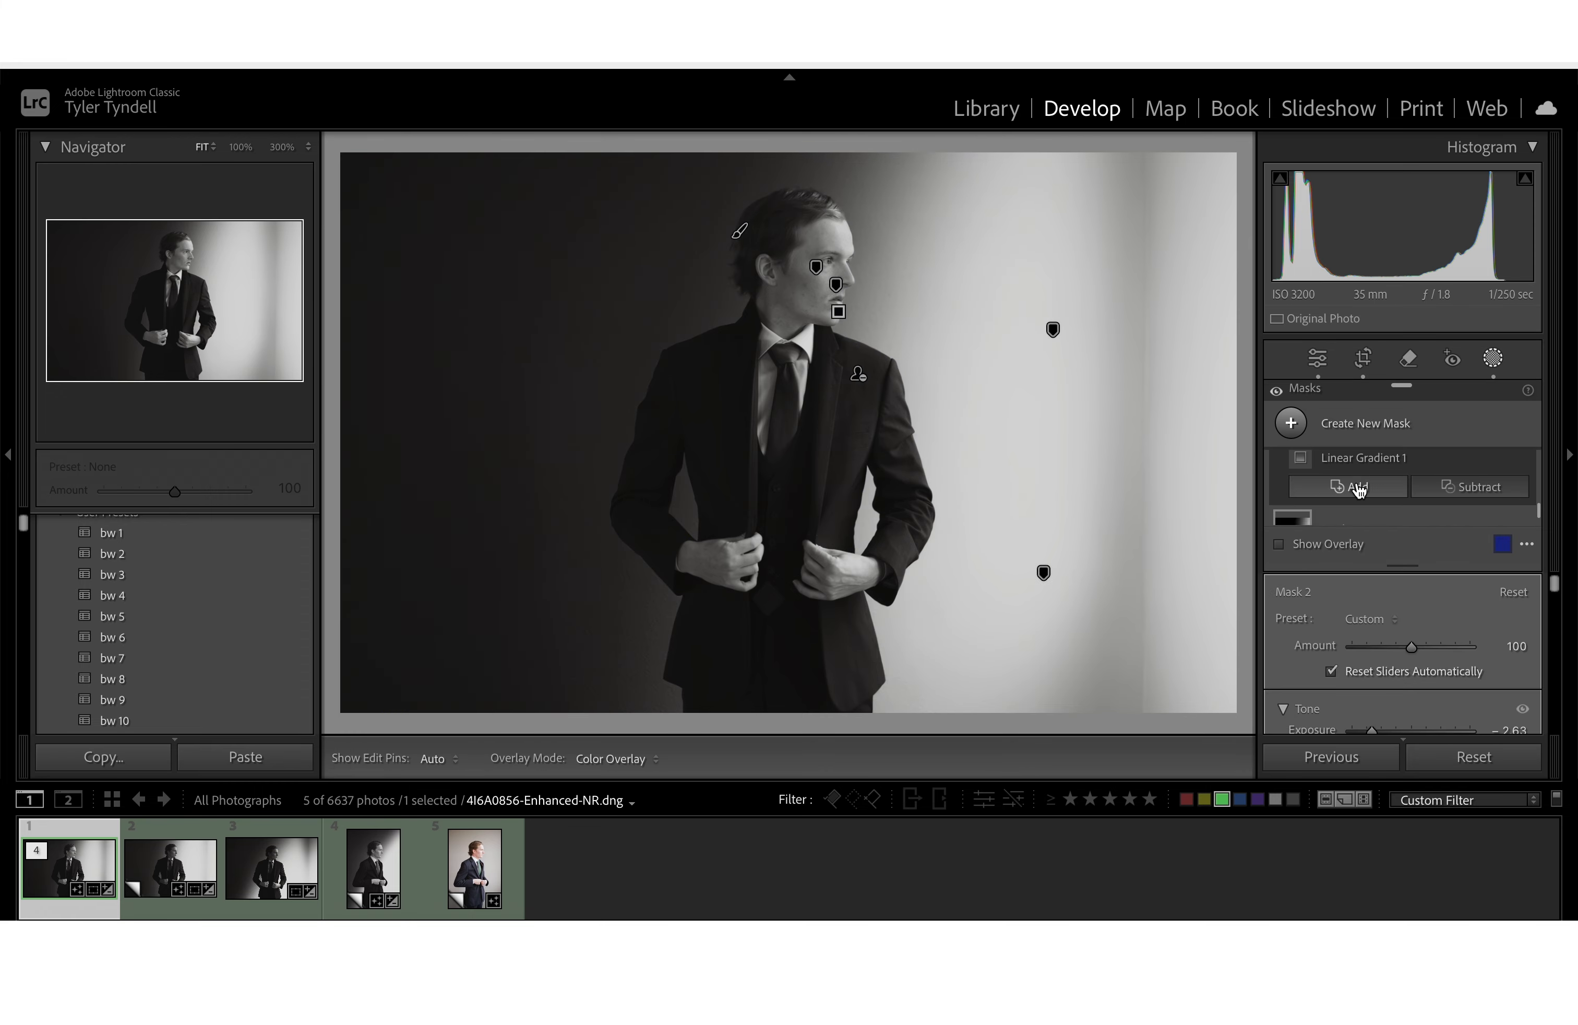
Step: Compare the portrait with Mask 2's brush component hidden and shown by toggling its visibility repeatedly
scroll(1361, 491, down, 1)
click(1523, 487)
click(1522, 487)
click(1522, 488)
click(1522, 487)
click(1522, 488)
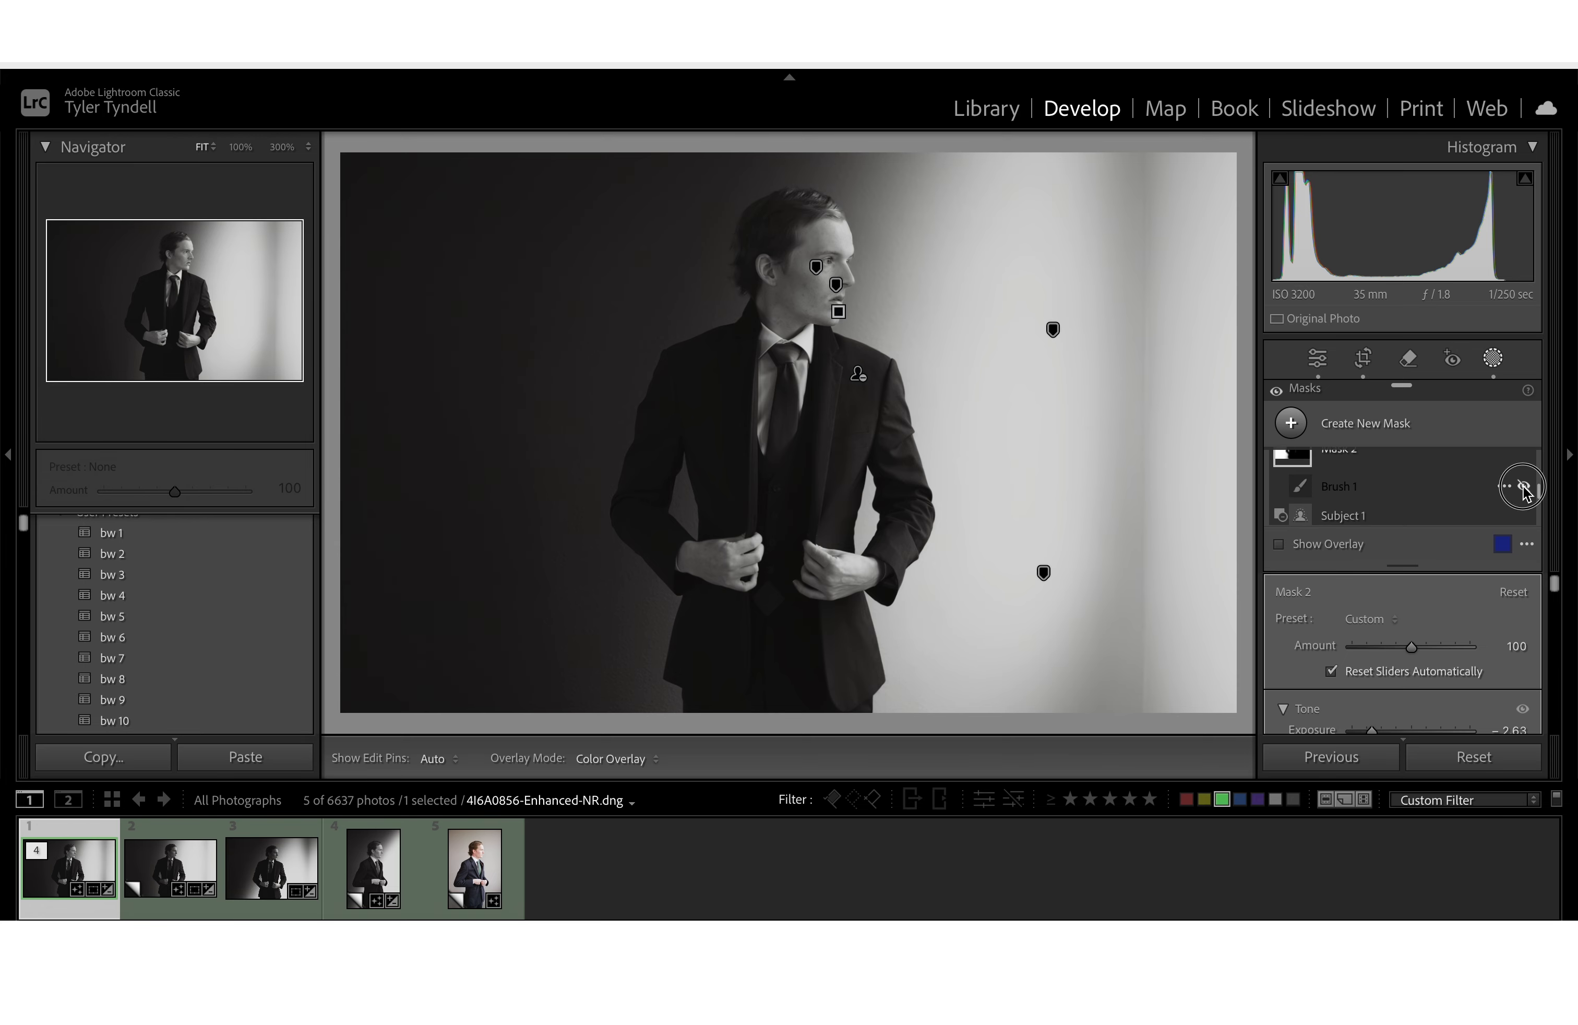
Step: Examine the man's head at 100% while toggling the visibility of Mask 2's subject subtraction
click(282, 147)
click(177, 261)
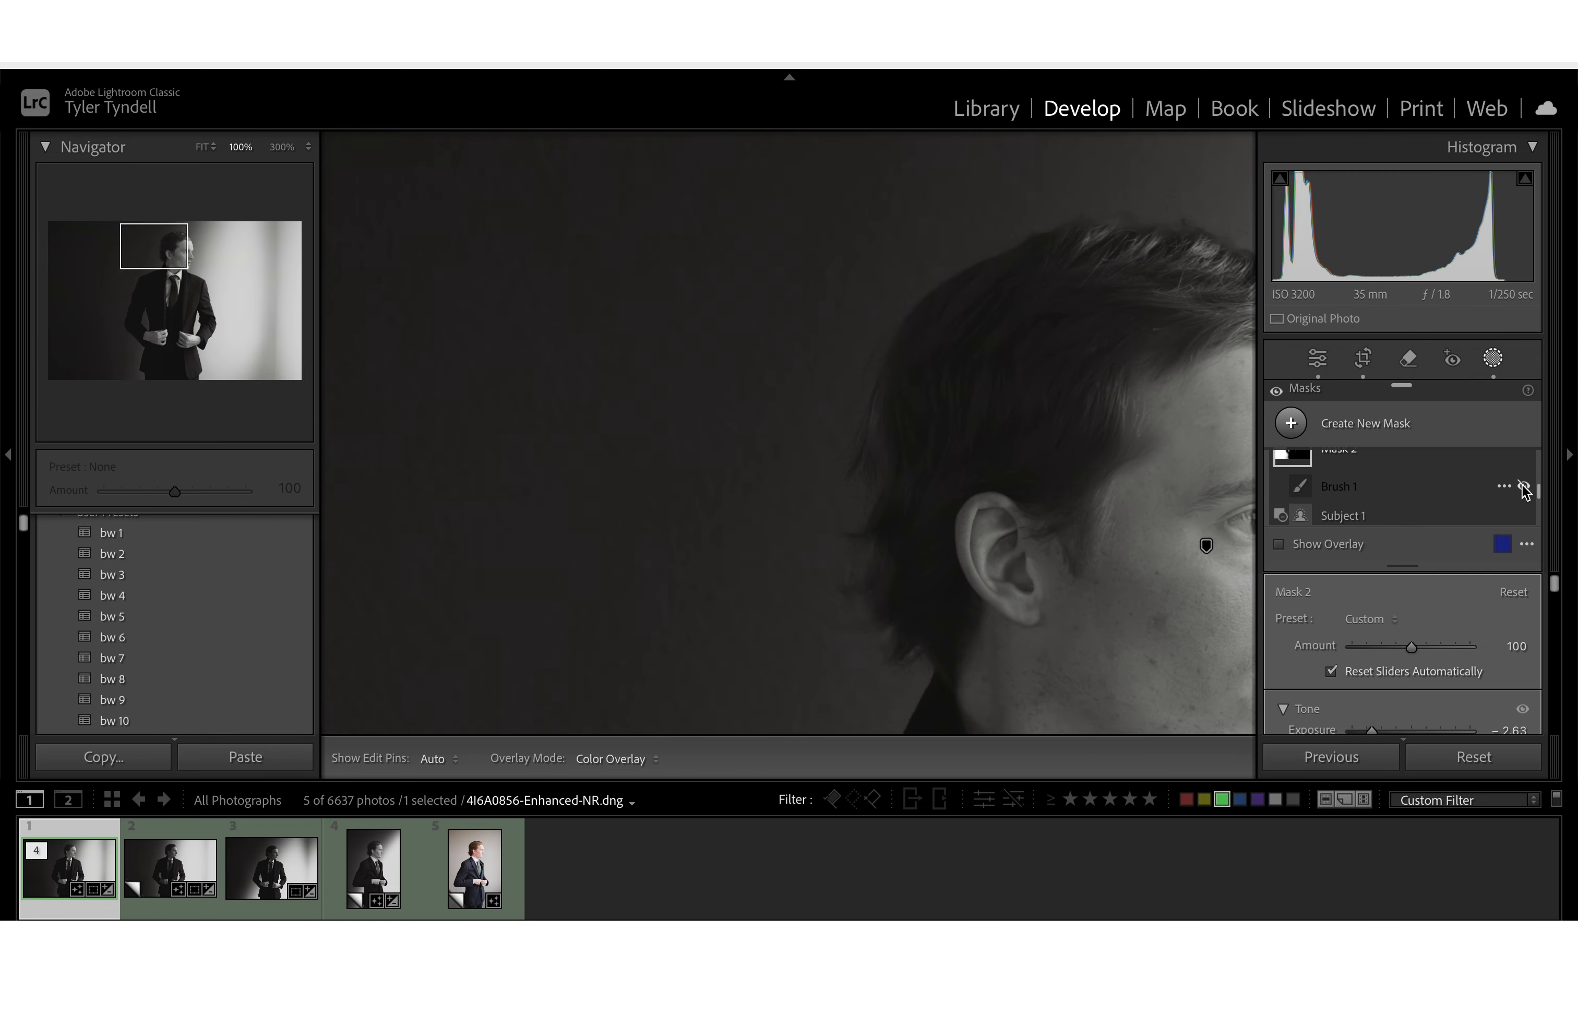
scroll(1443, 498, down, 2)
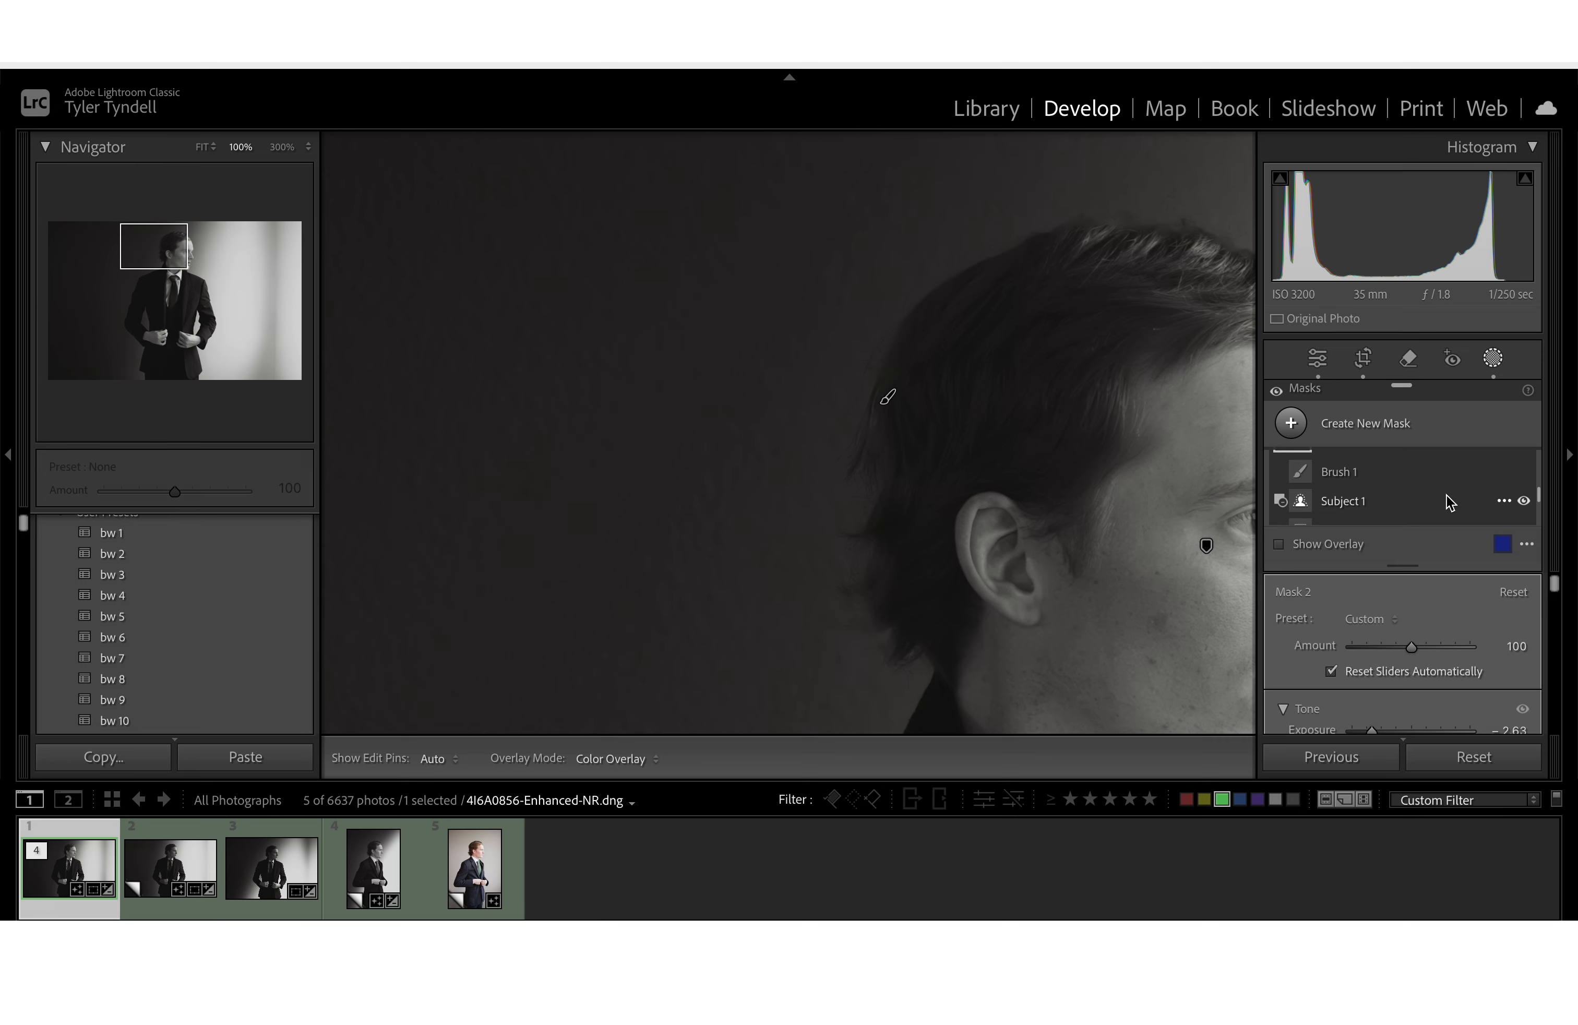
click(1523, 492)
click(1523, 493)
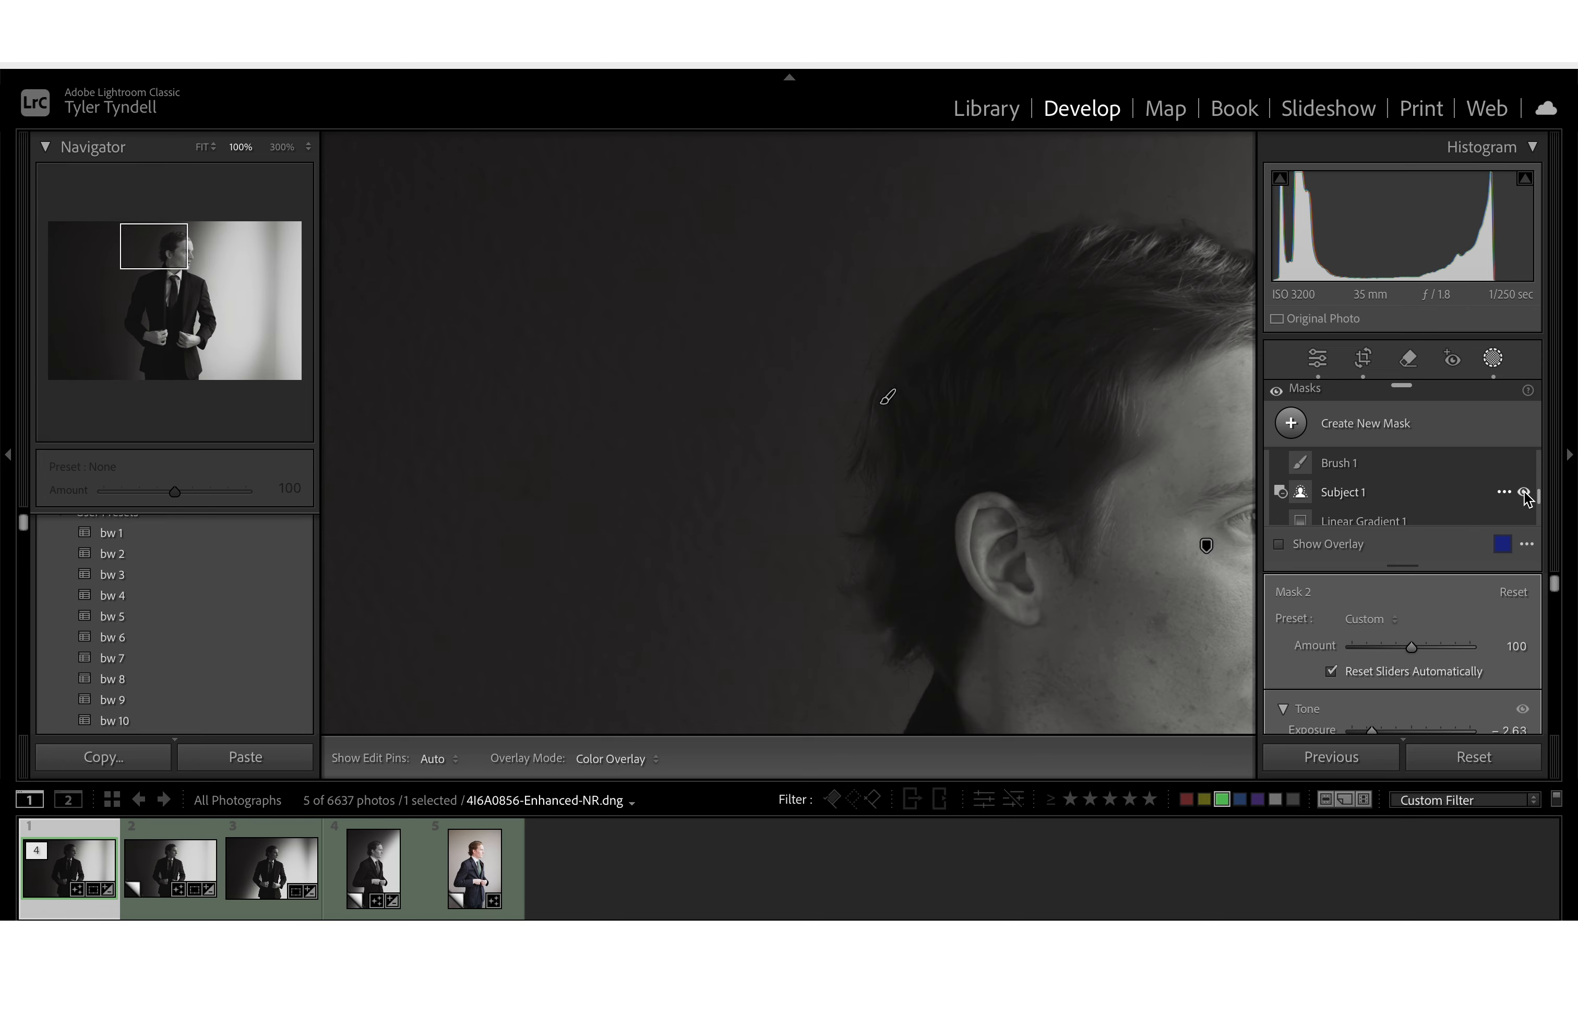
click(1523, 492)
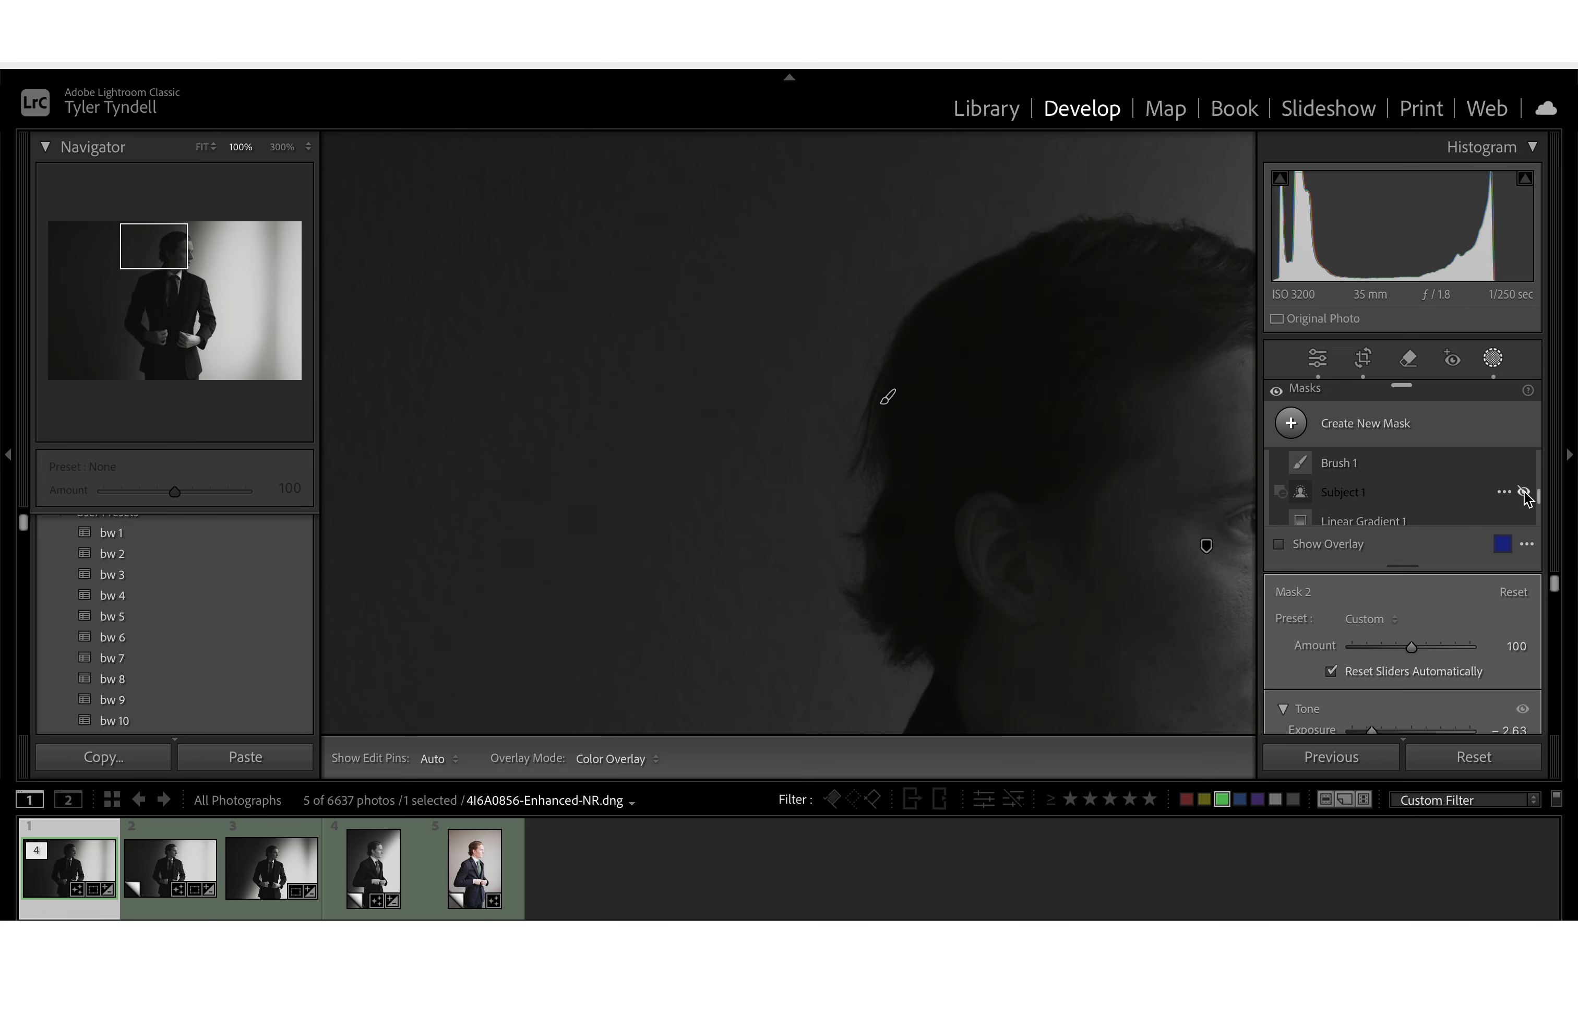
click(1523, 493)
click(1524, 493)
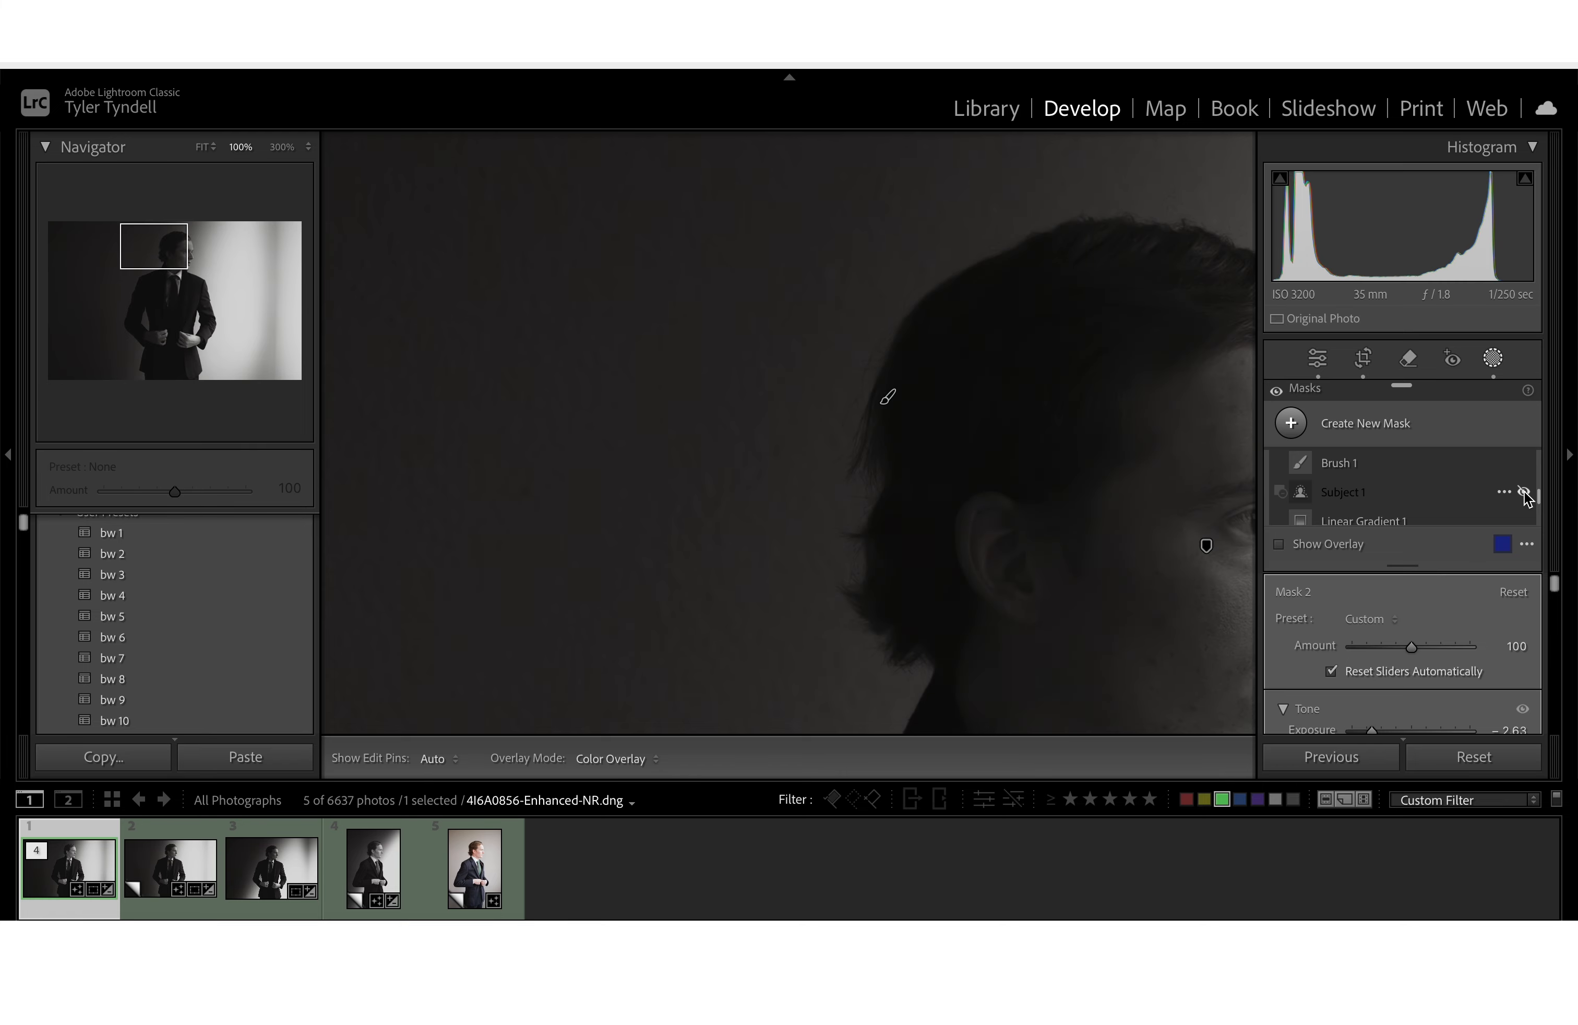
click(1524, 493)
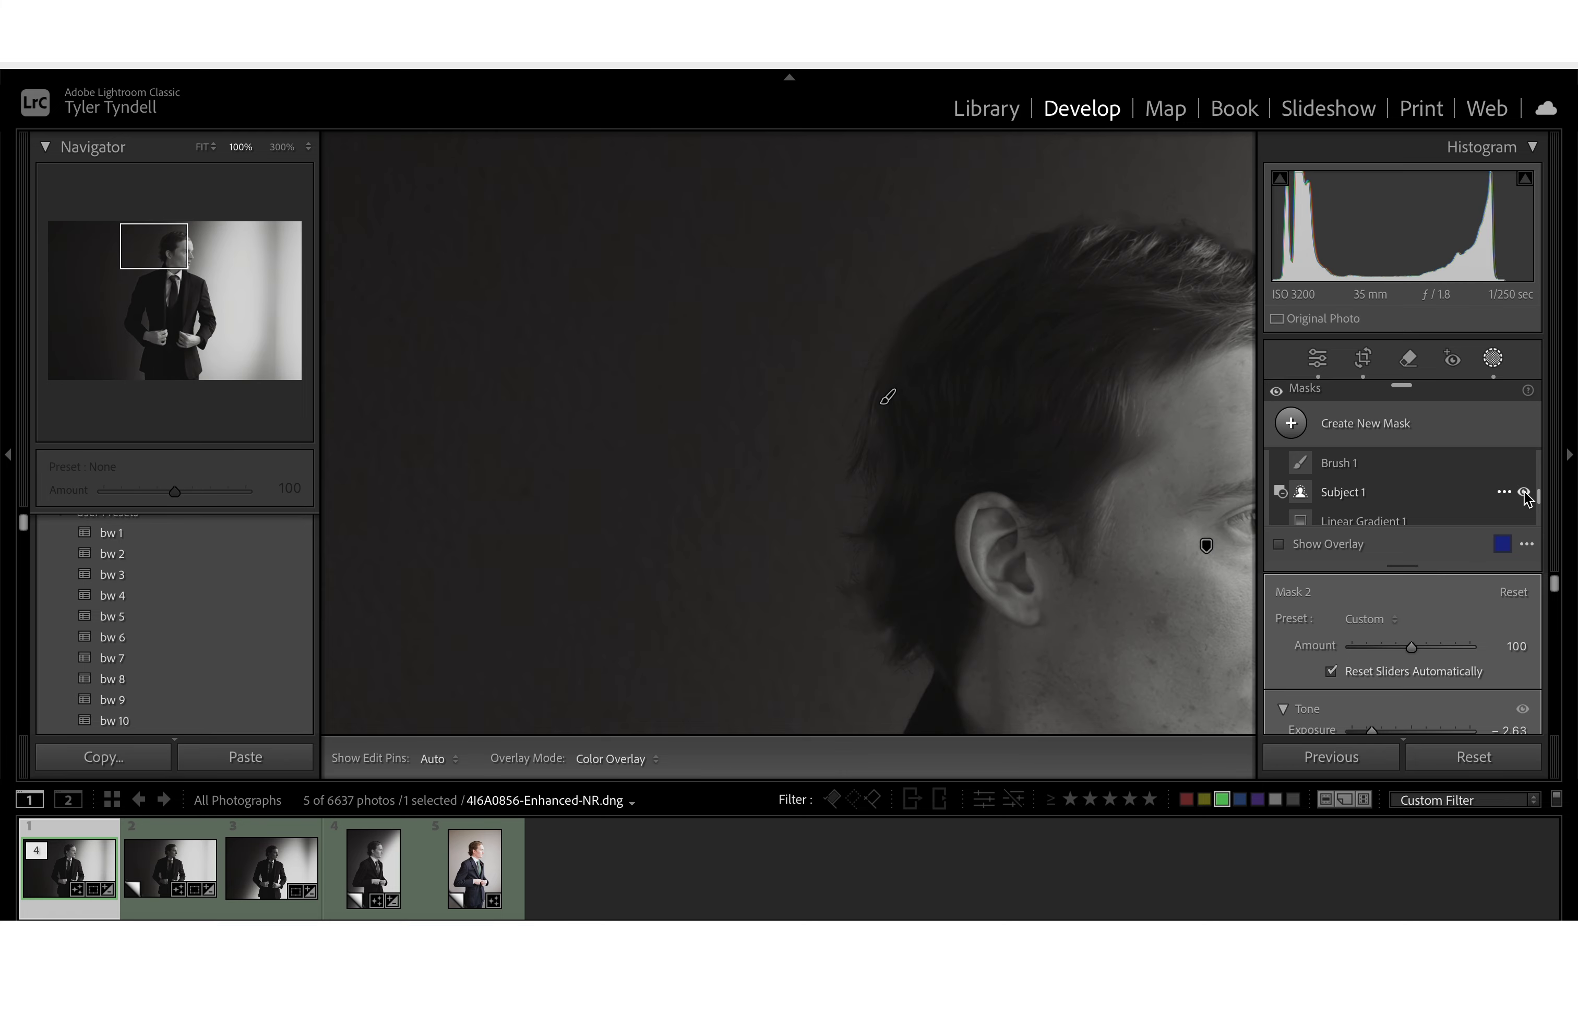
Step: In the third photo, subtract the subject from Mask 2's dark linear gradient
click(271, 865)
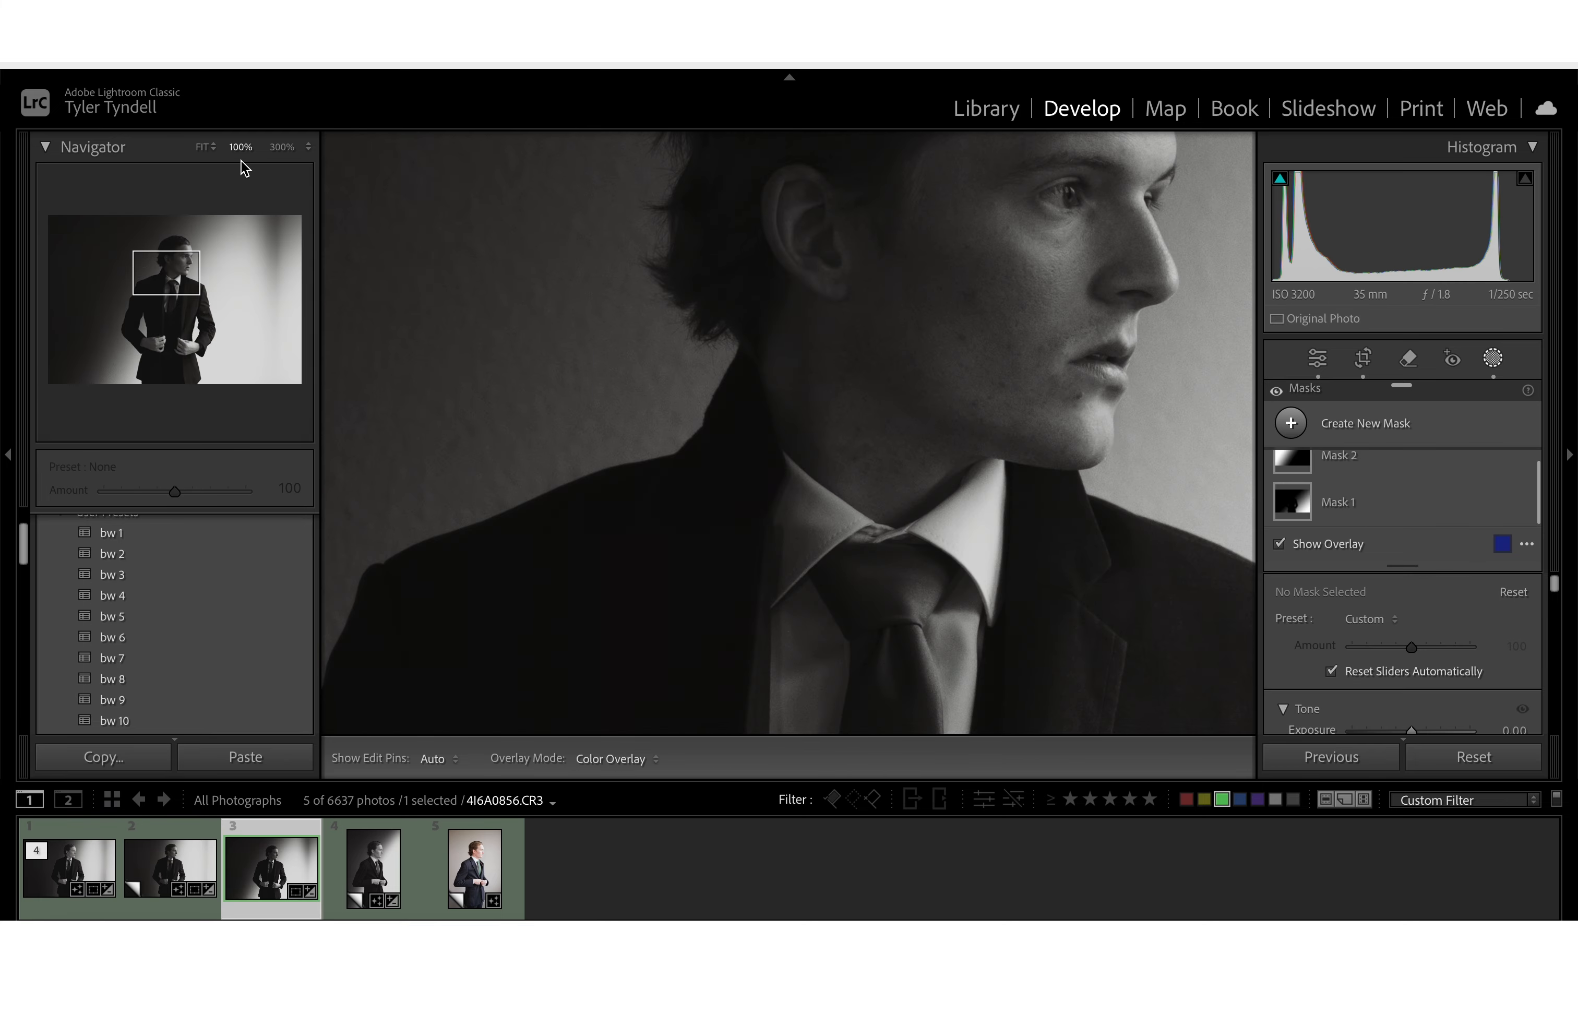
click(202, 147)
scroll(1420, 491, up, 1)
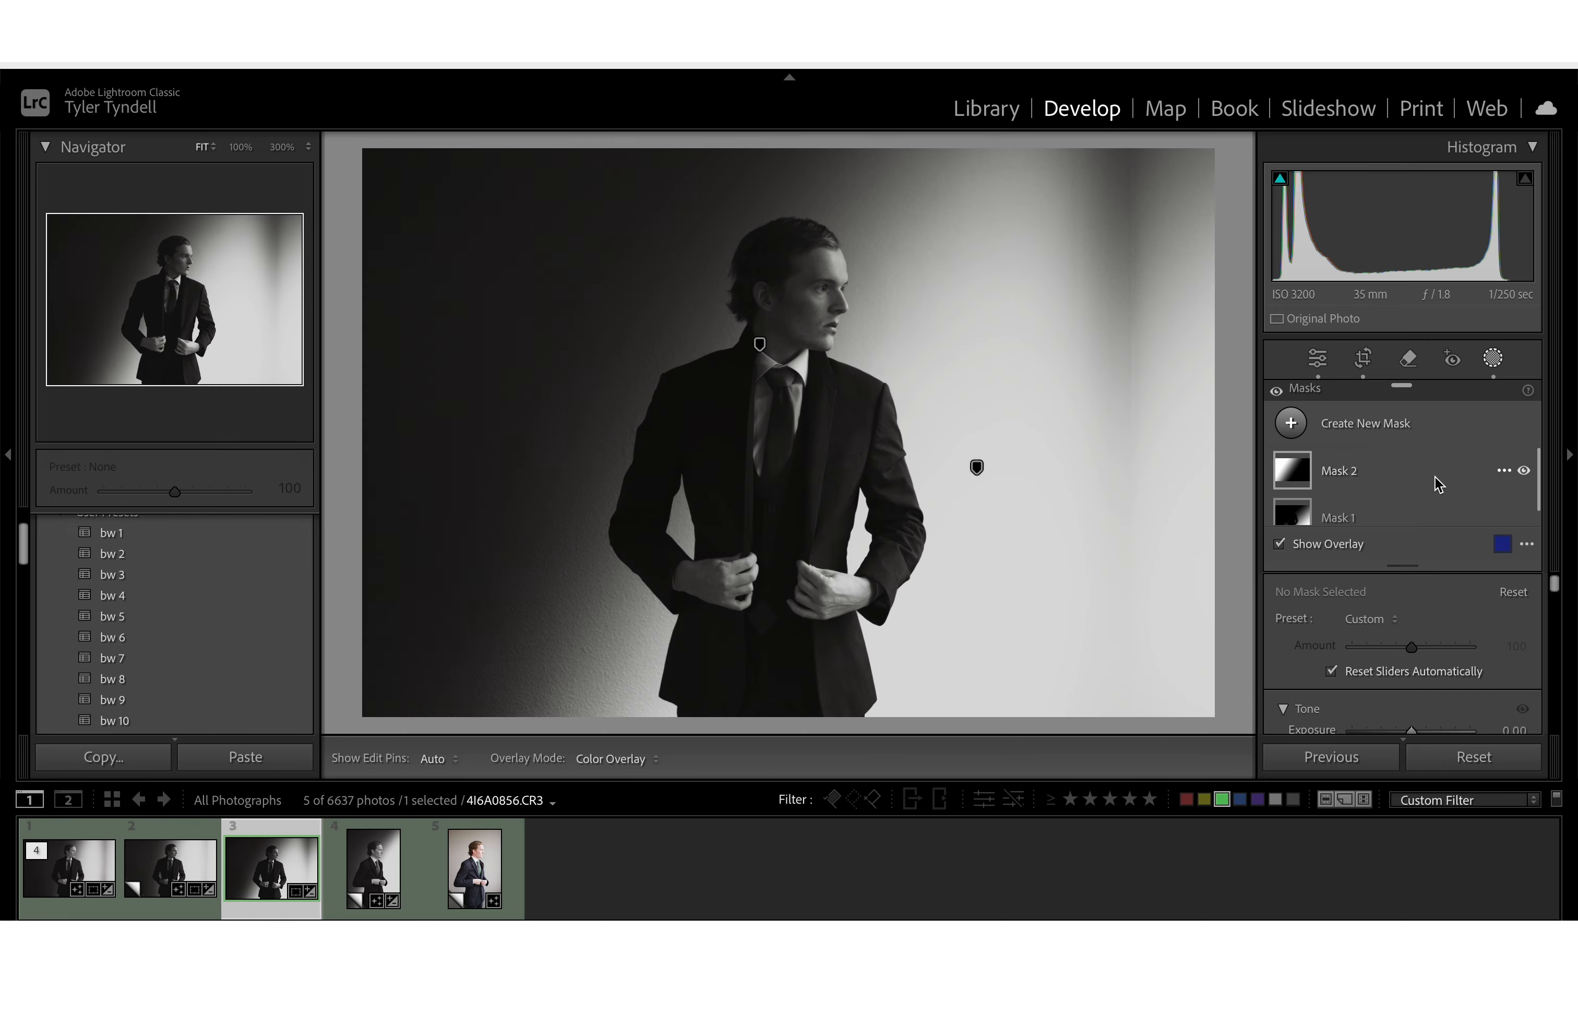
click(1463, 484)
click(1468, 499)
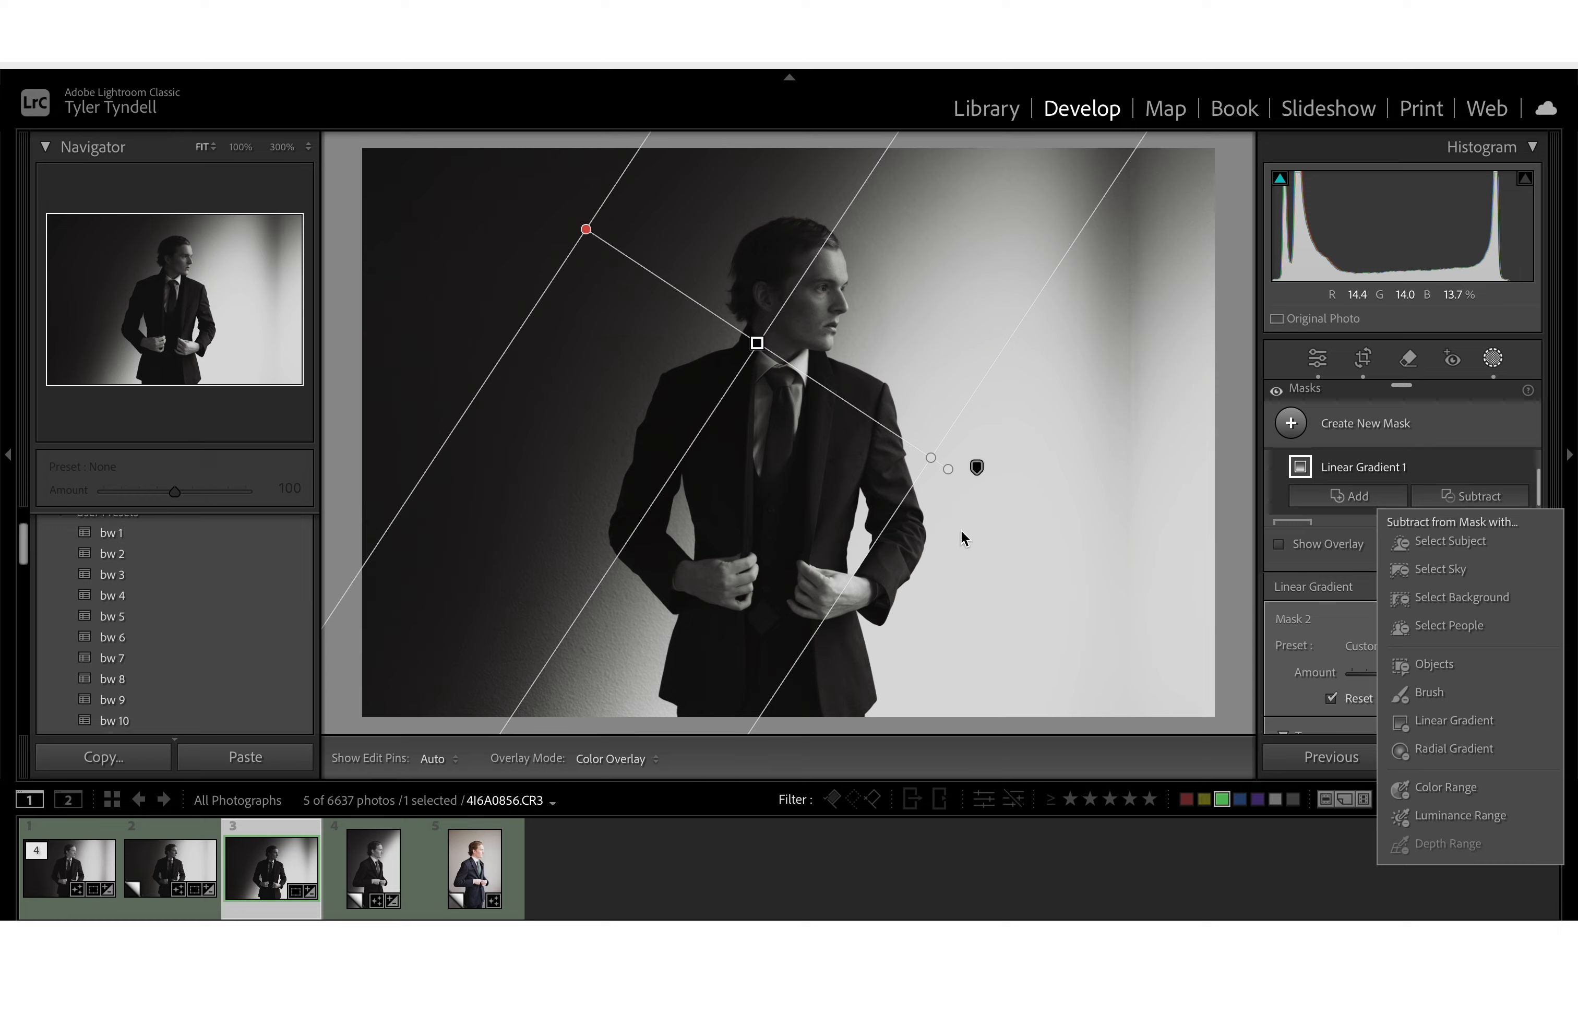
click(1477, 541)
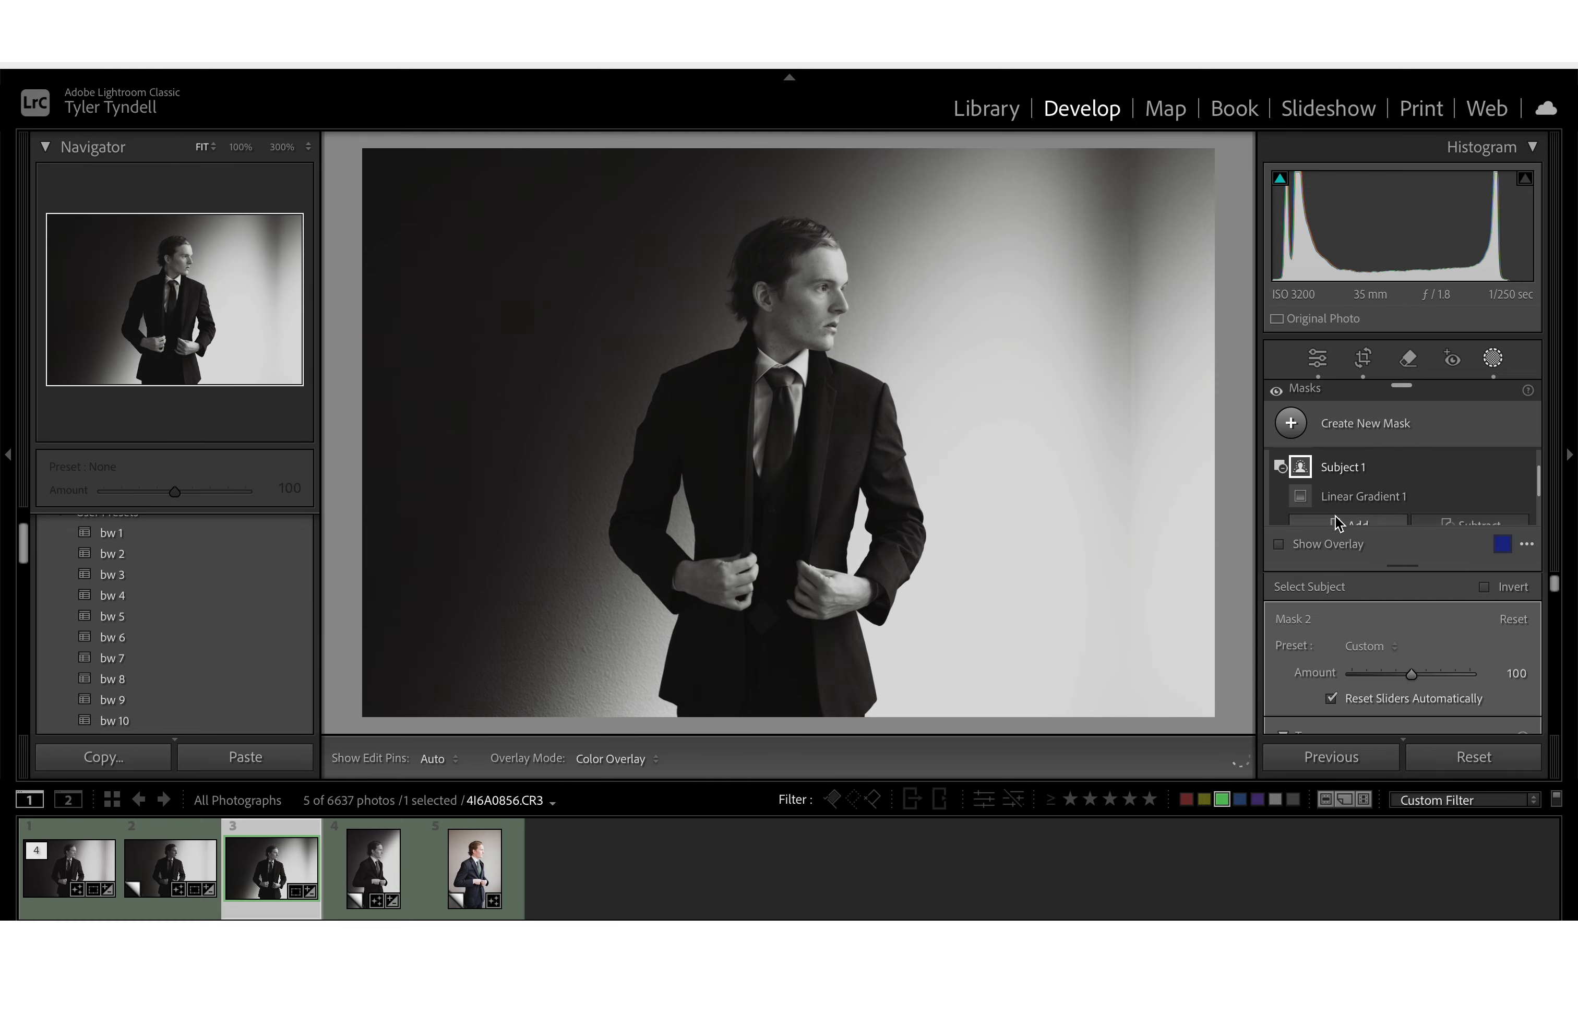
Step: Shift the dark gradient slightly up the man's neck, then reposition and reshape Mask 1's bright gradient over the window-lit wall
mouse_move(754, 343)
mouse_down()
mouse_move(810, 406)
mouse_move(891, 452)
mouse_move(651, 219)
mouse_move(708, 334)
mouse_move(691, 265)
mouse_move(753, 360)
mouse_move(782, 350)
mouse_move(764, 280)
mouse_move(747, 310)
mouse_up()
click(976, 467)
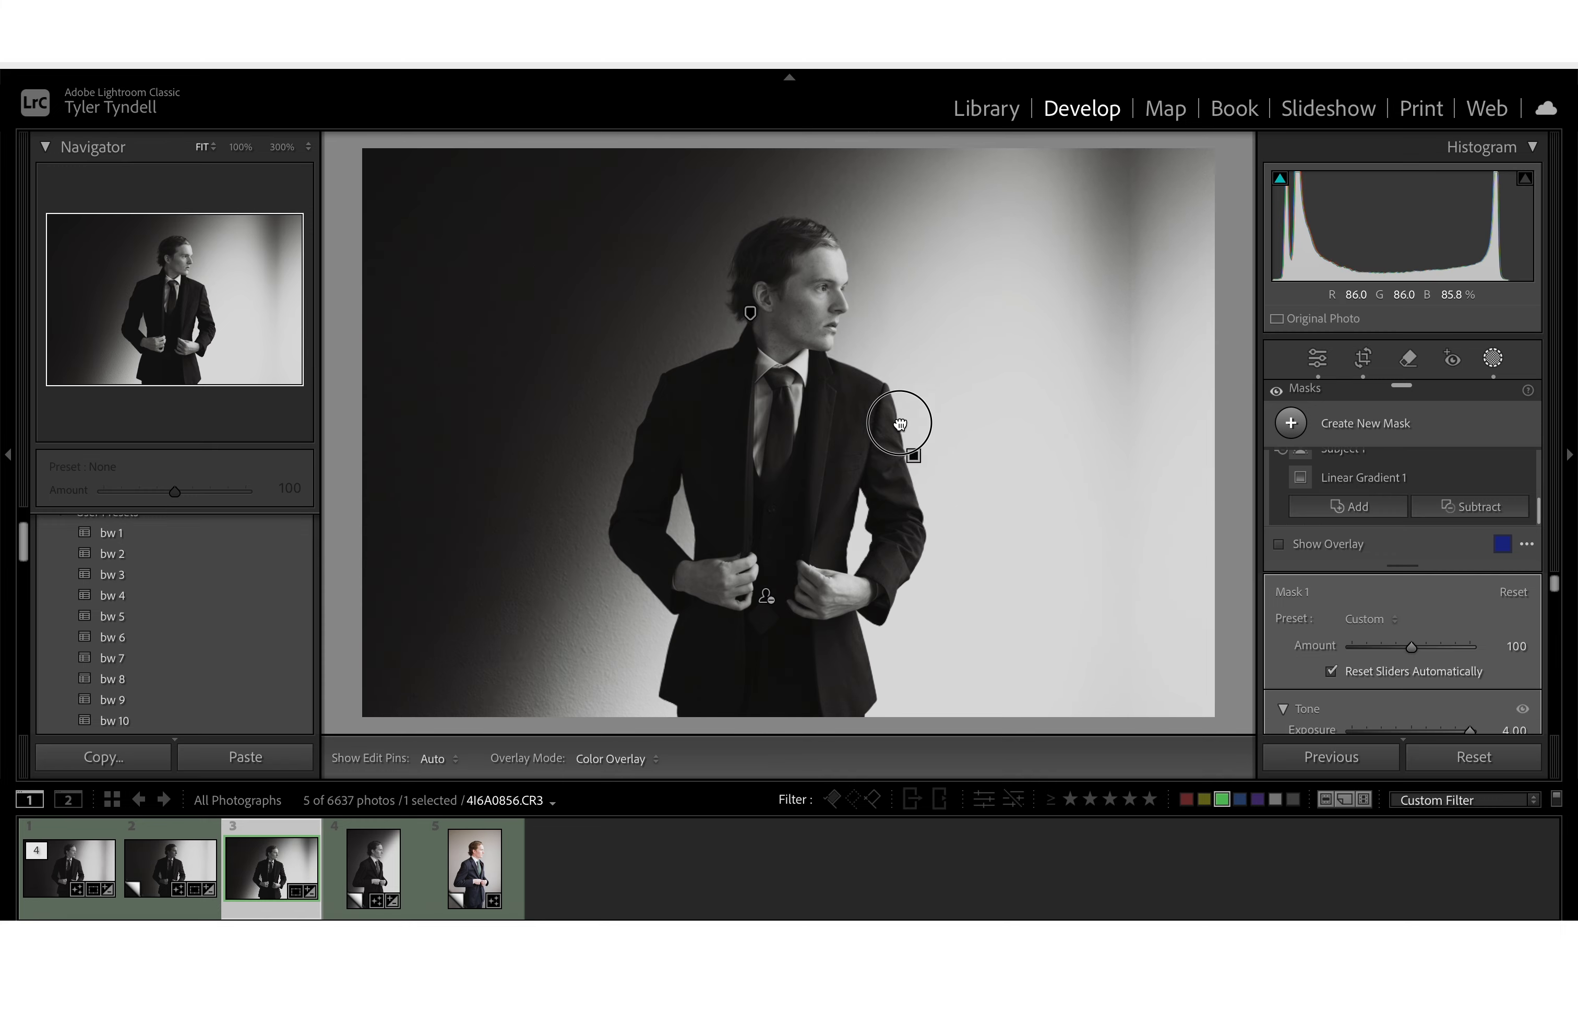
click(906, 437)
drag(702, 224, 838, 368)
drag(972, 493, 956, 471)
drag(858, 333, 640, 213)
drag(827, 384, 1111, 633)
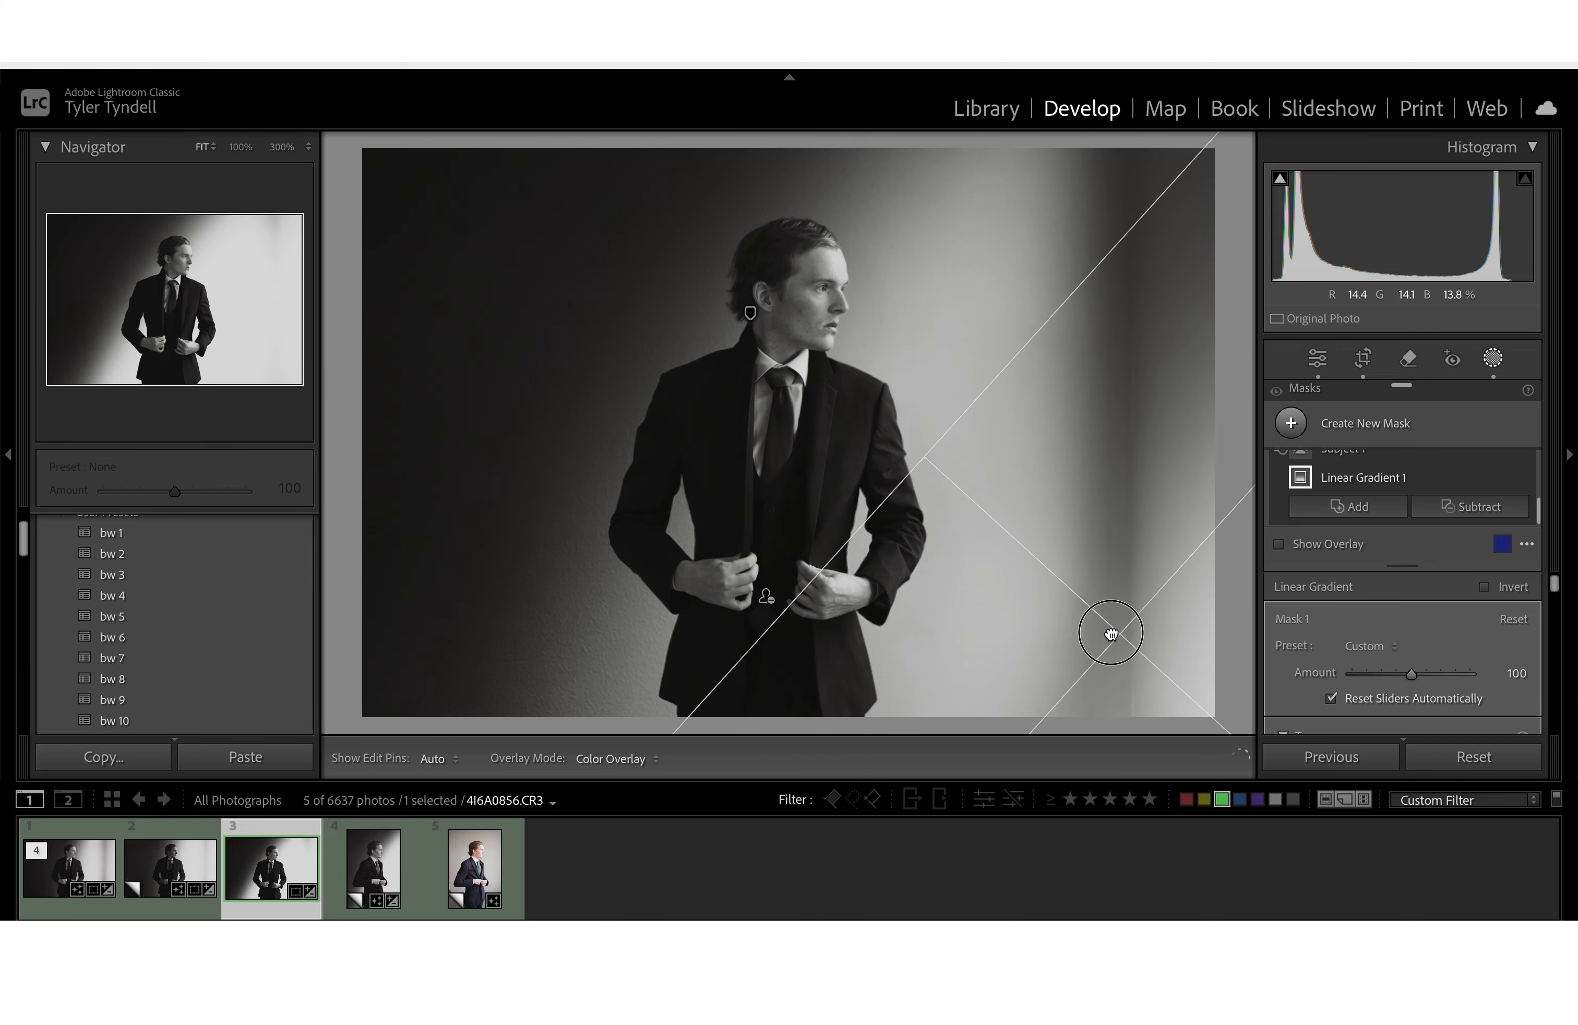
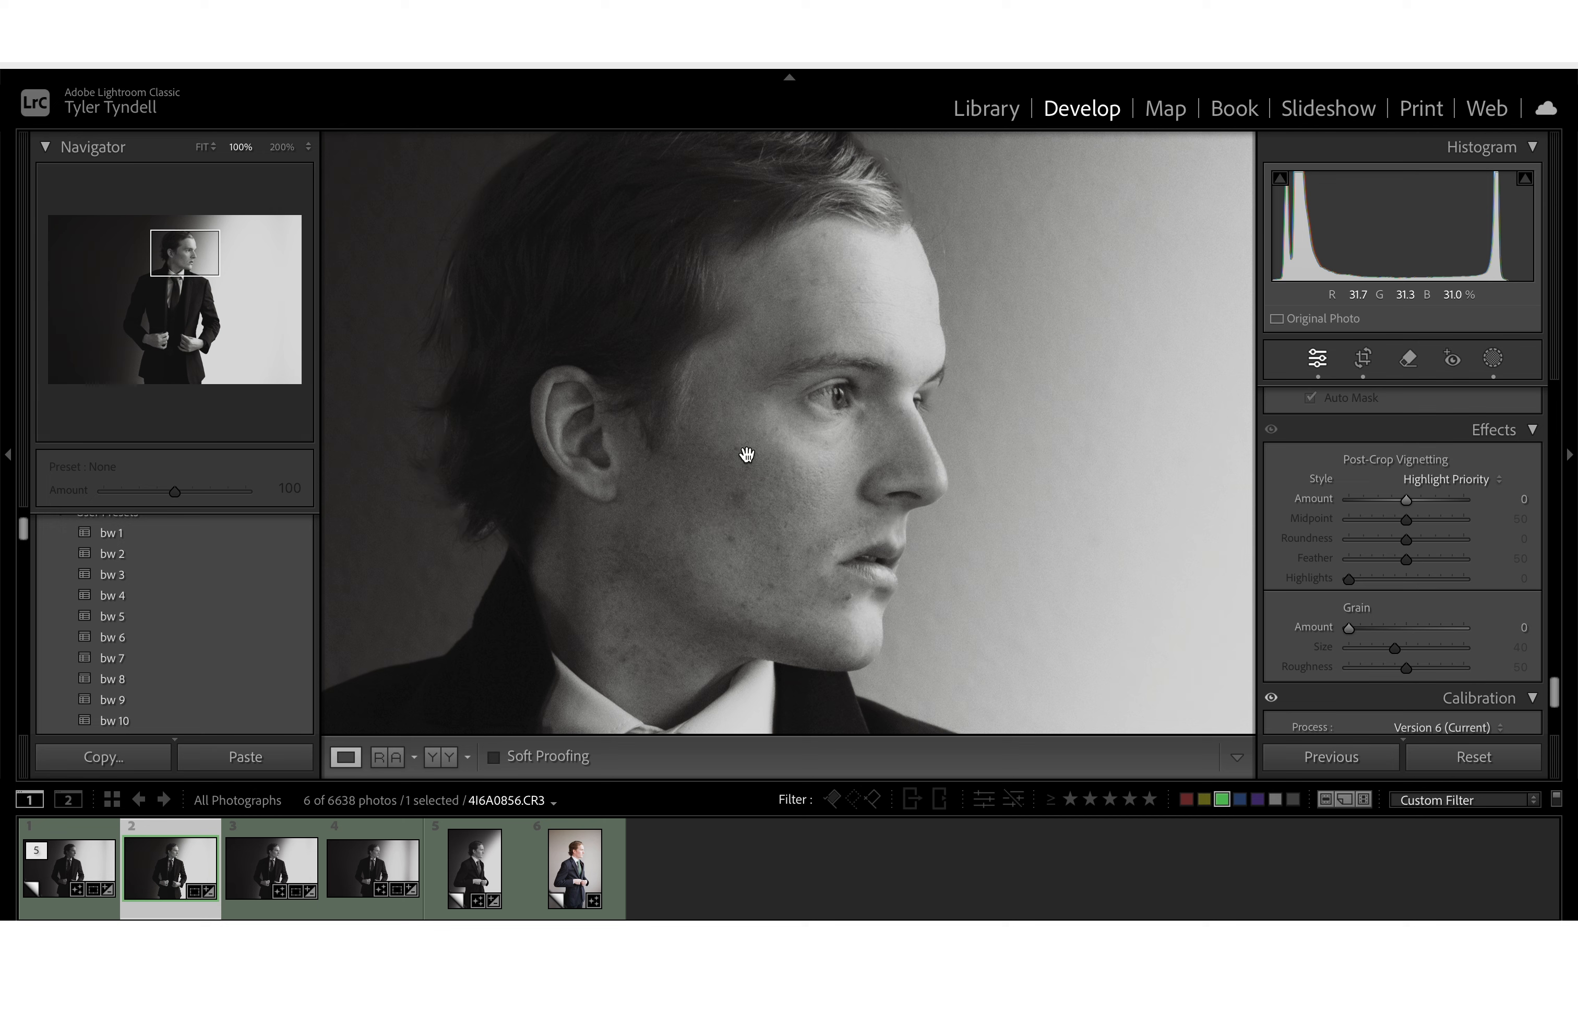
Step: Apply AI Denoise to the second photo, 4I6A0856.CR3, to produce an enhanced DNG copy
drag(656, 488, 656, 418)
scroll(1402, 566, up, 15)
click(1317, 514)
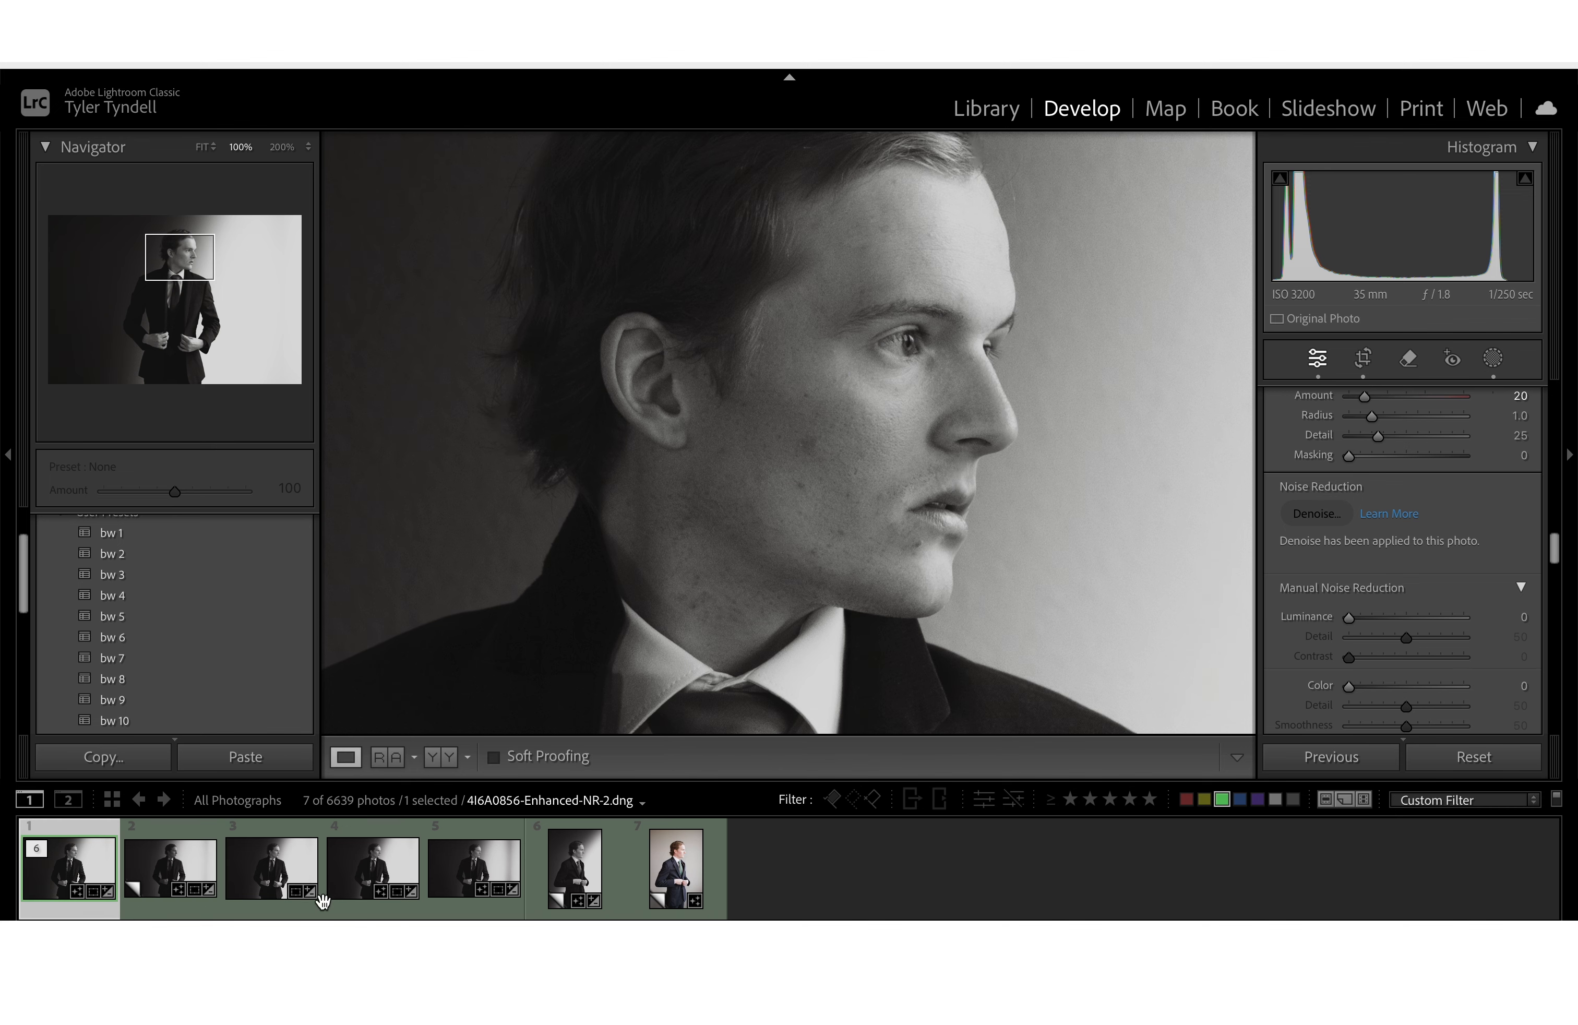
Step: Compare the man's face in the denoised copy with the original raw photo at 100%, ending on the denoised copy
click(467, 887)
click(299, 885)
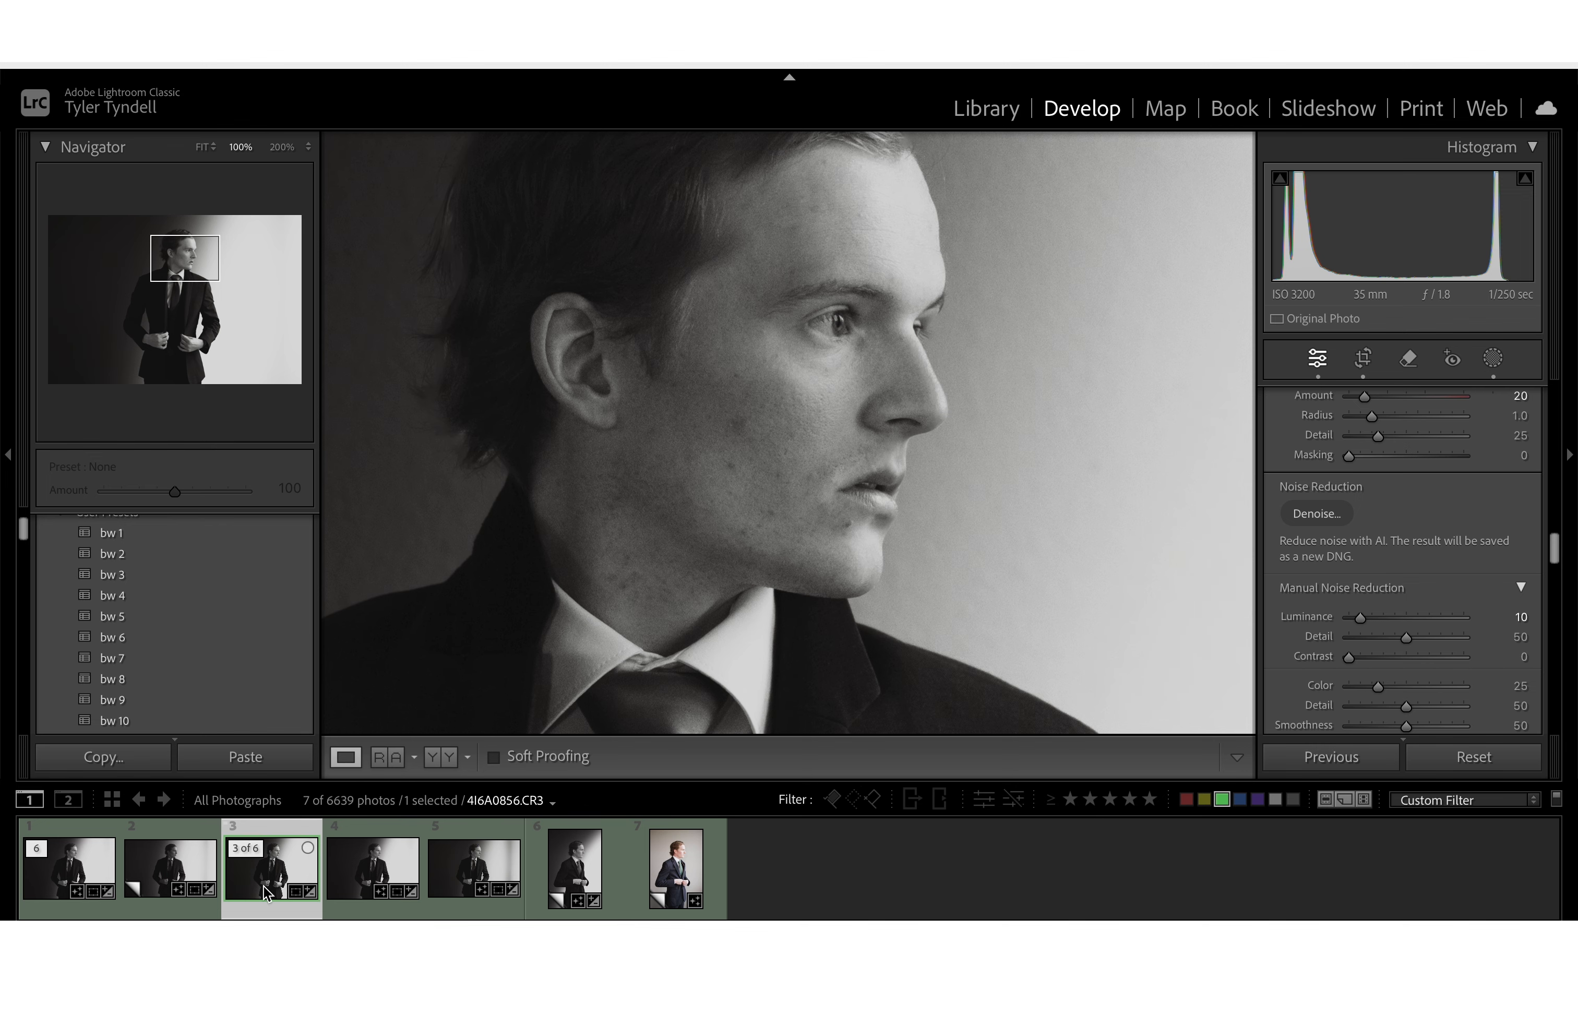
click(96, 860)
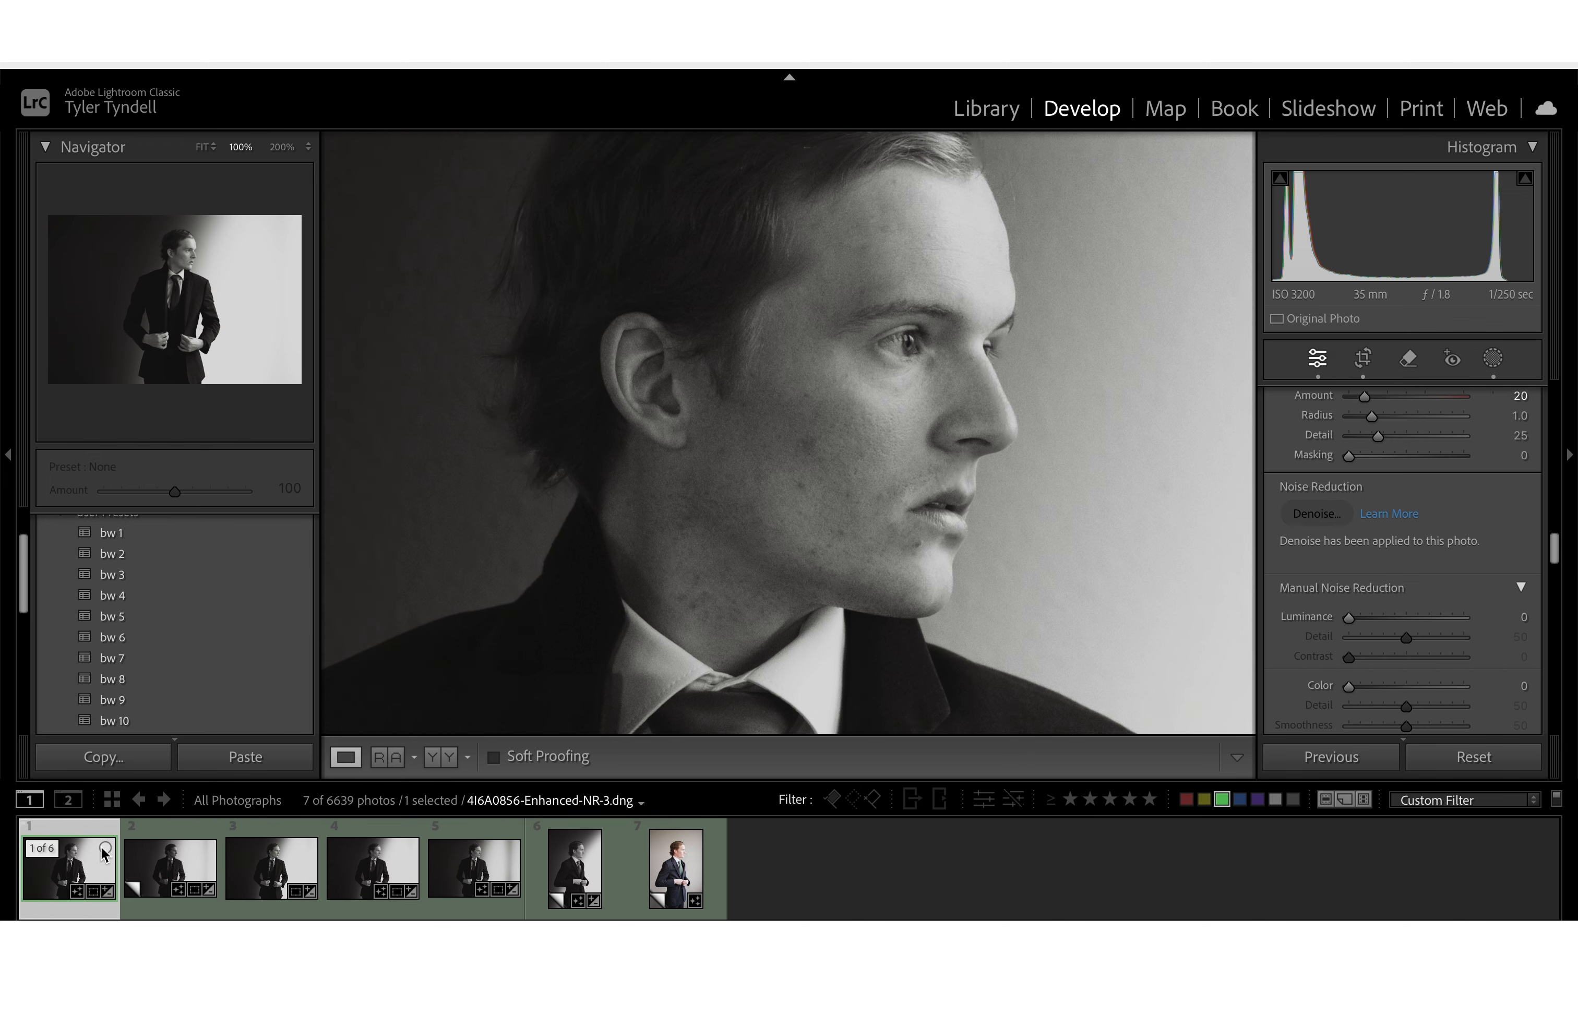
Step: Export the denoised photo as a JPEG, using a unique name instead of overwriting bwtutorial.jpg
click(210, 63)
click(210, 62)
click(1057, 592)
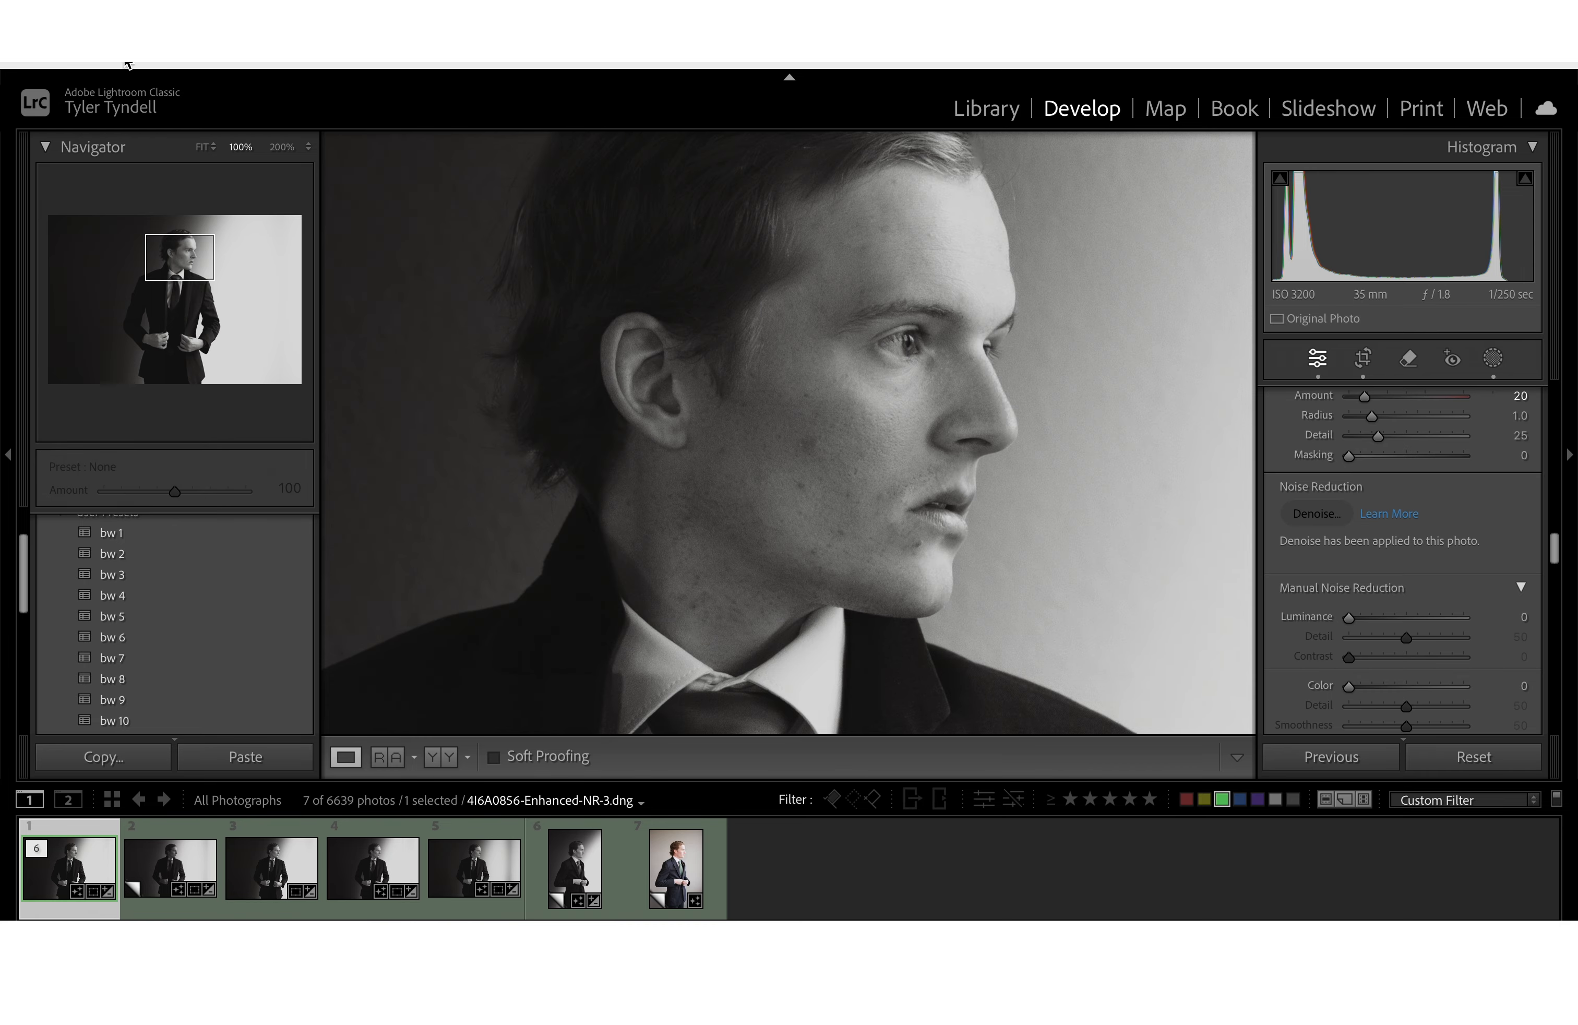
click(193, 63)
click(307, 393)
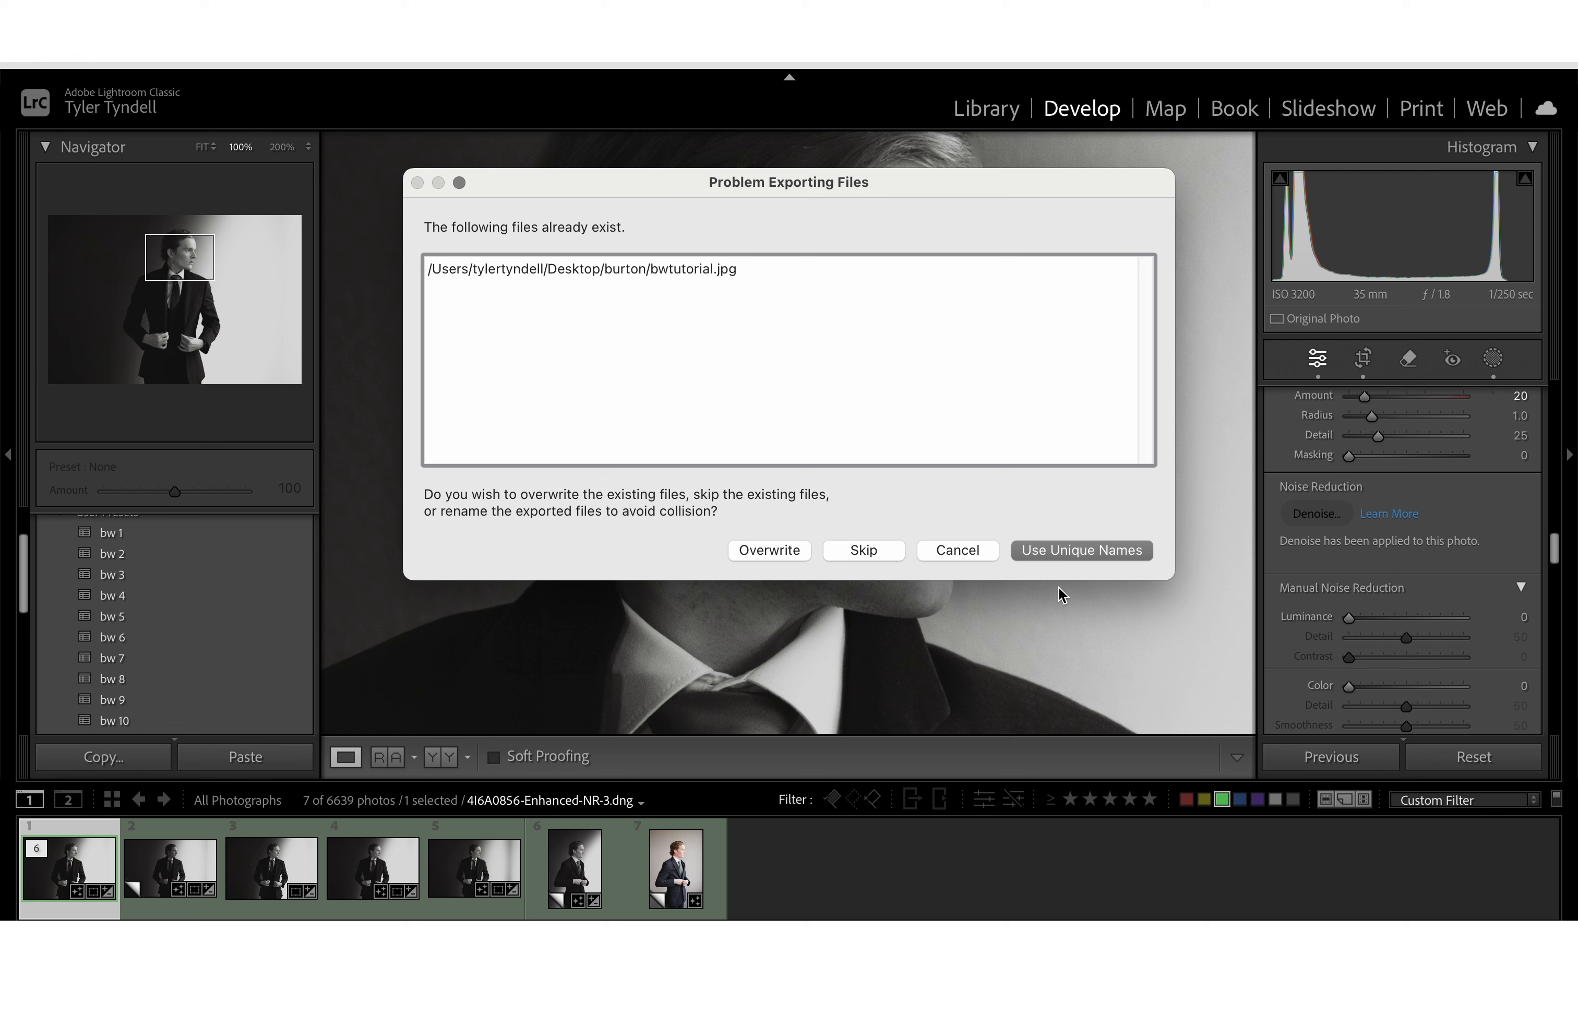
click(1062, 549)
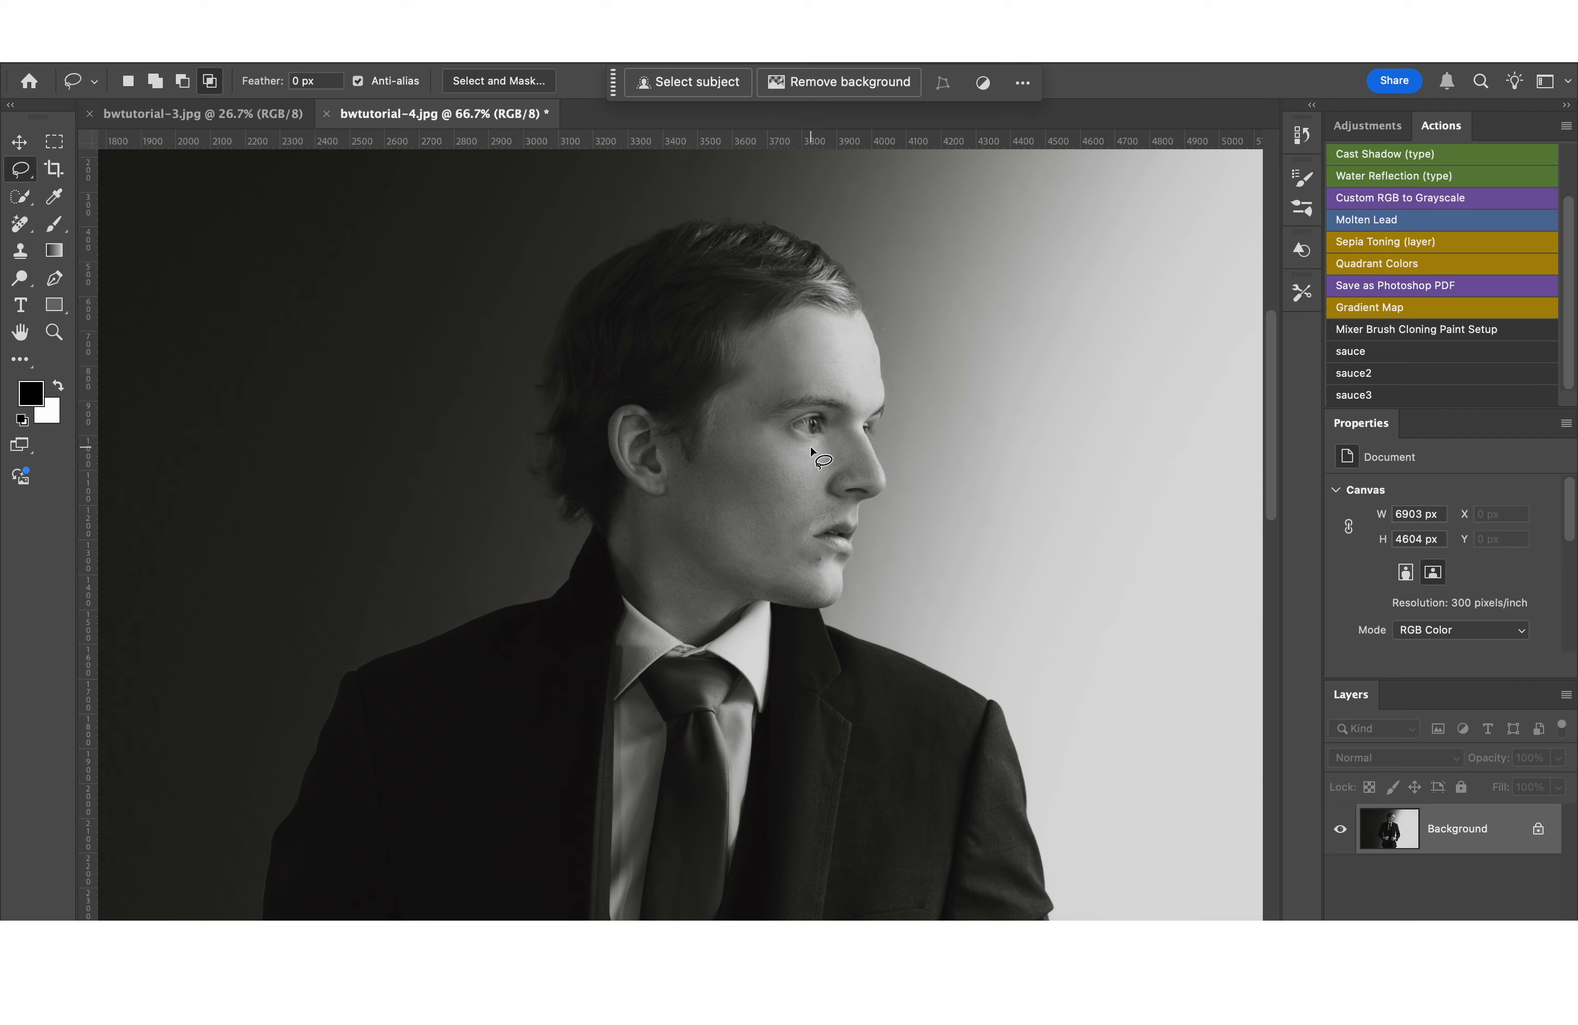
Step: Switch to Photoshop and review the retouched face in bwtutorial-4.jpg, comparing it with bwtutorial-3.jpg
scroll(810, 448, up, 3)
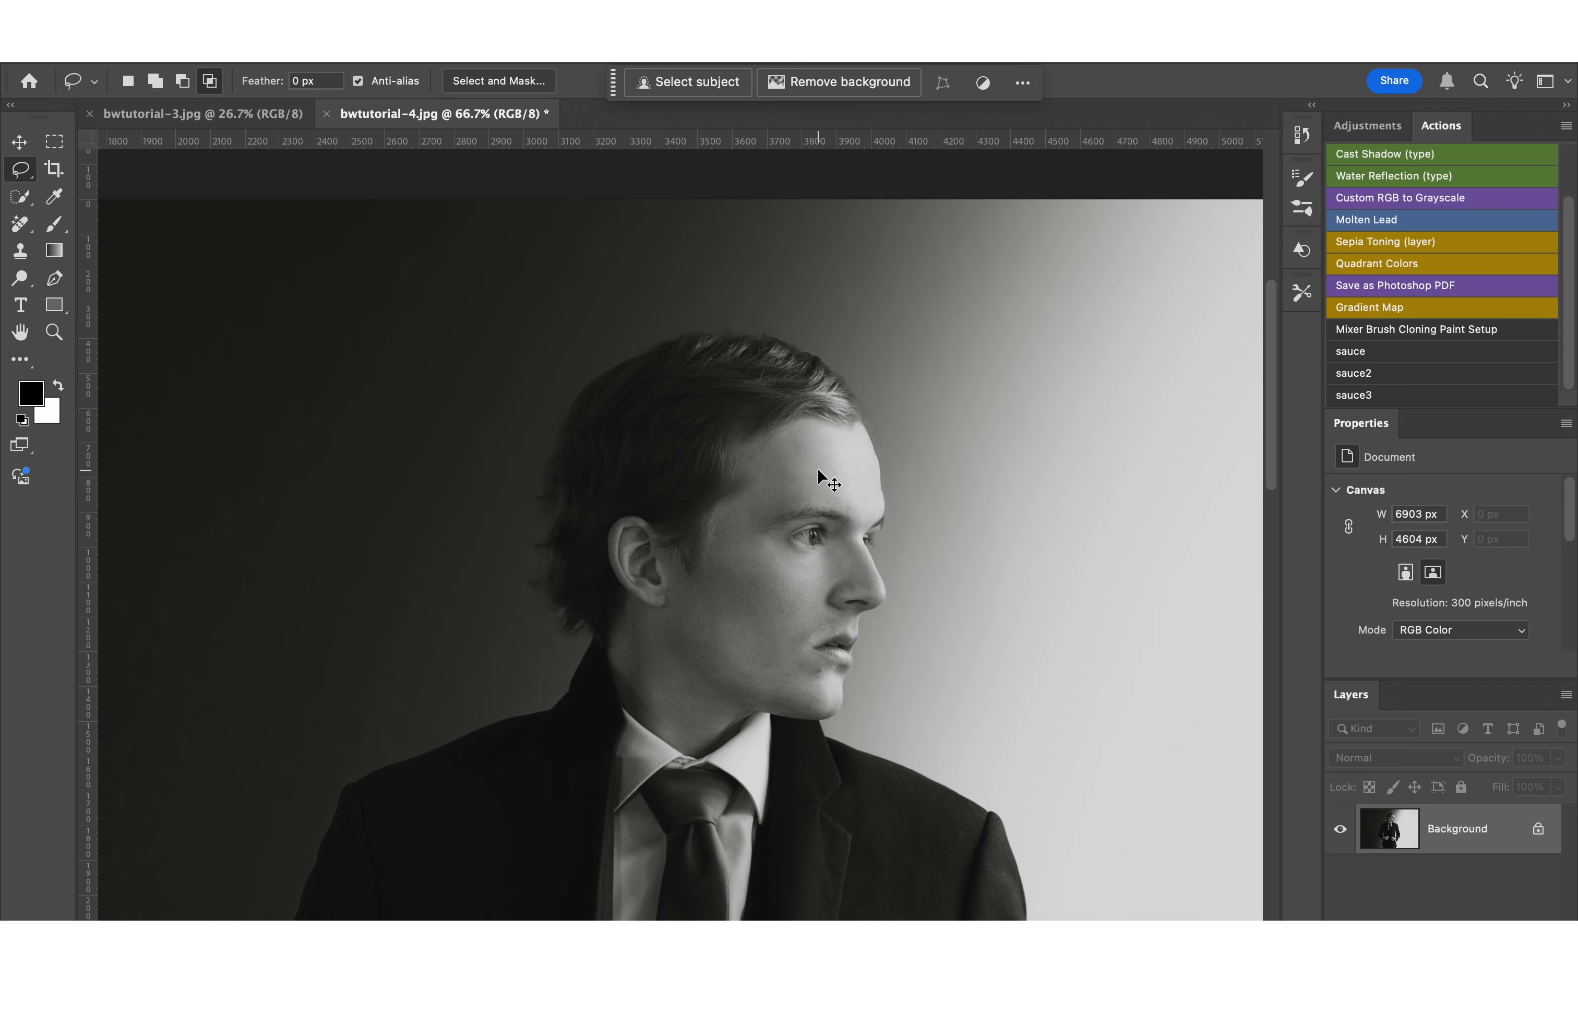
key(super+shift+z)
key(super+shift+z)
click(696, 415)
click(256, 118)
click(472, 113)
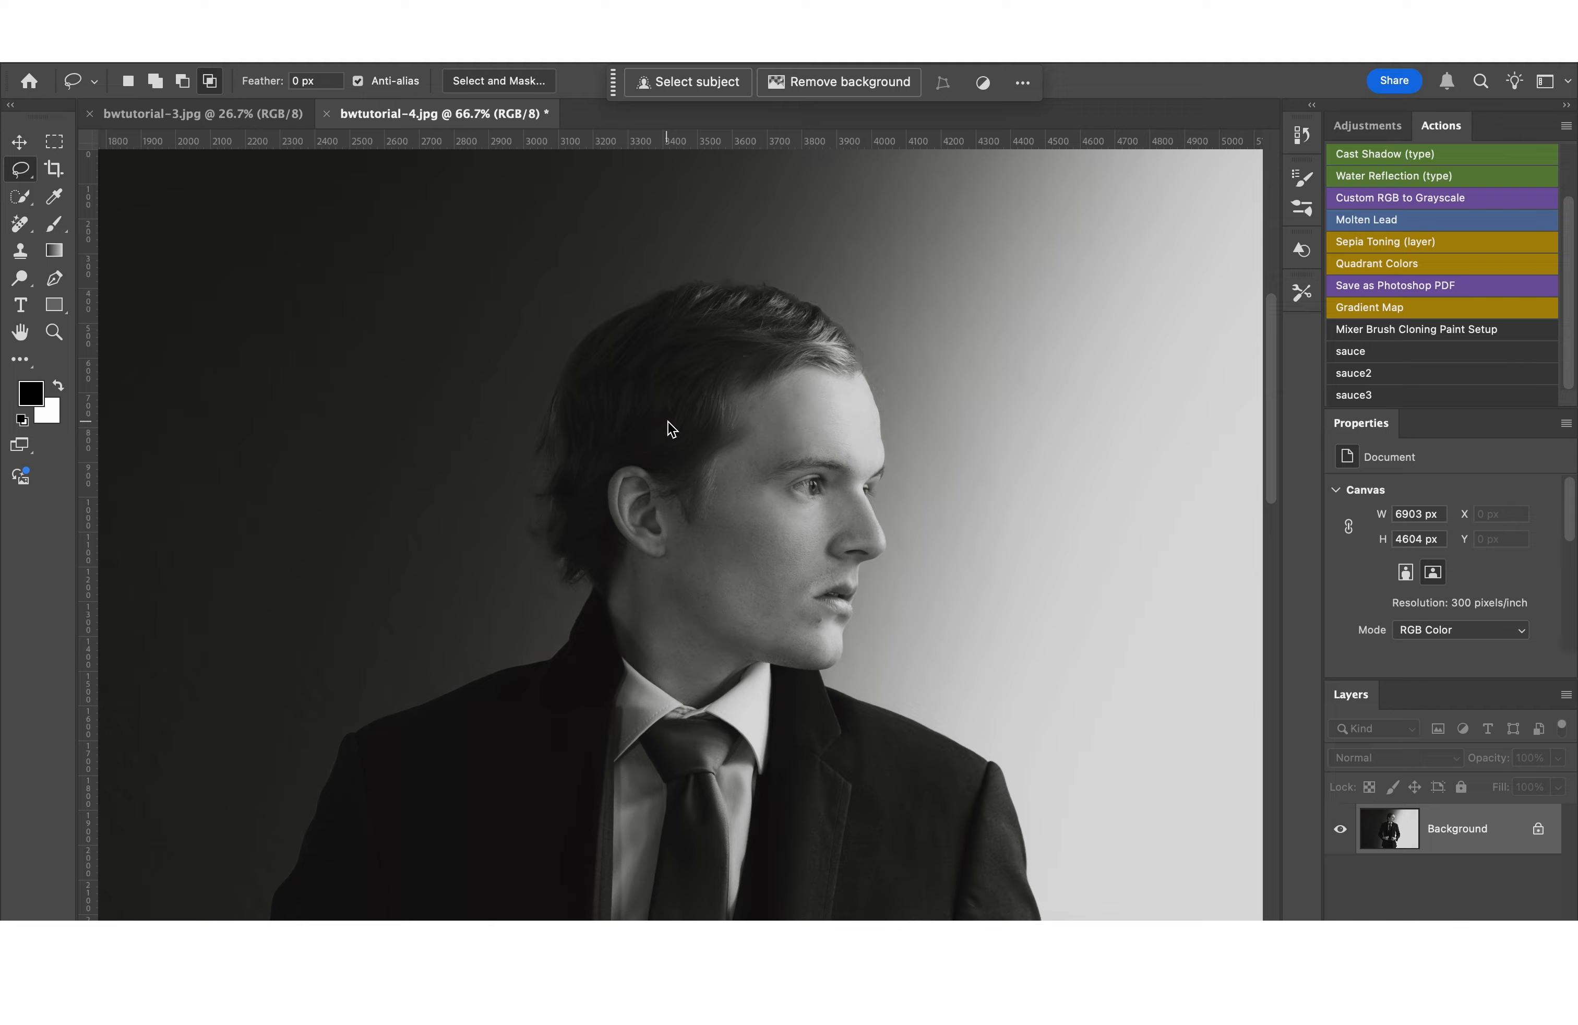
Step: Open the newly exported bwtutorial-5.jpg in Photoshop
click(189, 33)
click(280, 75)
double_click(612, 282)
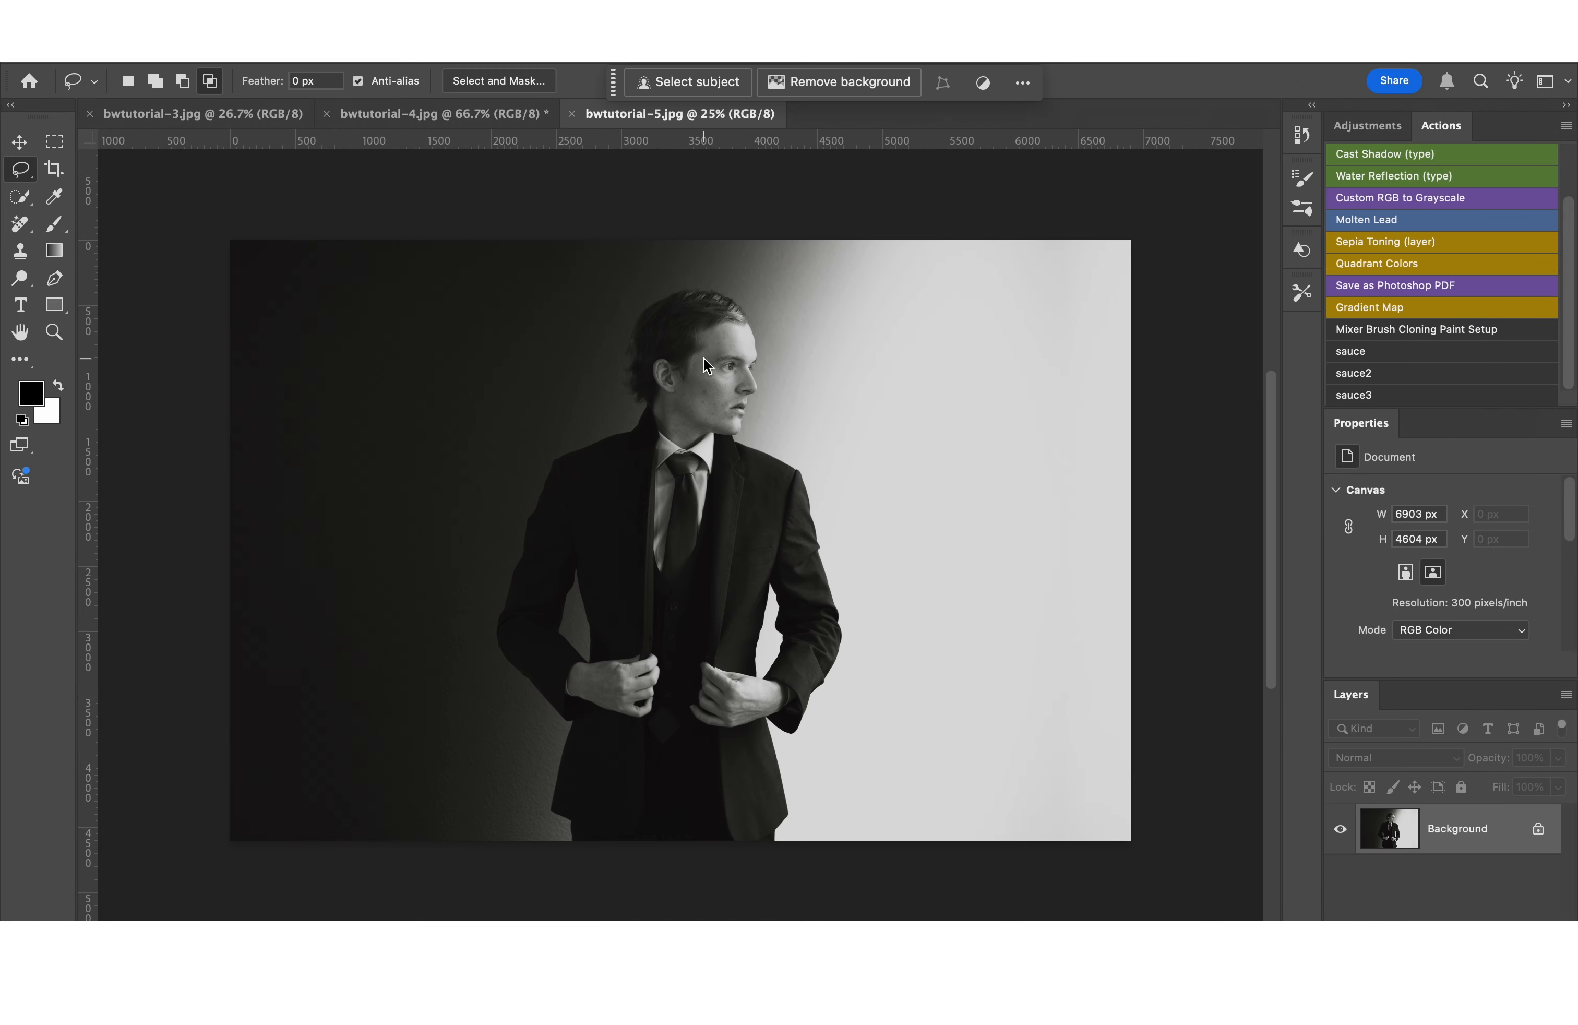
Step: Examine the skin blemishes in bwtutorial-5.jpg at 200% and compare them with the same area in bwtutorial-4.jpg
key(super+plus)
key(super+plus)
key(super+plus)
key(super+plus)
key(super+plus)
key(super+plus)
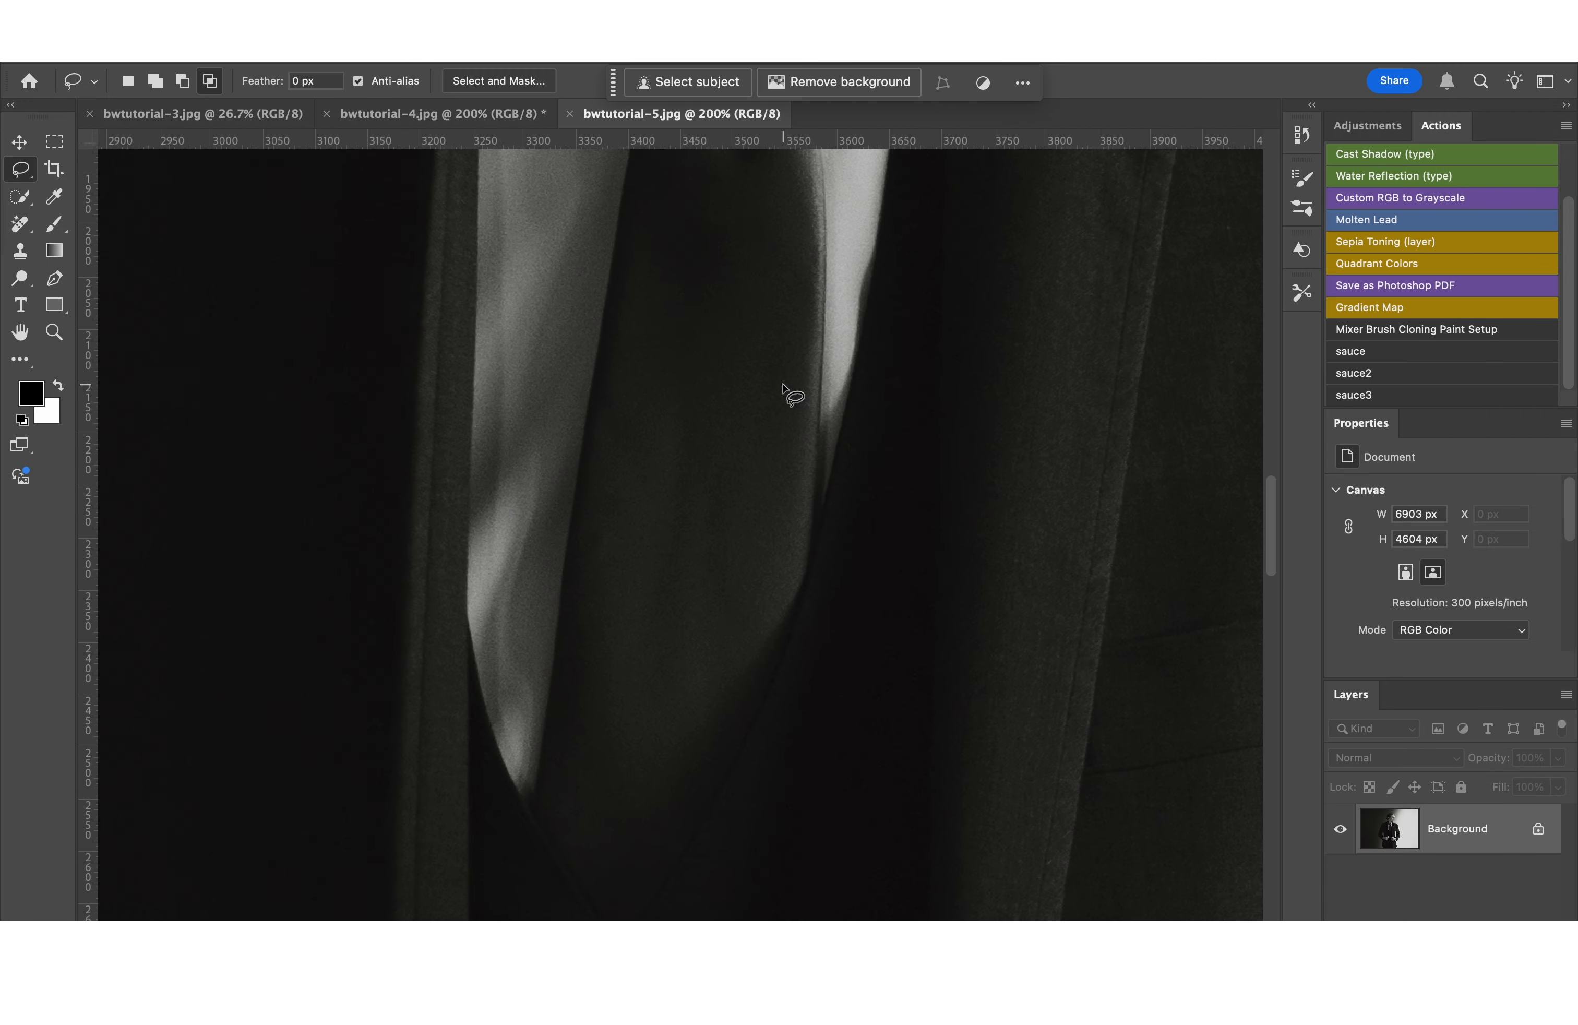
scroll(793, 399, up, 5)
scroll(794, 399, up, 10)
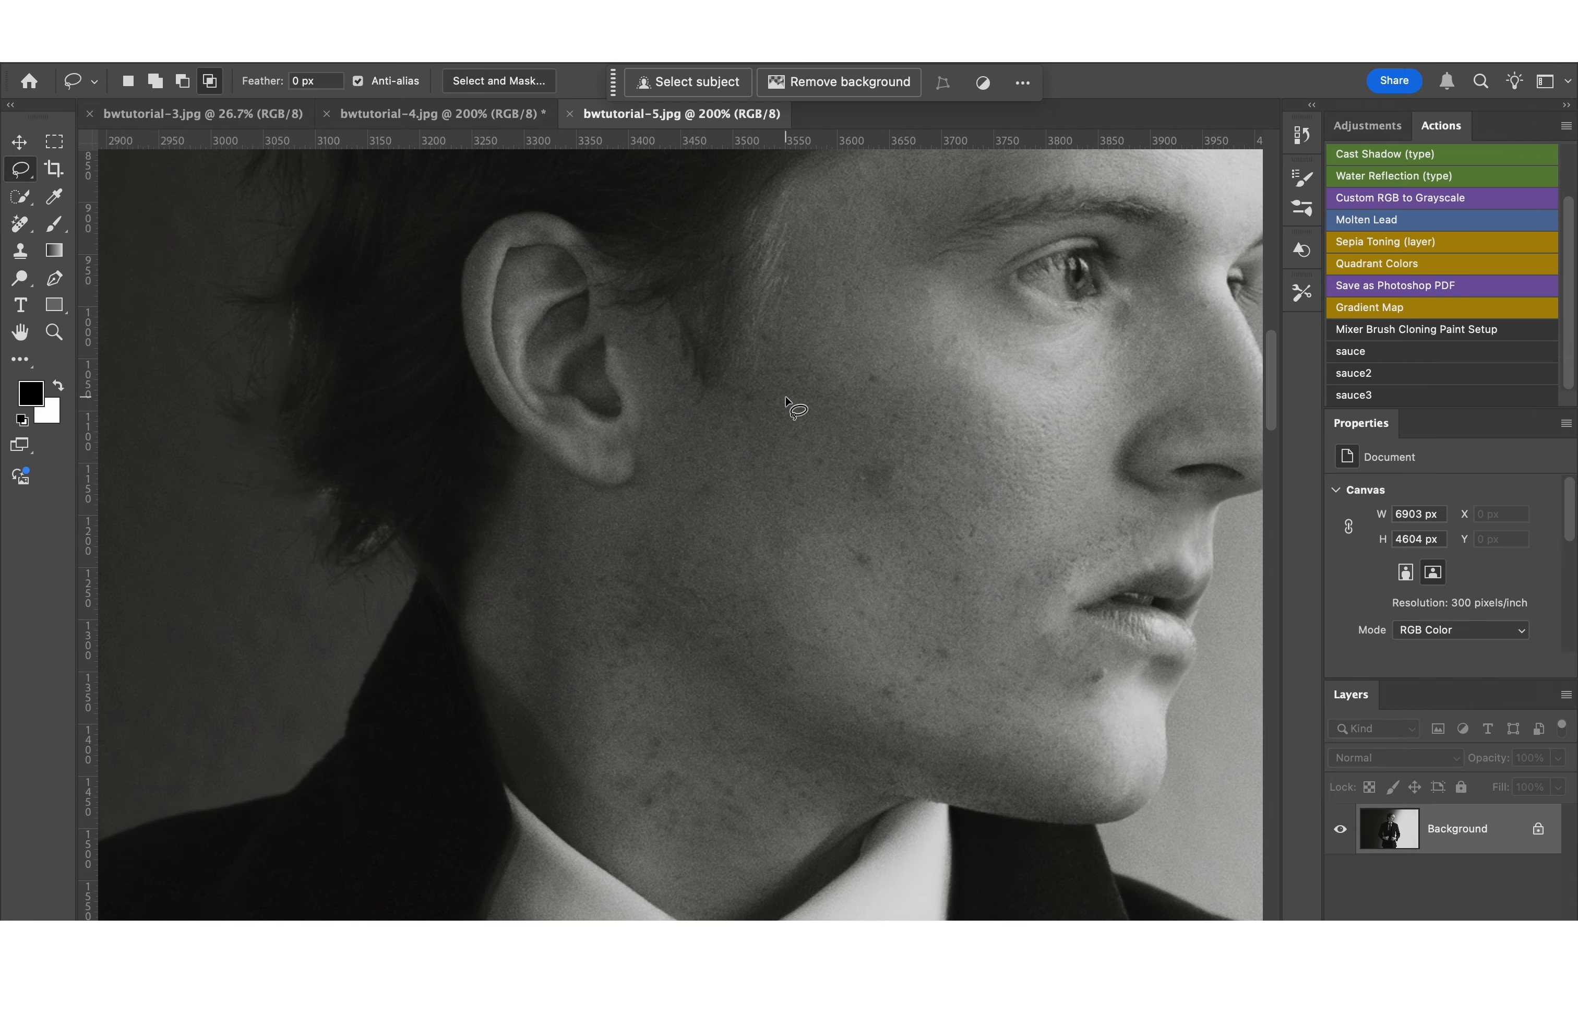
click(525, 115)
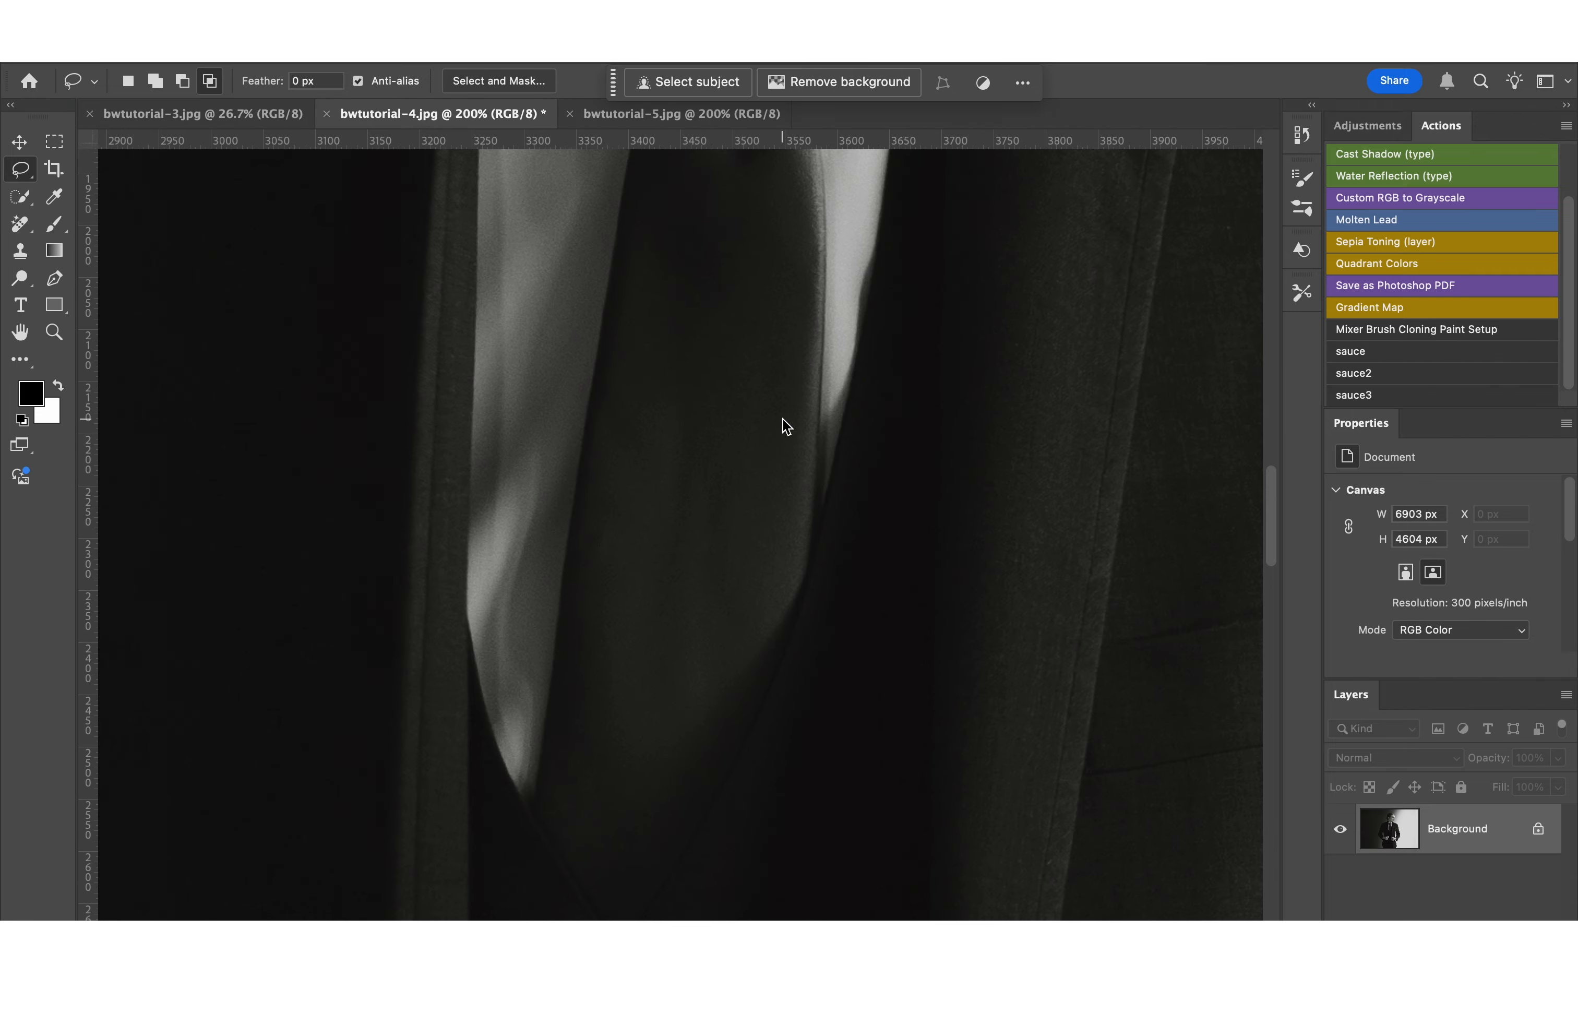
scroll(785, 426, up, 10)
click(599, 116)
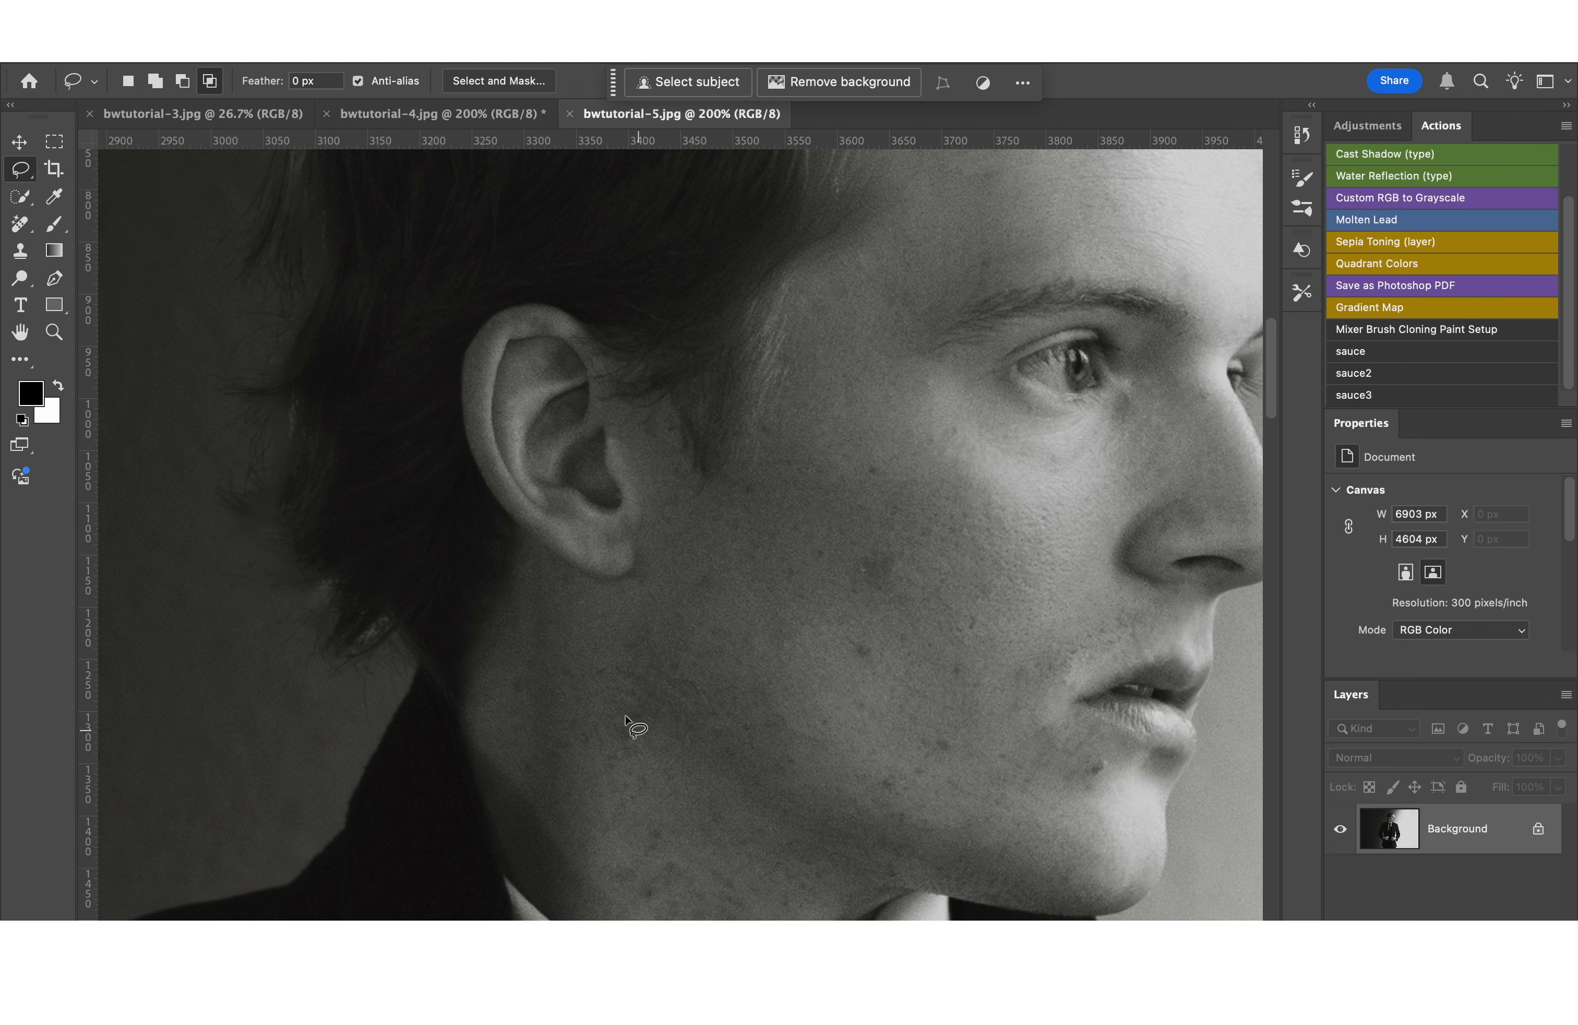
Step: Reselect the blemishes on the man's face and neck and run Generative Fill with the prompt "remove"
scroll(692, 679, down, 3)
key(super+minus)
scroll(970, 610, up, 4)
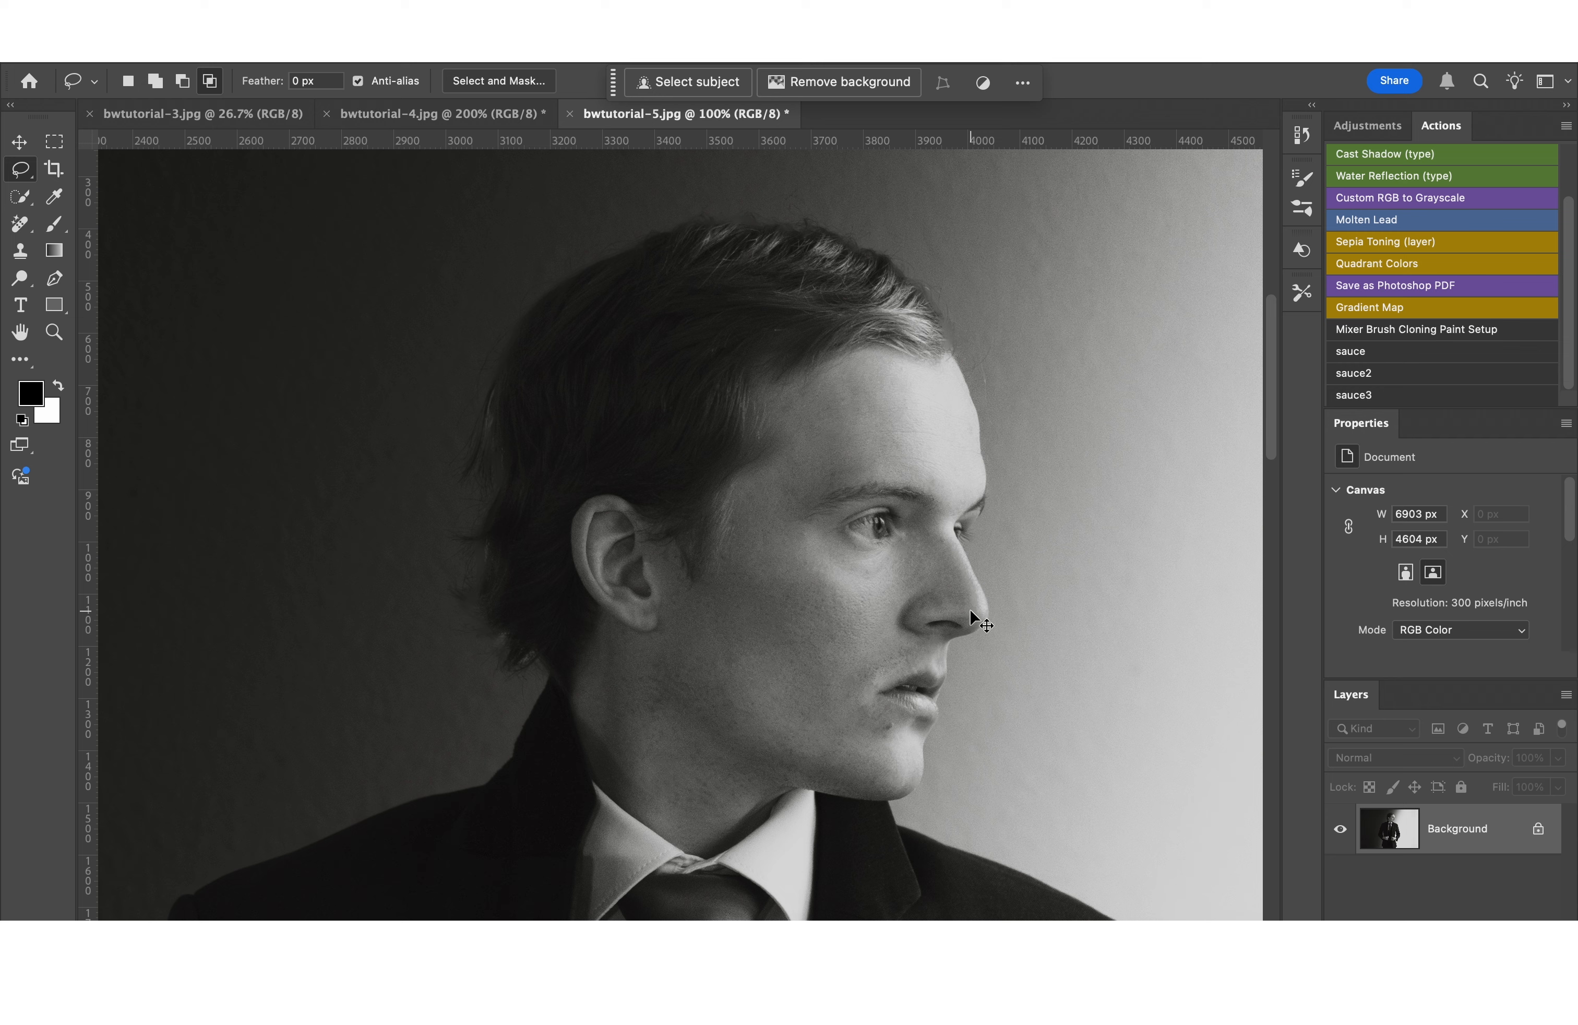
key(super+shift+d)
click(718, 83)
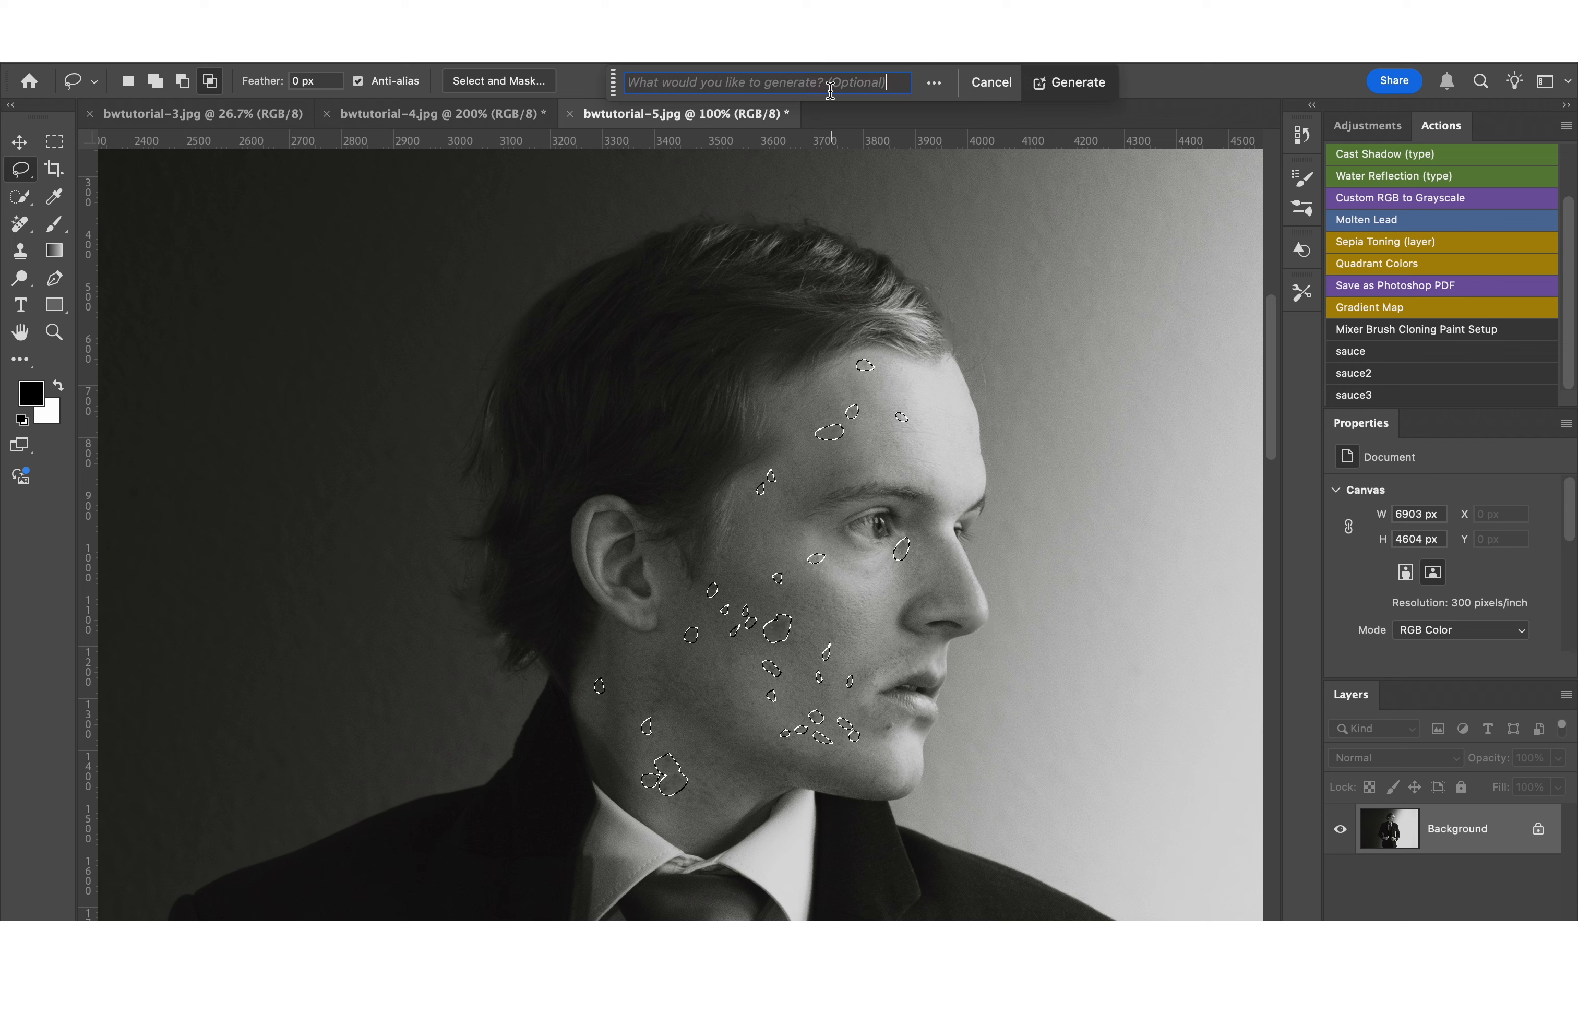
text(remove)
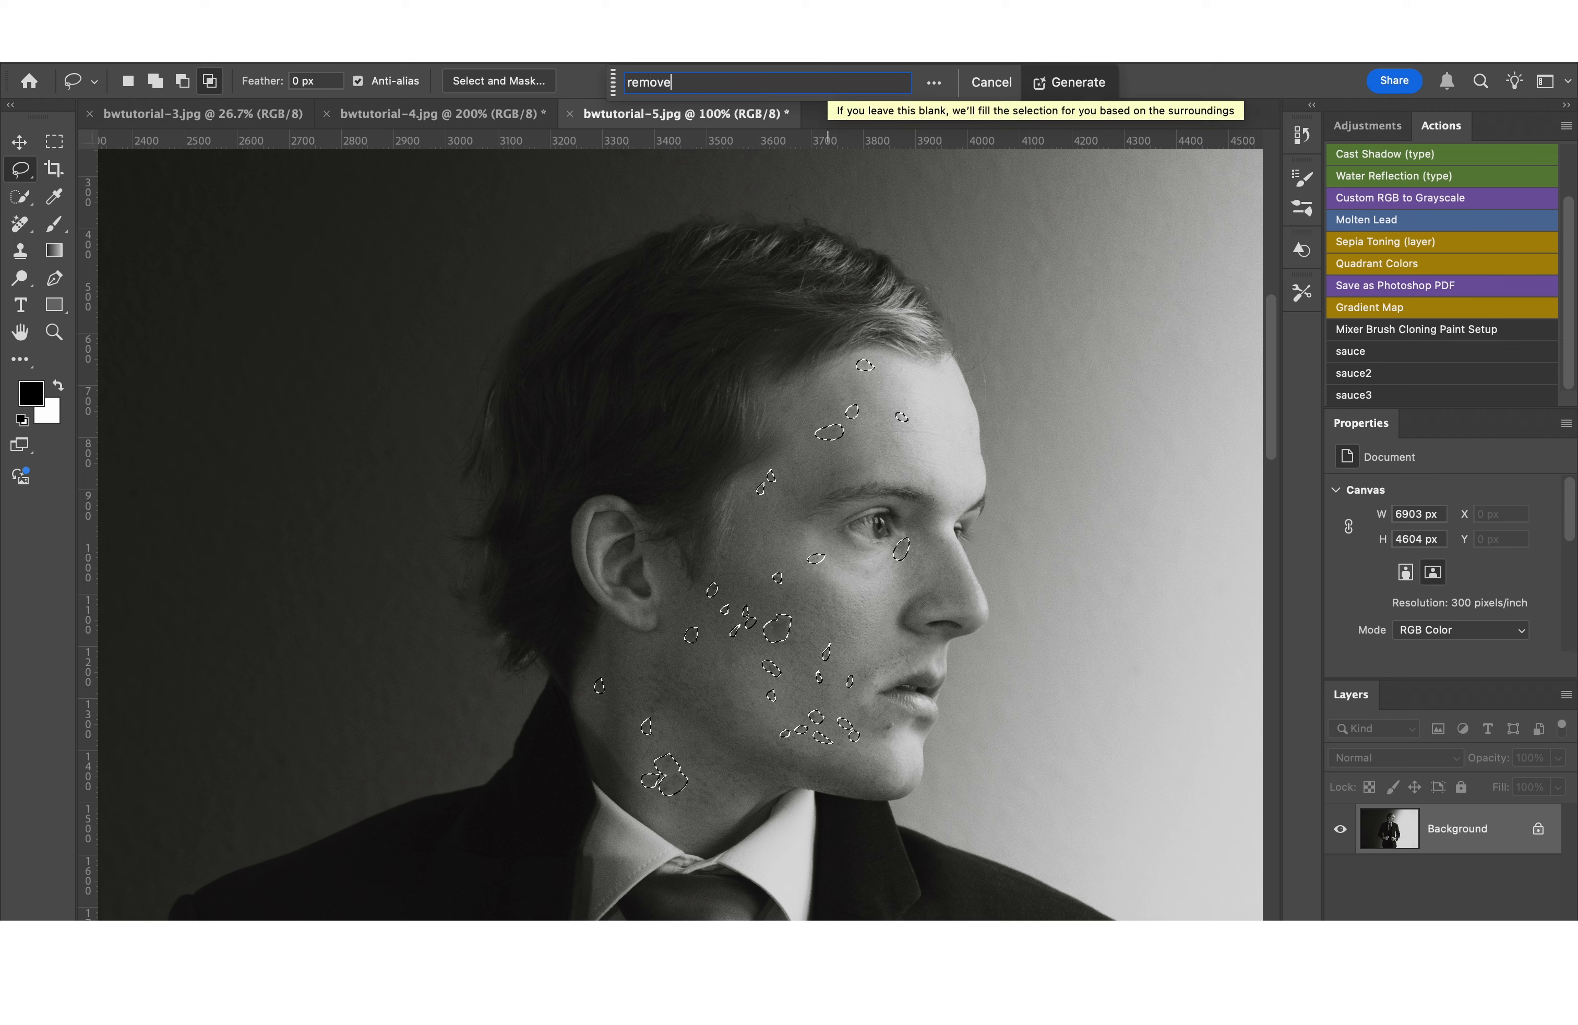
key(Return)
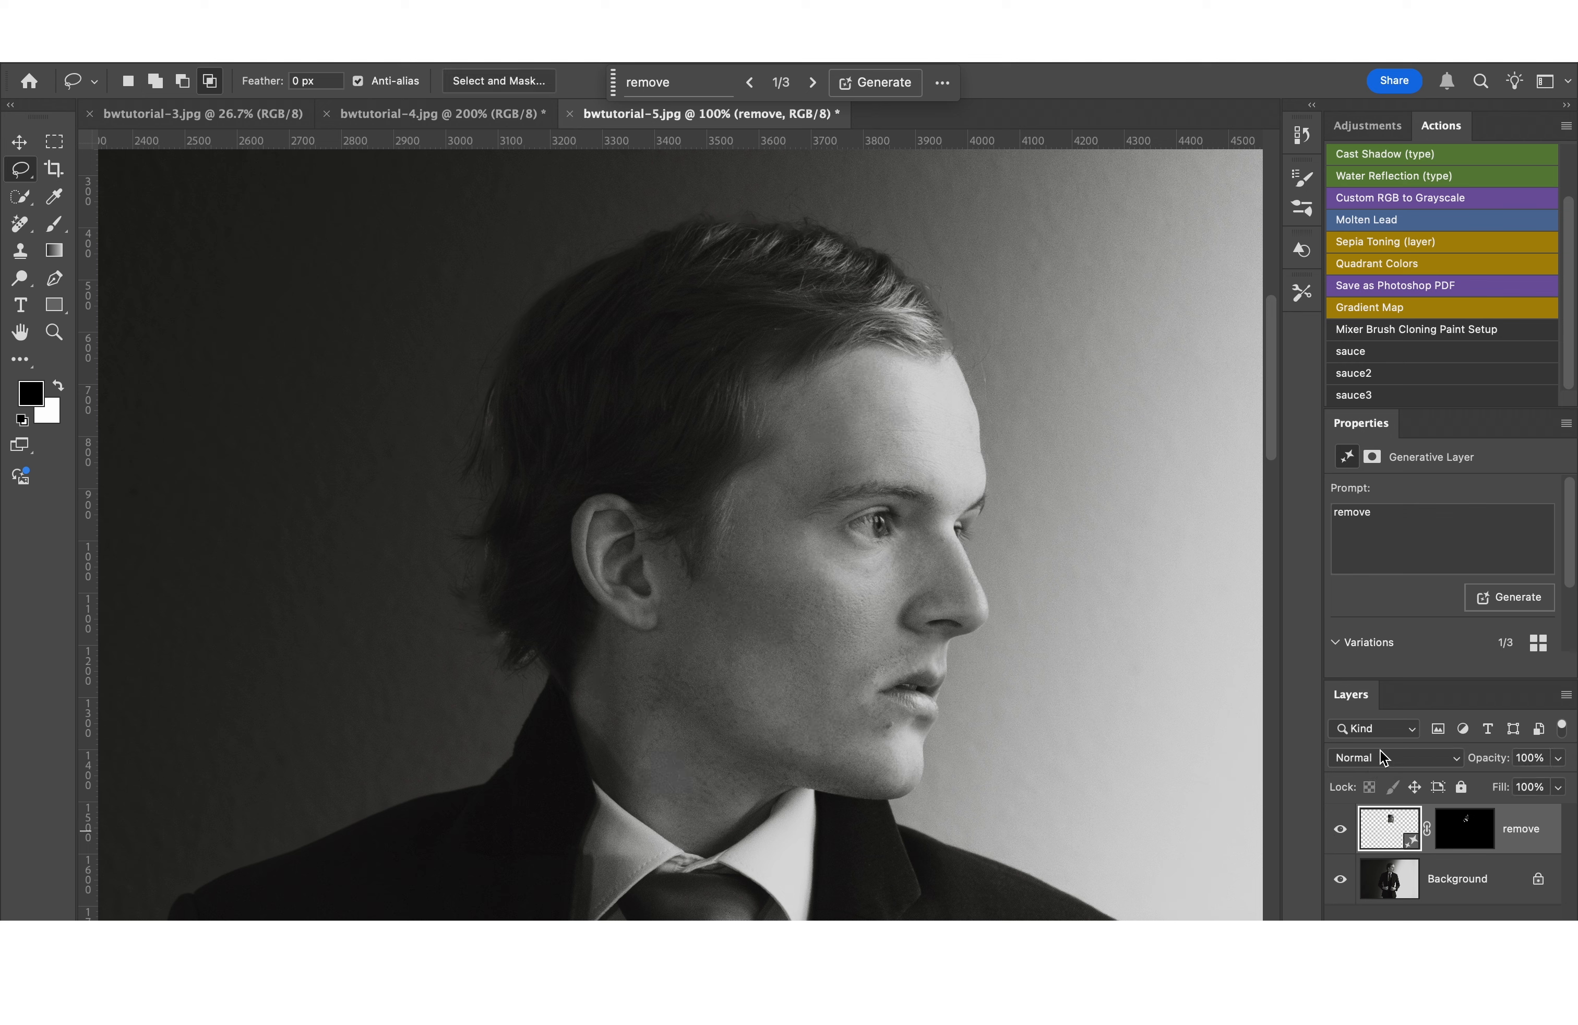
Step: Preview the generated blemish-removal variations, keep the first one, and compare the face with the remove layer hidden and shown
scroll(1464, 672, down, 2)
click(1450, 622)
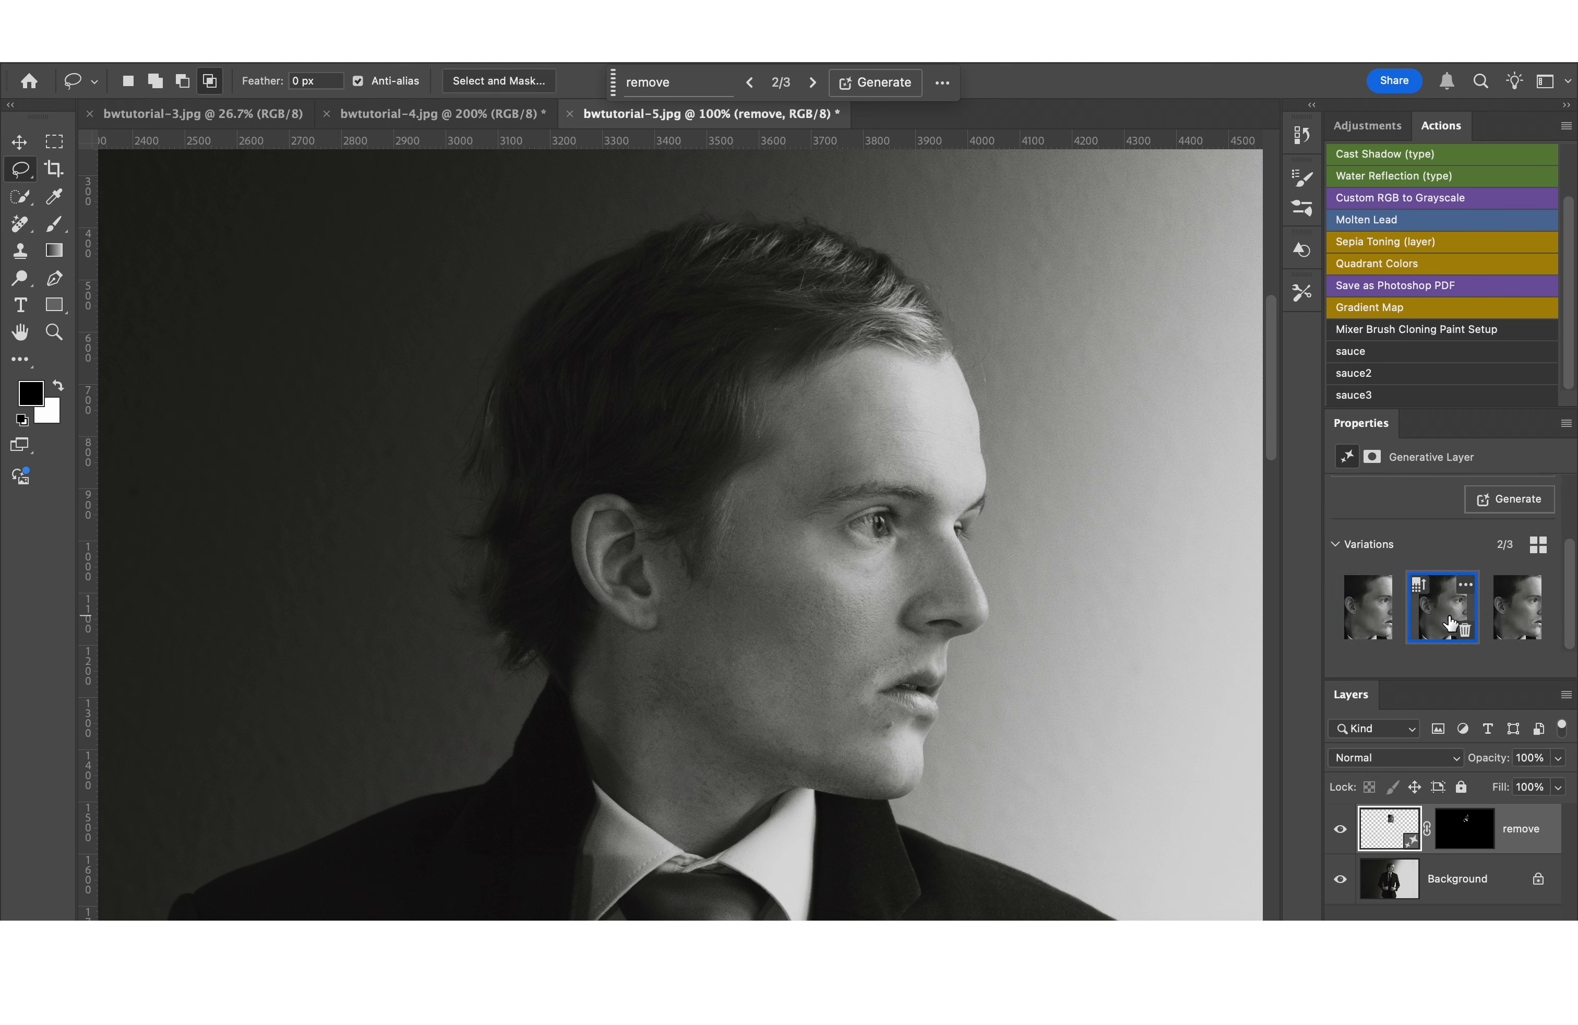
click(1523, 622)
click(1341, 831)
click(1341, 831)
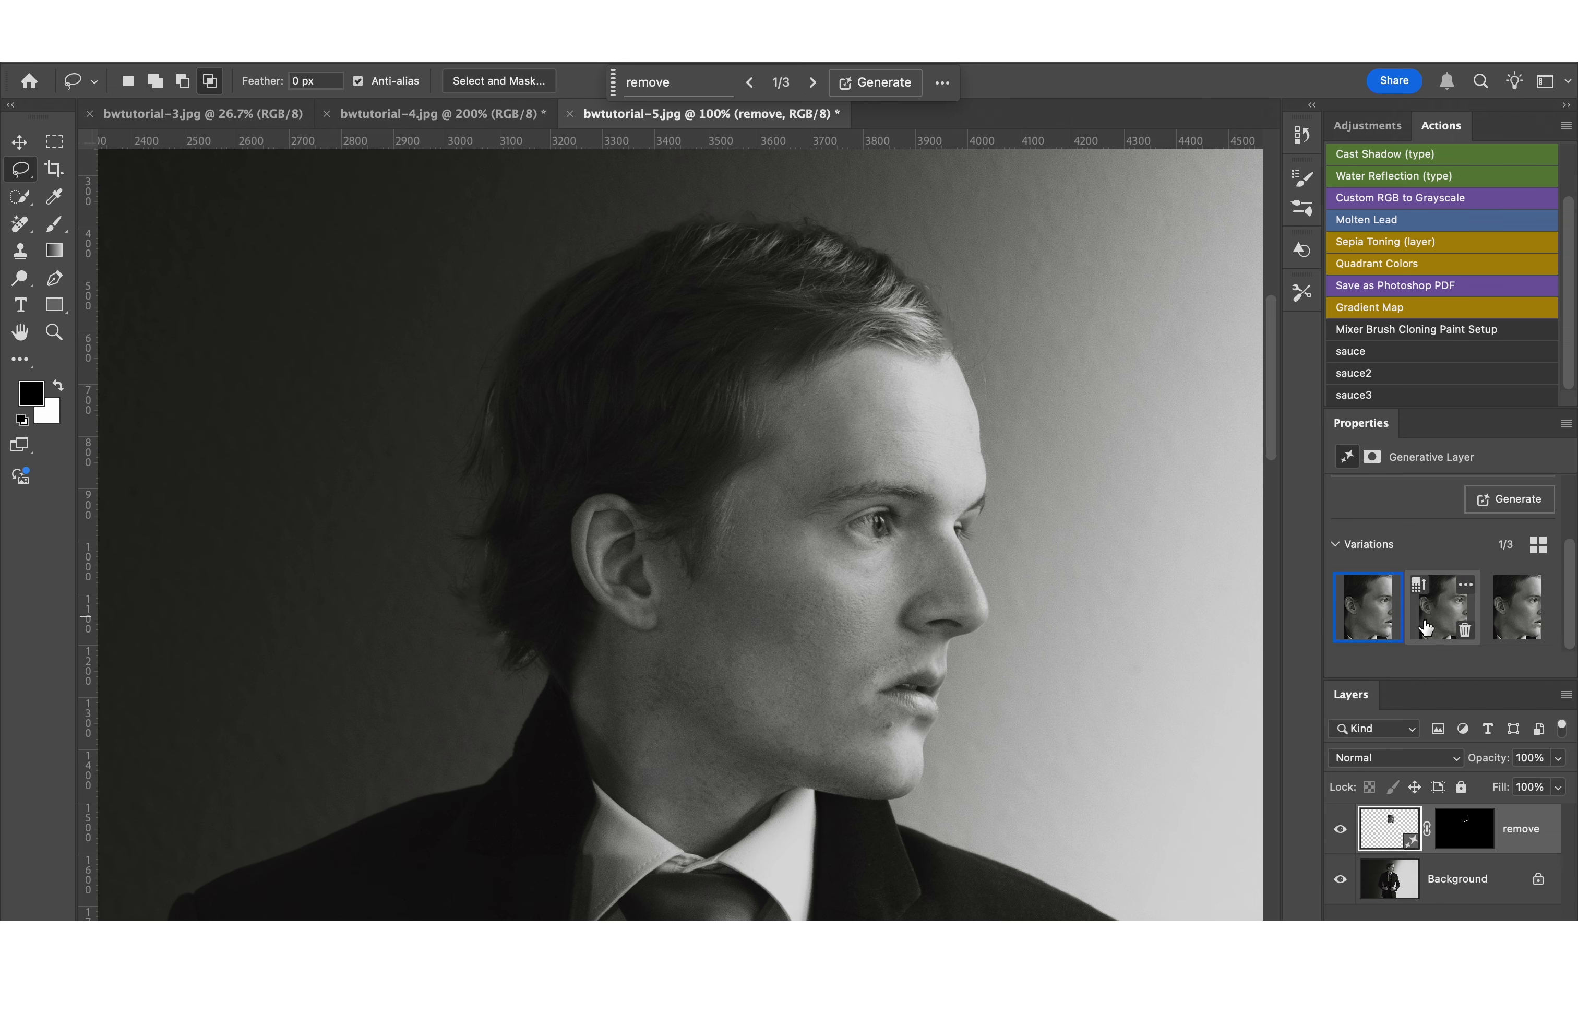
right_click(1473, 892)
click(1270, 873)
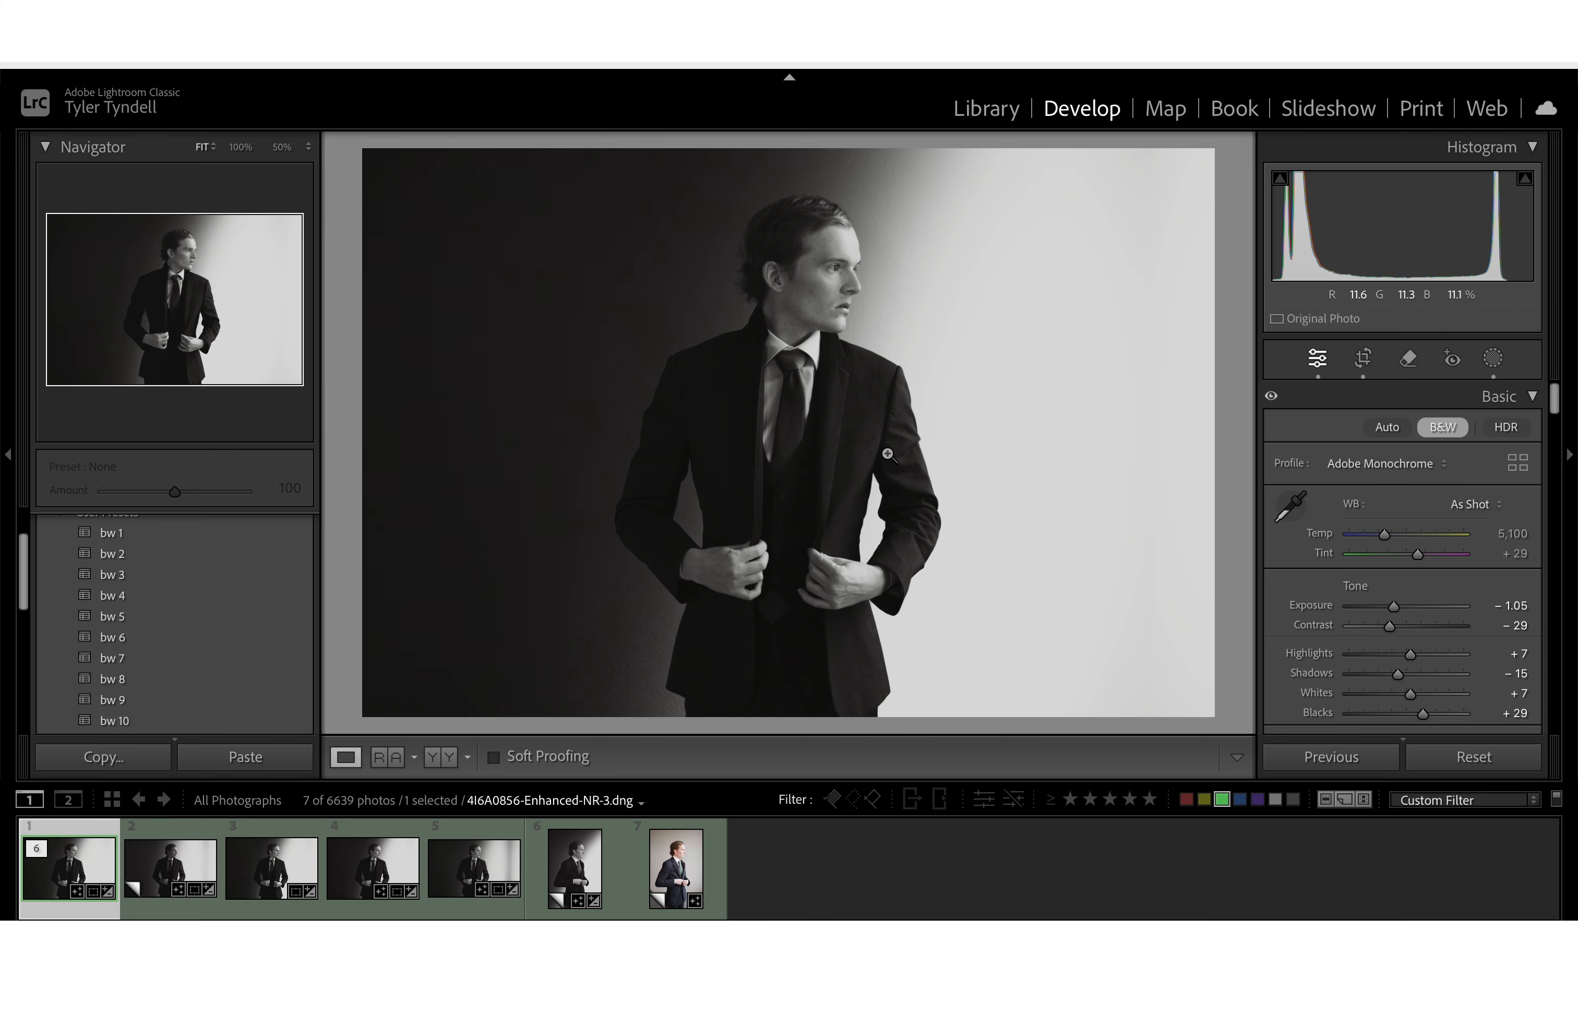
Step: Create a linear gradient mask over the dark side of the portrait, subtract the background, and lower its exposure to -0.77
click(1493, 358)
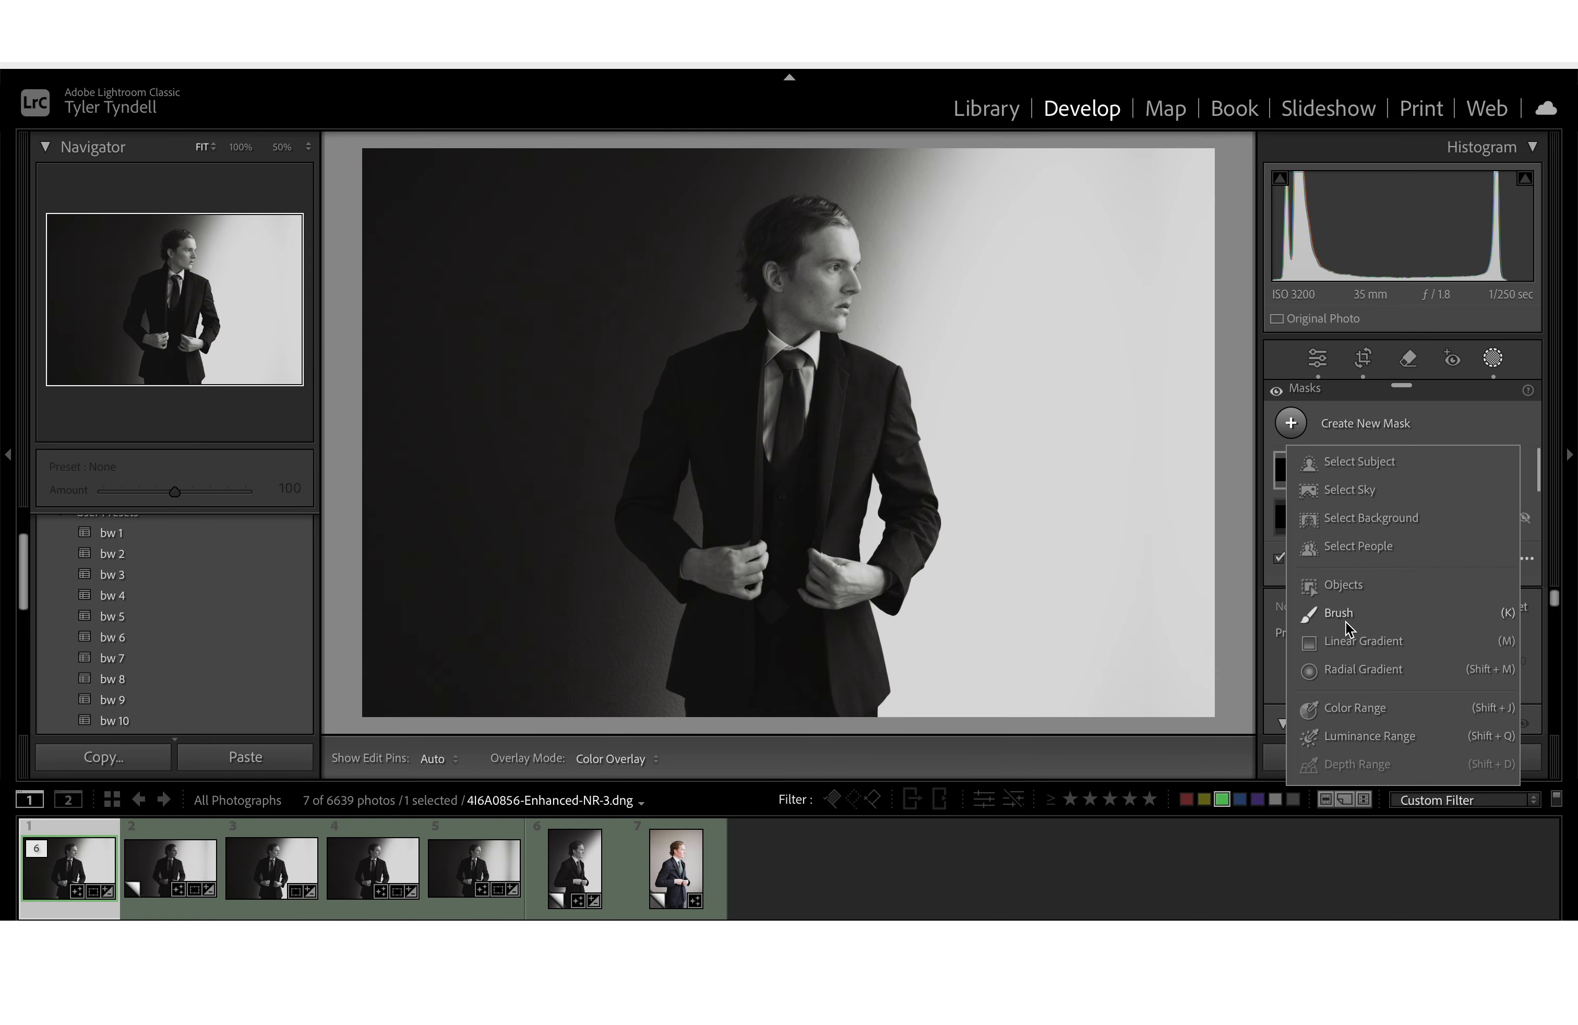
click(1350, 632)
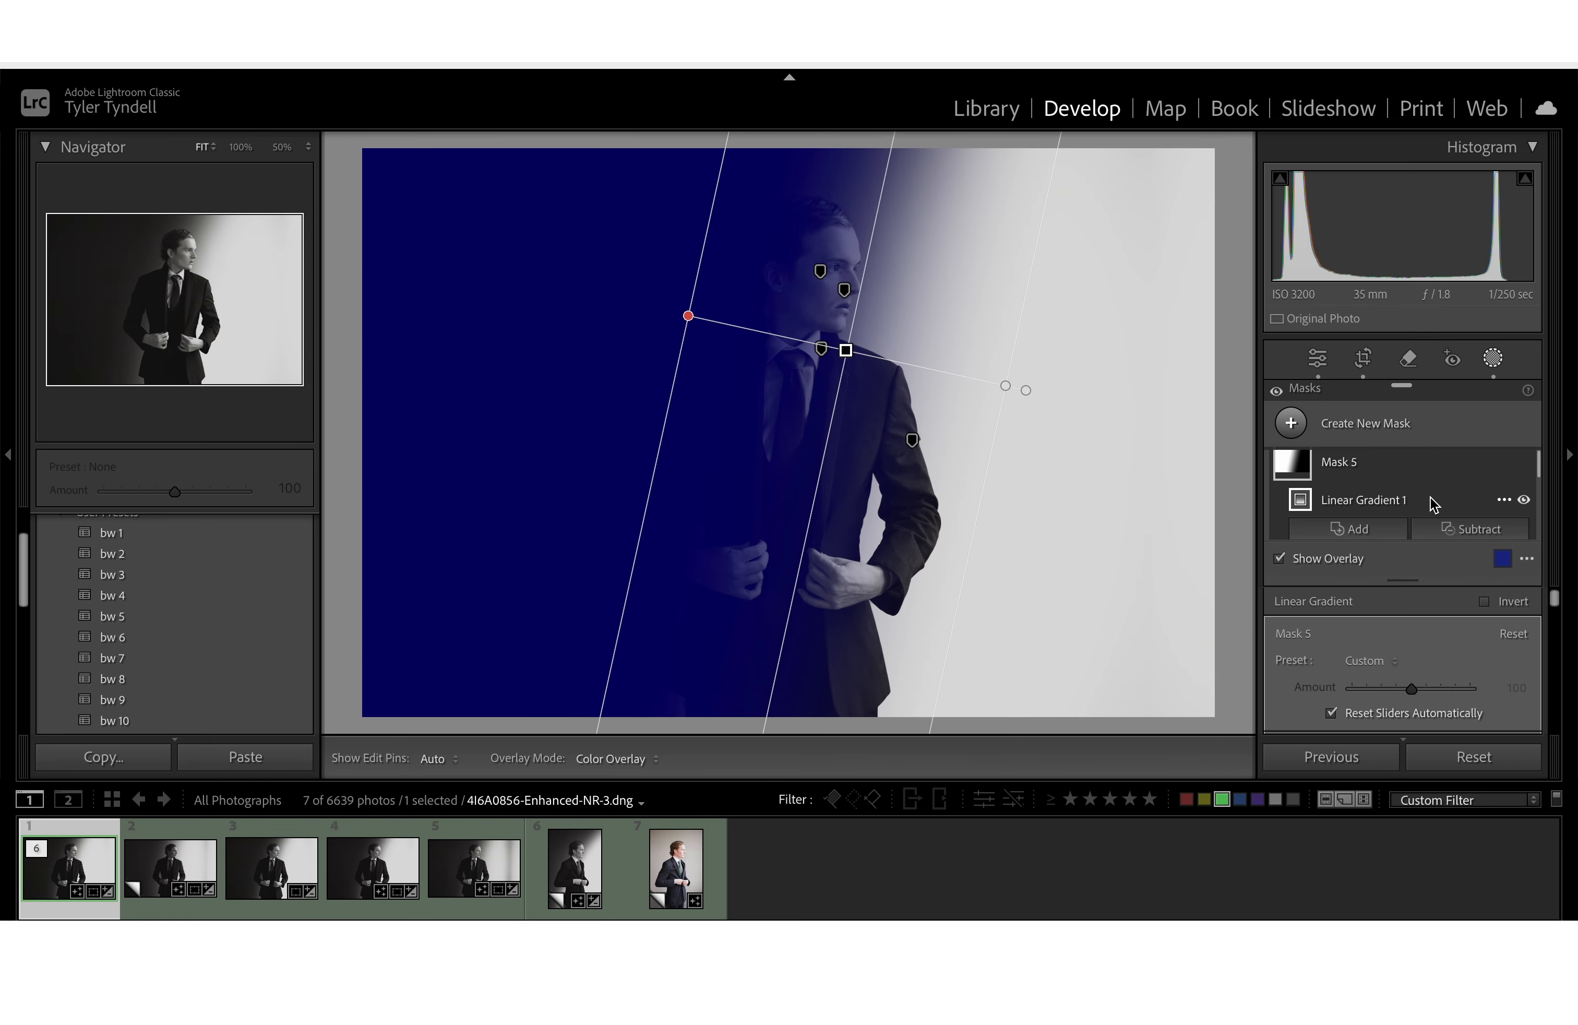
click(1473, 530)
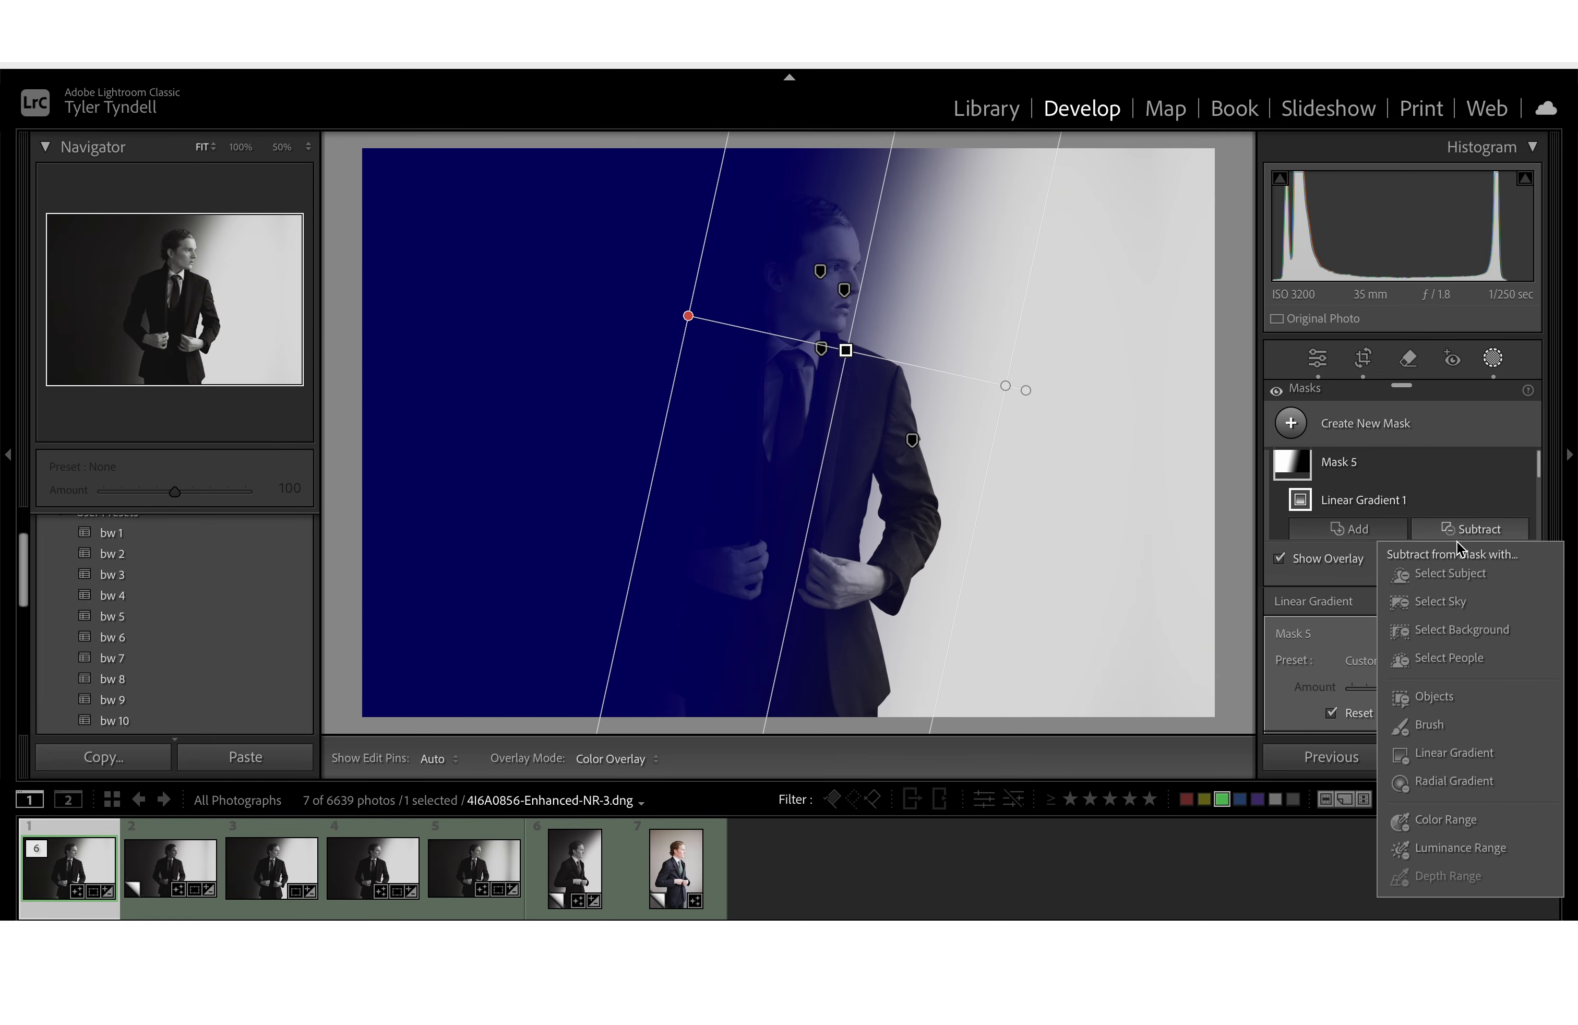
click(1445, 637)
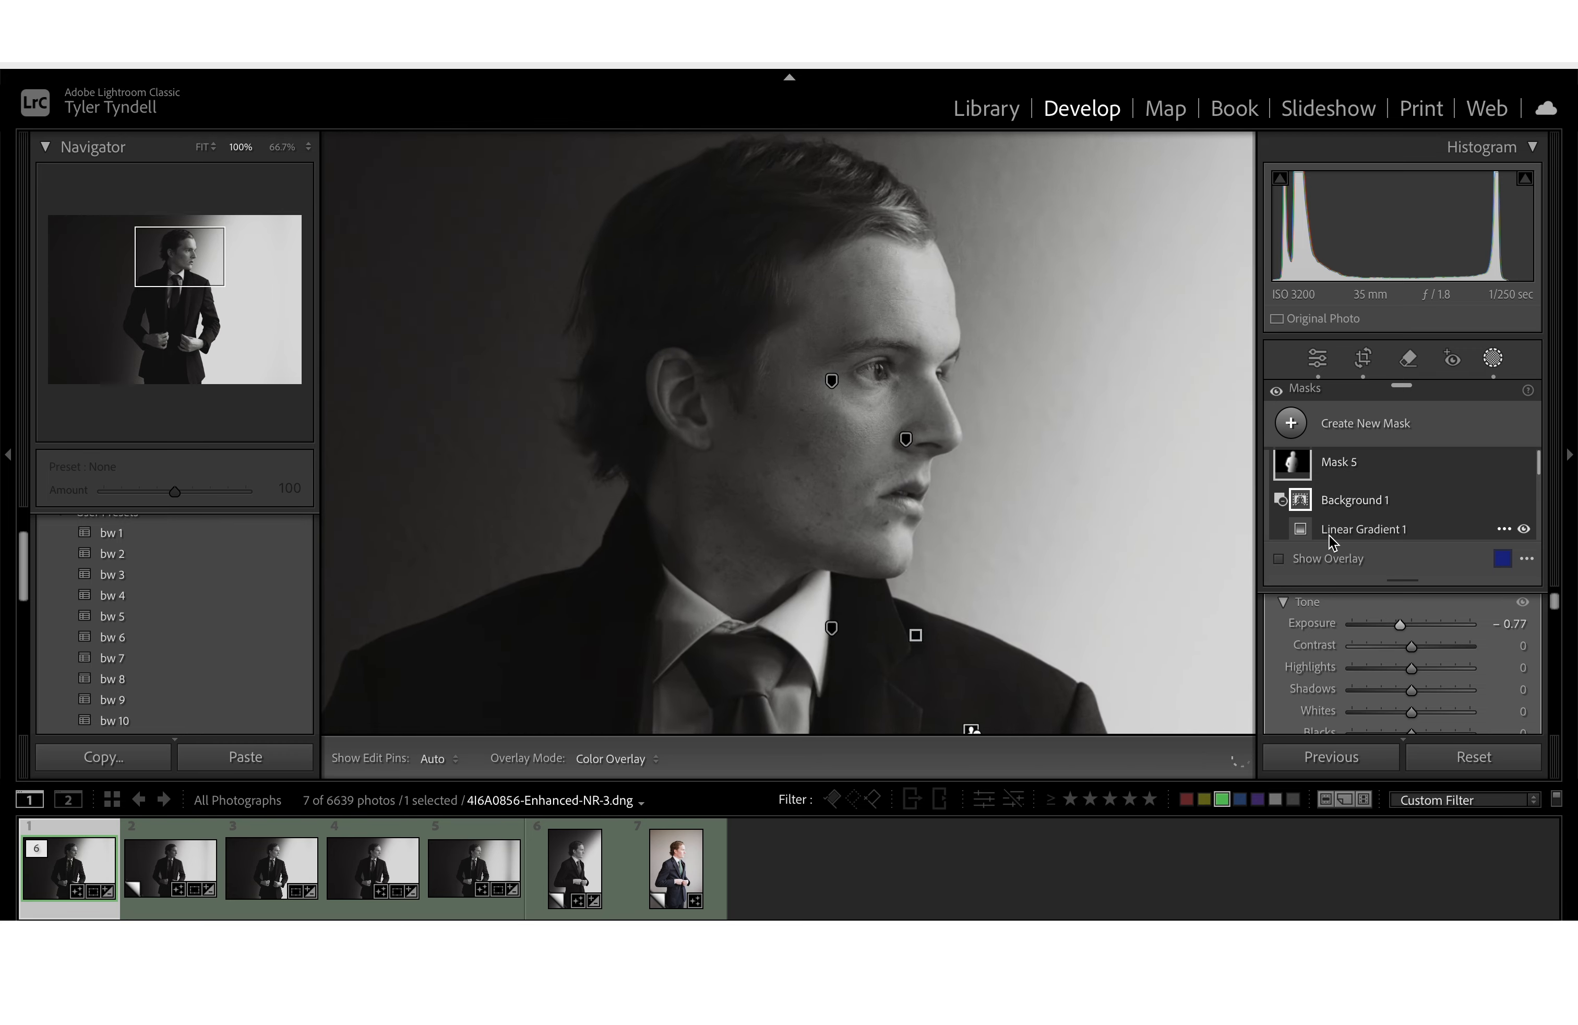
Step: Compare the face with the new gradient mask, Mask 5, hidden and shown
key(super+equal)
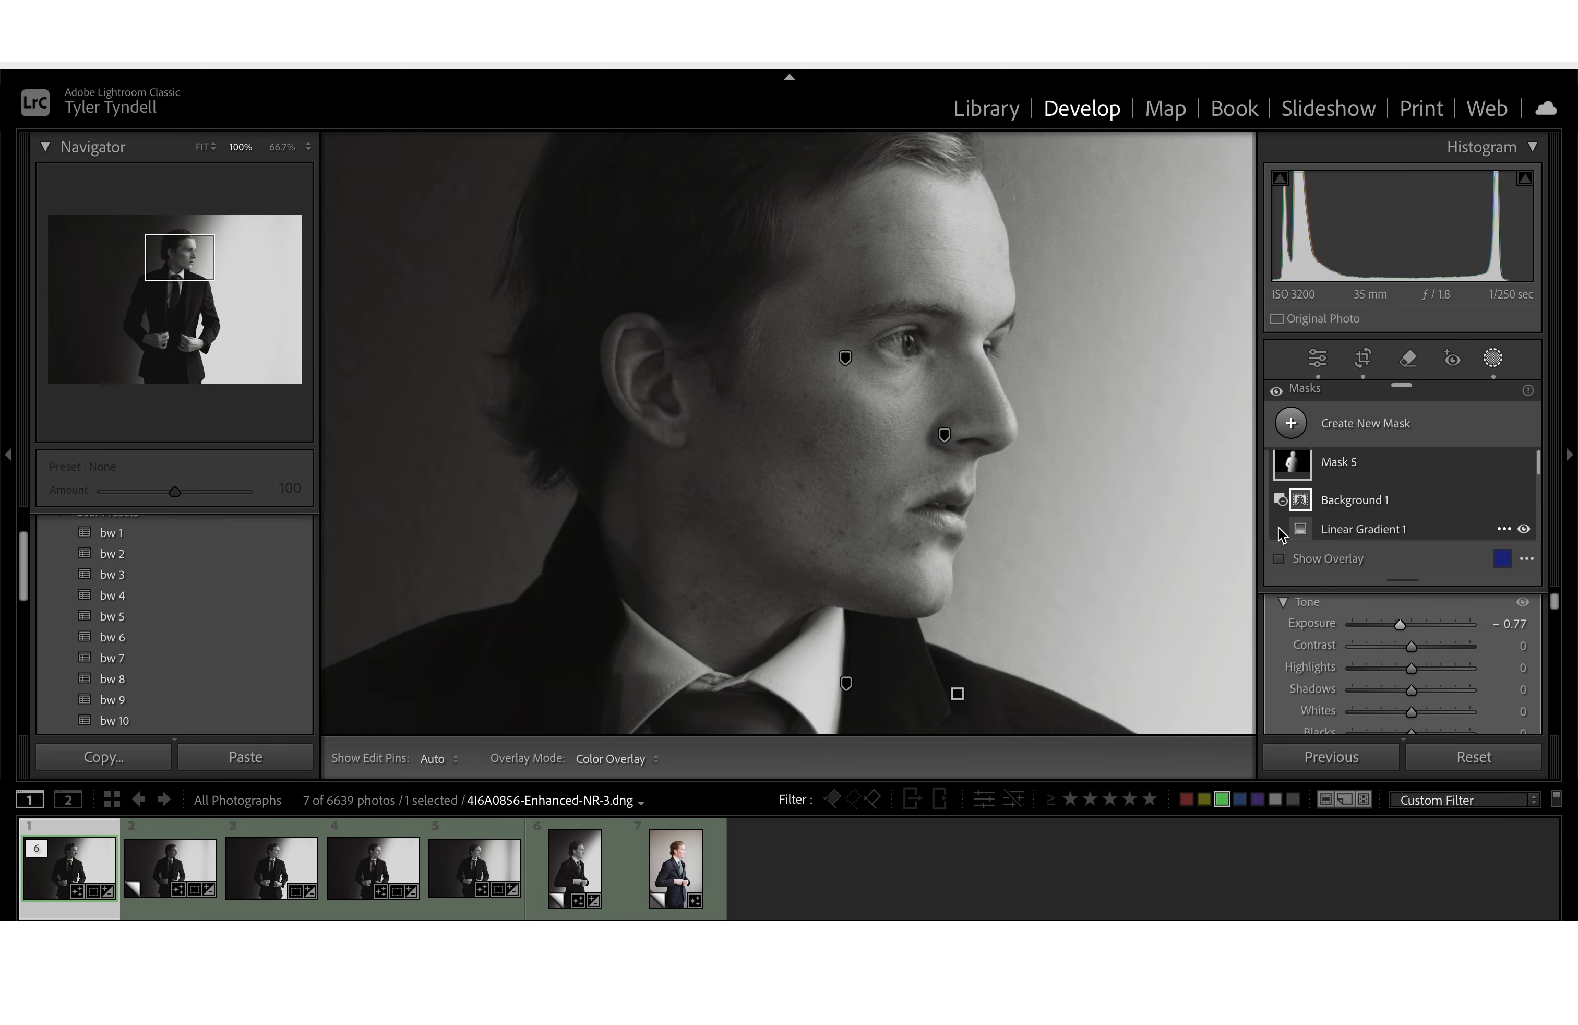
click(846, 360)
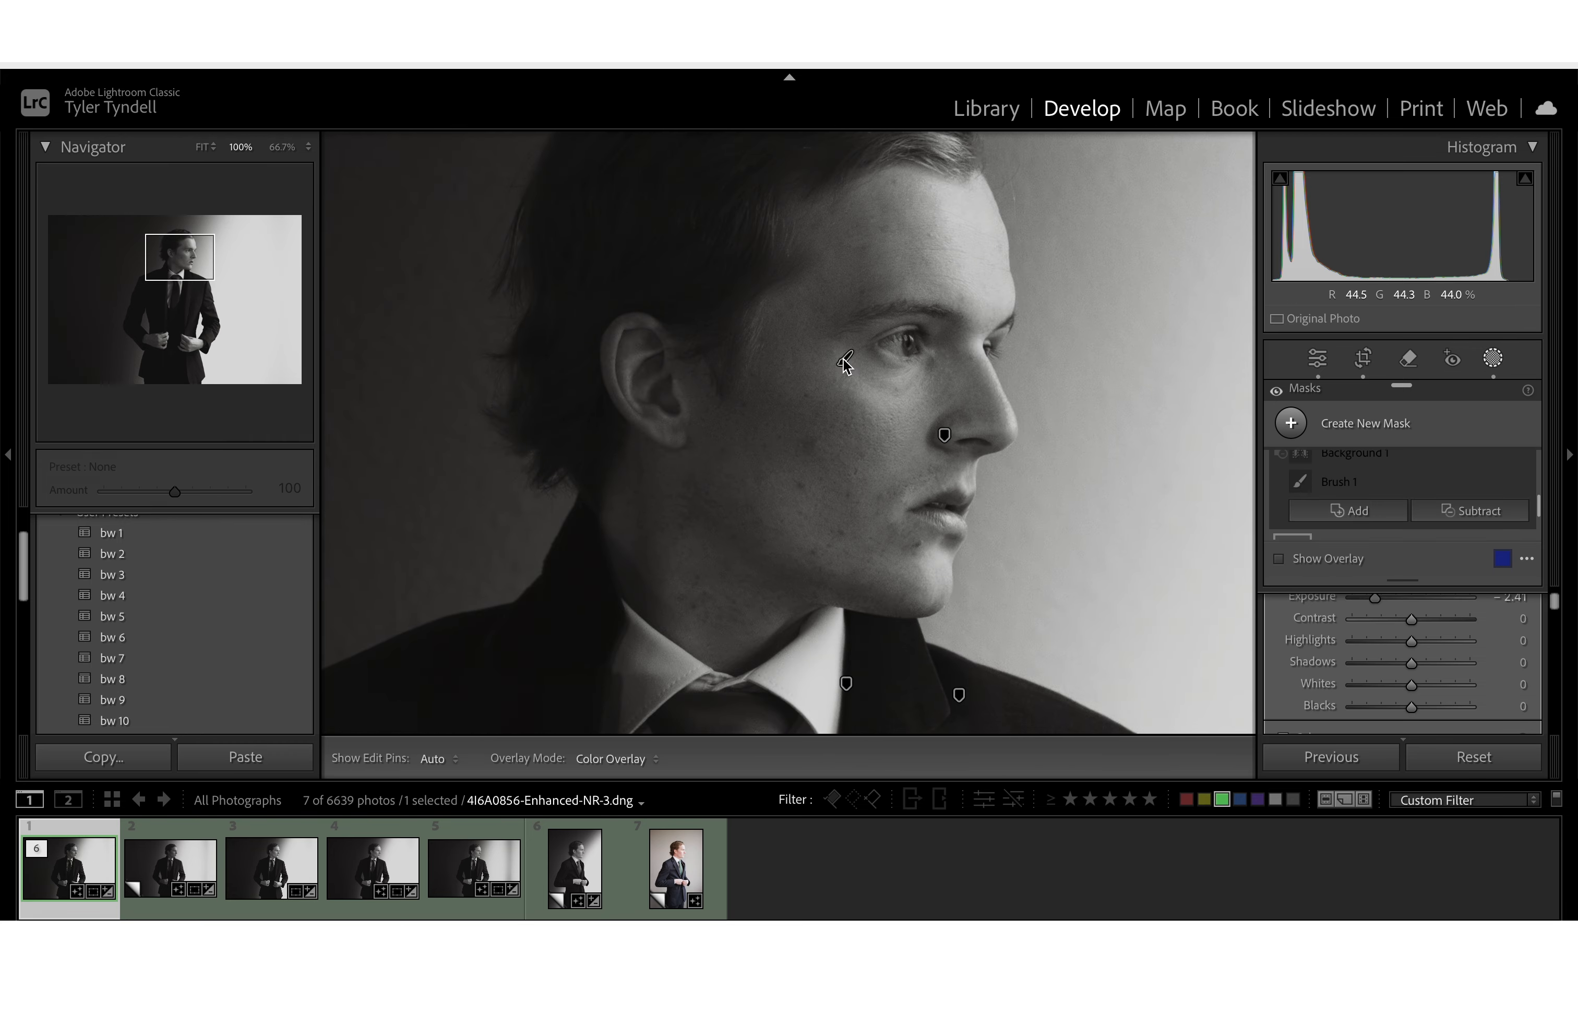
click(958, 694)
scroll(1457, 489, up, 2)
click(1520, 471)
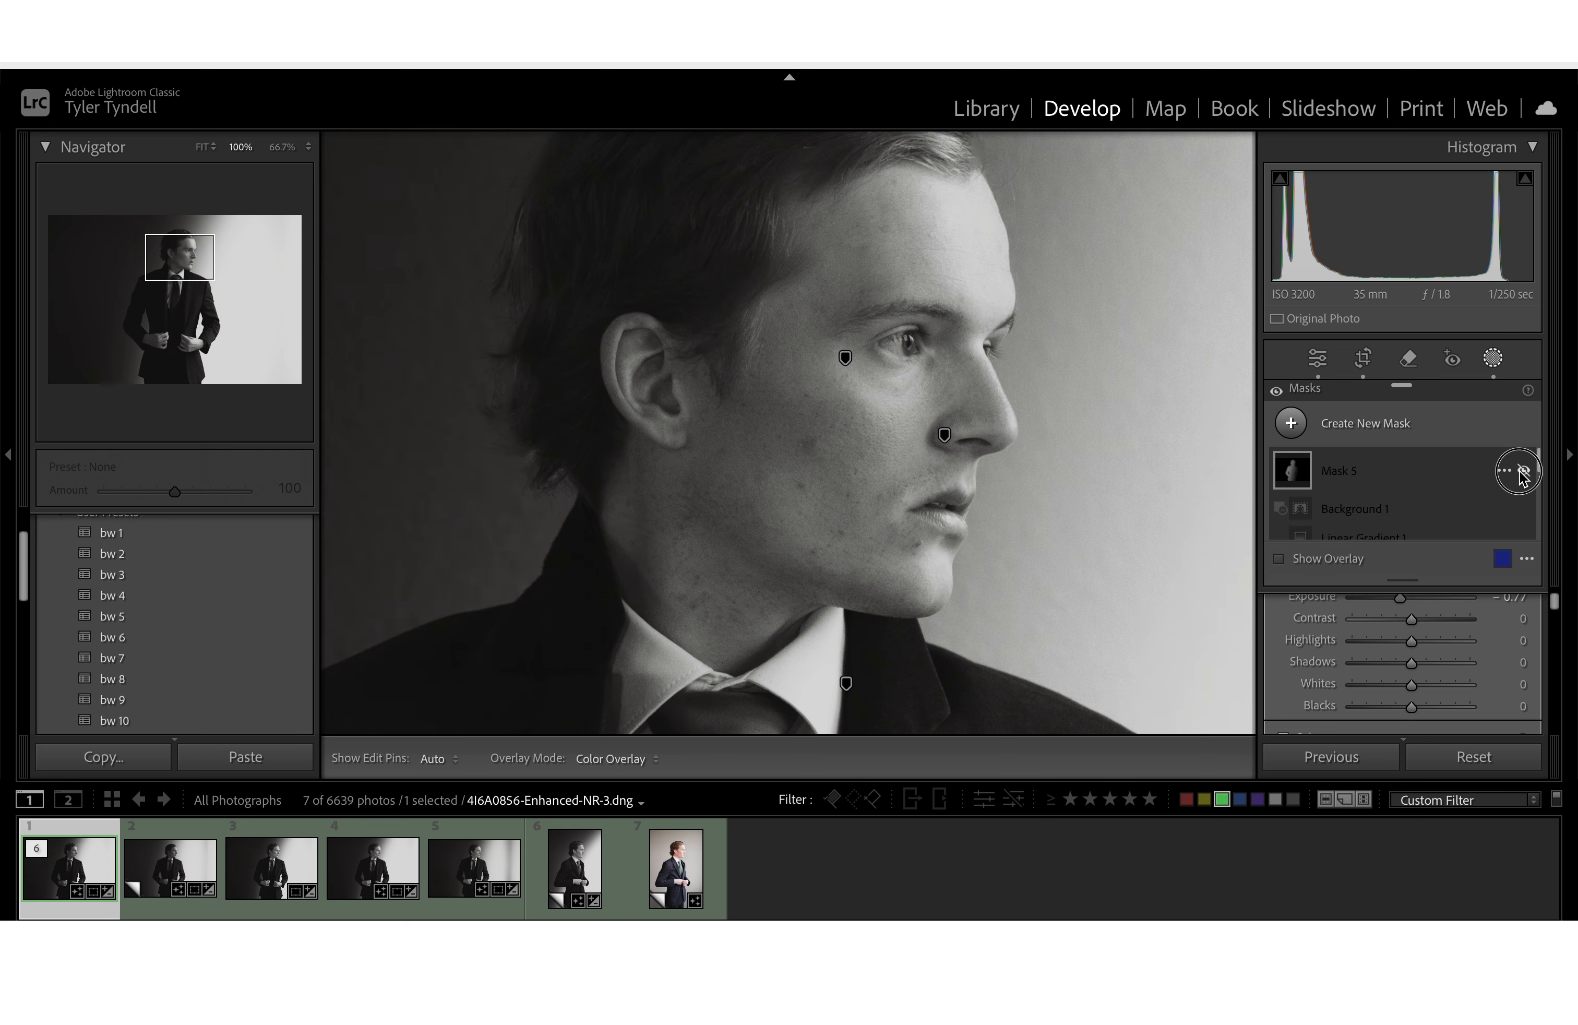
click(1522, 473)
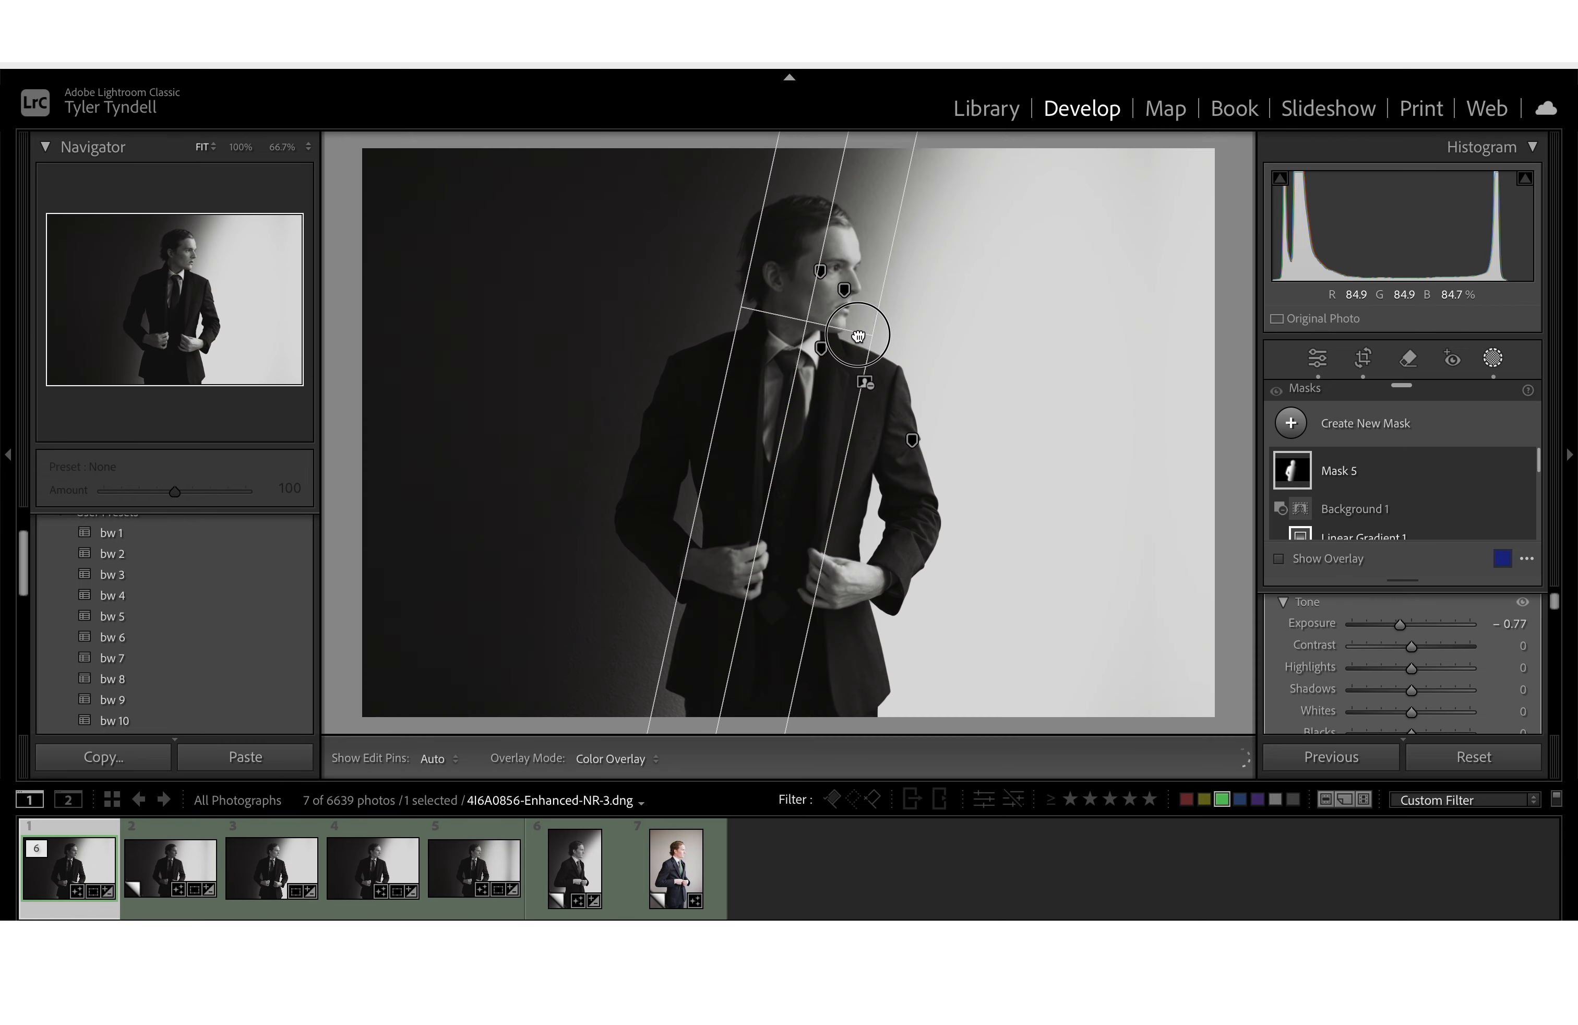
Step: Reposition the linear gradient of Mask 5 across the face to adjust where the shadow falls off
drag(871, 335, 845, 330)
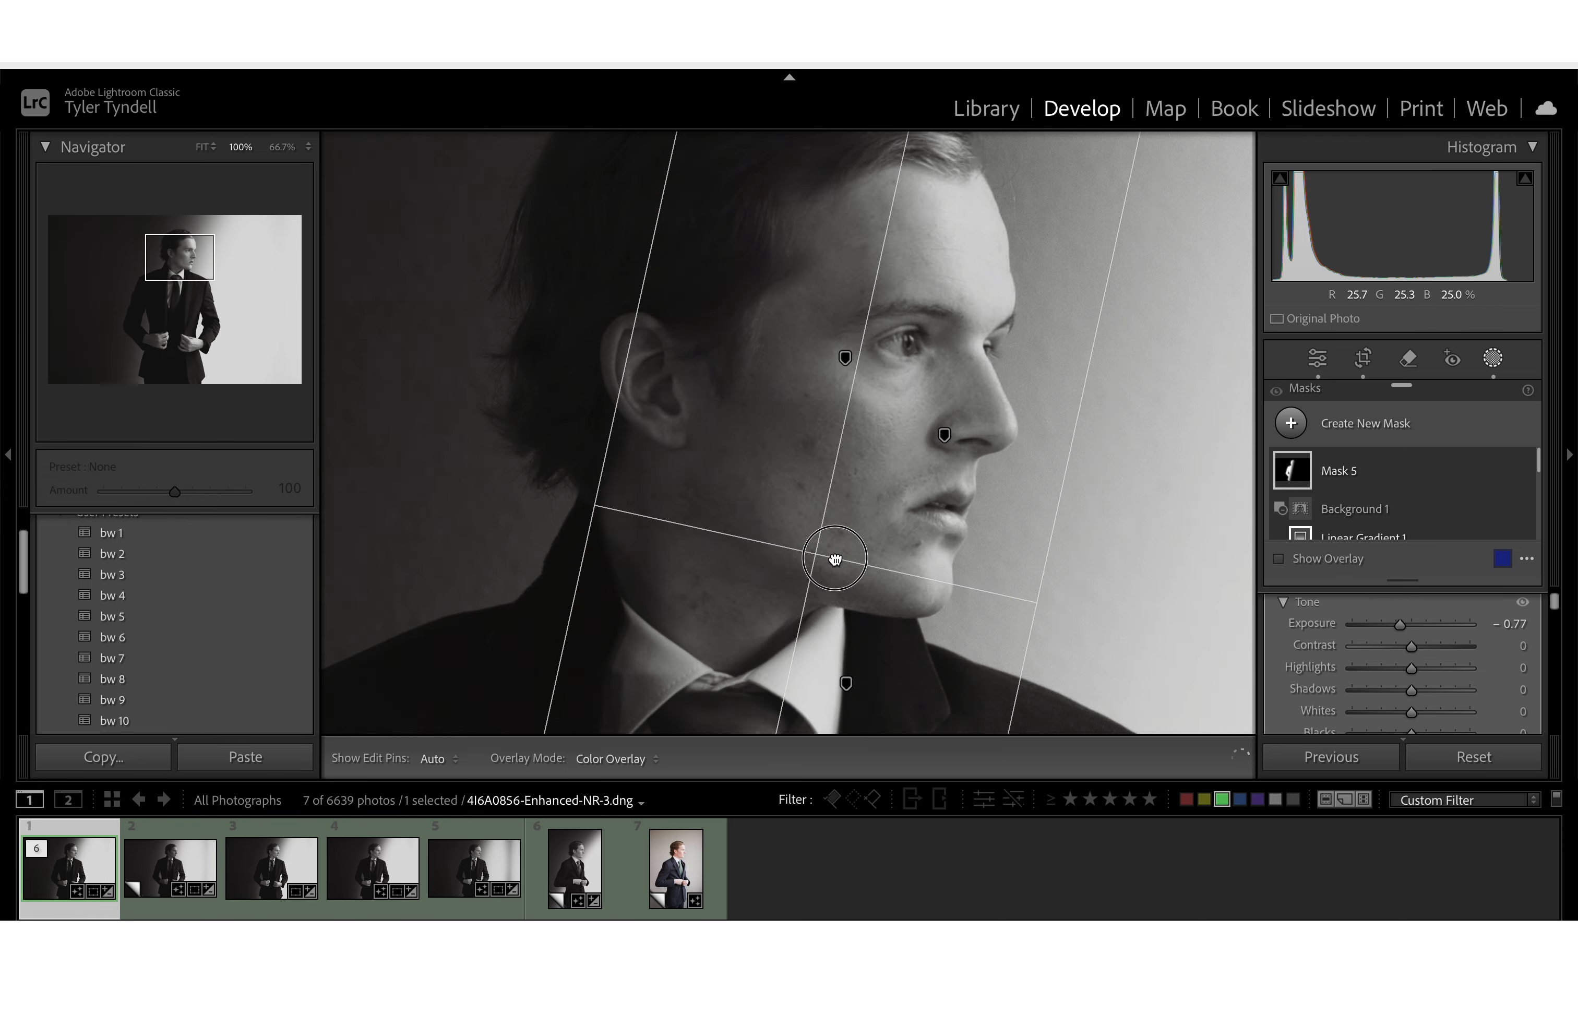
mouse_move(832, 560)
mouse_down()
mouse_move(812, 560)
mouse_move(839, 569)
mouse_up()
key(z)
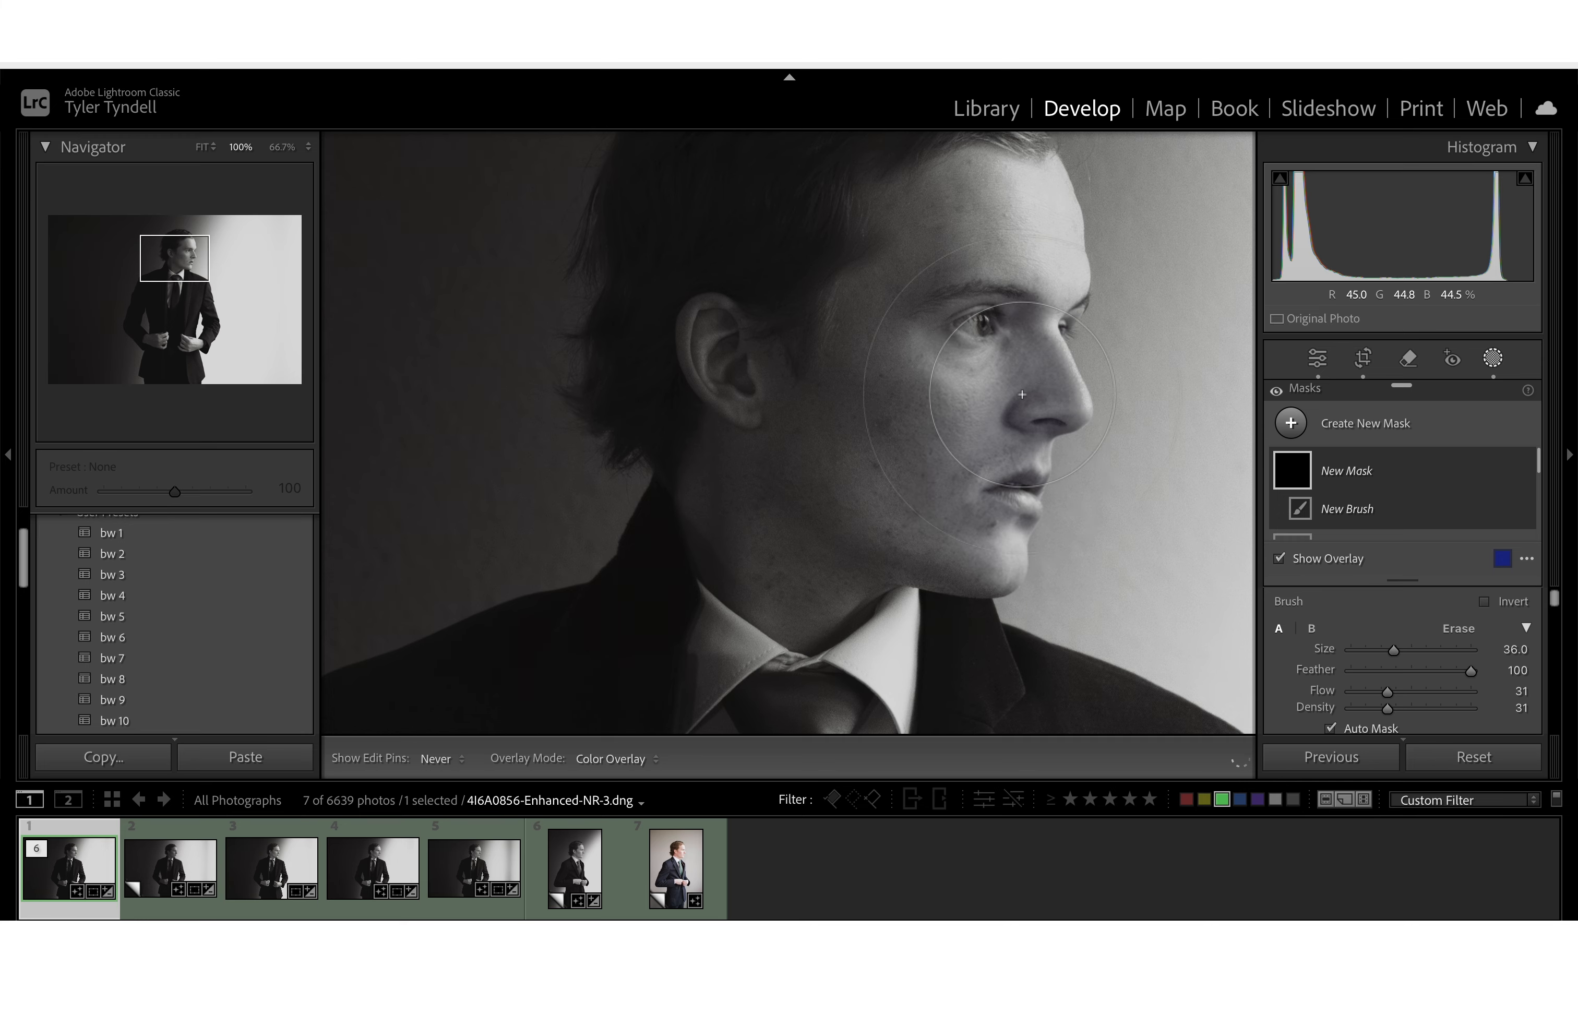
Step: Create a size 36 brush mask on the lower face and chin, and subtract the background from it
click(1021, 573)
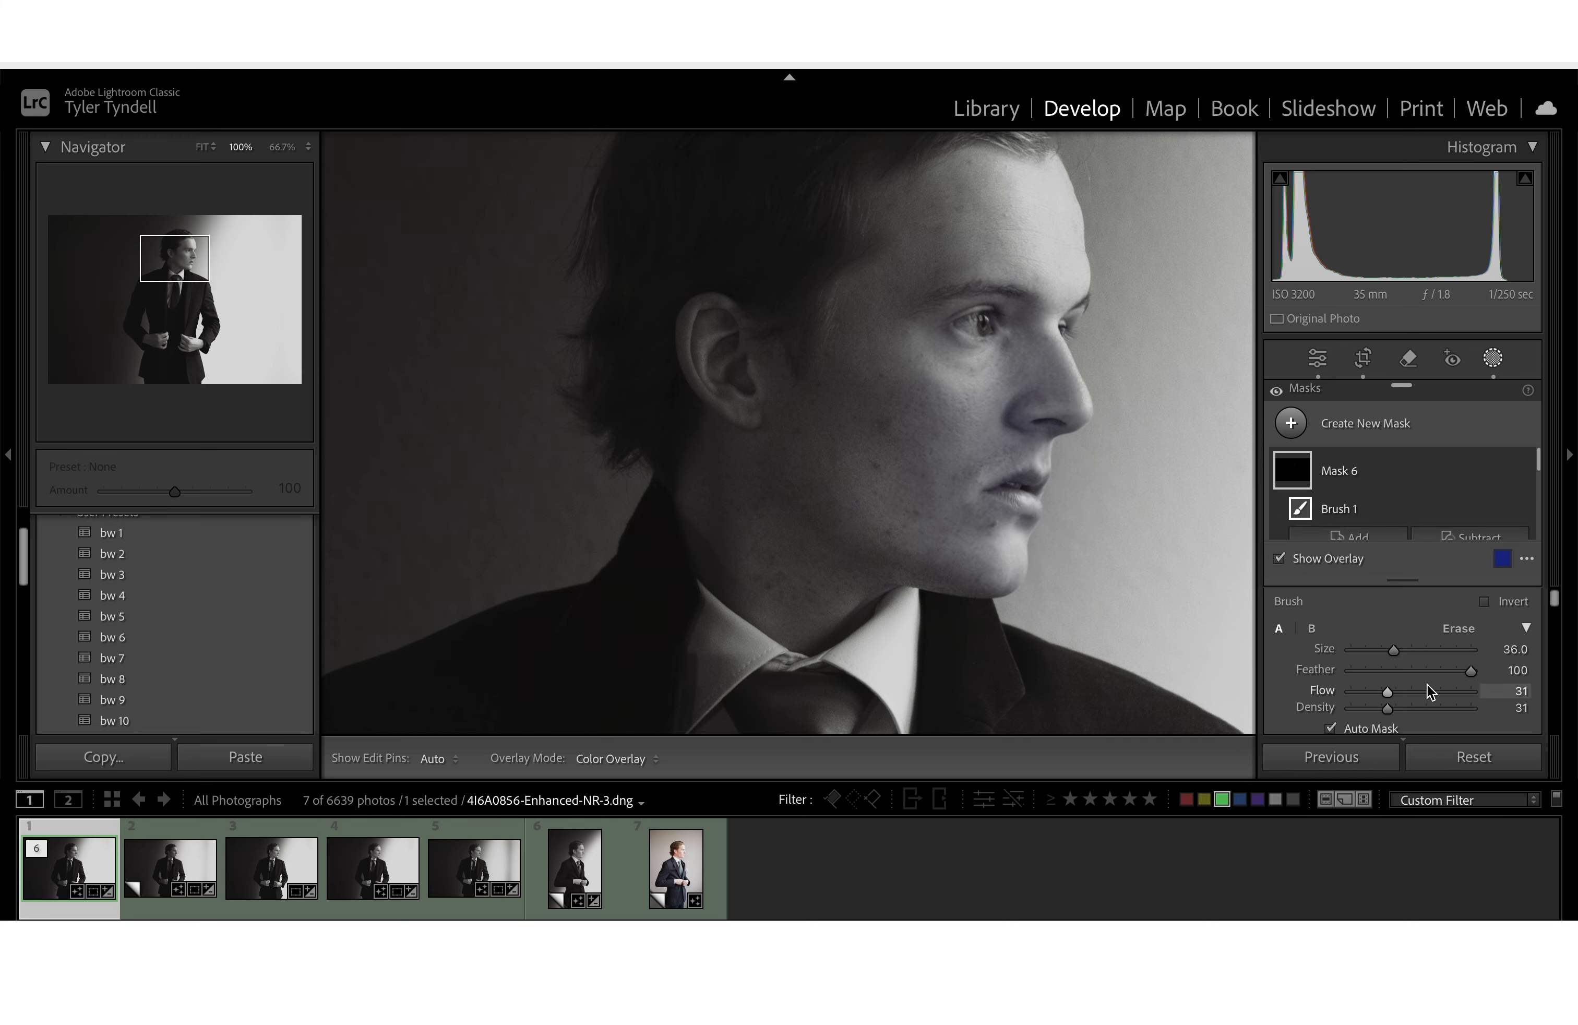
scroll(1426, 665, down, 2)
click(1466, 534)
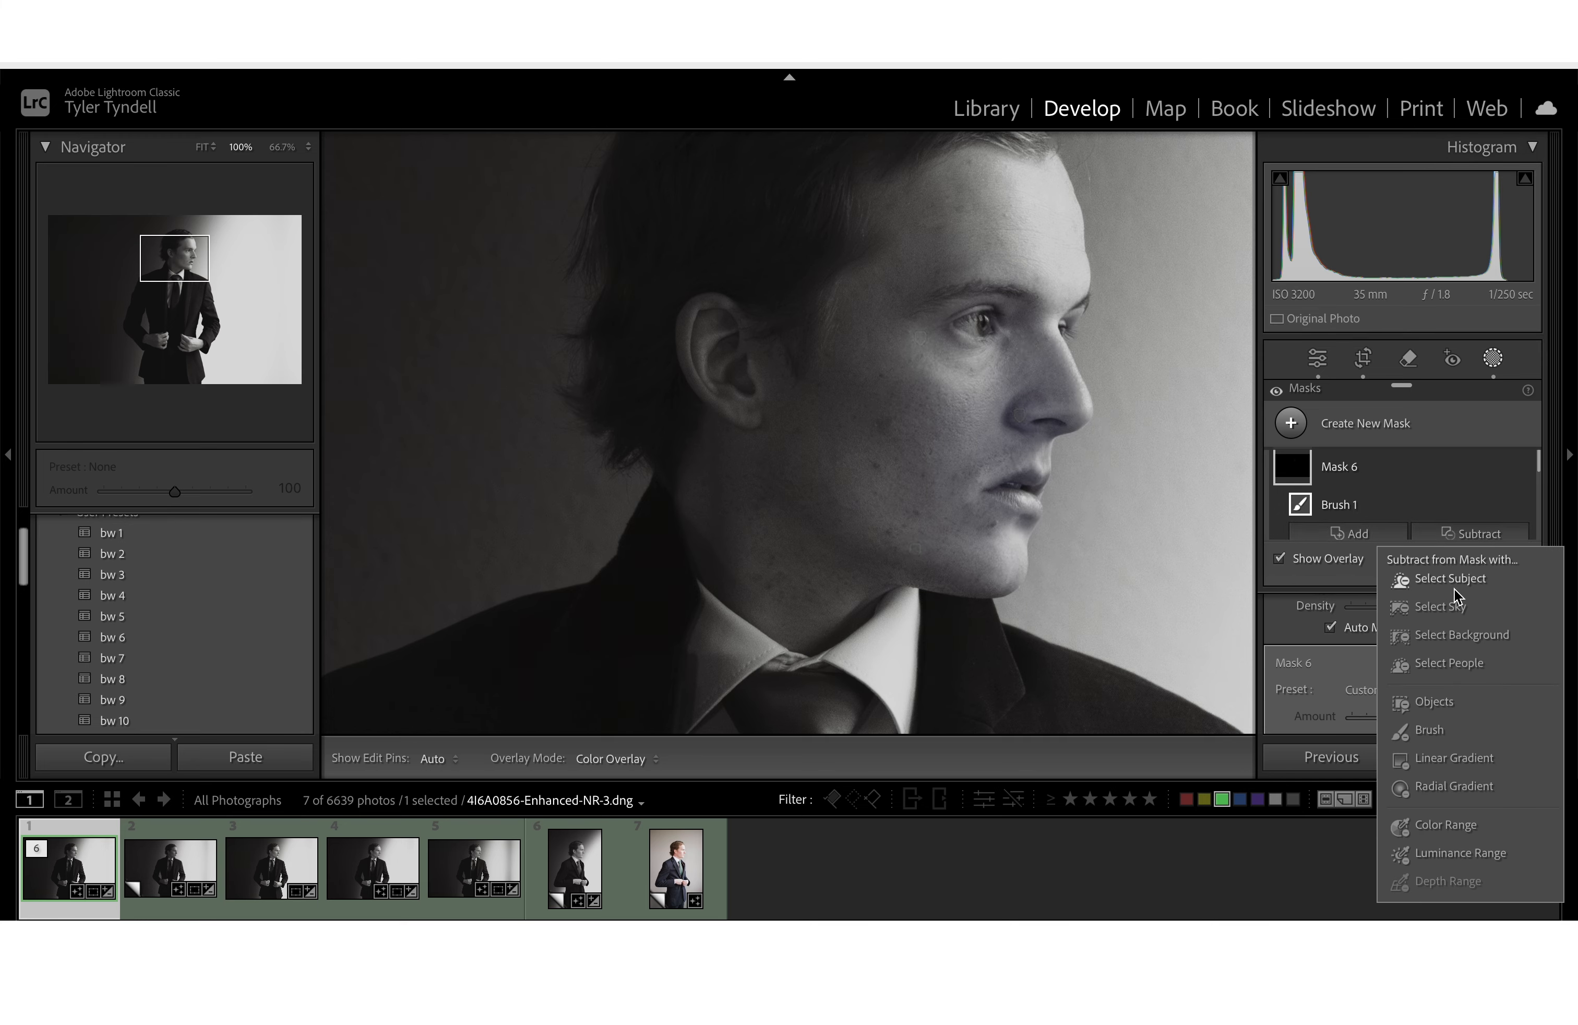
click(1469, 636)
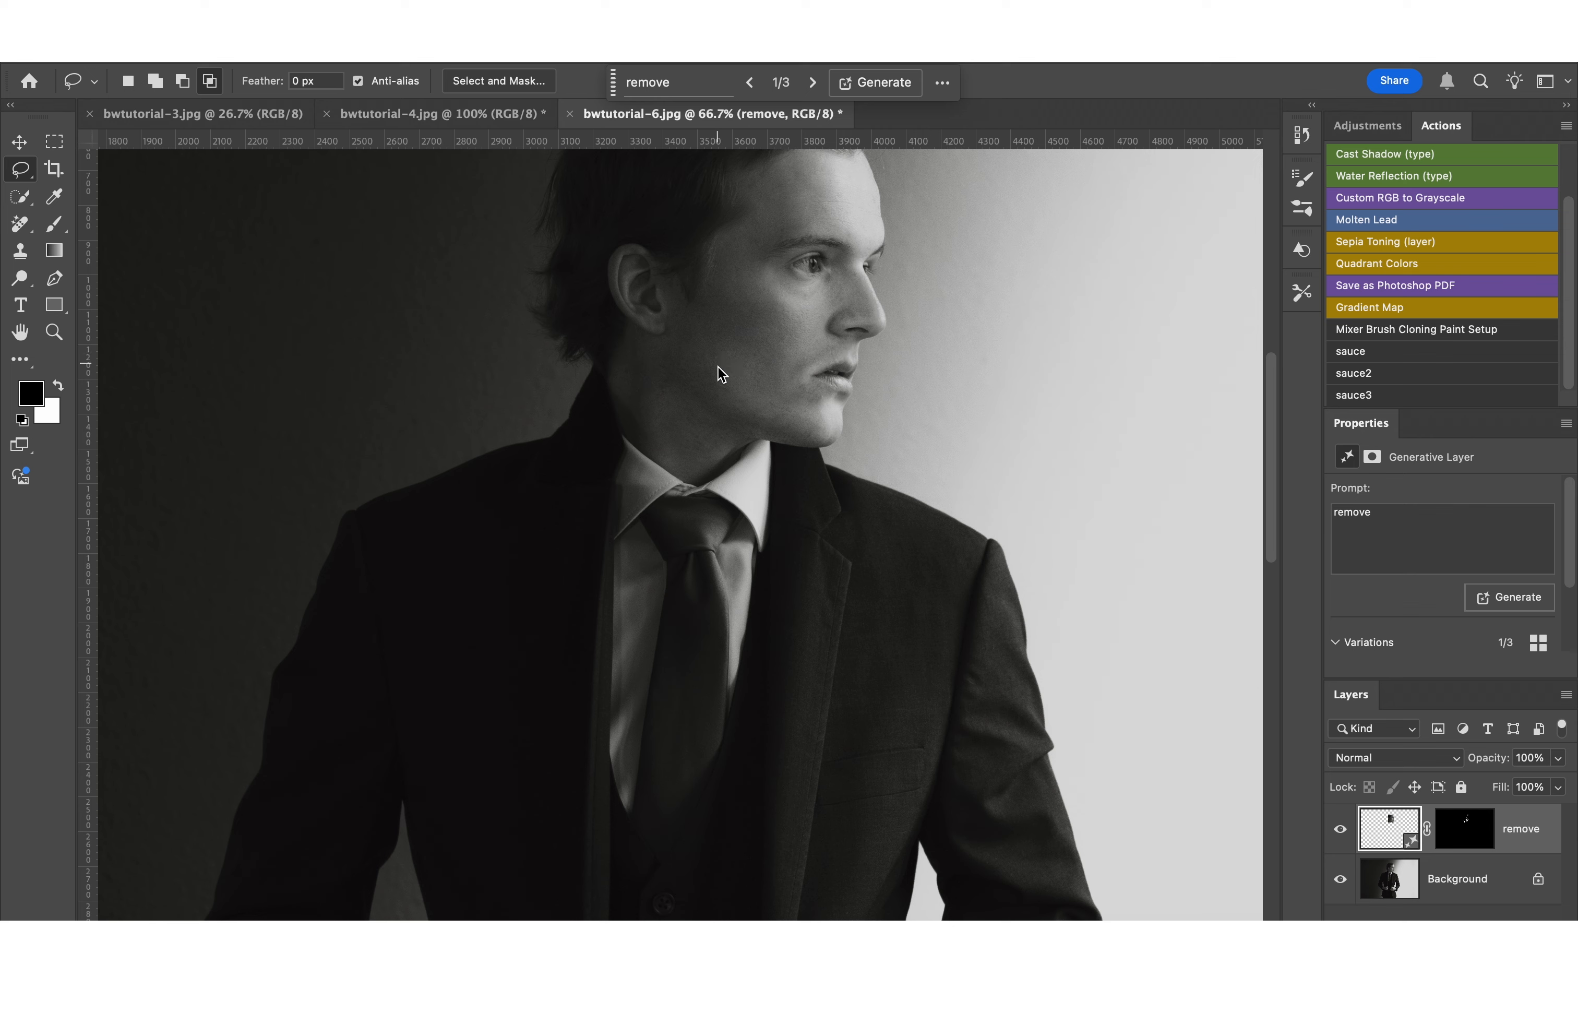
Step: Compare the face in bwtutorial-6.jpg in Photoshop with the remove layer hidden and shown
click(1341, 831)
click(1341, 830)
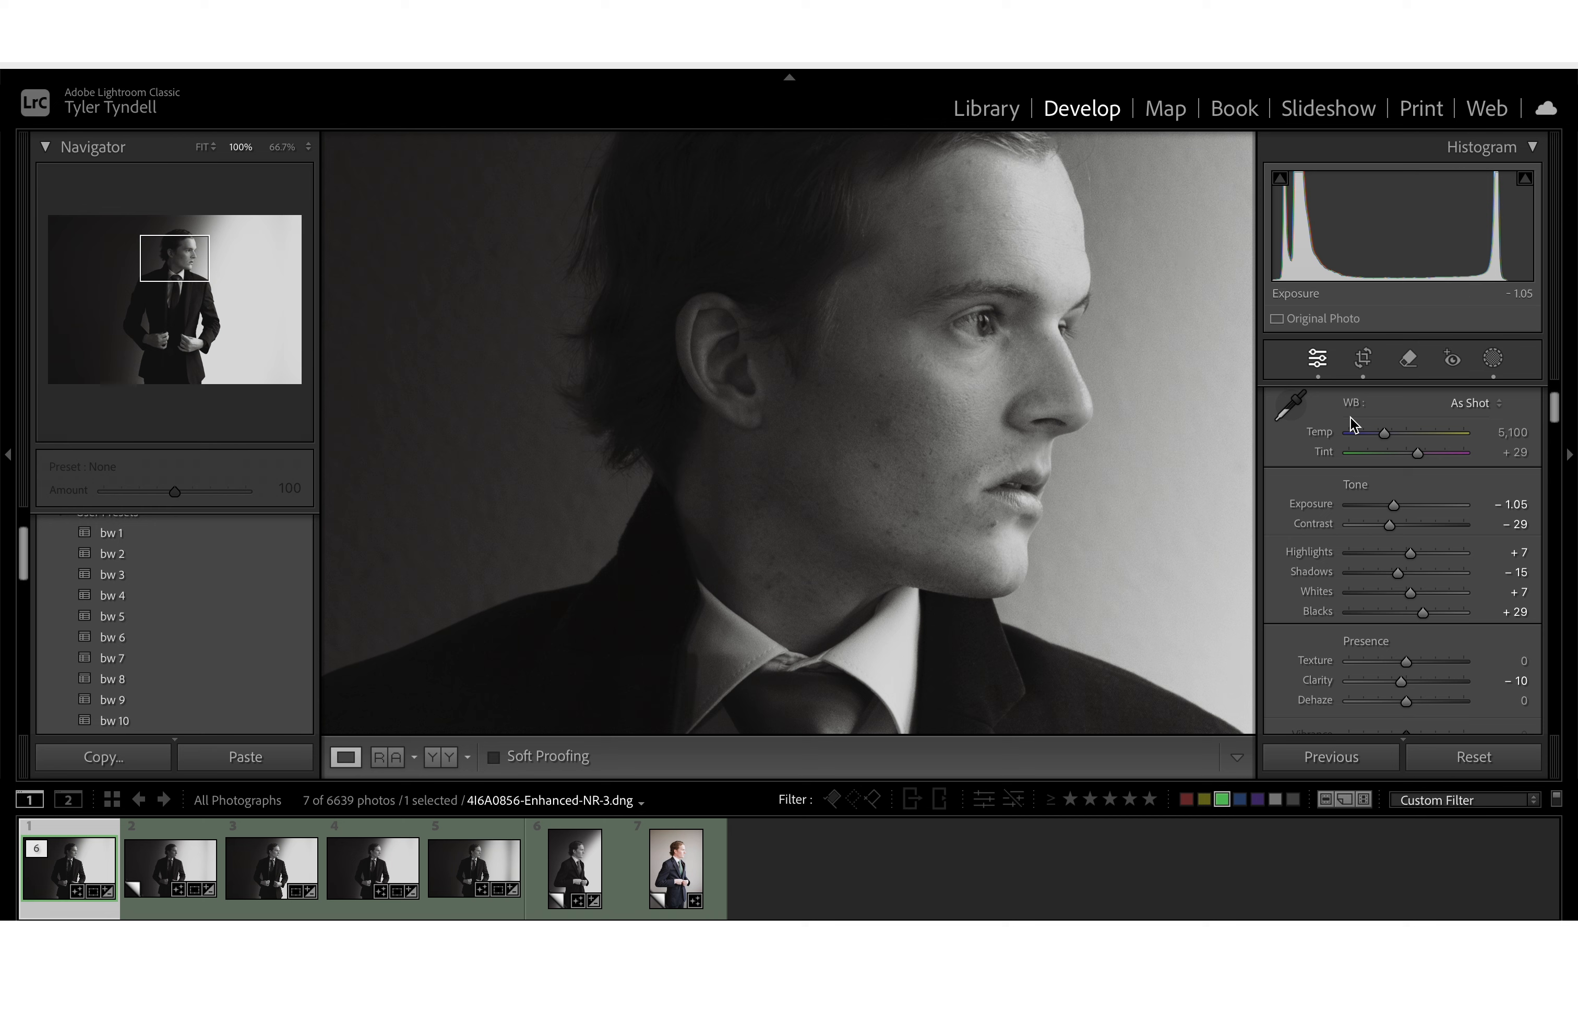
Step: In Lightroom Classic, paint a new size 17 brush mask over the cheek and jaw, and lower its exposure
click(1493, 358)
click(1357, 423)
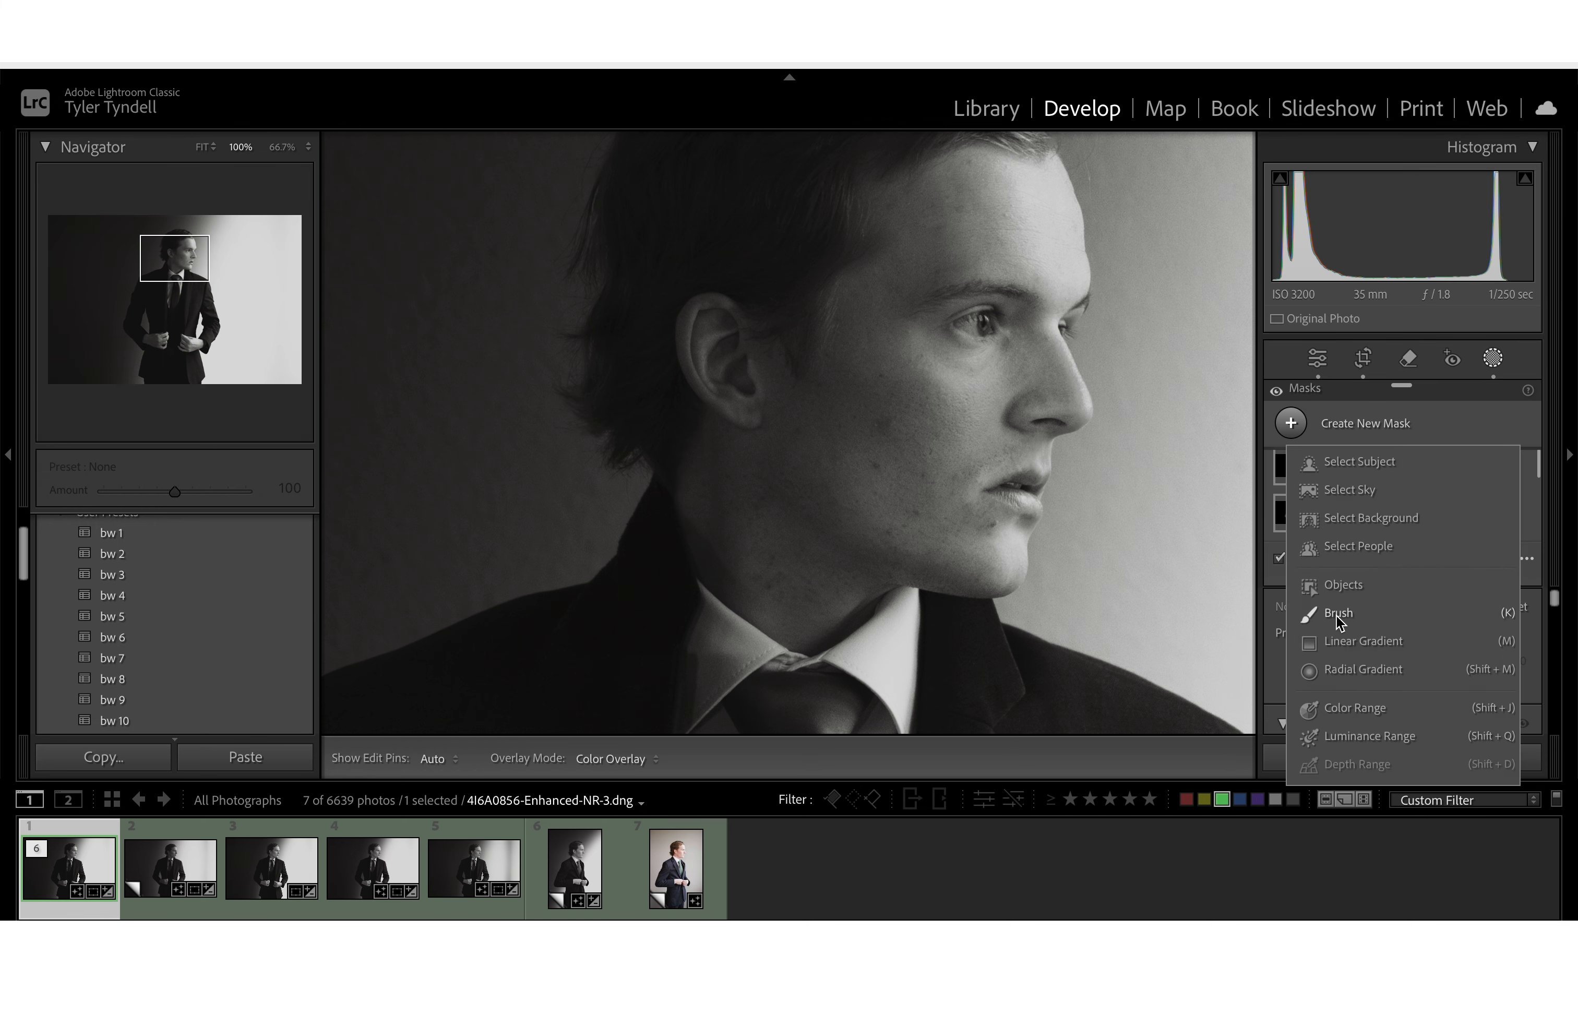
click(1339, 614)
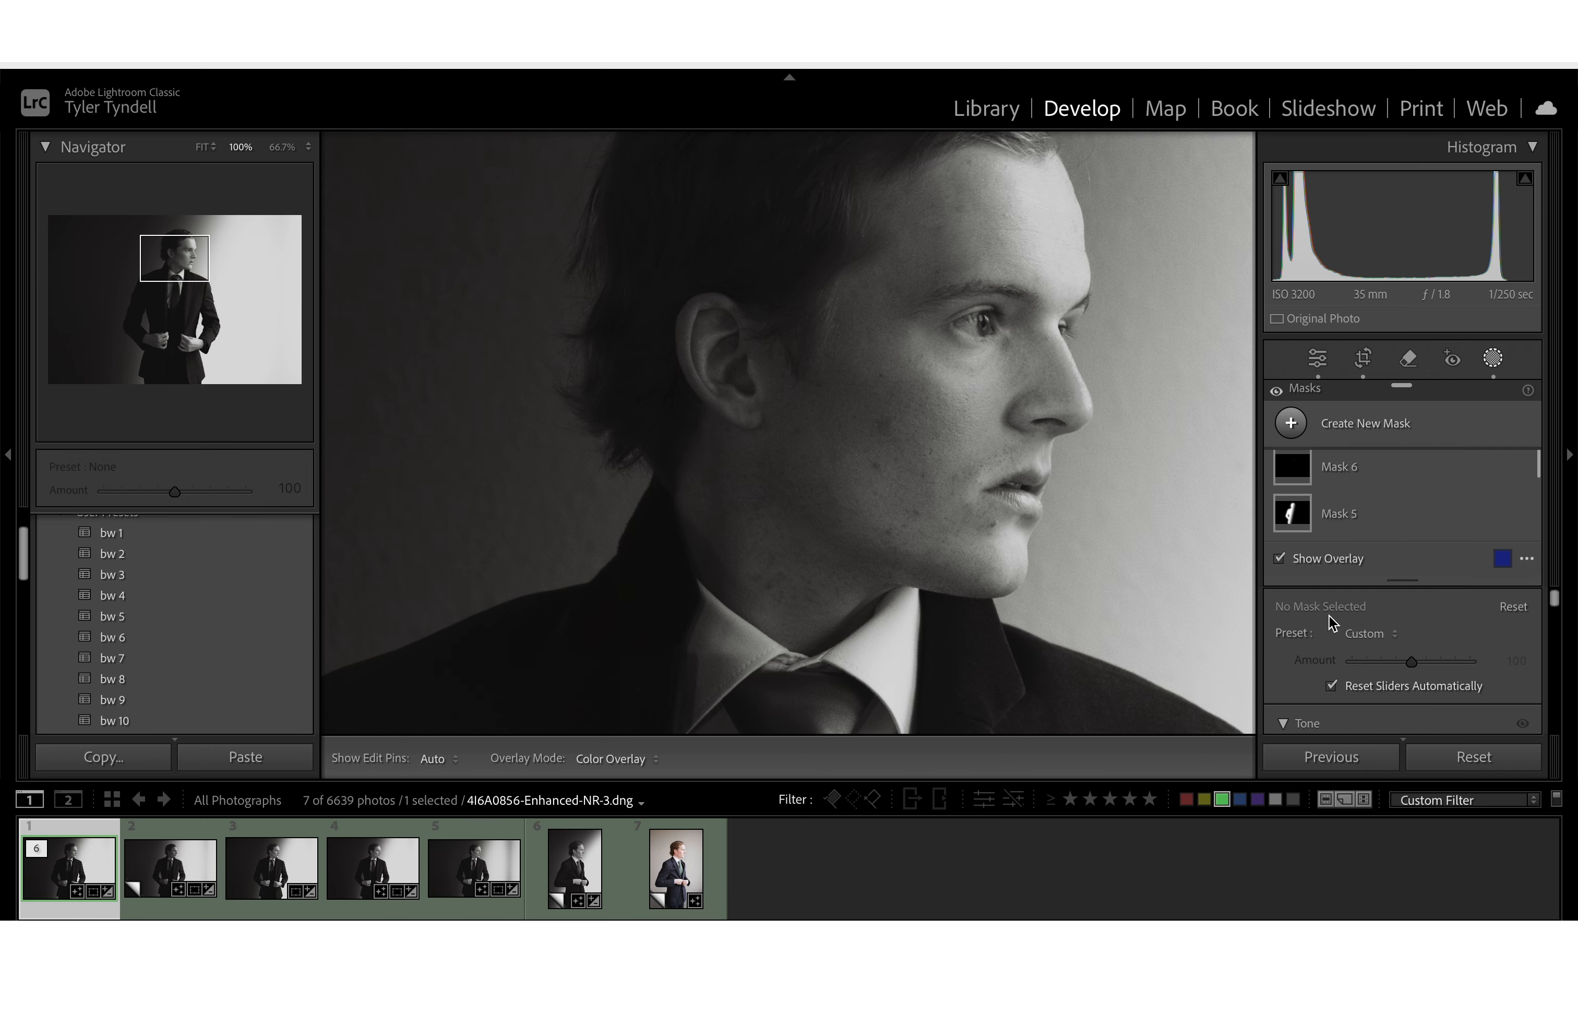
mouse_move(864, 500)
mouse_down()
mouse_move(892, 470)
mouse_move(884, 513)
mouse_move(876, 500)
mouse_move(923, 490)
mouse_move(953, 537)
mouse_up()
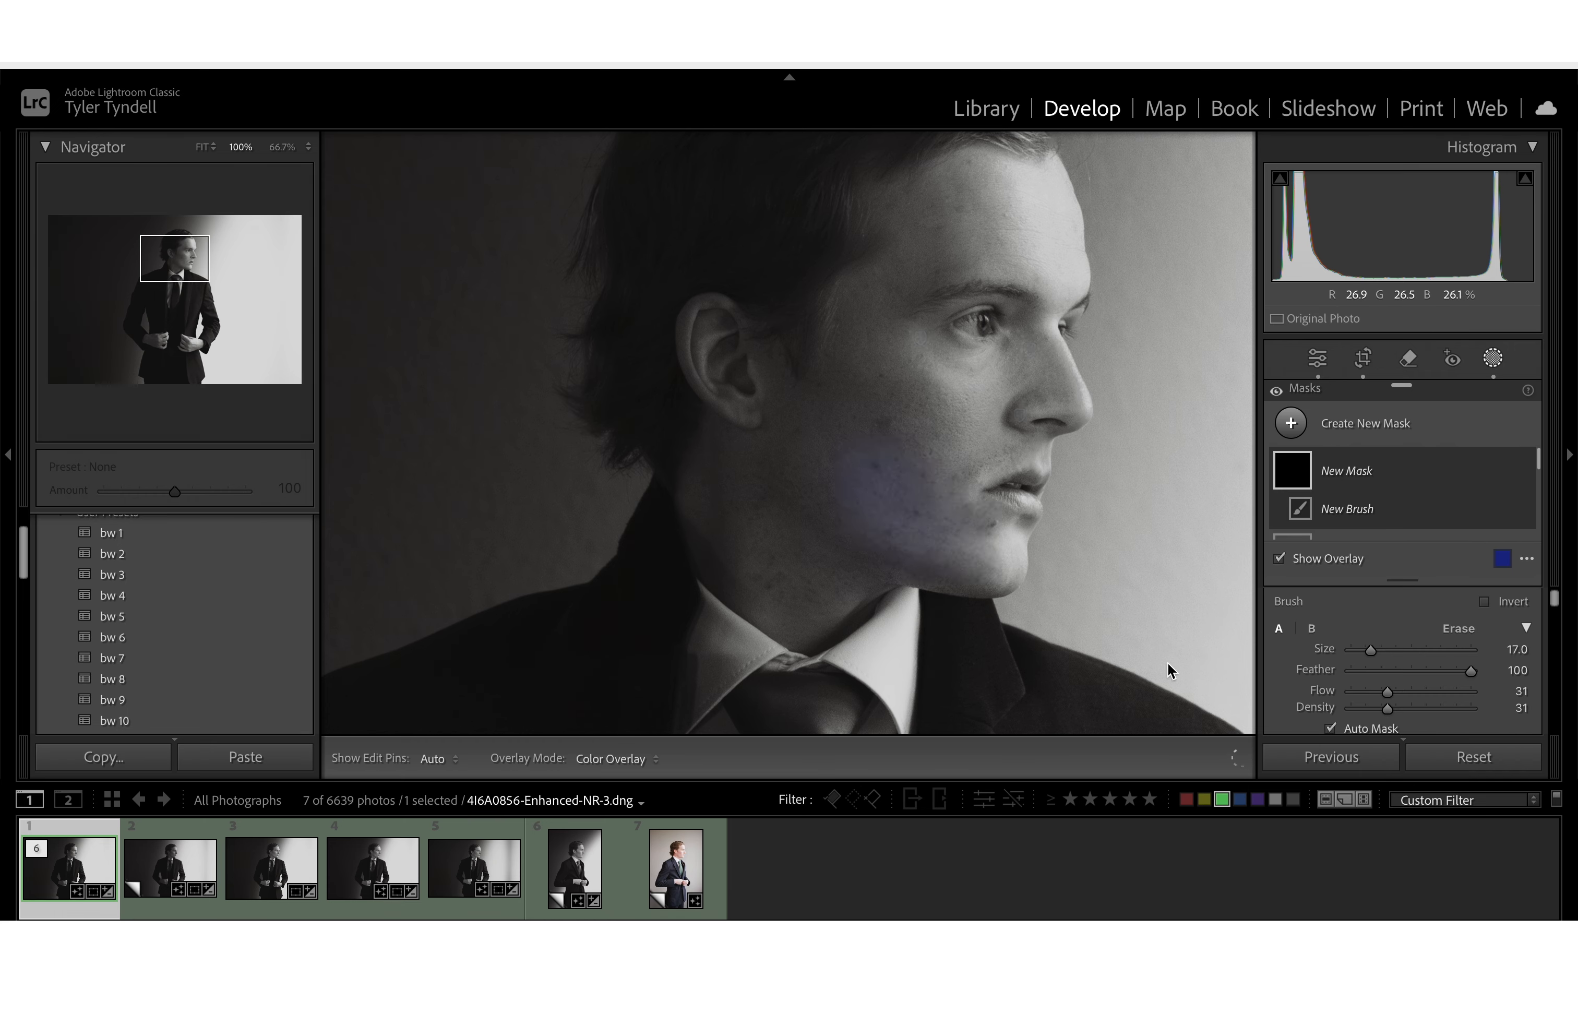
scroll(1390, 692, down, 3)
drag(1411, 611, 1371, 612)
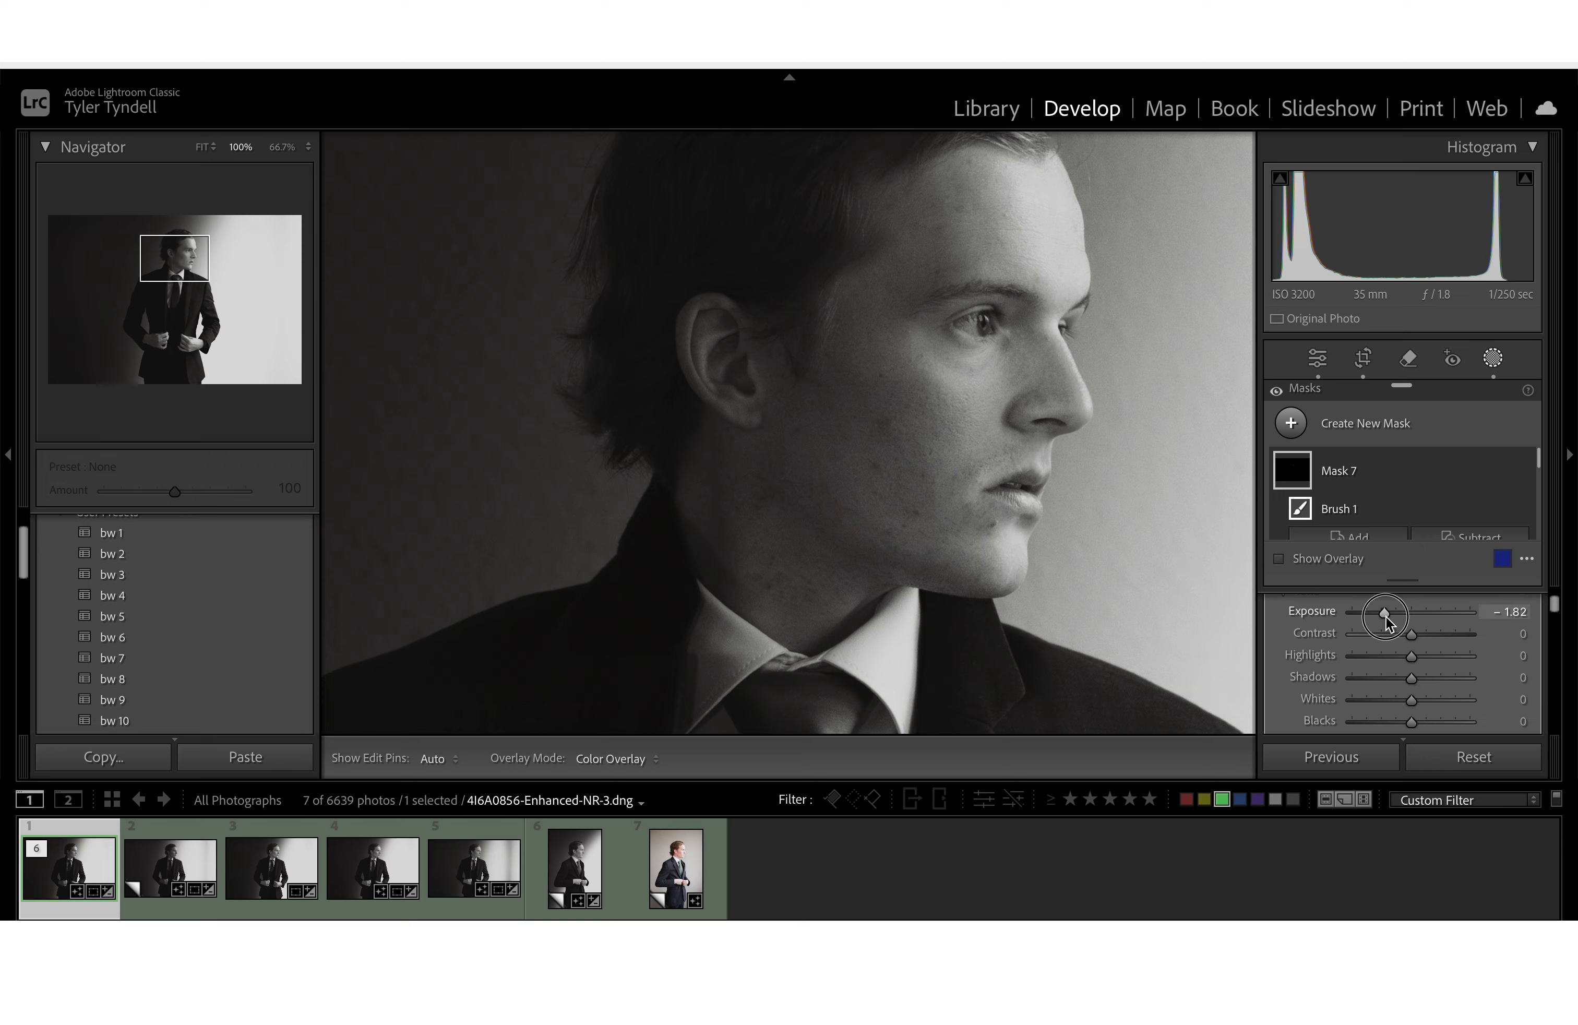
Step: Export the darkened portrait as a new JPEG for retouching
click(199, 56)
click(283, 390)
click(1036, 550)
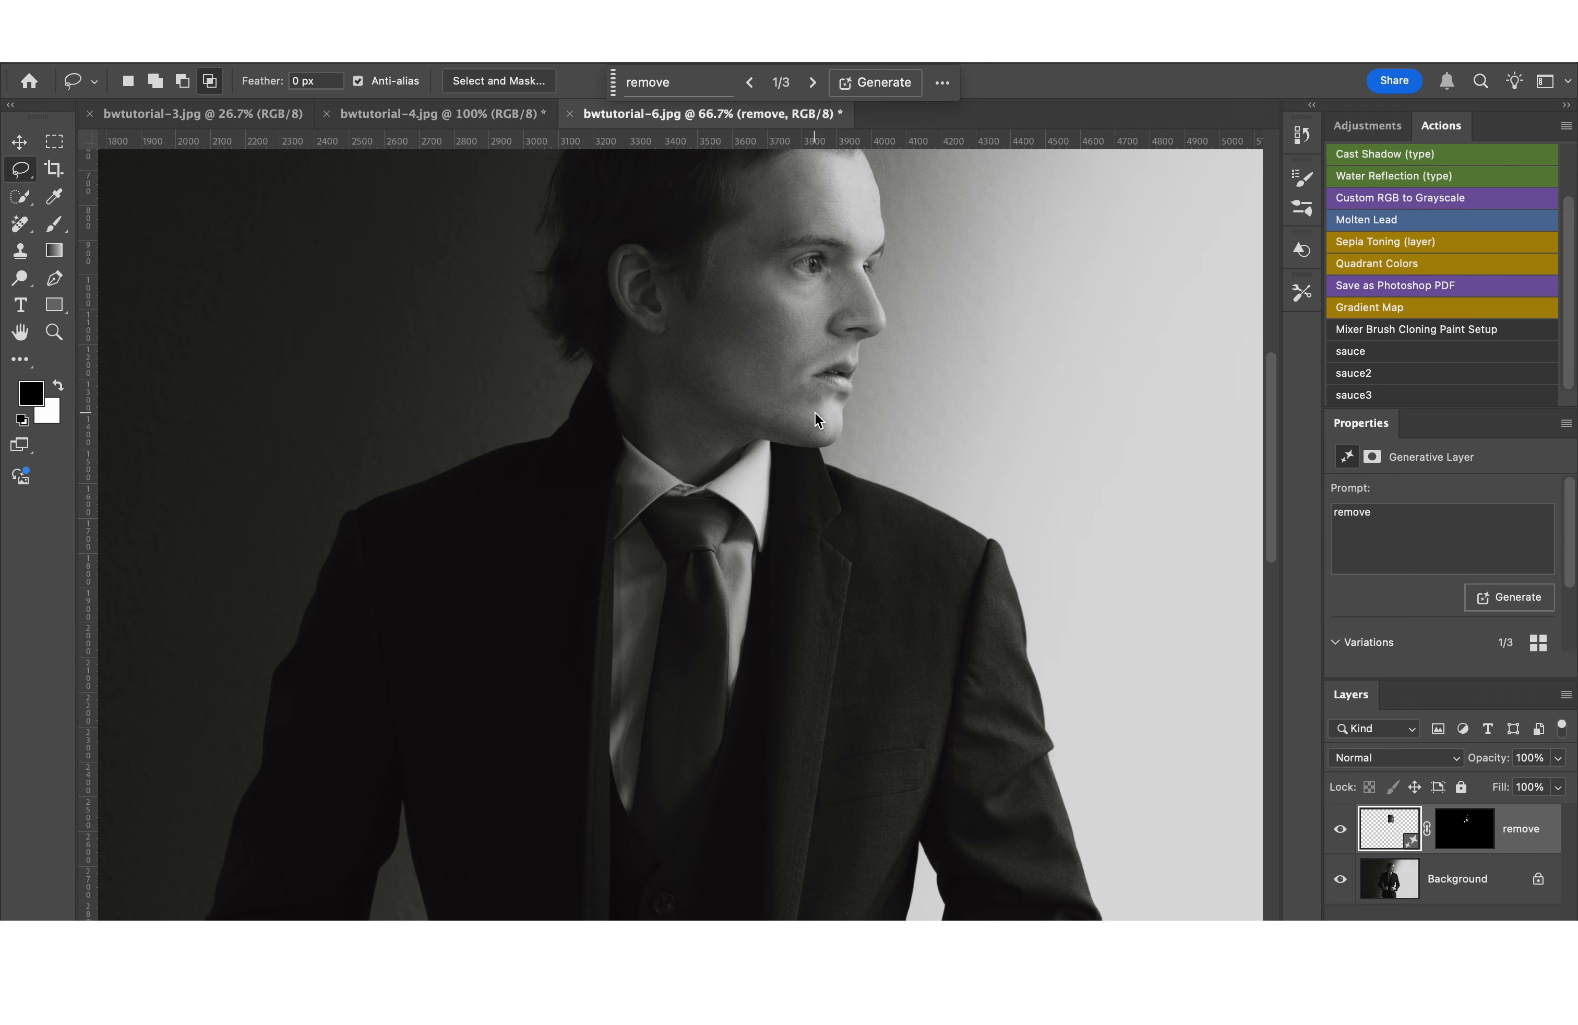
Step: Outline the cheek and jaw skin in bwtutorial-6.jpg in Photoshop with the Lasso and make the Background layer active
scroll(814, 414, up, 3)
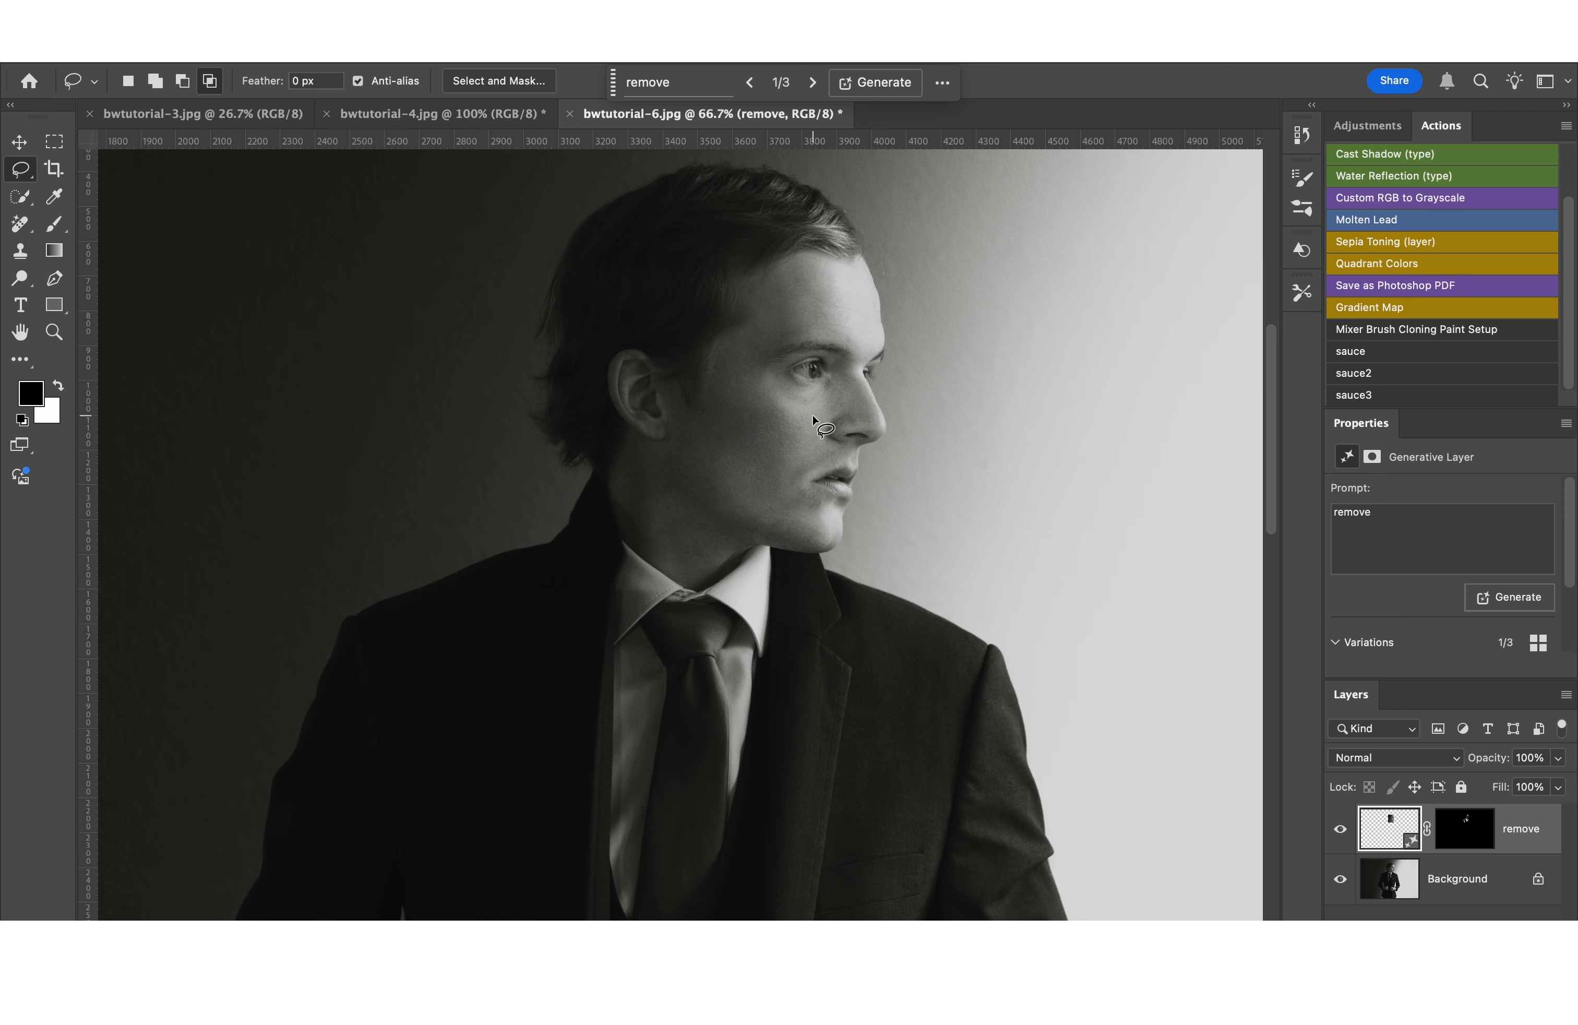
mouse_move(746, 454)
mouse_down()
mouse_move(702, 470)
mouse_move(720, 533)
mouse_move(785, 553)
mouse_move(706, 482)
mouse_move(787, 543)
mouse_up()
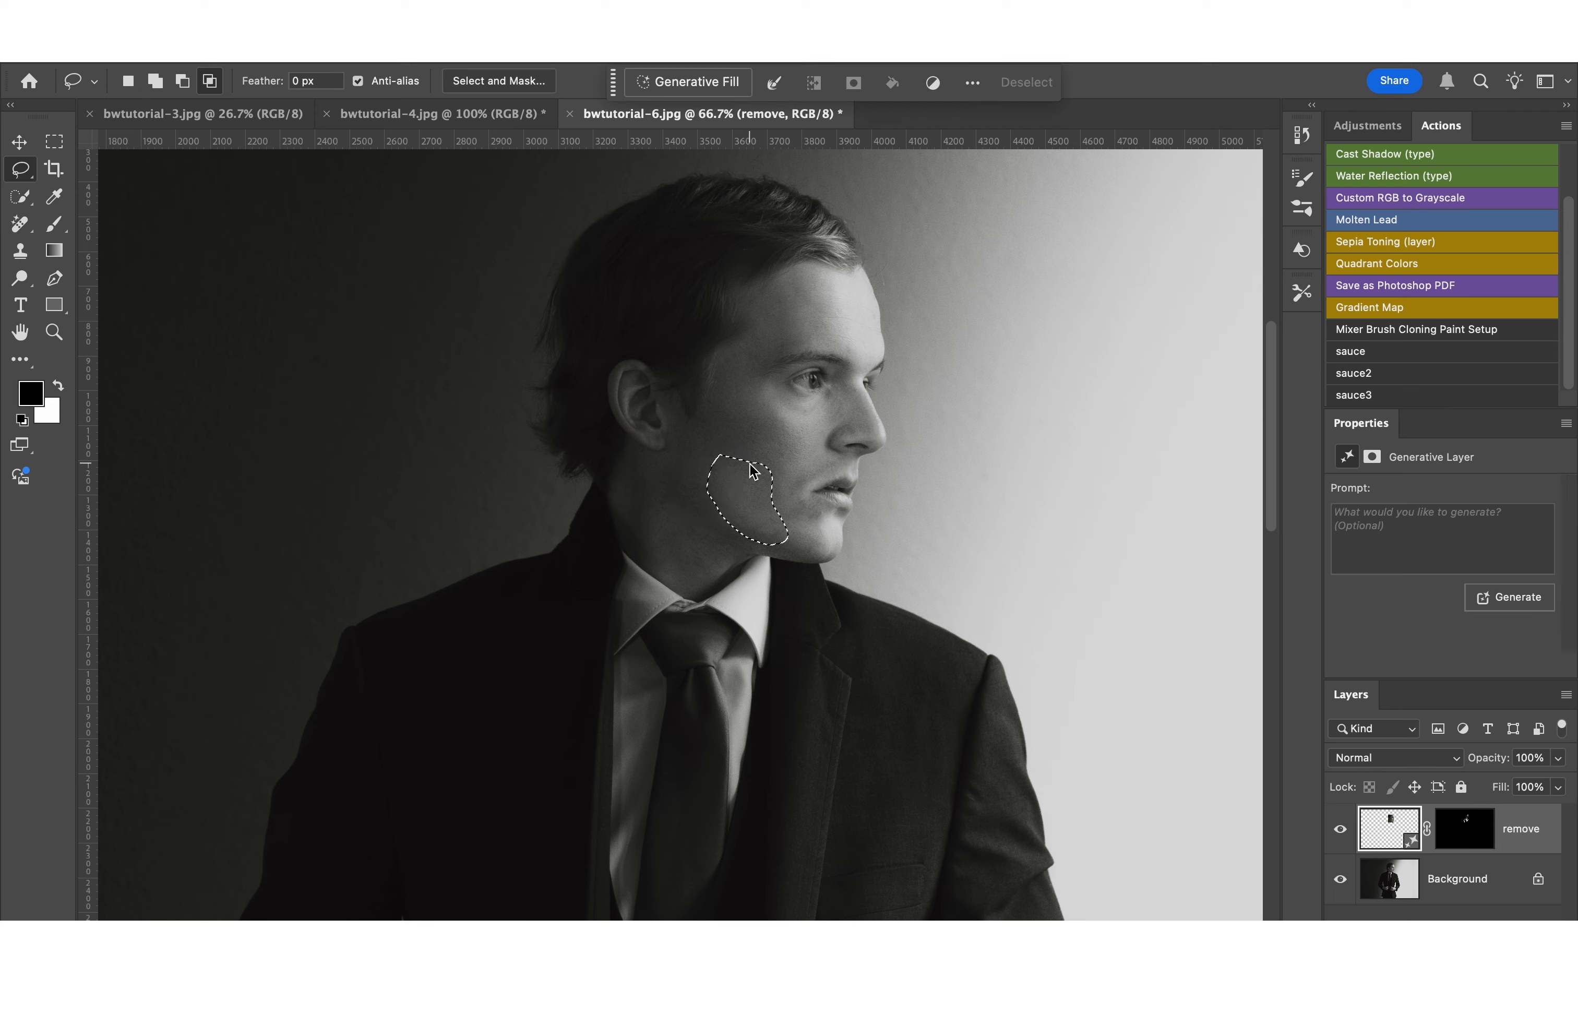
click(1470, 885)
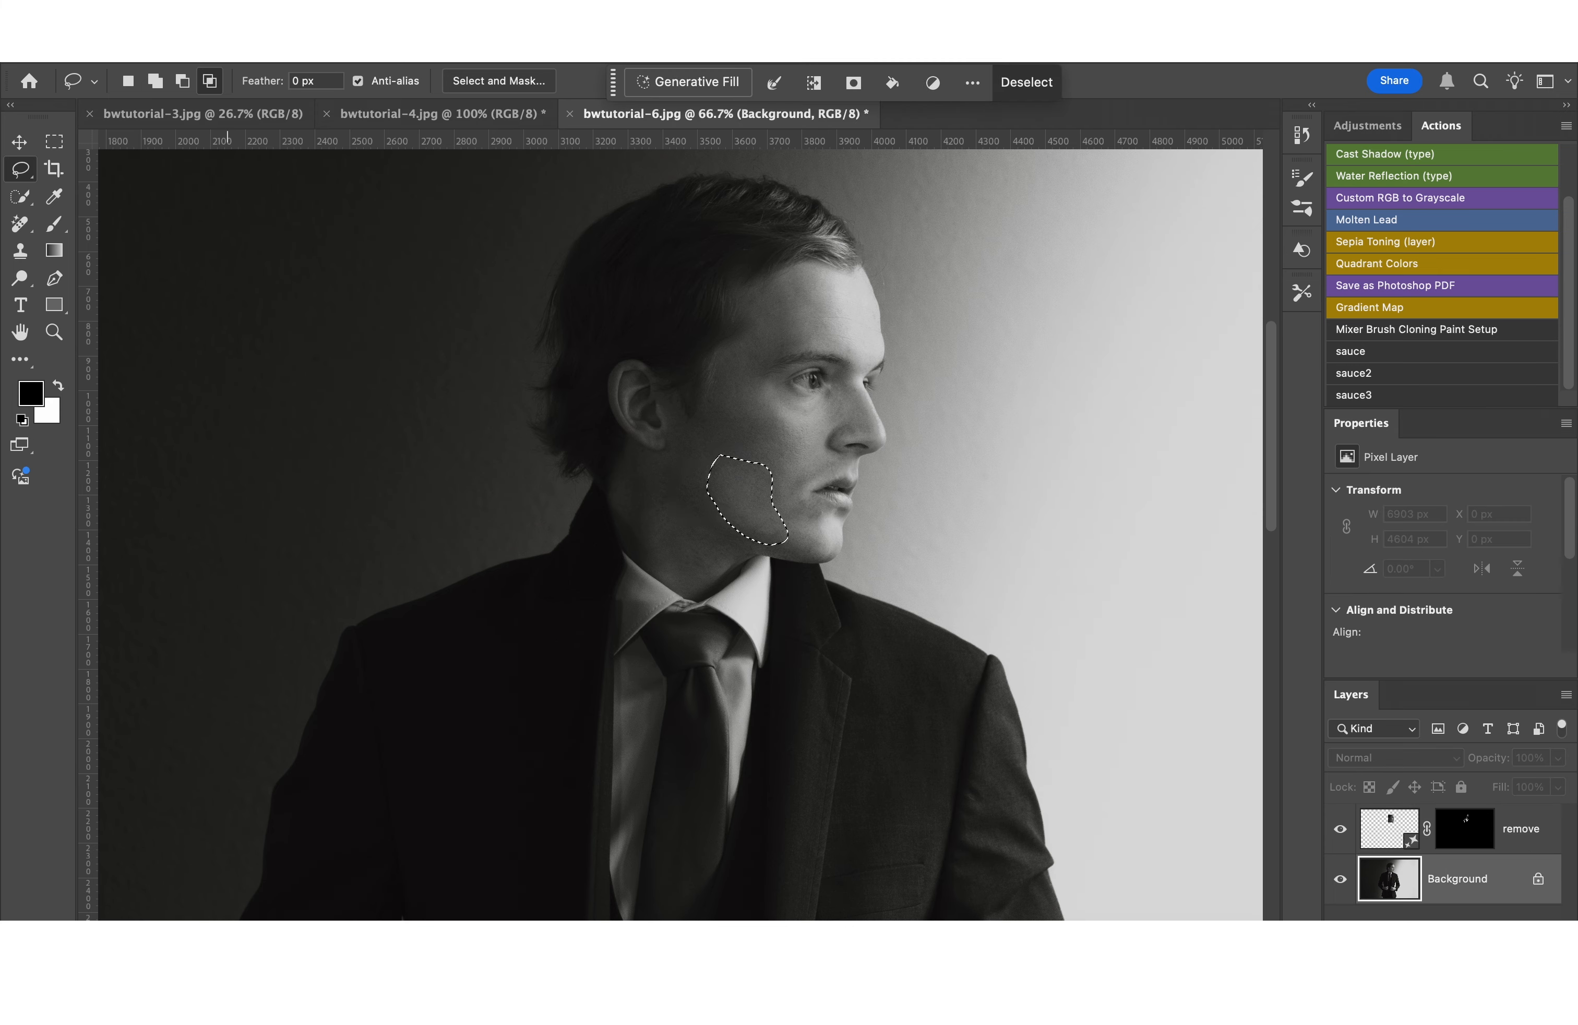
Step: Open bwtutorial-7.jpg and retouch the cheek and neck skin on the flattened image with the Clone Stamp at 21% opacity
click(196, 52)
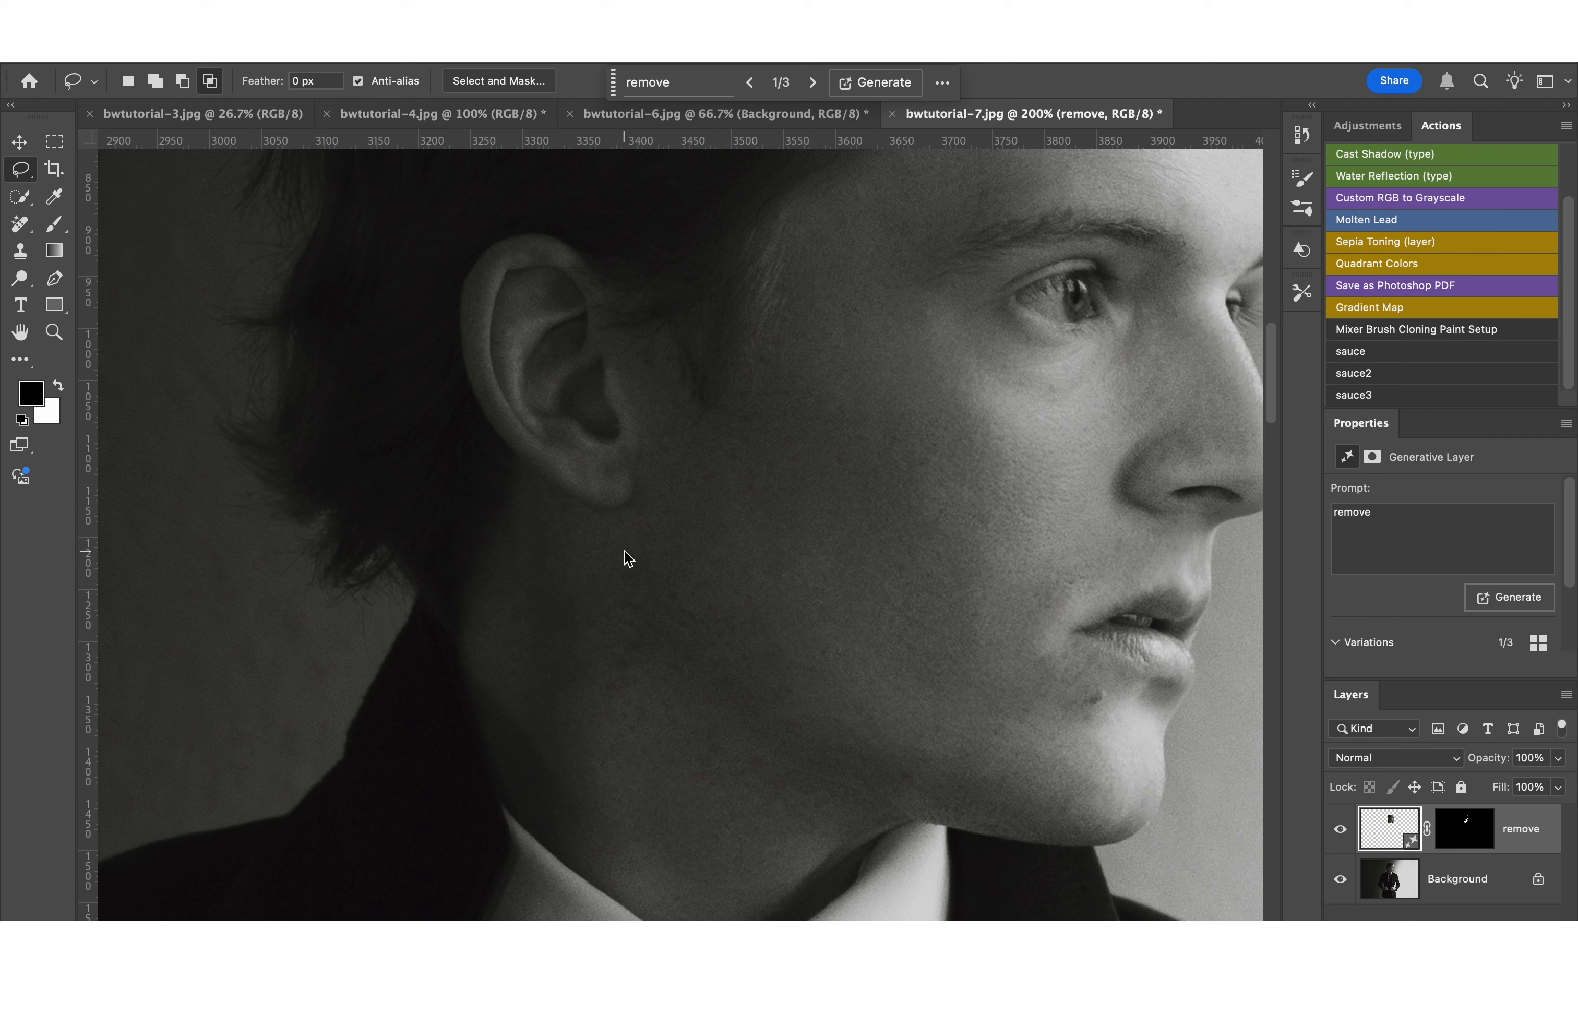
mouse_move(626, 548)
mouse_down()
mouse_move(591, 658)
mouse_move(686, 706)
mouse_move(784, 673)
mouse_move(833, 697)
mouse_move(751, 593)
mouse_move(720, 588)
mouse_move(726, 552)
mouse_move(663, 564)
mouse_up()
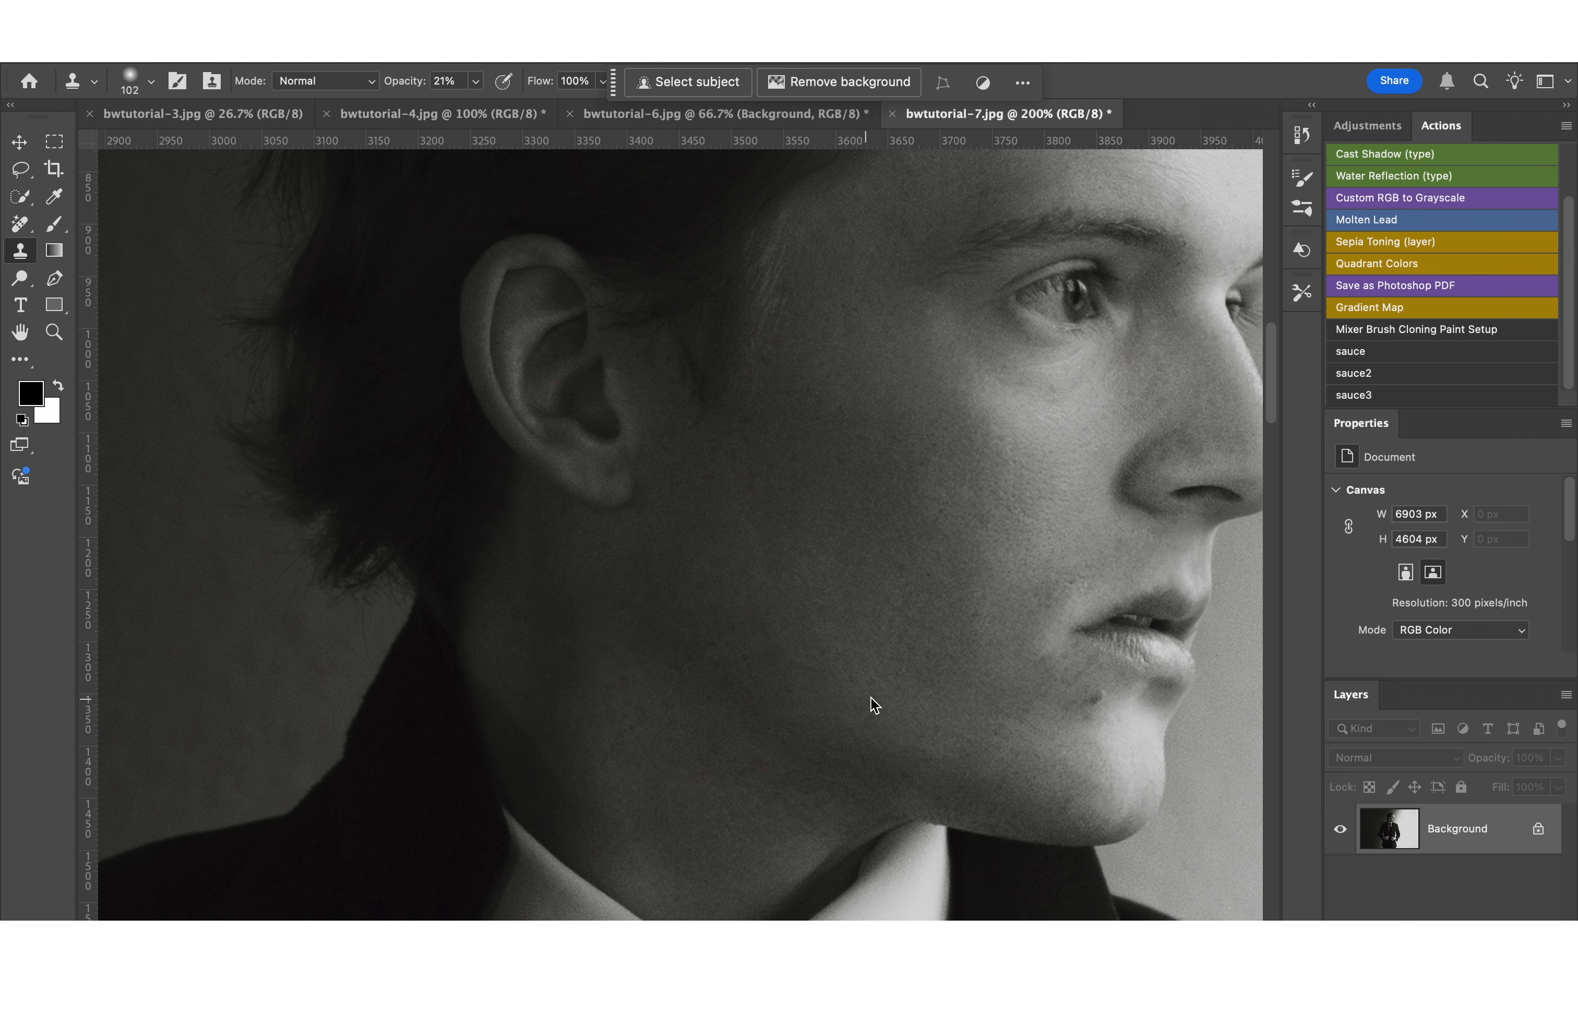
scroll(844, 404, up, 5)
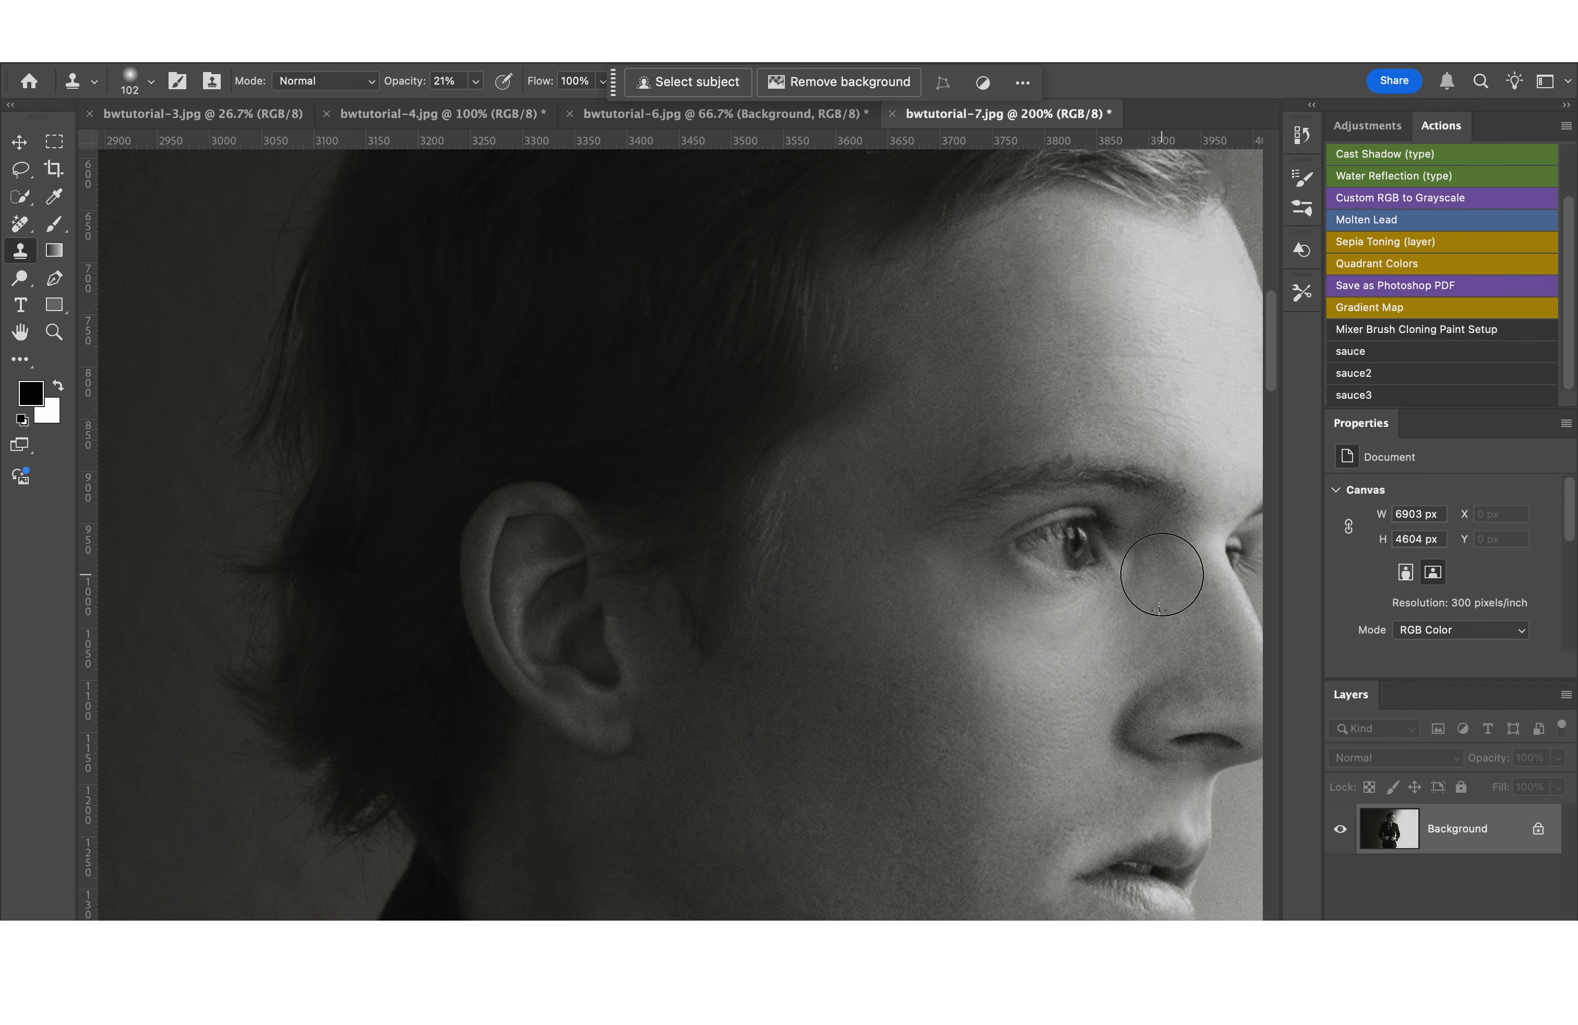
scroll(1162, 570, down, 5)
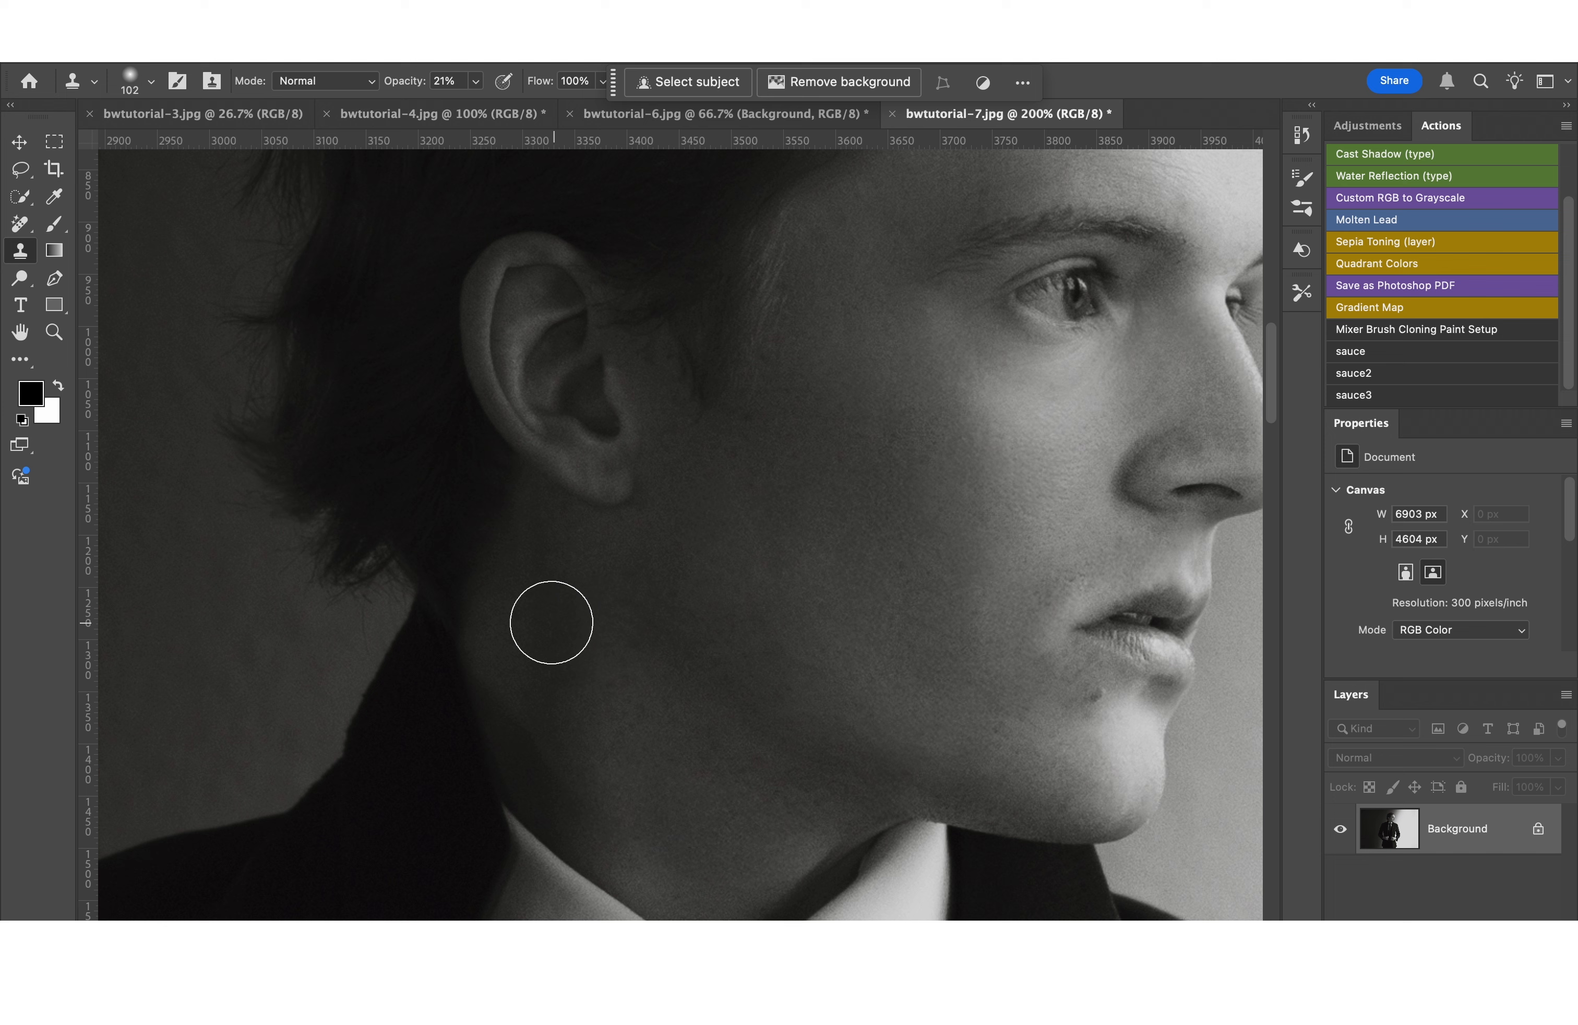
Step: Outline the skin around the corner of the mouth with the Lasso and run Generative Fill without a prompt
key(l)
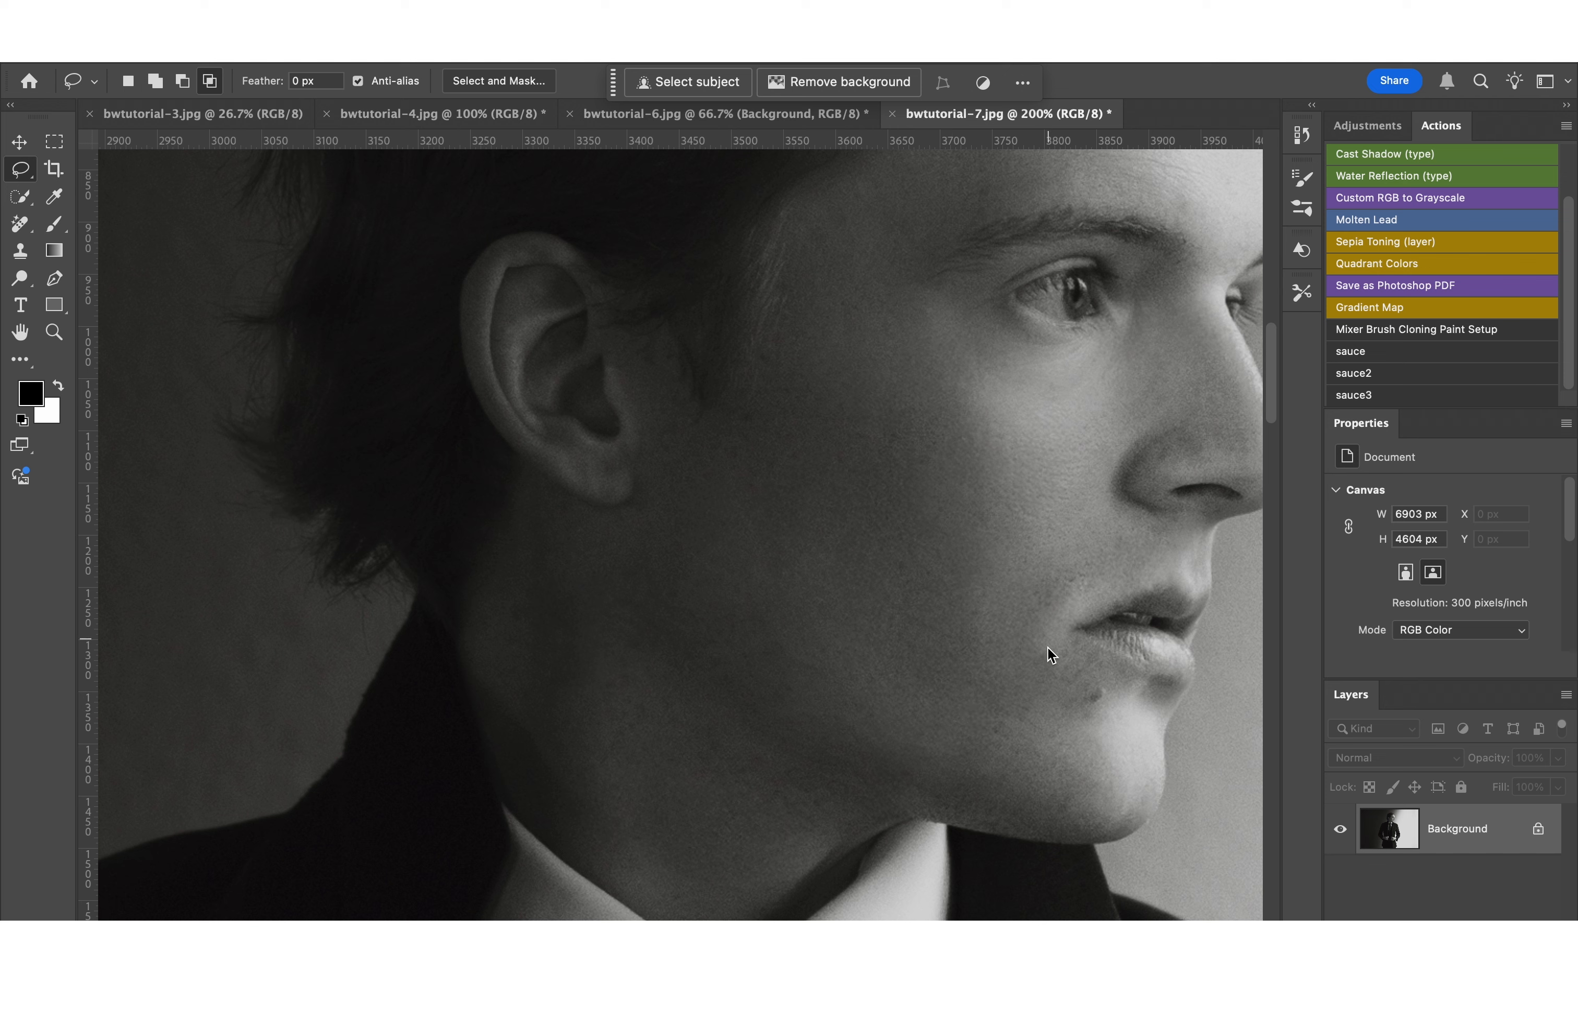
mouse_move(1102, 576)
mouse_down()
mouse_move(1044, 607)
mouse_move(1034, 638)
mouse_move(1061, 671)
mouse_move(1091, 602)
mouse_move(1130, 578)
mouse_up()
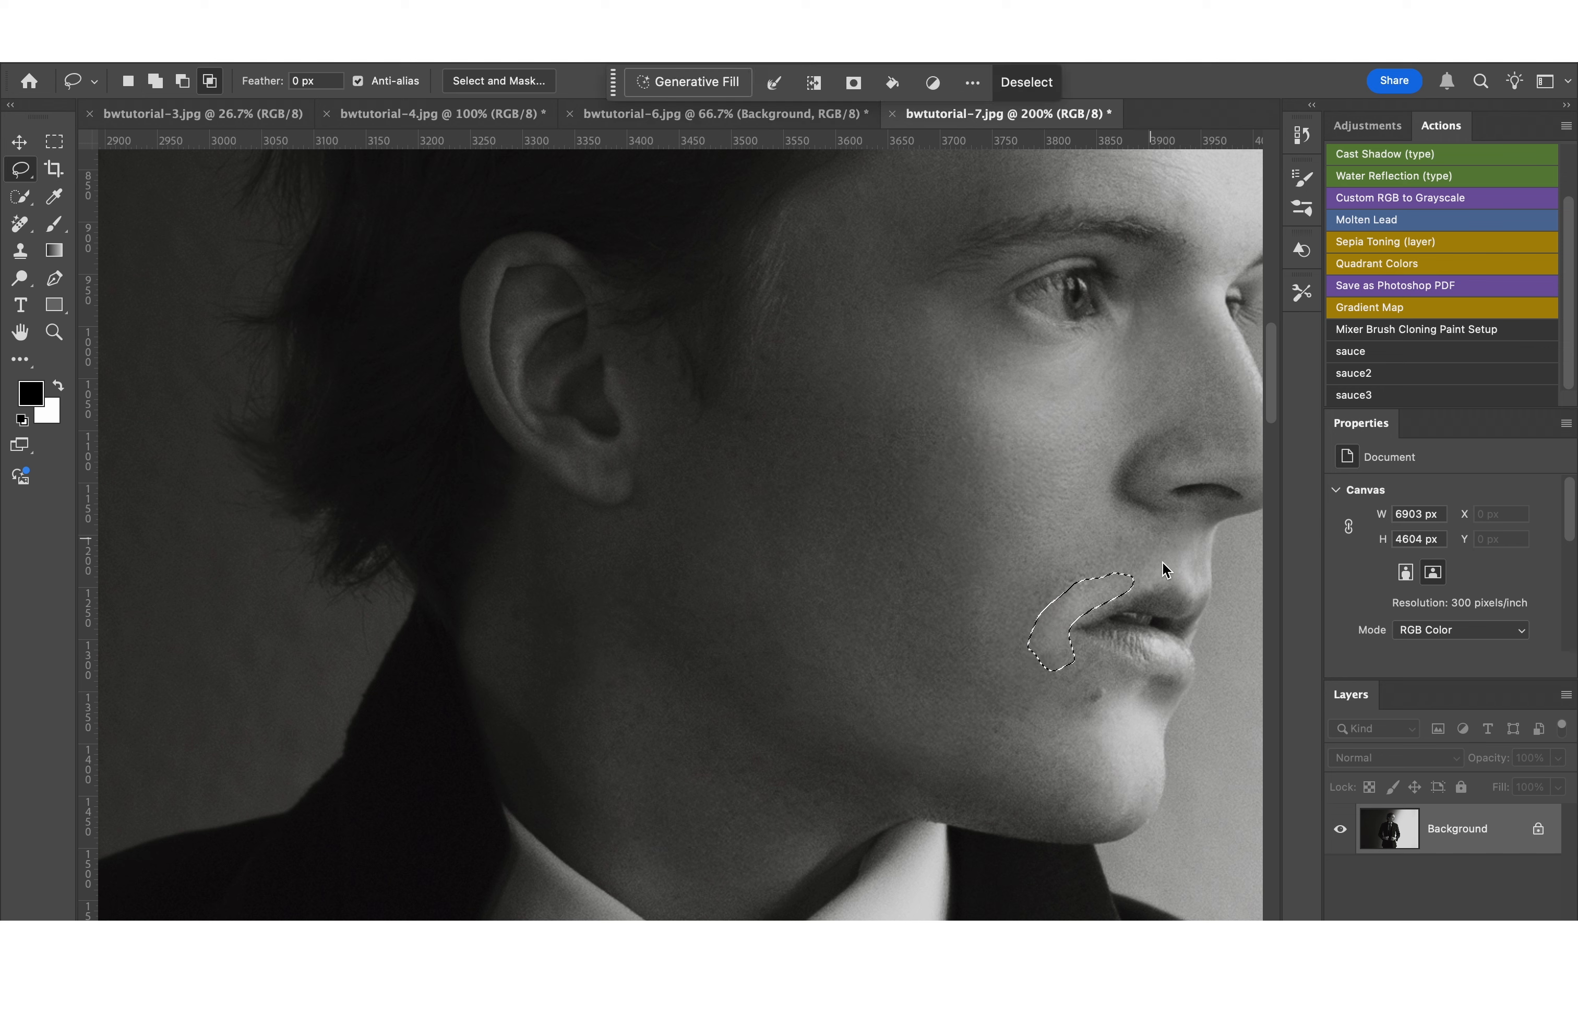
click(722, 81)
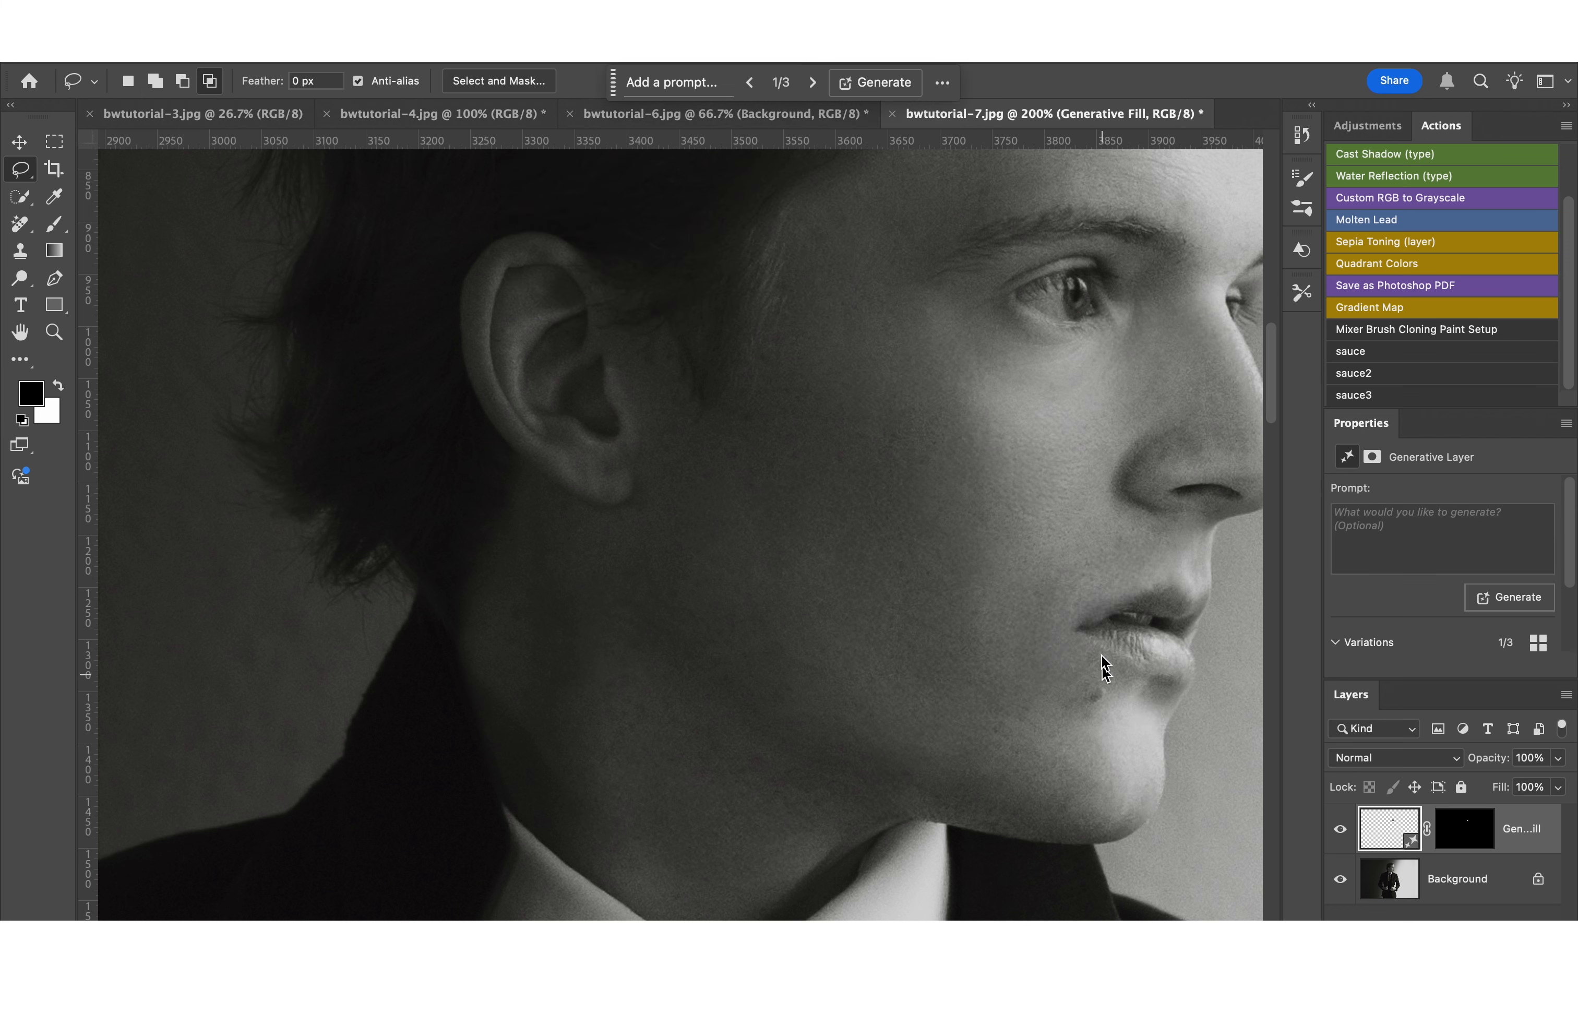
Step: Compare the mouth area with the Generative Fill layer hidden and shown, and inspect the retouched head at 200% and 66.7%
click(1340, 829)
click(1341, 829)
click(1341, 829)
click(1340, 829)
scroll(1098, 584, up, 3)
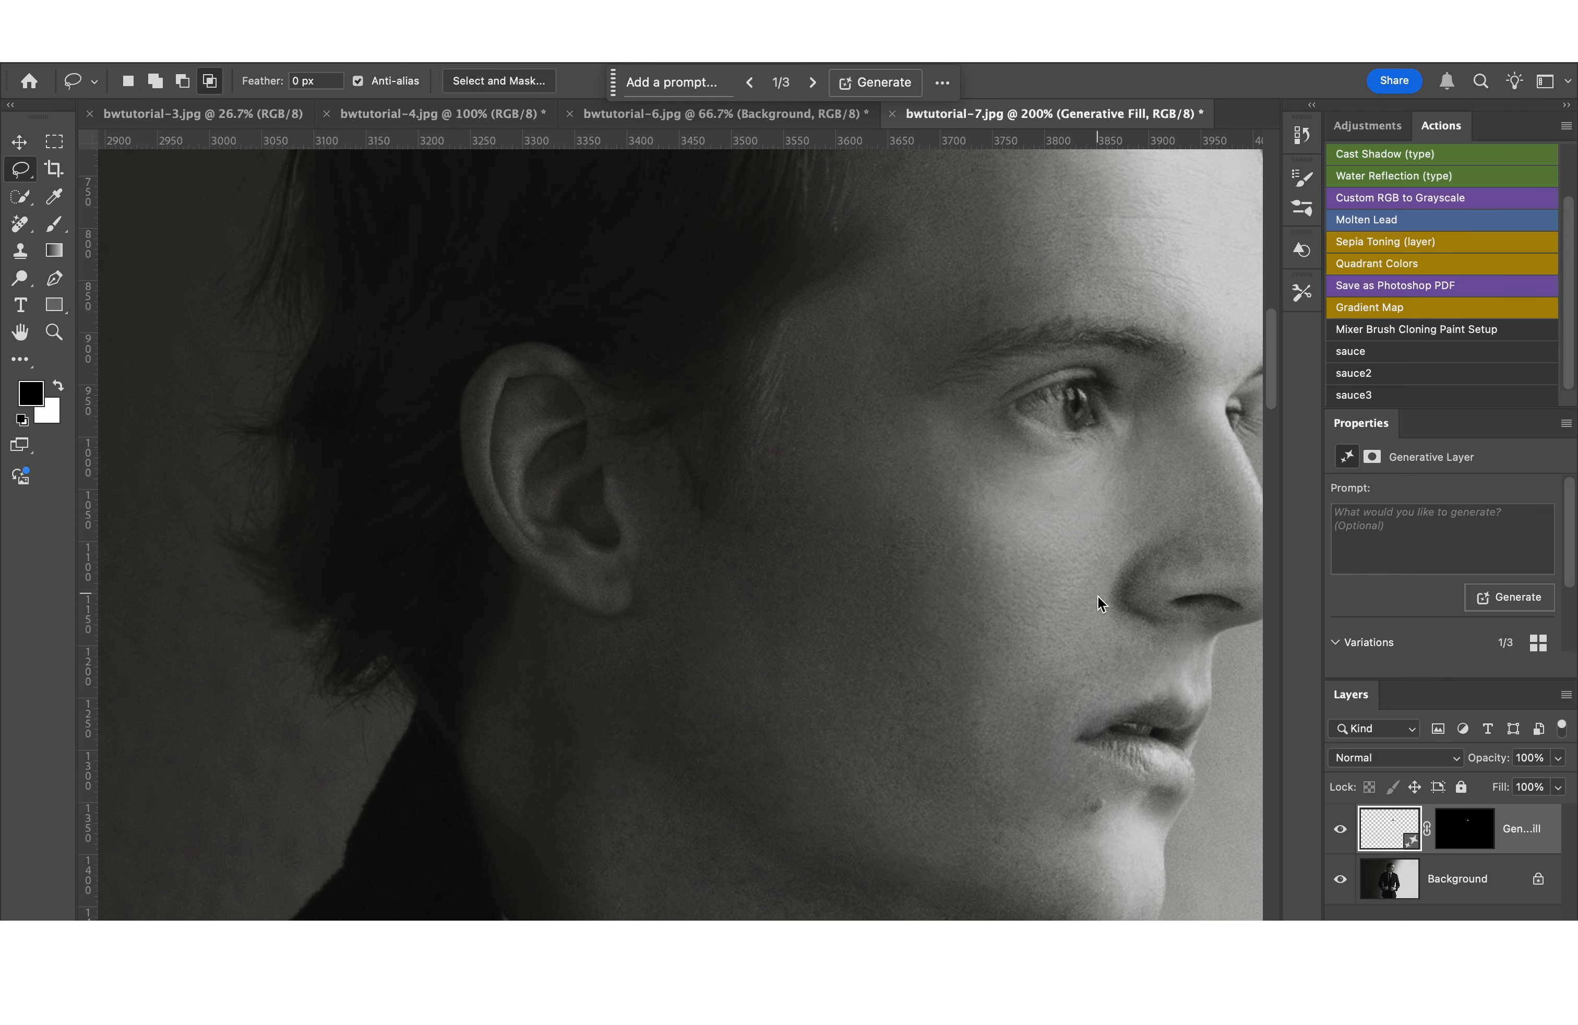
scroll(953, 506, down, 3)
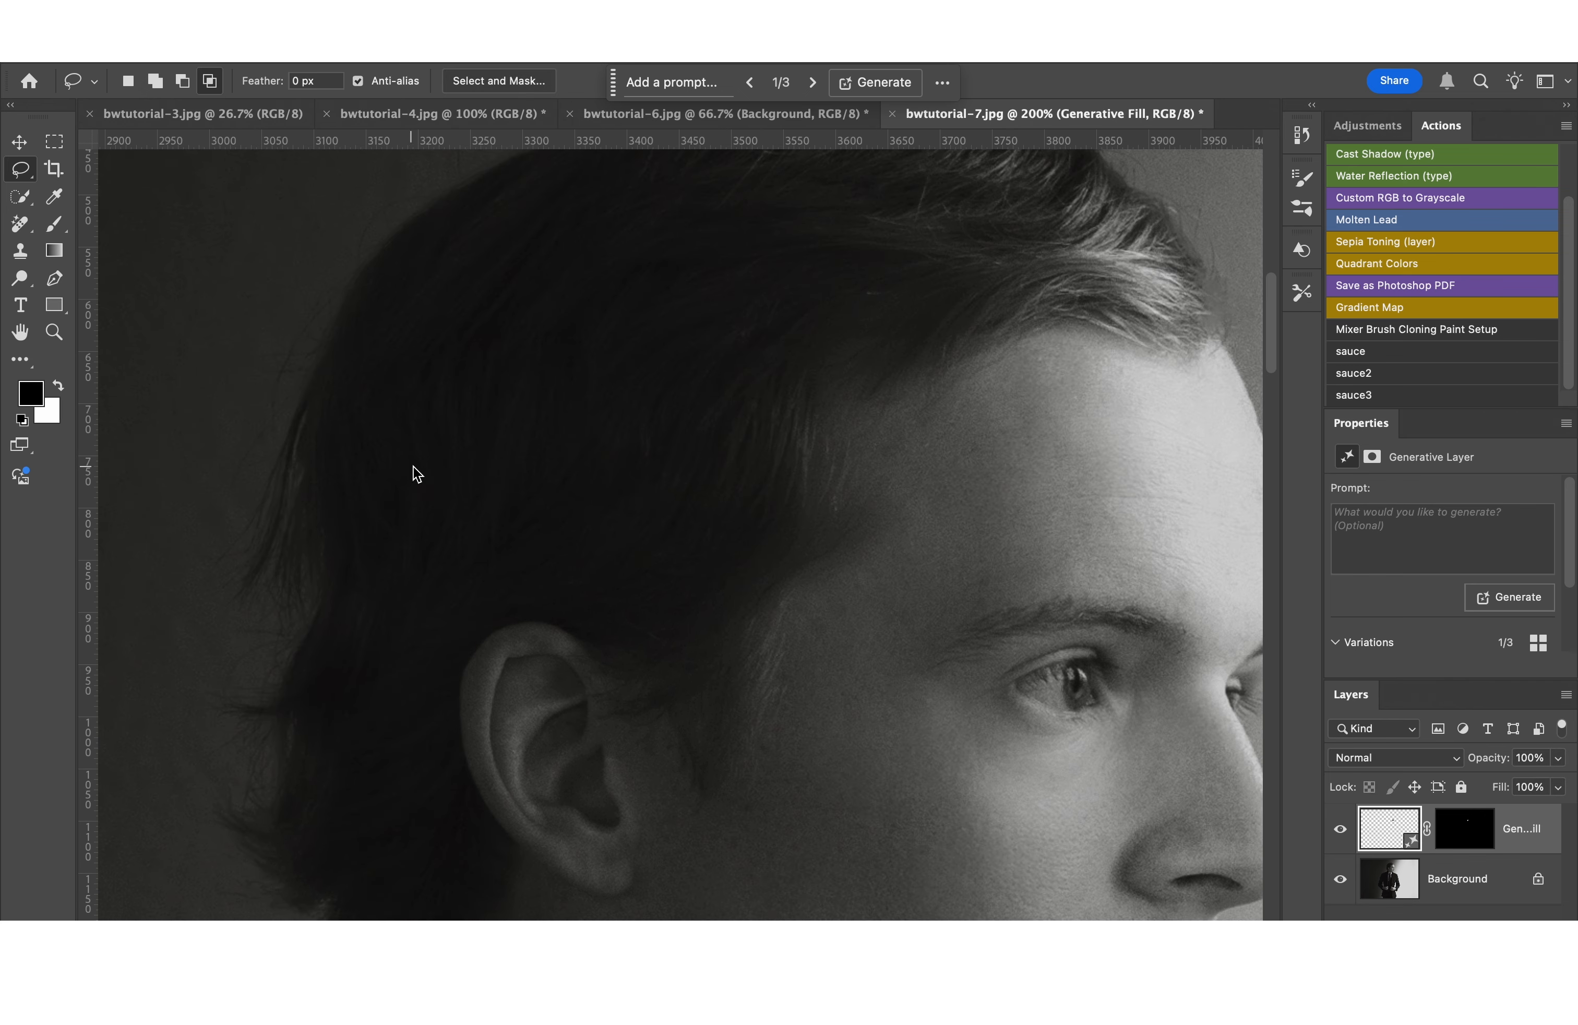
scroll(429, 465, down, 3)
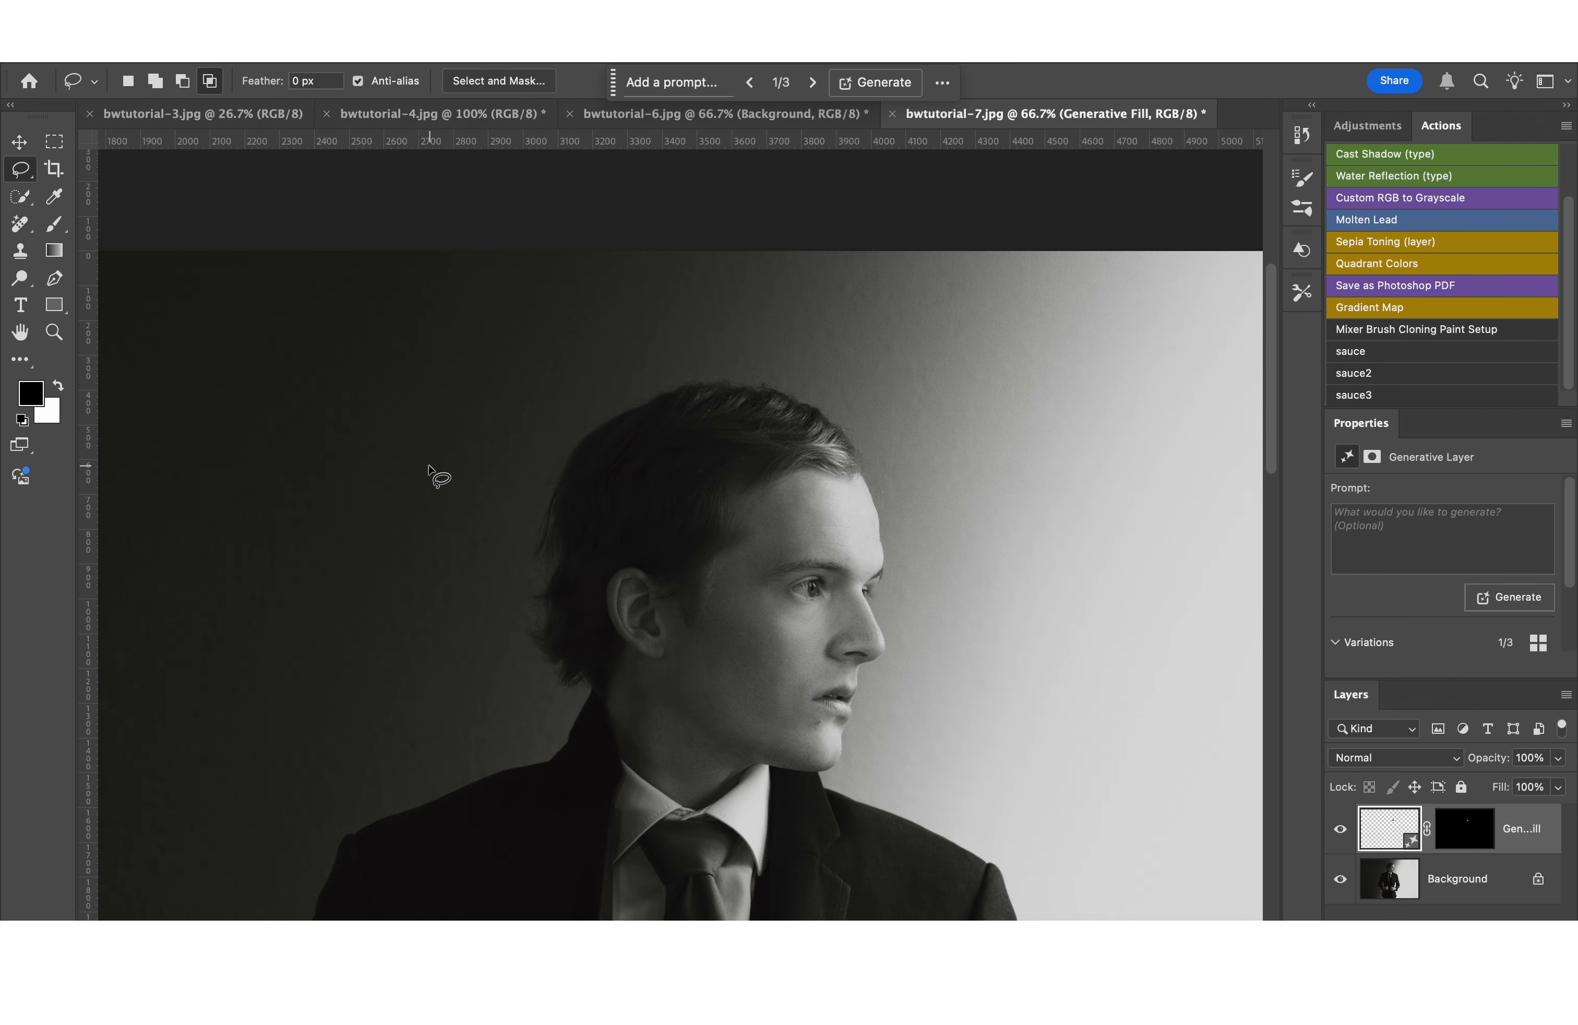
scroll(626, 562, down, 1)
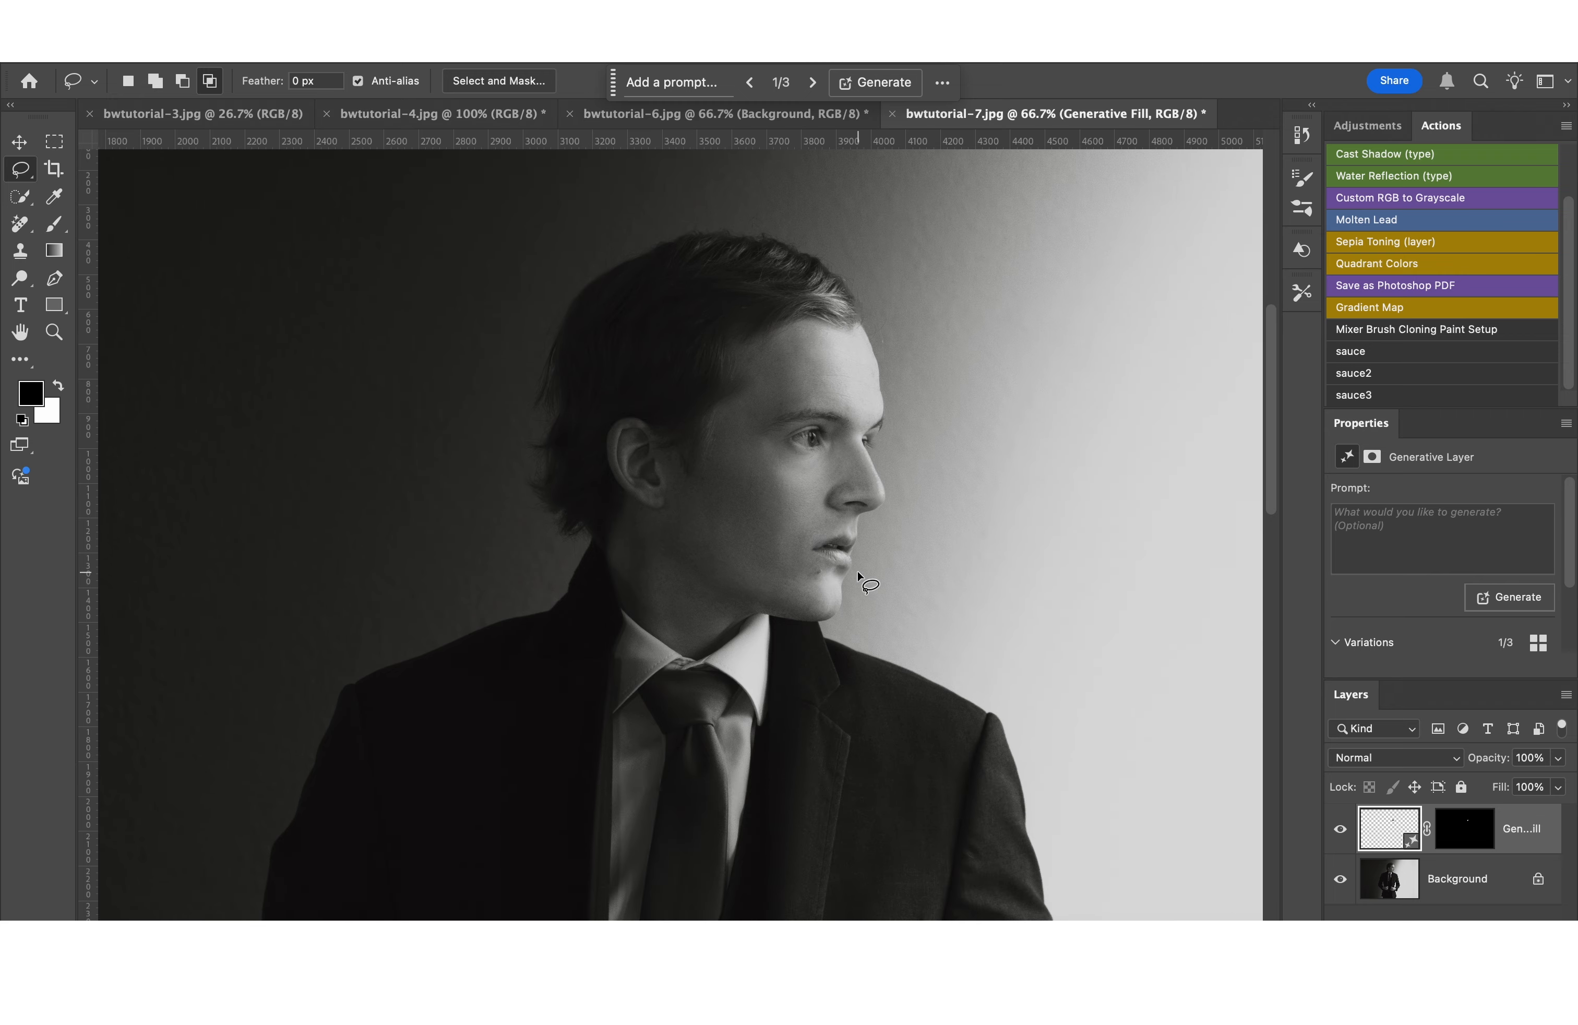
scroll(743, 525, up, 2)
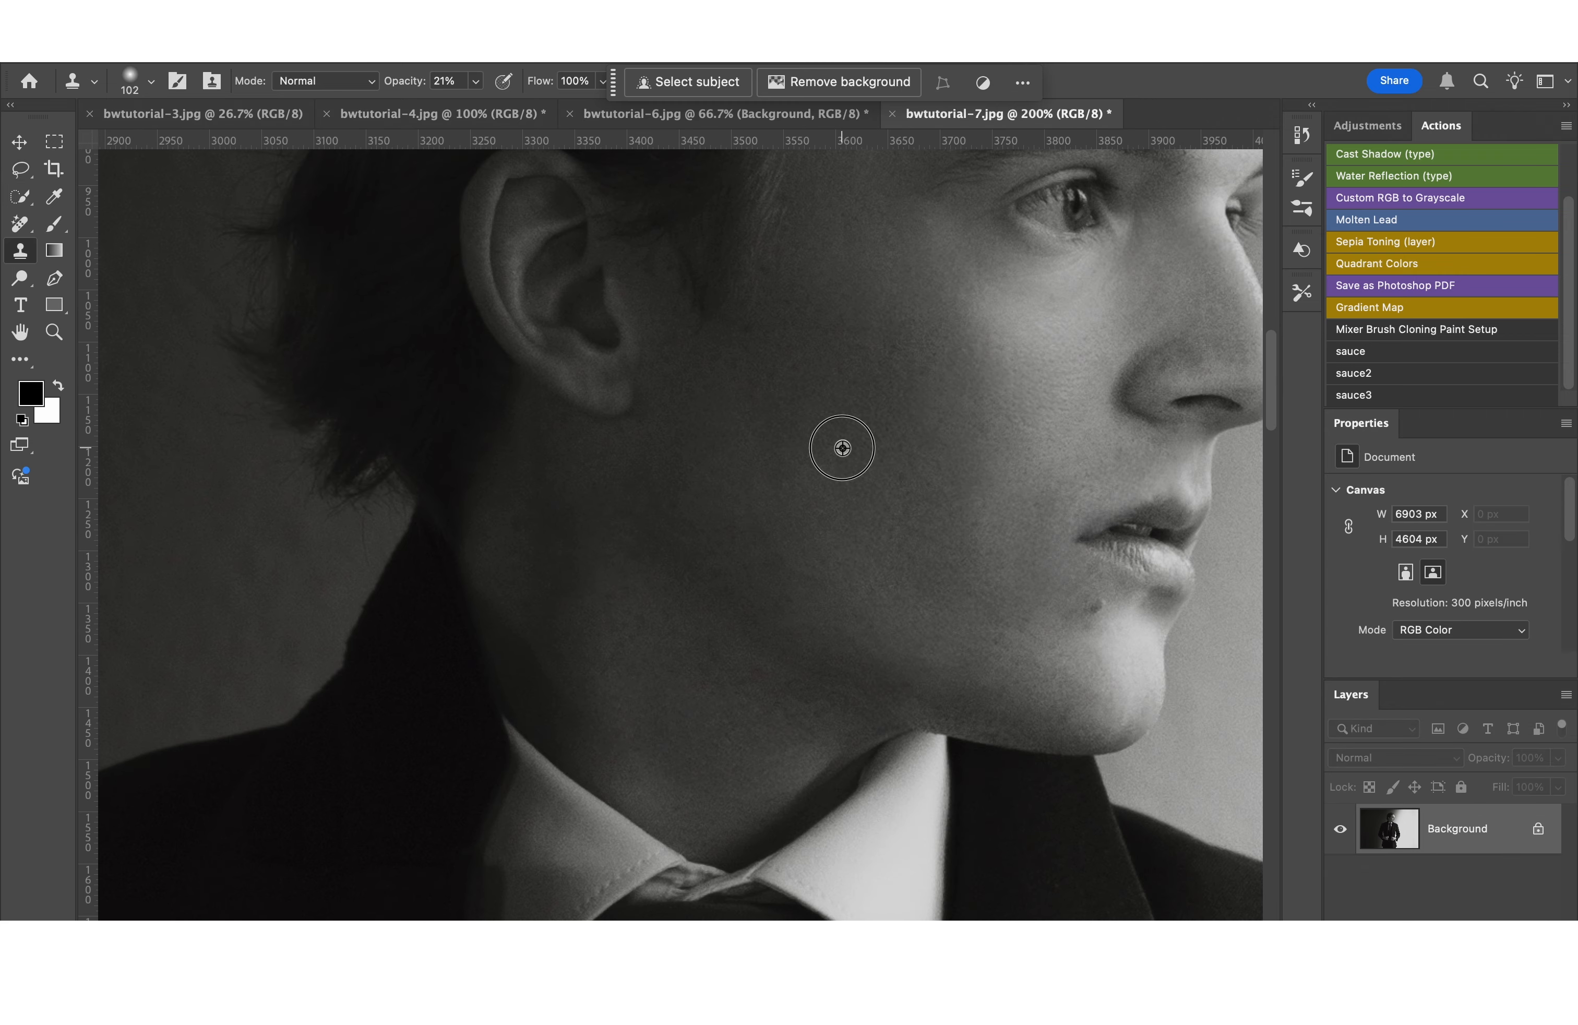
Step: Clone Stamp the dark backdrop beside the back of the head with the 102 px brush at 21% opacity
alt+click(836, 548)
key(super+equal)
drag(1271, 379, 1271, 300)
drag(700, 993, 627, 992)
alt+click(720, 613)
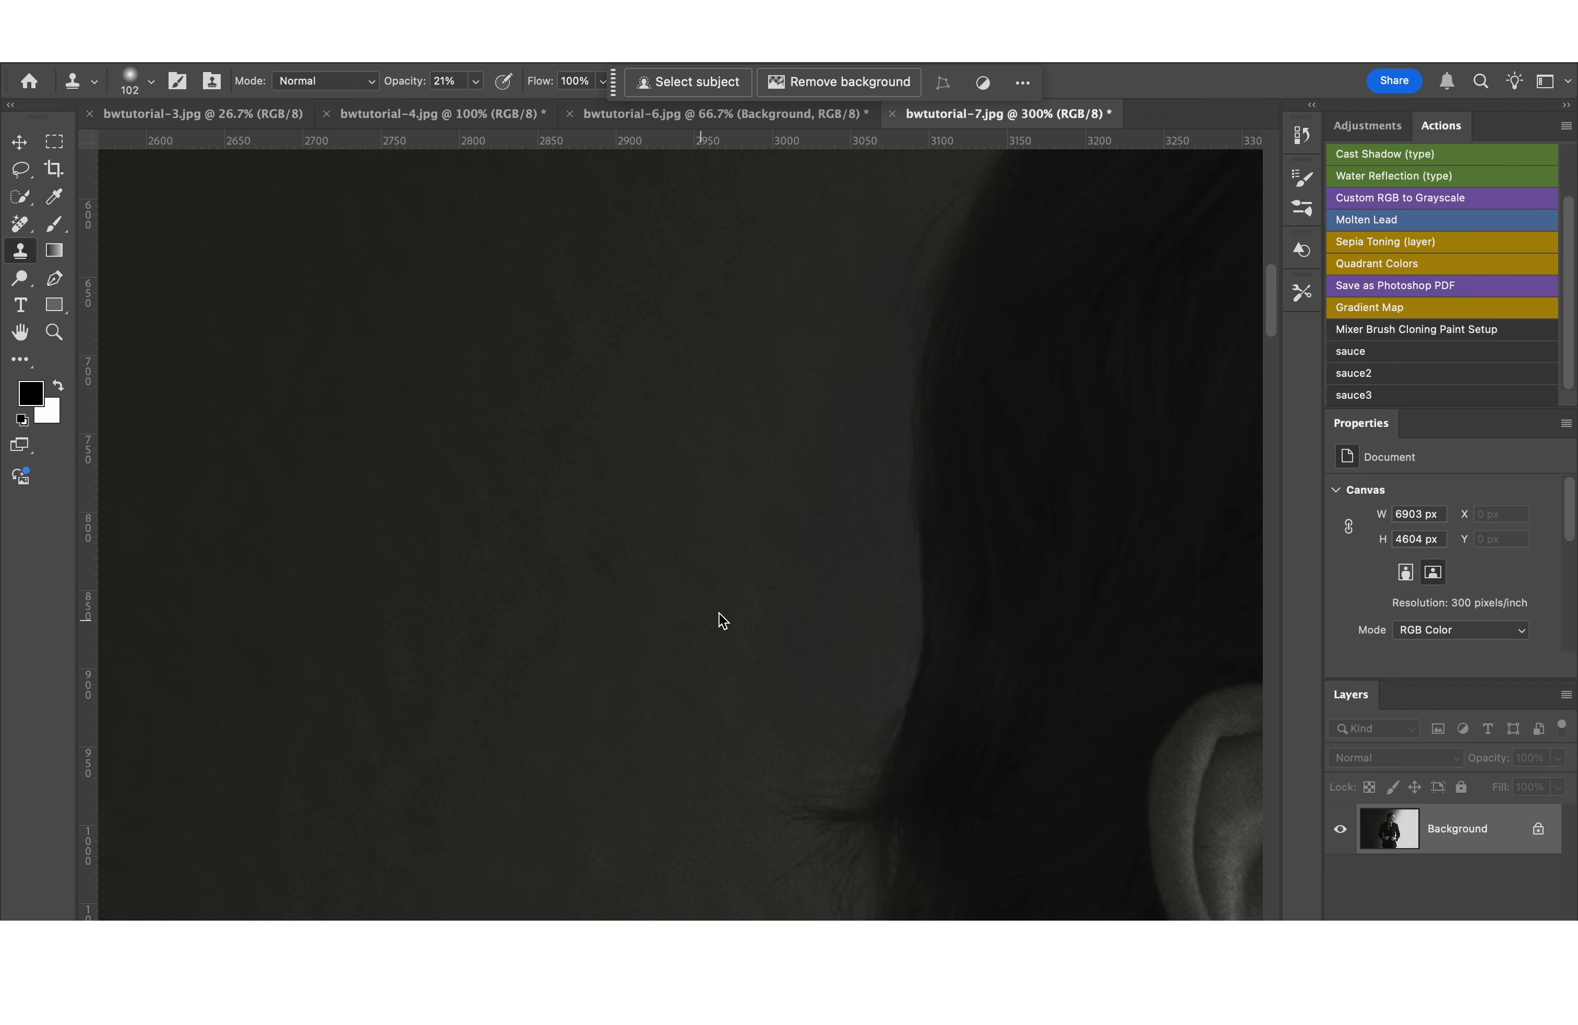
drag(769, 580, 755, 678)
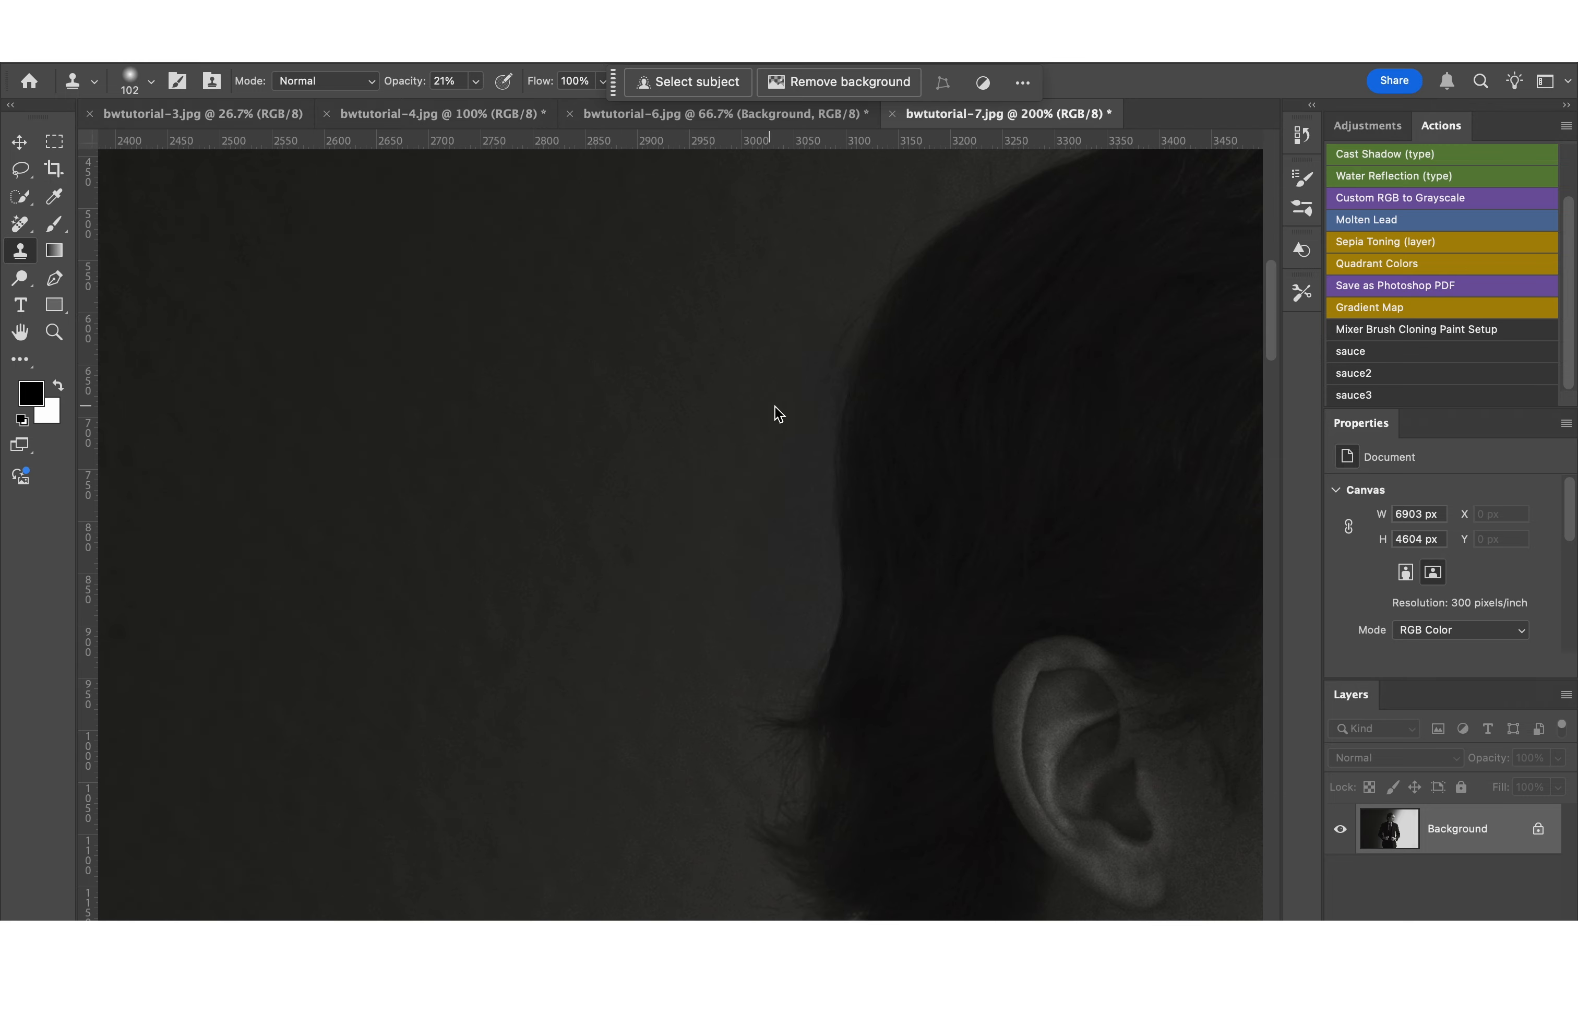
Step: Enlarge the Clone Stamp brush to 153 px and smooth the backdrop along the back of the hair
click(150, 82)
drag(188, 147, 202, 146)
click(759, 416)
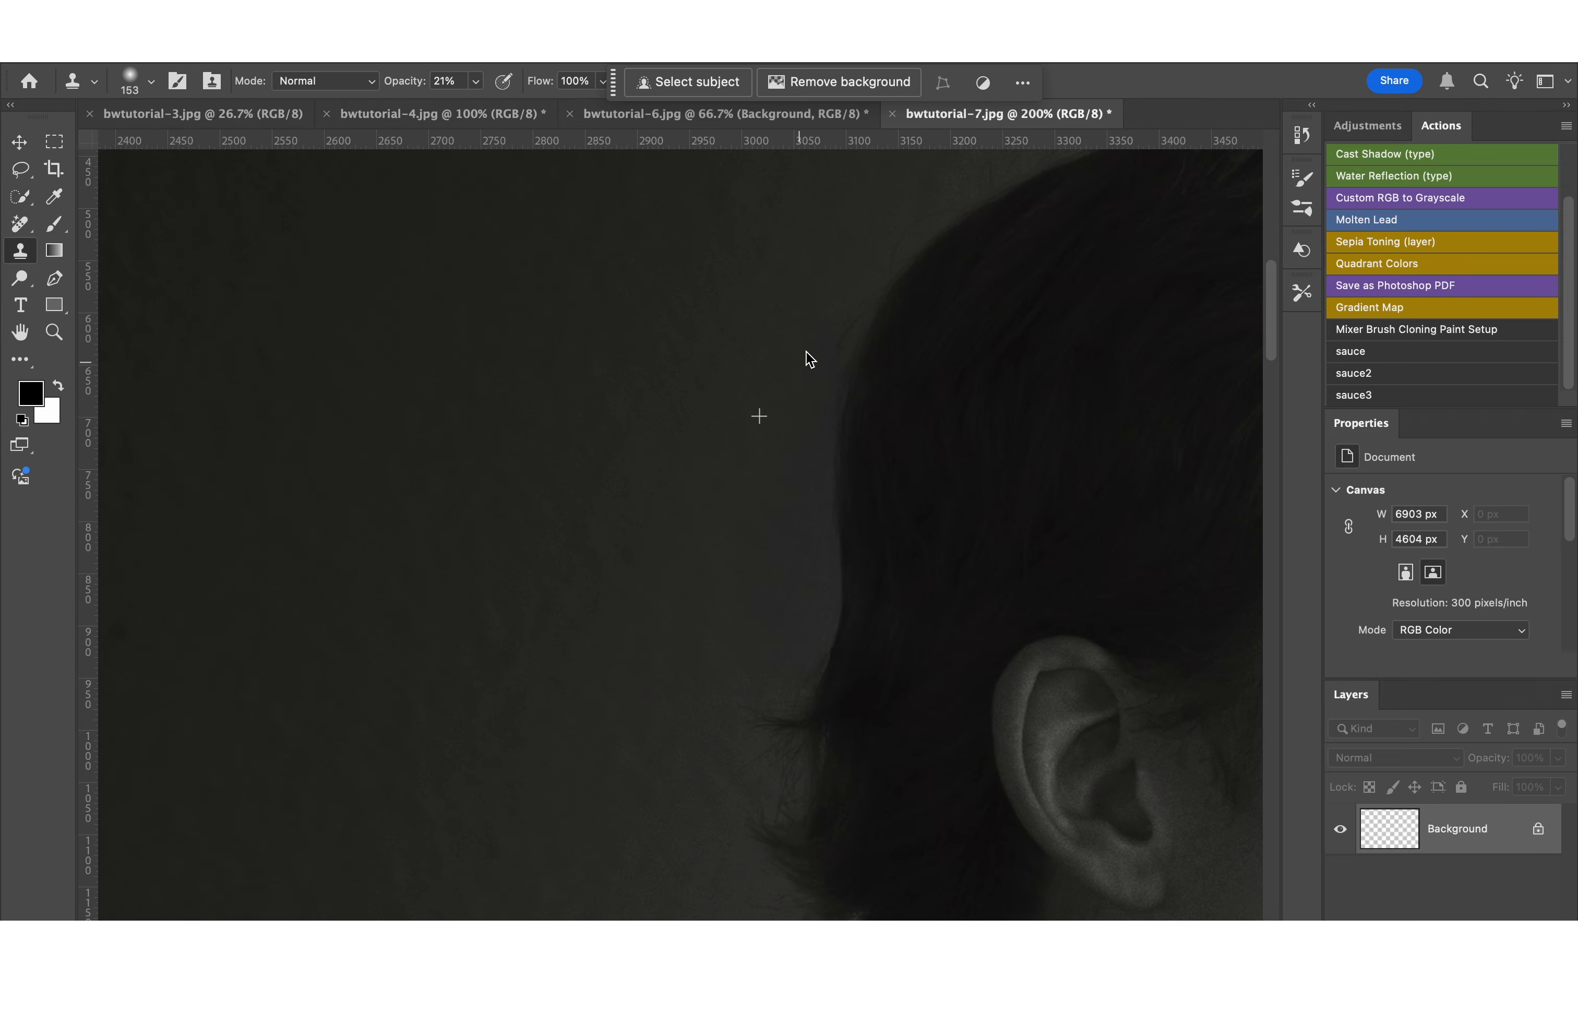
scroll(725, 404, up, 5)
scroll(666, 725, down, 5)
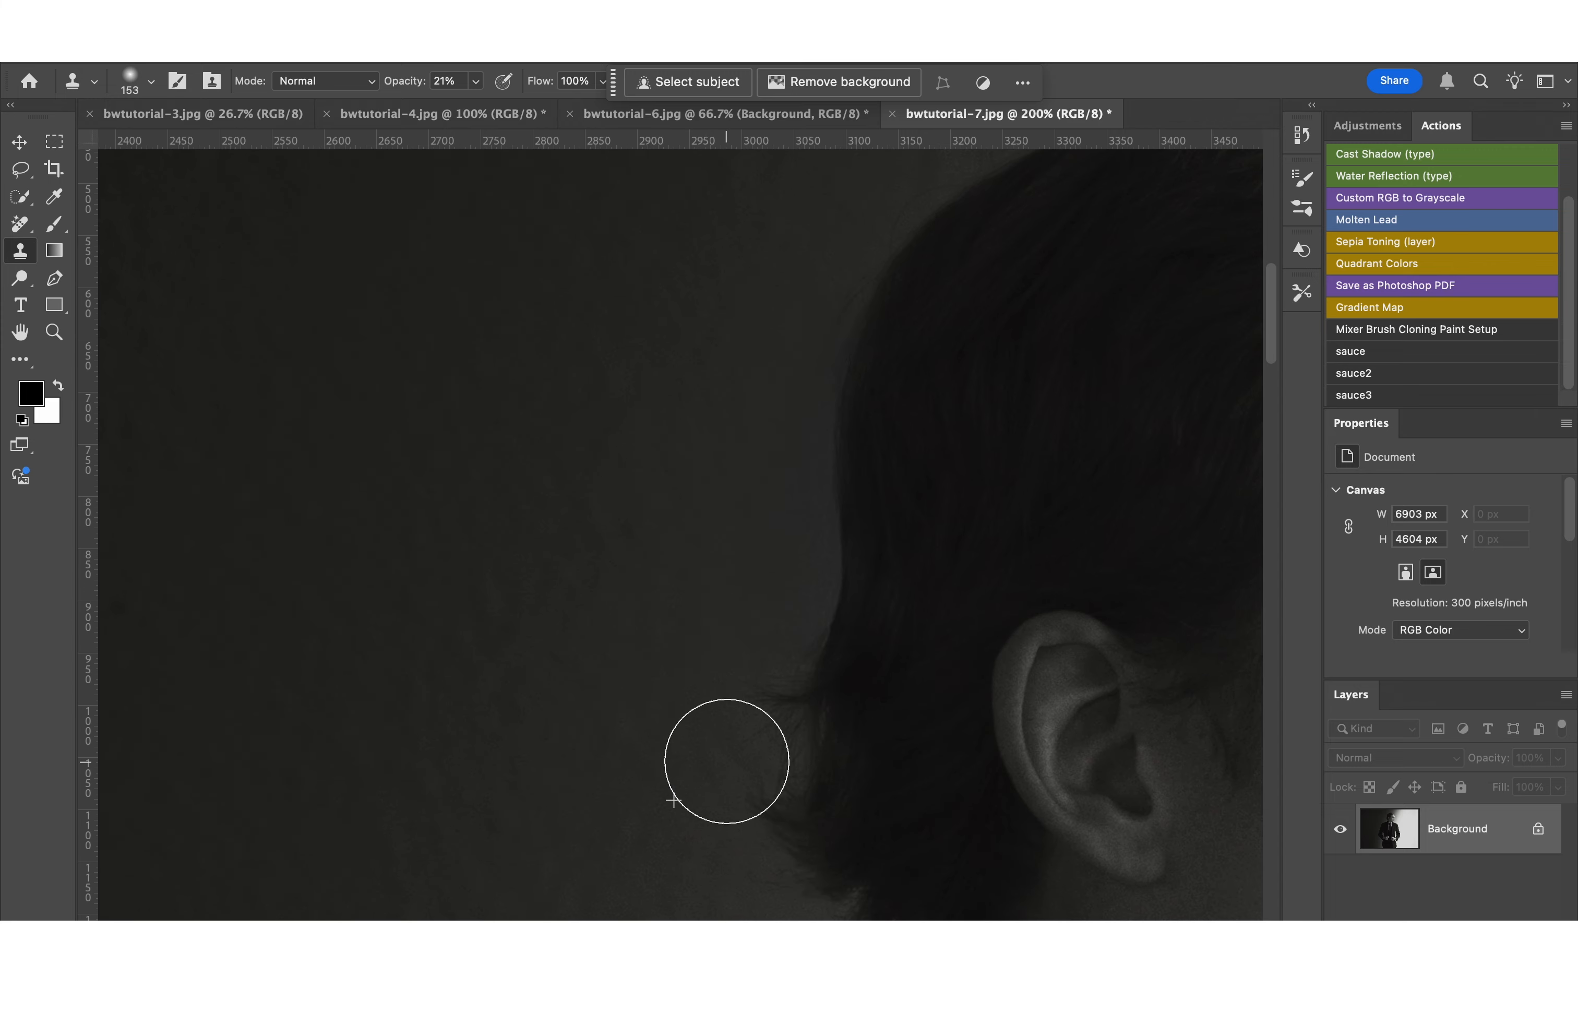
scroll(721, 752, up, 5)
Step: Lasso two patches of stray hair along the upper back of the head, fill each one and deselect
key(l)
drag(888, 510, 958, 447)
key(BackSpace)
key(Return)
key(super+d)
drag(883, 513, 890, 526)
key(BackSpace)
key(Return)
key(super+d)
Step: Lasso and fill the flyaway hairs above the crown and along the upper front edge of the hair
scroll(1145, 557, right, 10)
drag(708, 303, 798, 297)
key(BackSpace)
key(Return)
key(super+d)
mouse_move(943, 331)
mouse_down()
mouse_move(968, 416)
mouse_move(1014, 442)
mouse_move(980, 350)
mouse_up()
key(BackSpace)
key(Return)
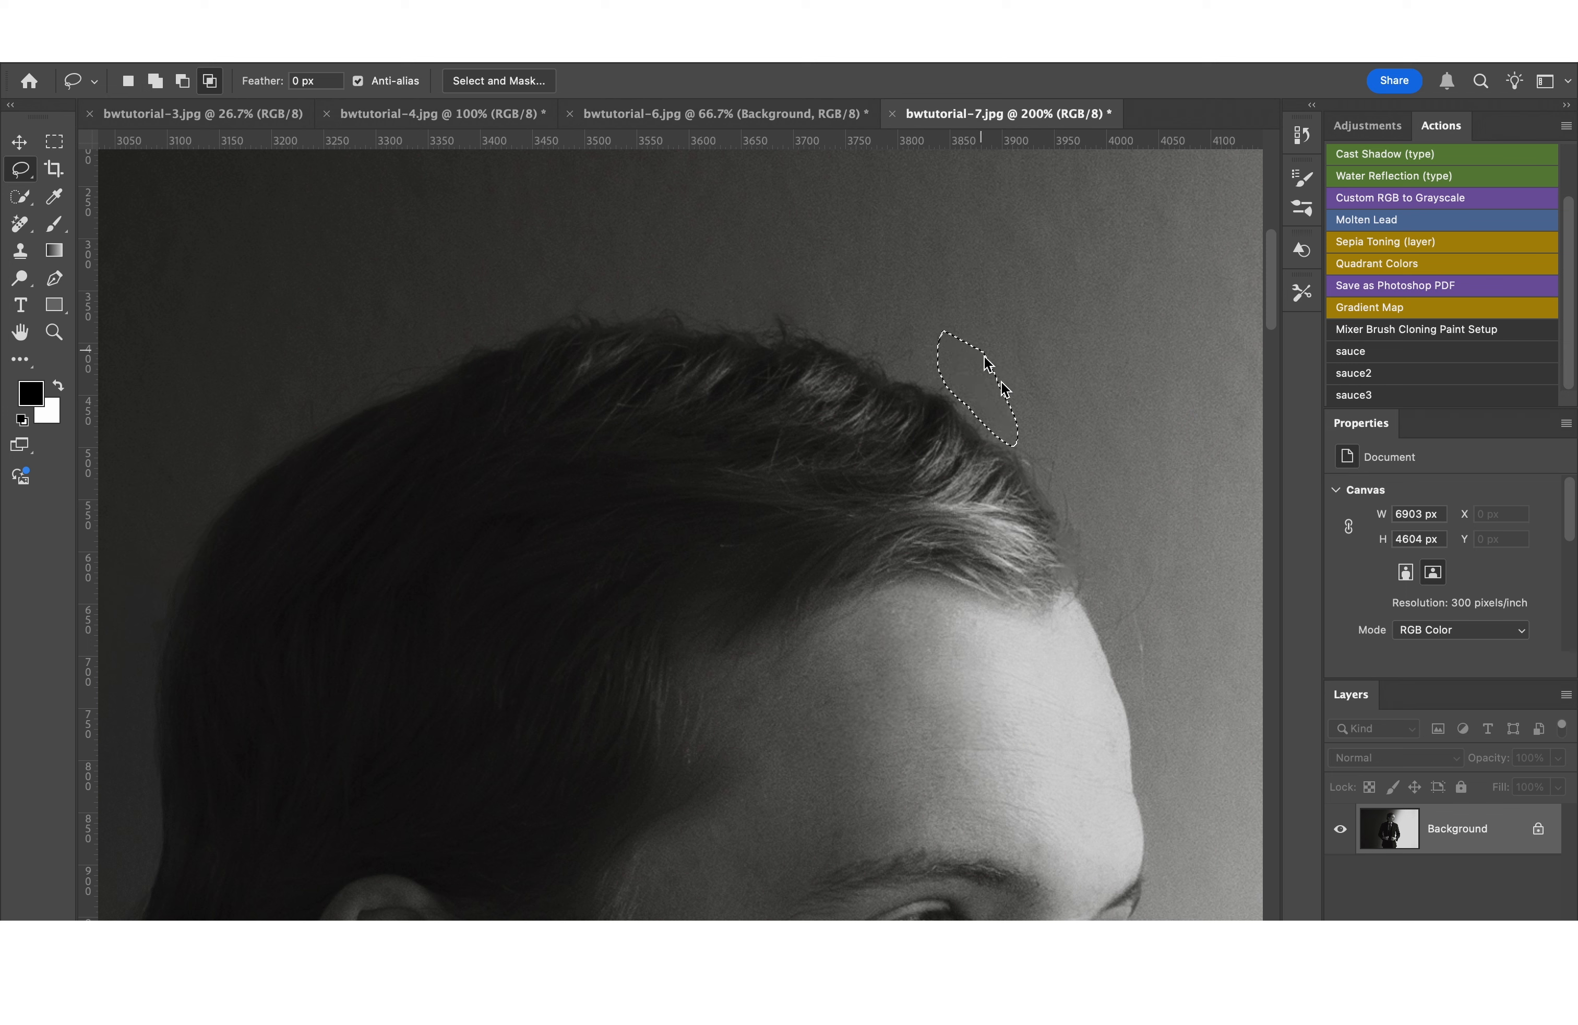
key(super+d)
Step: Lasso and fill the stray hairs in front of the hairline and along the backdrop beside the forehead
drag(1050, 442, 1062, 492)
key(BackSpace)
key(Return)
key(super+d)
mouse_move(1121, 549)
mouse_down()
mouse_move(1102, 557)
mouse_move(1102, 620)
mouse_move(1121, 670)
mouse_move(1161, 705)
mouse_move(1169, 575)
mouse_move(1123, 548)
mouse_up()
key(BackSpace)
key(Return)
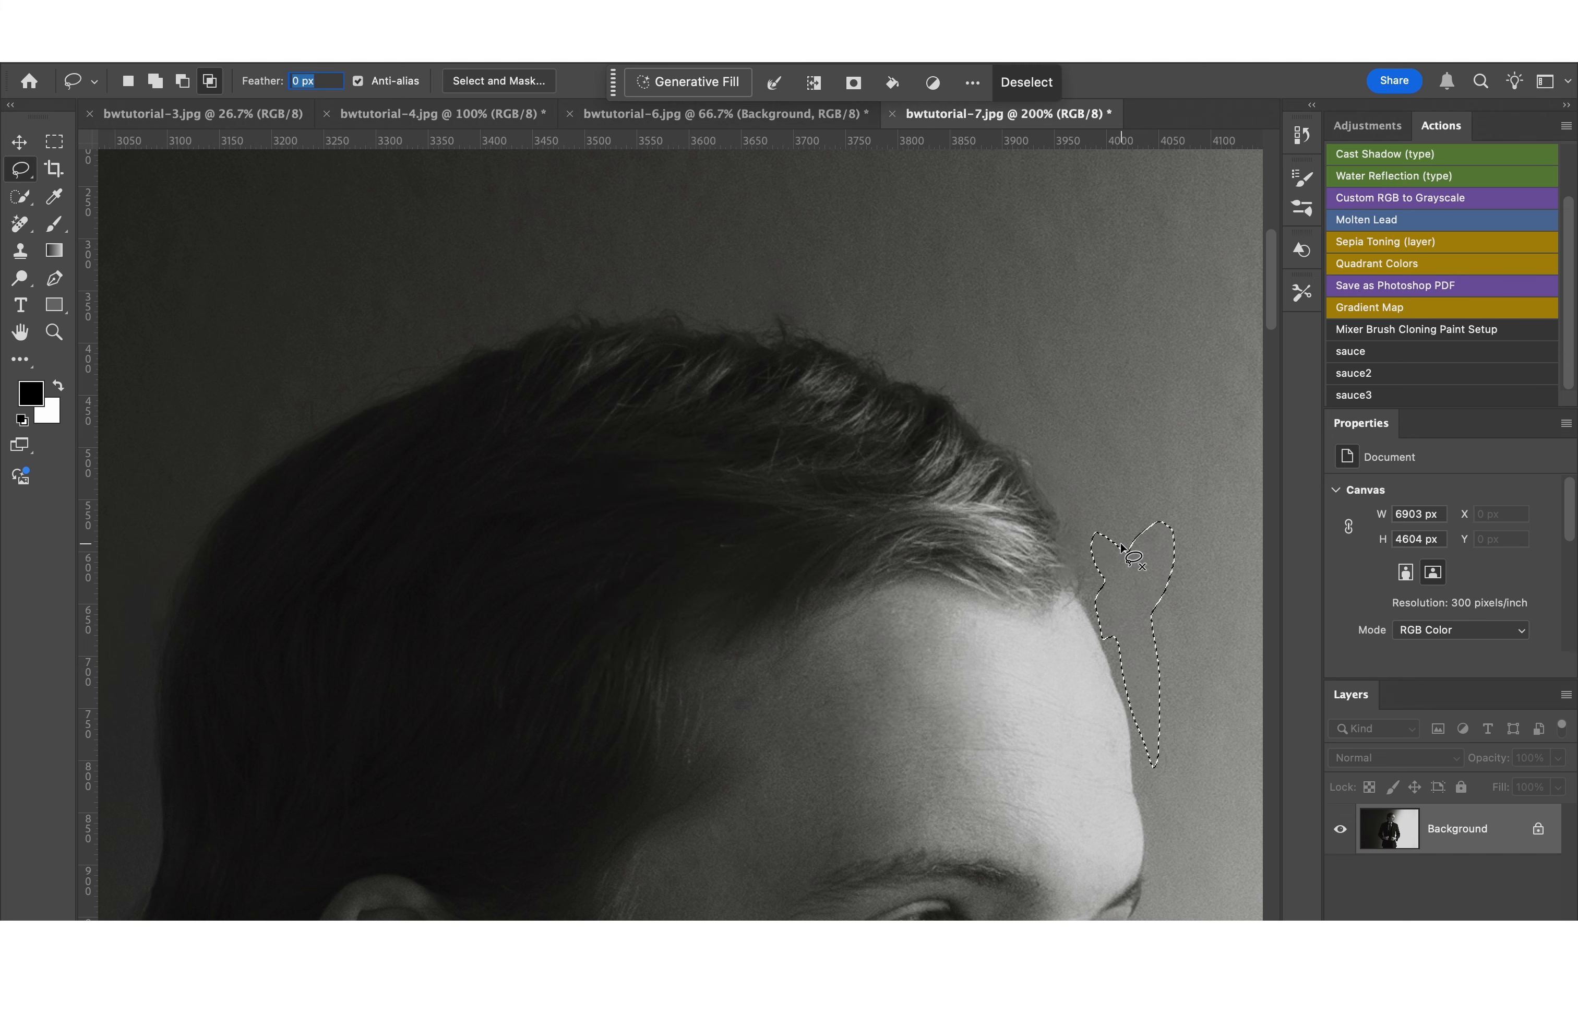
key(super+d)
Step: Lasso the small backdrop patch just above the front curls, fill it and deselect
mouse_move(895, 330)
mouse_down()
mouse_move(864, 328)
mouse_move(905, 378)
mouse_move(922, 343)
mouse_up()
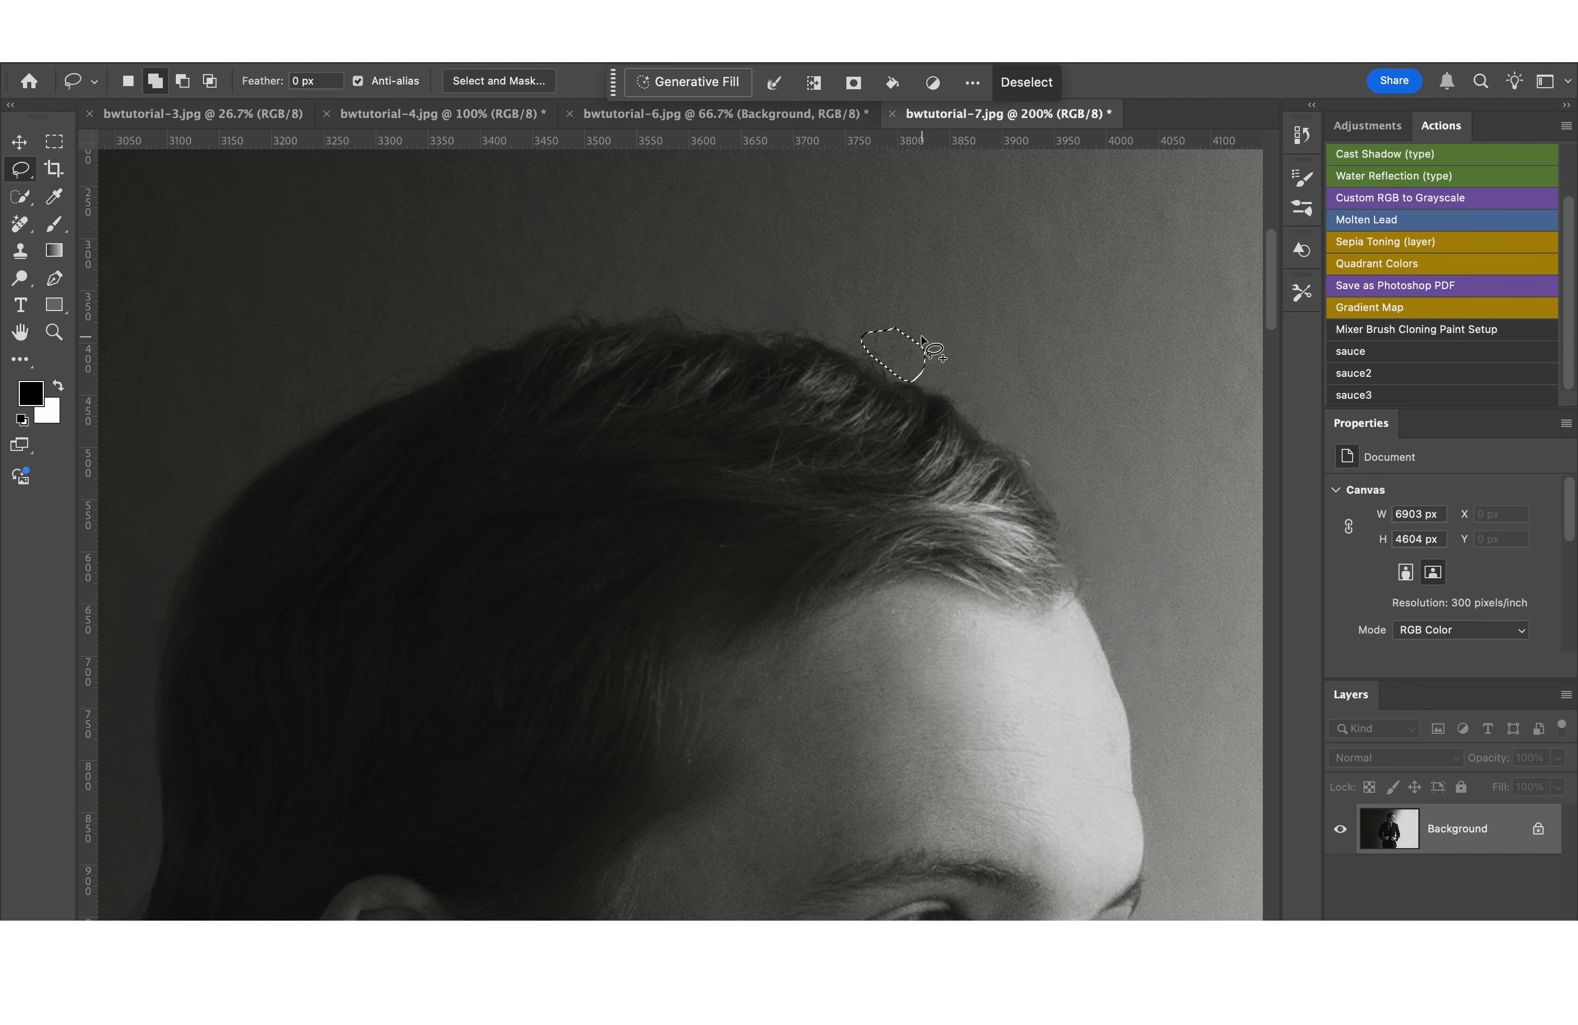
key(shift+BackSpace)
key(Return)
key(super+d)
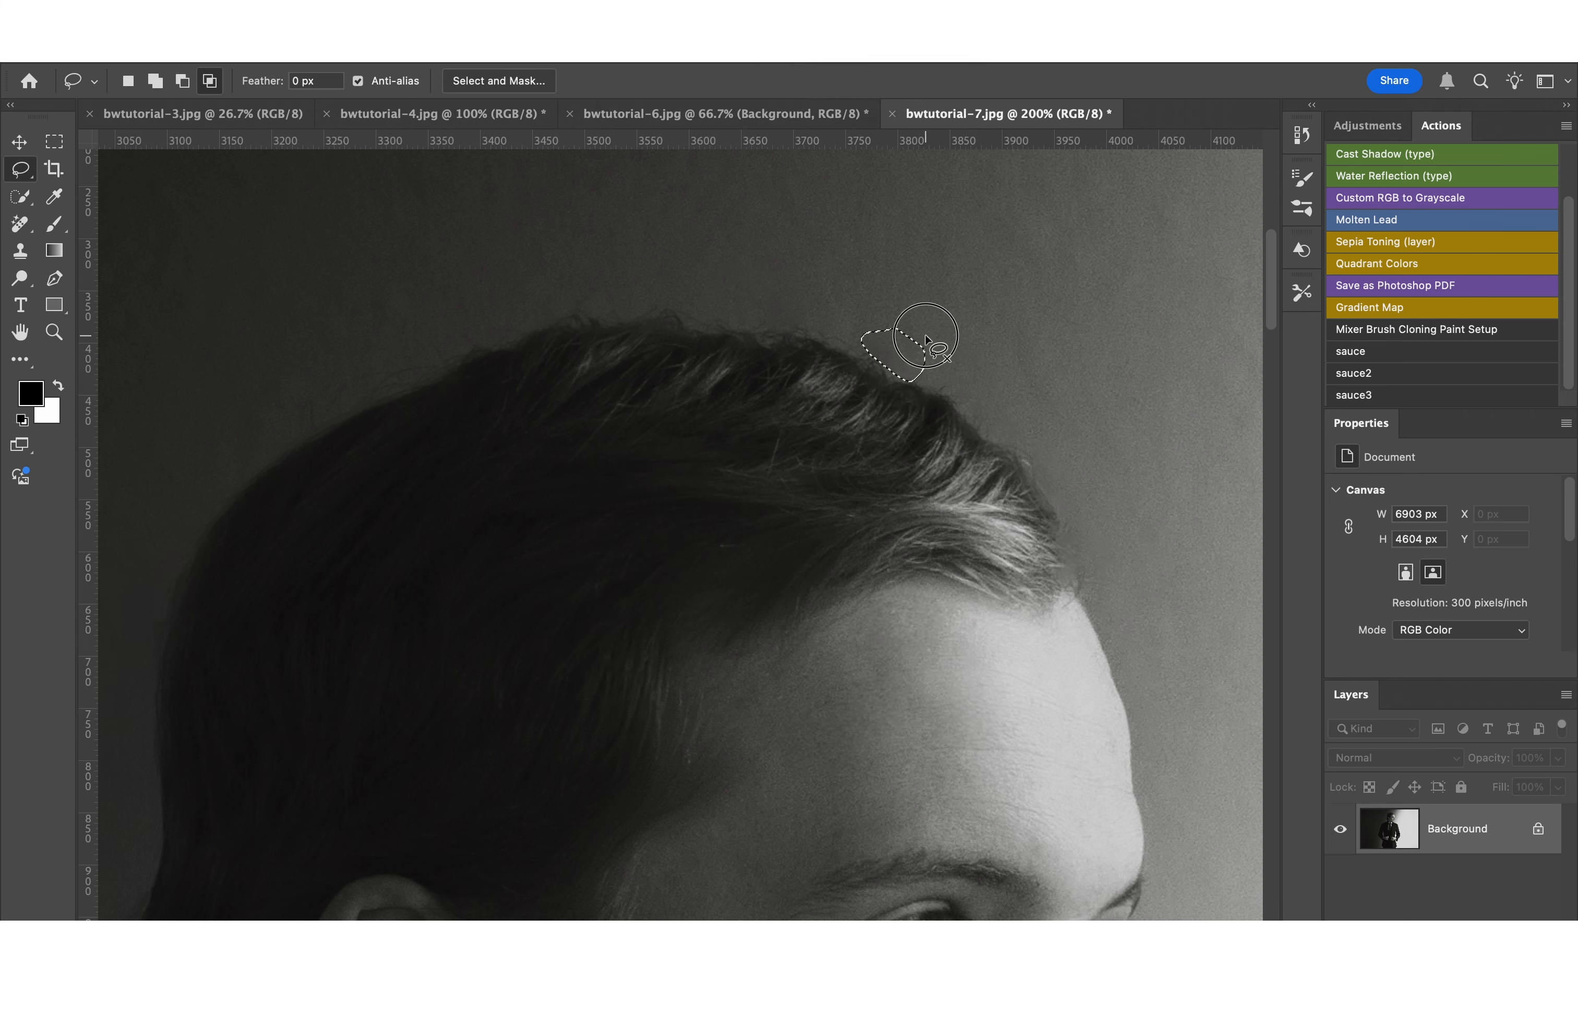
Step: Start a Tilt-Shift blur on the whole image and centre its focus band on the jaw and neck
scroll(832, 585, down, 10)
key(super+0)
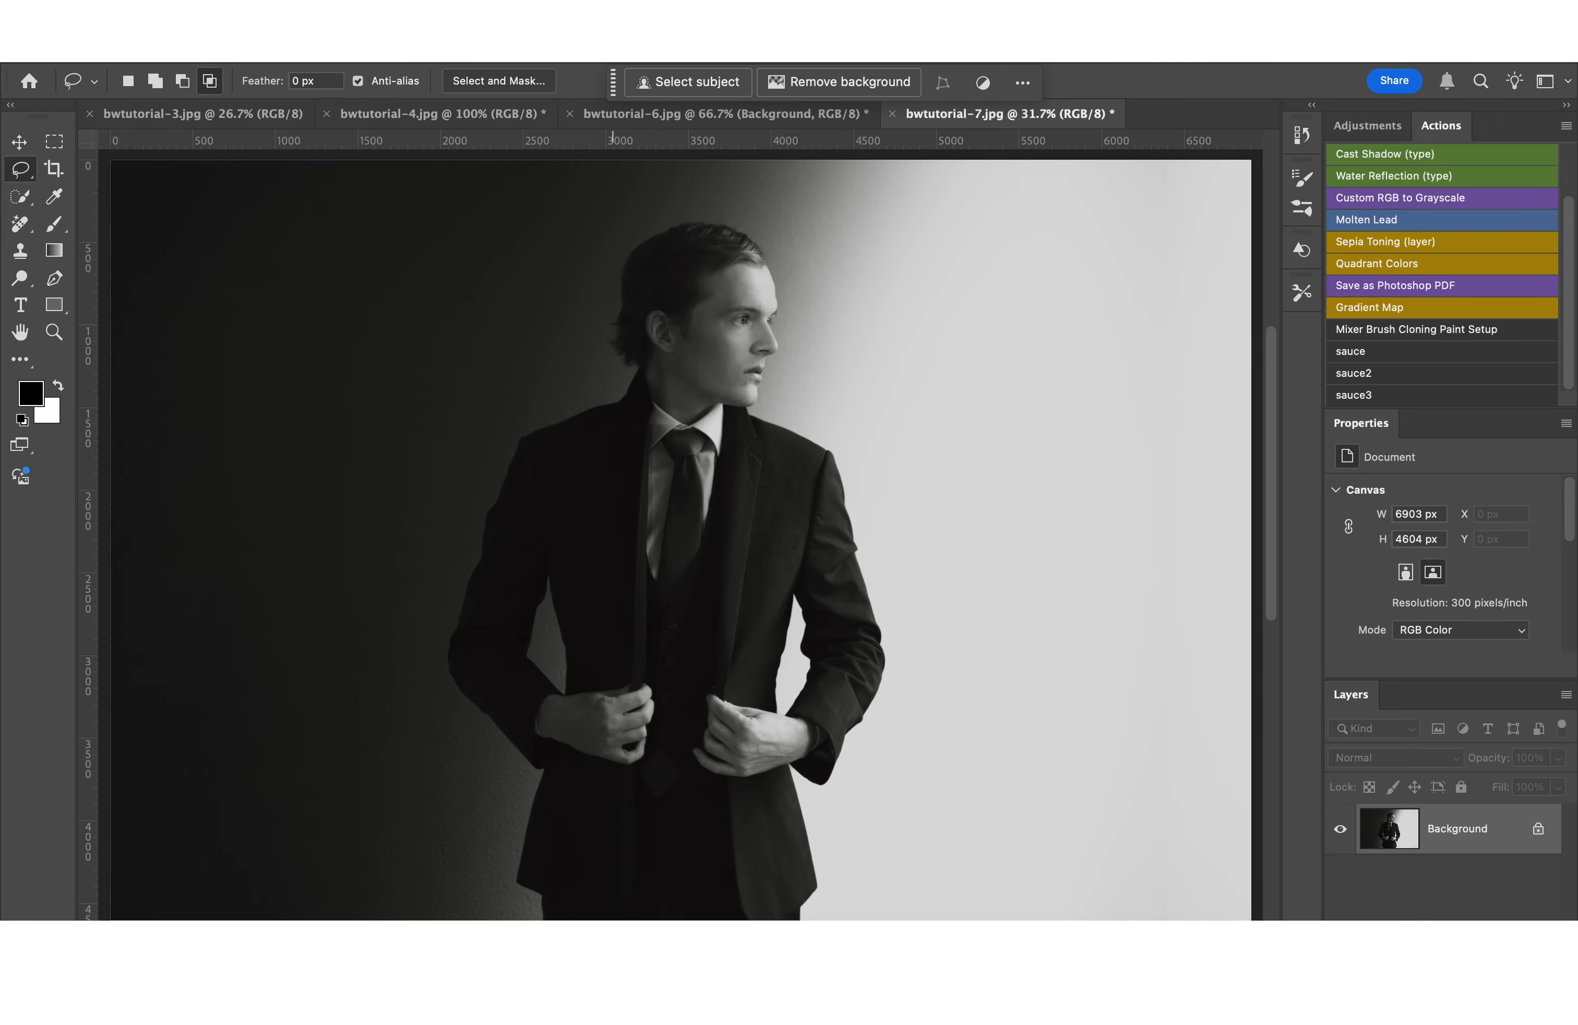
click(525, 34)
mouse_move(569, 348)
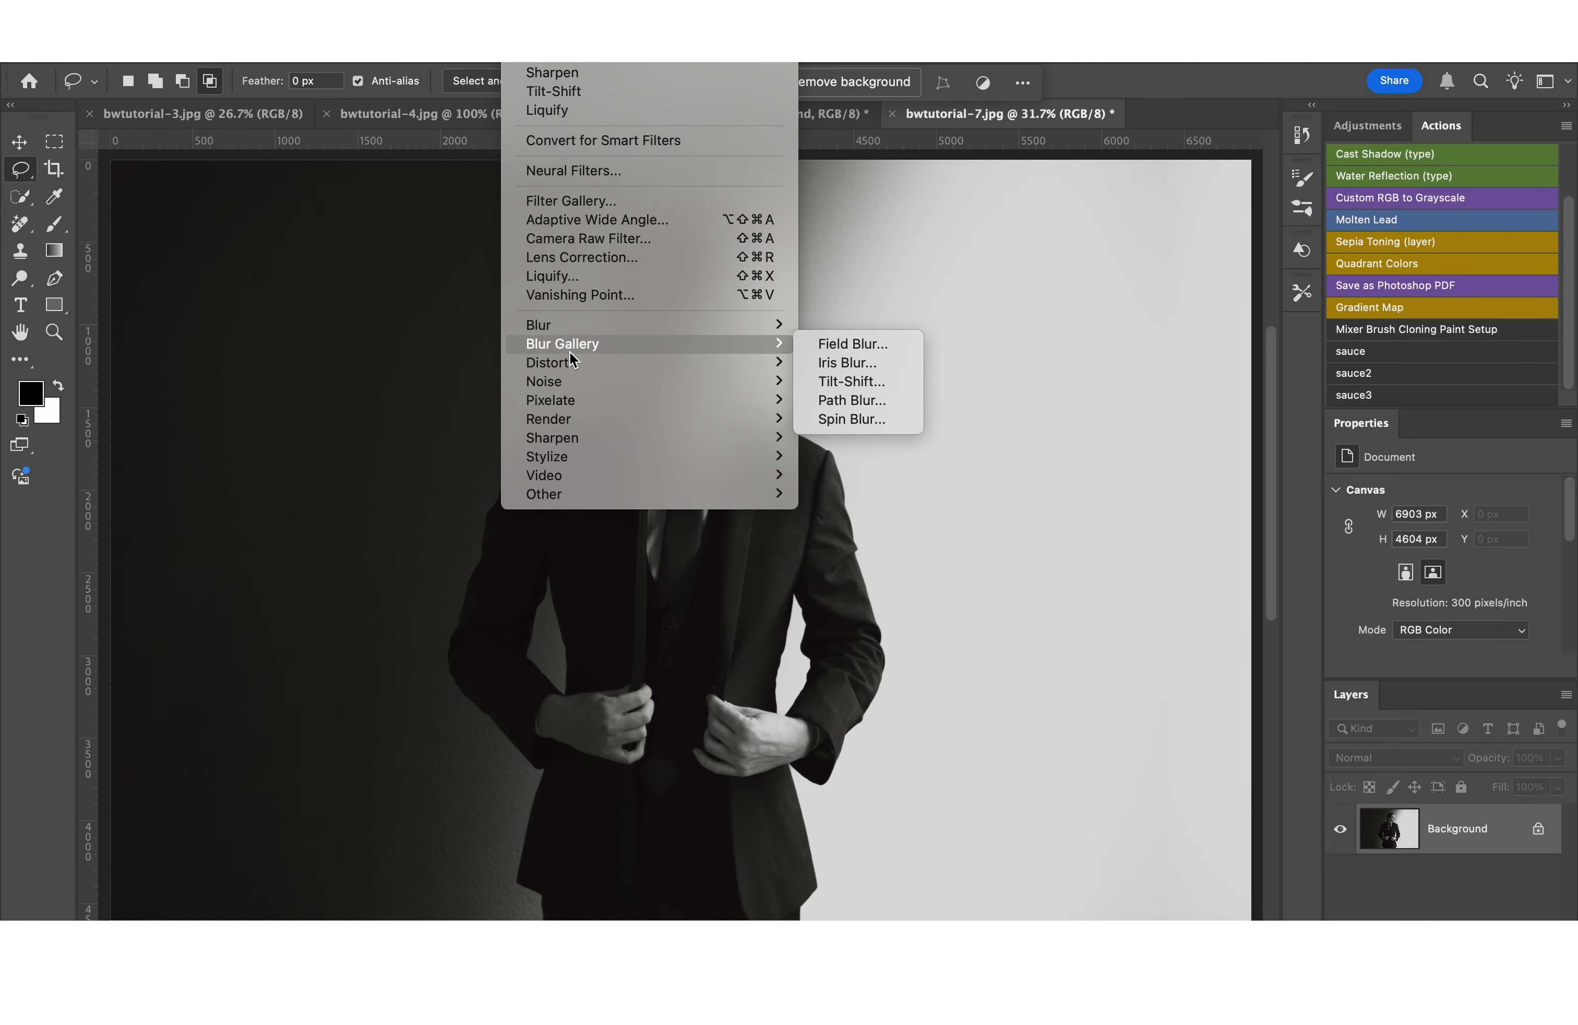
click(822, 383)
drag(685, 539, 688, 365)
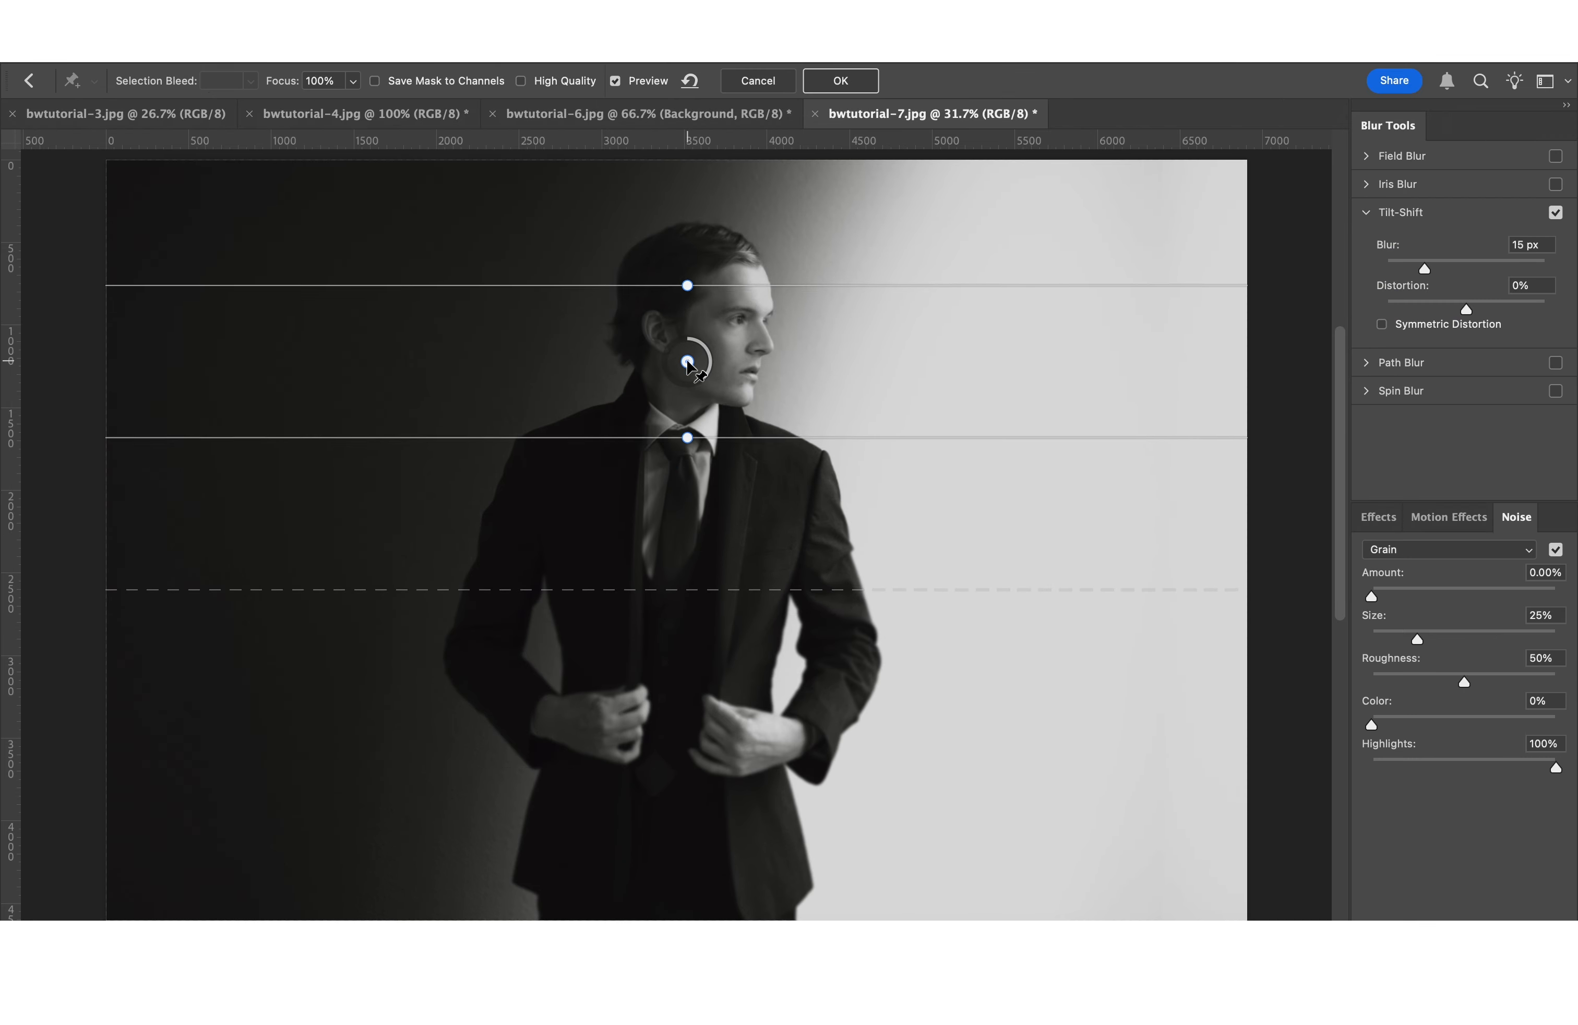
Step: Adjust the Tilt-Shift focus lines around the face and apply the blur at 15 px
drag(688, 284, 697, 320)
drag(504, 334, 293, 286)
drag(694, 318, 708, 283)
drag(825, 316, 802, 316)
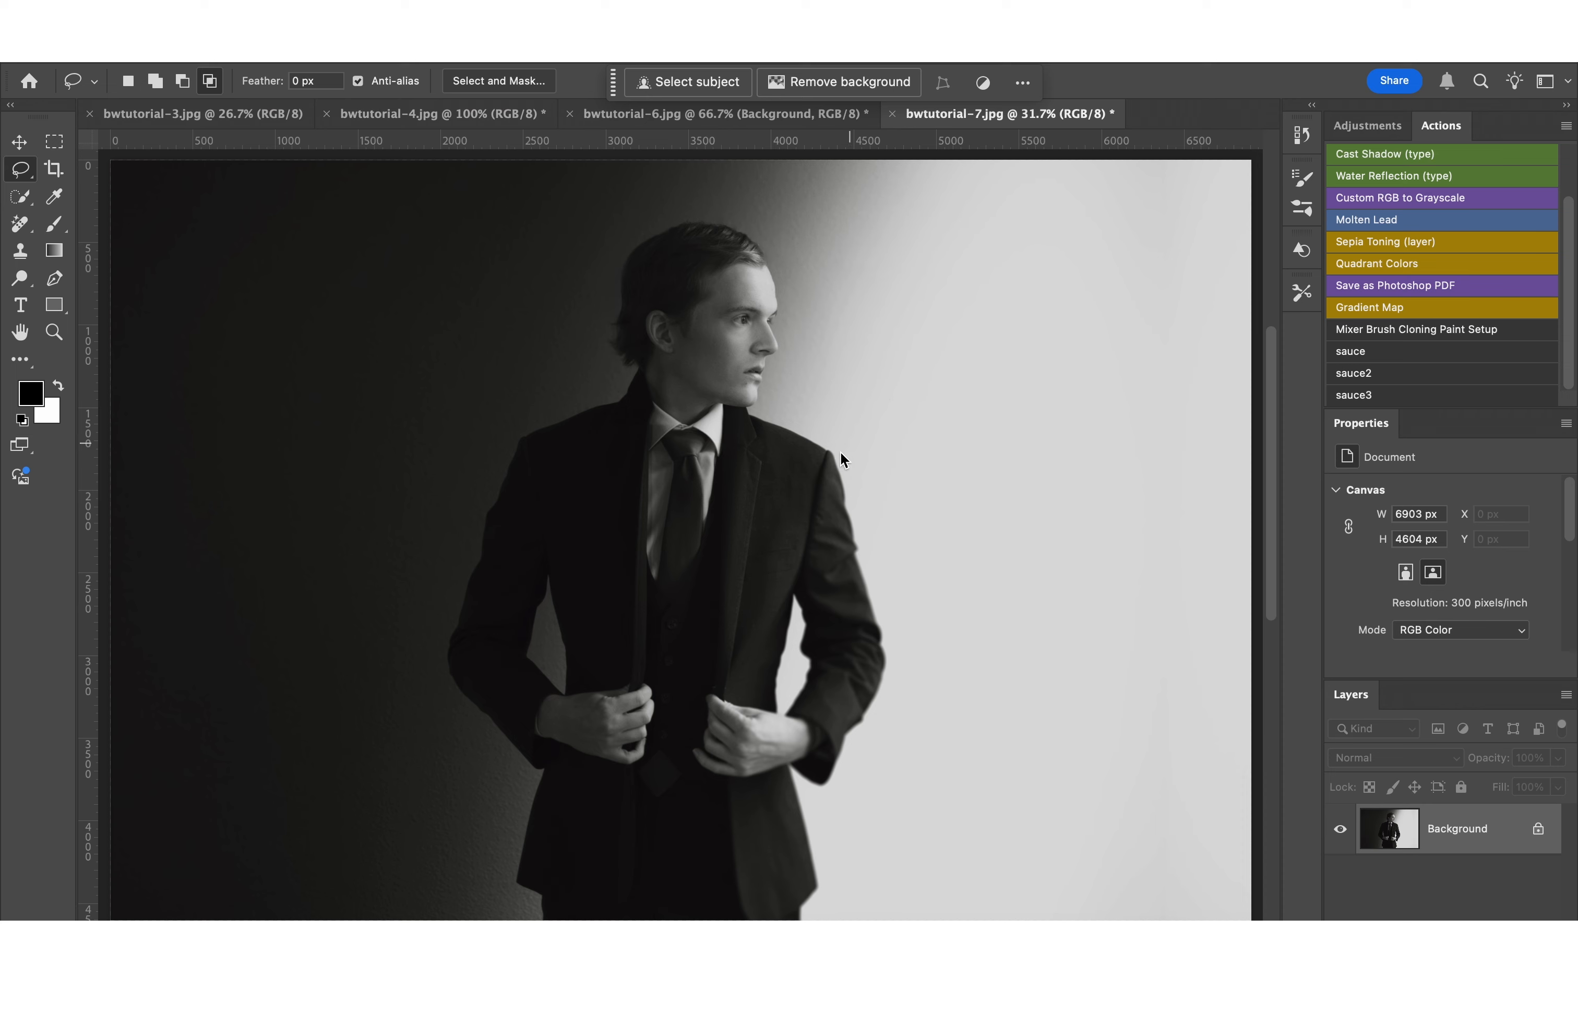
Step: Run the sauce2 action on bwtutorial-7.jpg and check the head at 100% and the whole image
click(1356, 373)
key(super+plus)
key(super+plus)
key(super+plus)
key(super+plus)
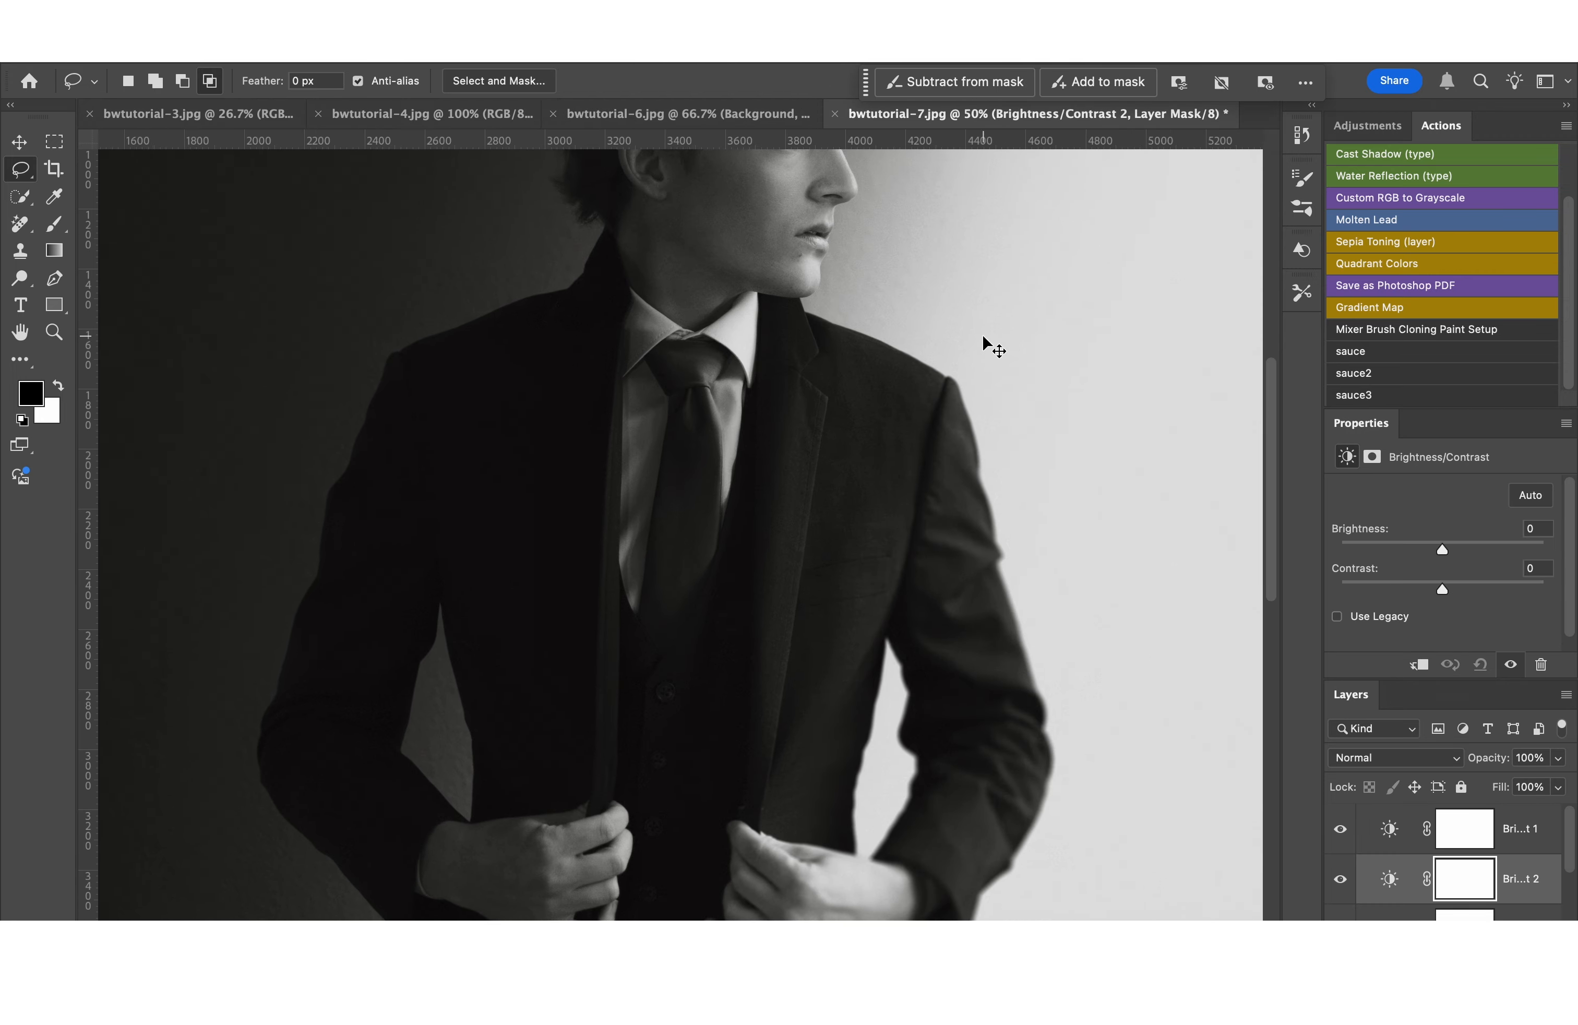
scroll(993, 387, up, 9)
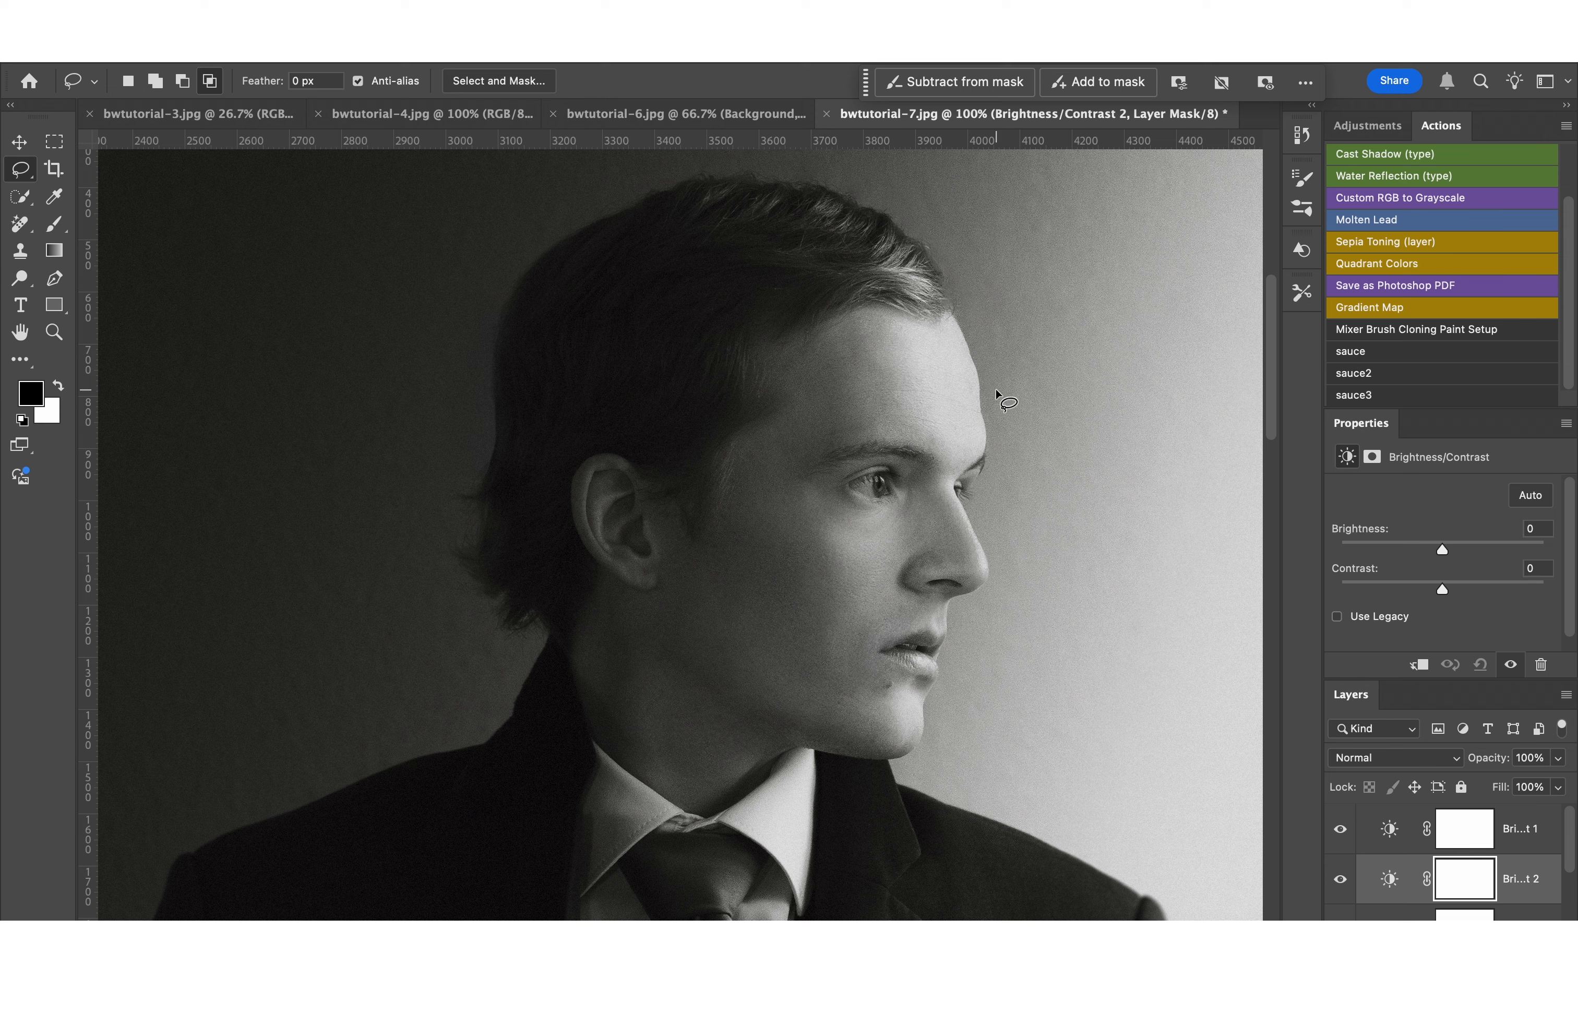
scroll(679, 293, up, 2)
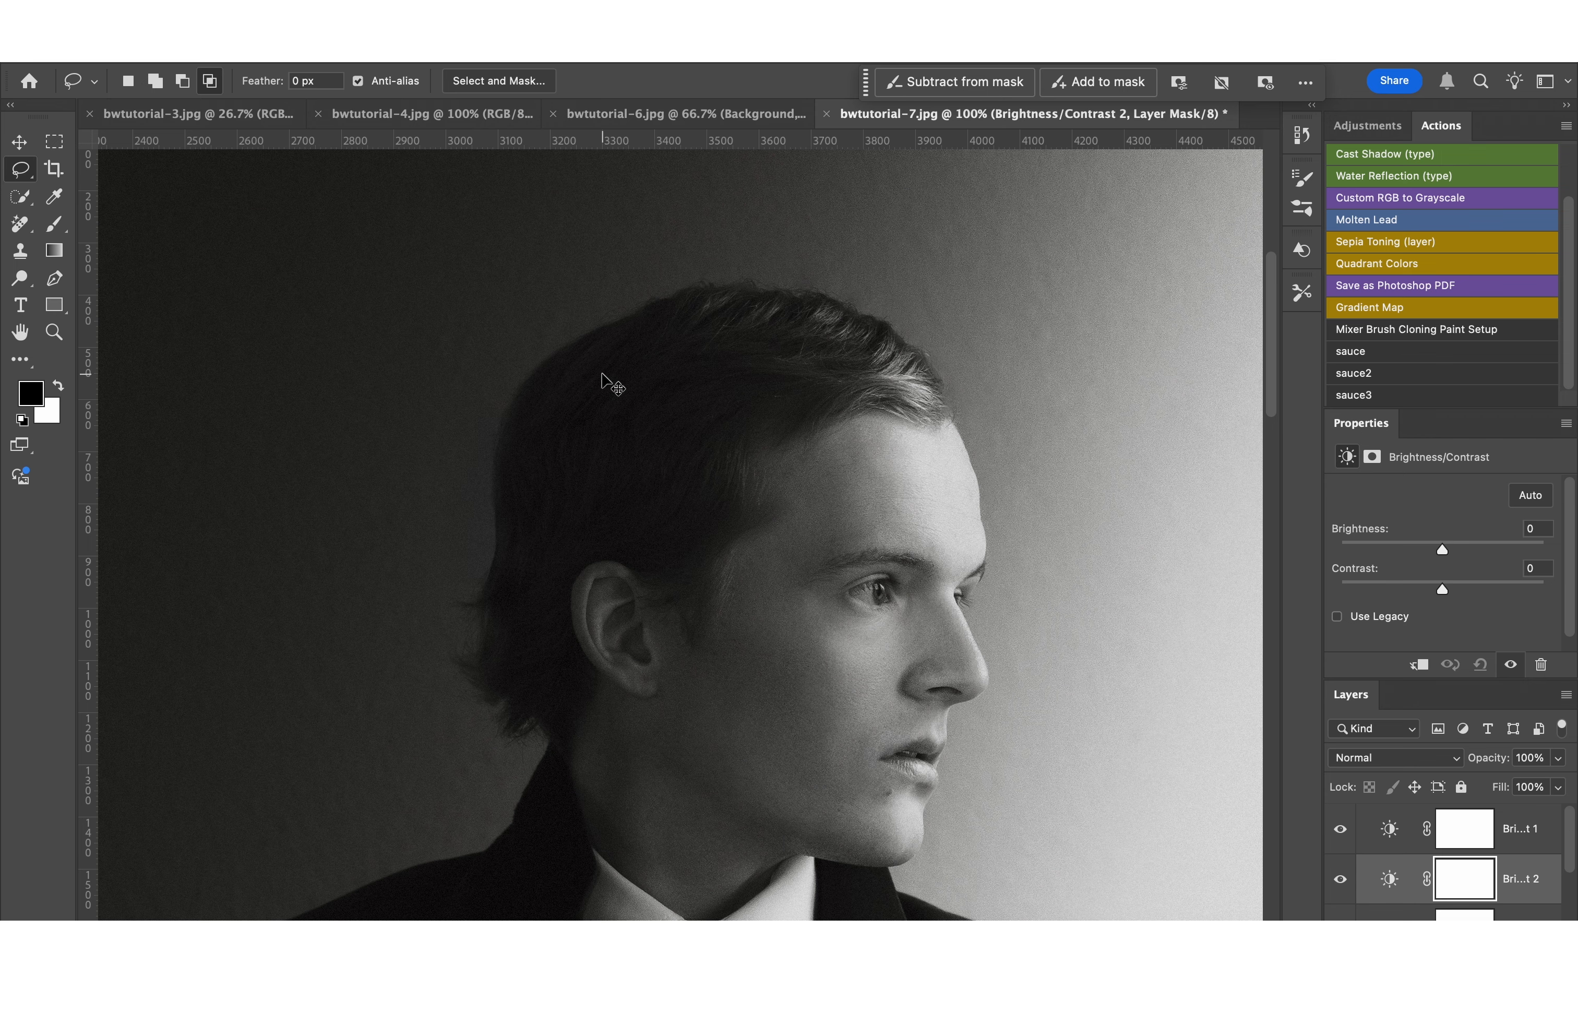
key(super+0)
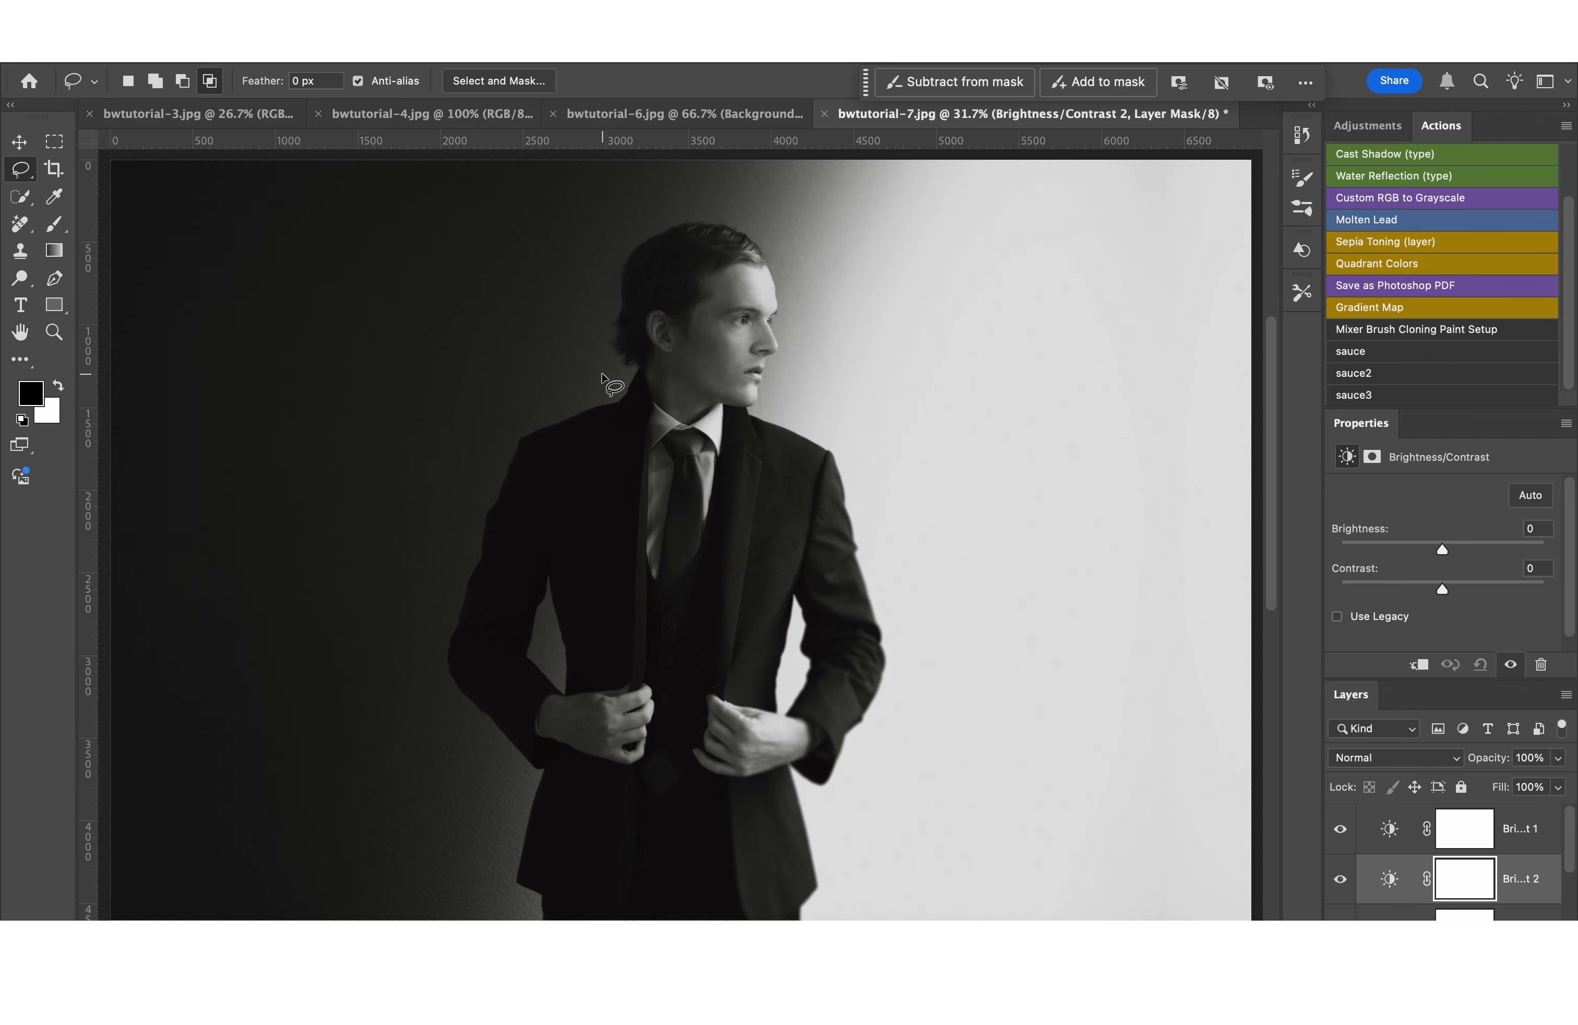
Step: Compare bwtutorial-7.jpg with bwtutorial-4.jpg, bwtutorial-6.jpg and the original colour photo bwtutorial-3.jpg
click(419, 114)
key(super+0)
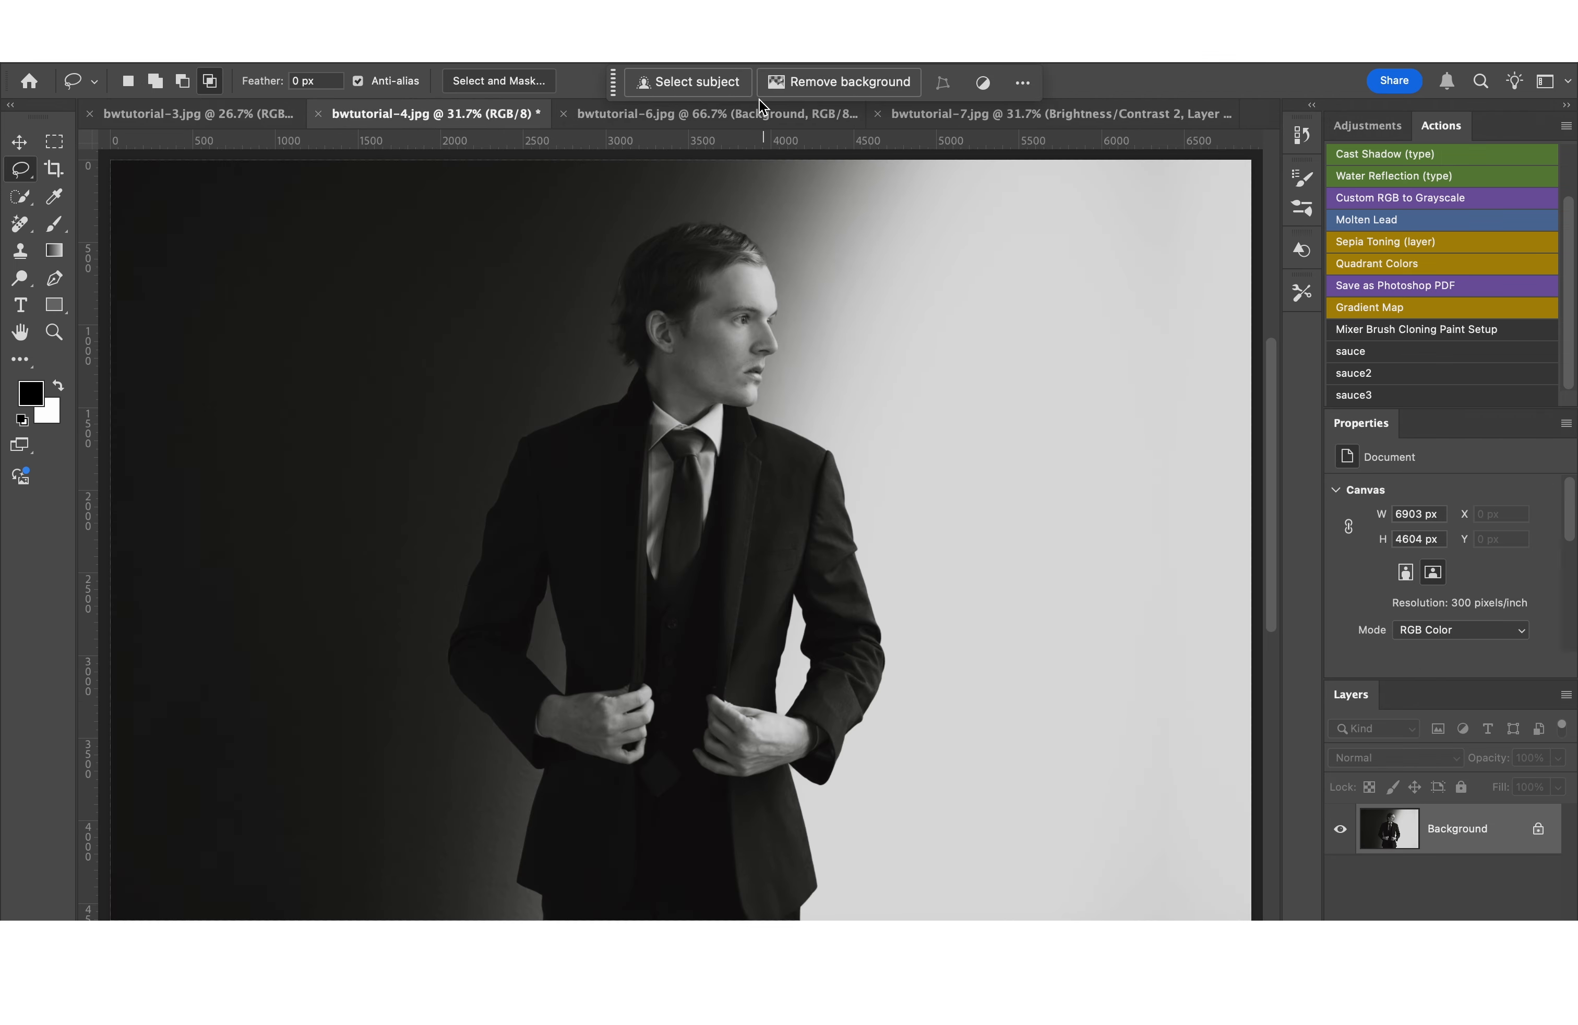
key(ctrl+shift+Tab)
click(1012, 116)
key(ctrl+shift+Tab)
key(ctrl+shift+Tab)
key(ctrl+shift+Tab)
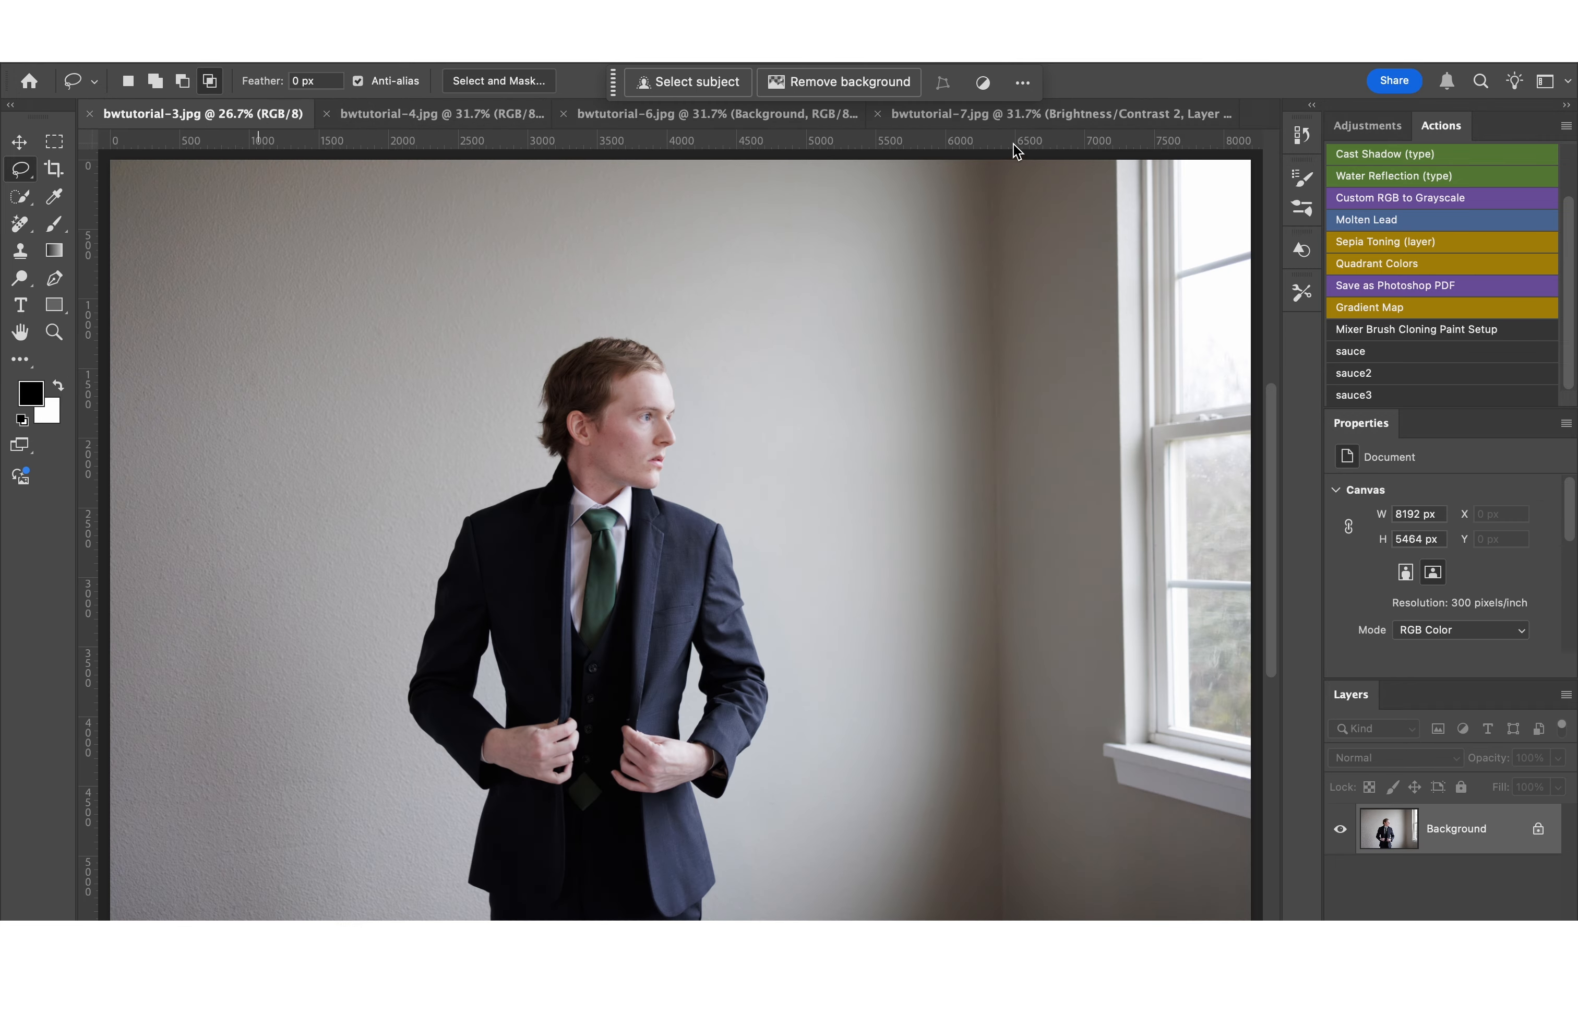
Step: Flatten bwtutorial-7.jpg into a single Background layer and compare it with bwtutorial-4.jpg
click(1017, 118)
click(526, 30)
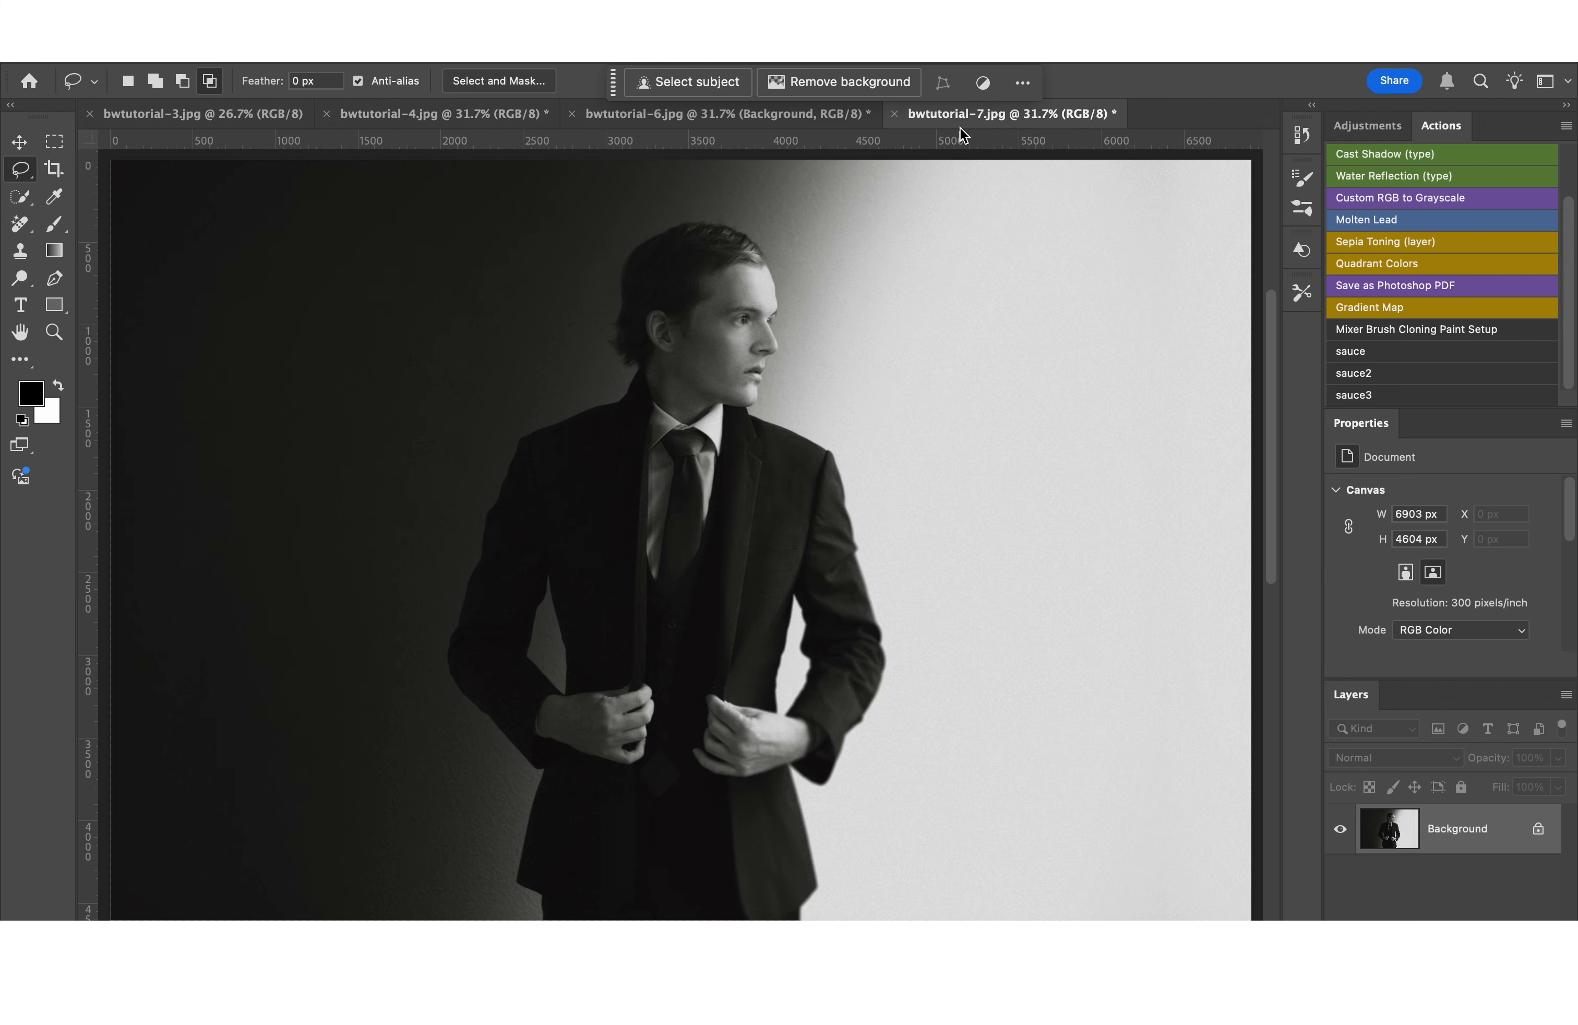
click(483, 115)
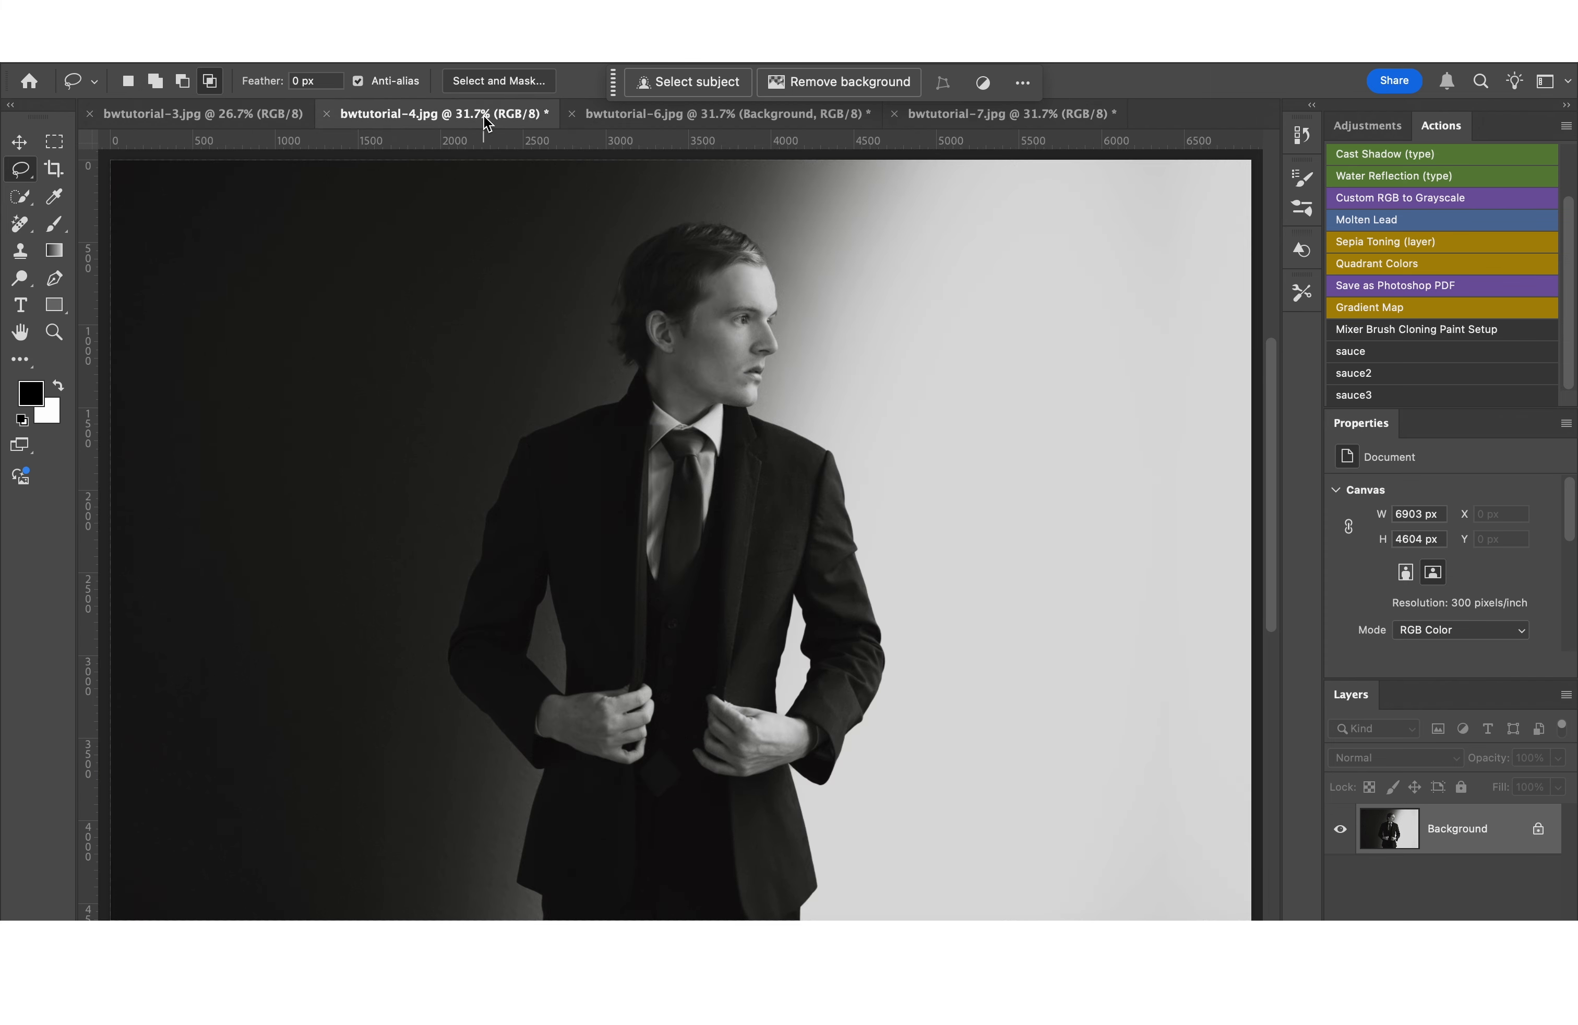
click(1034, 118)
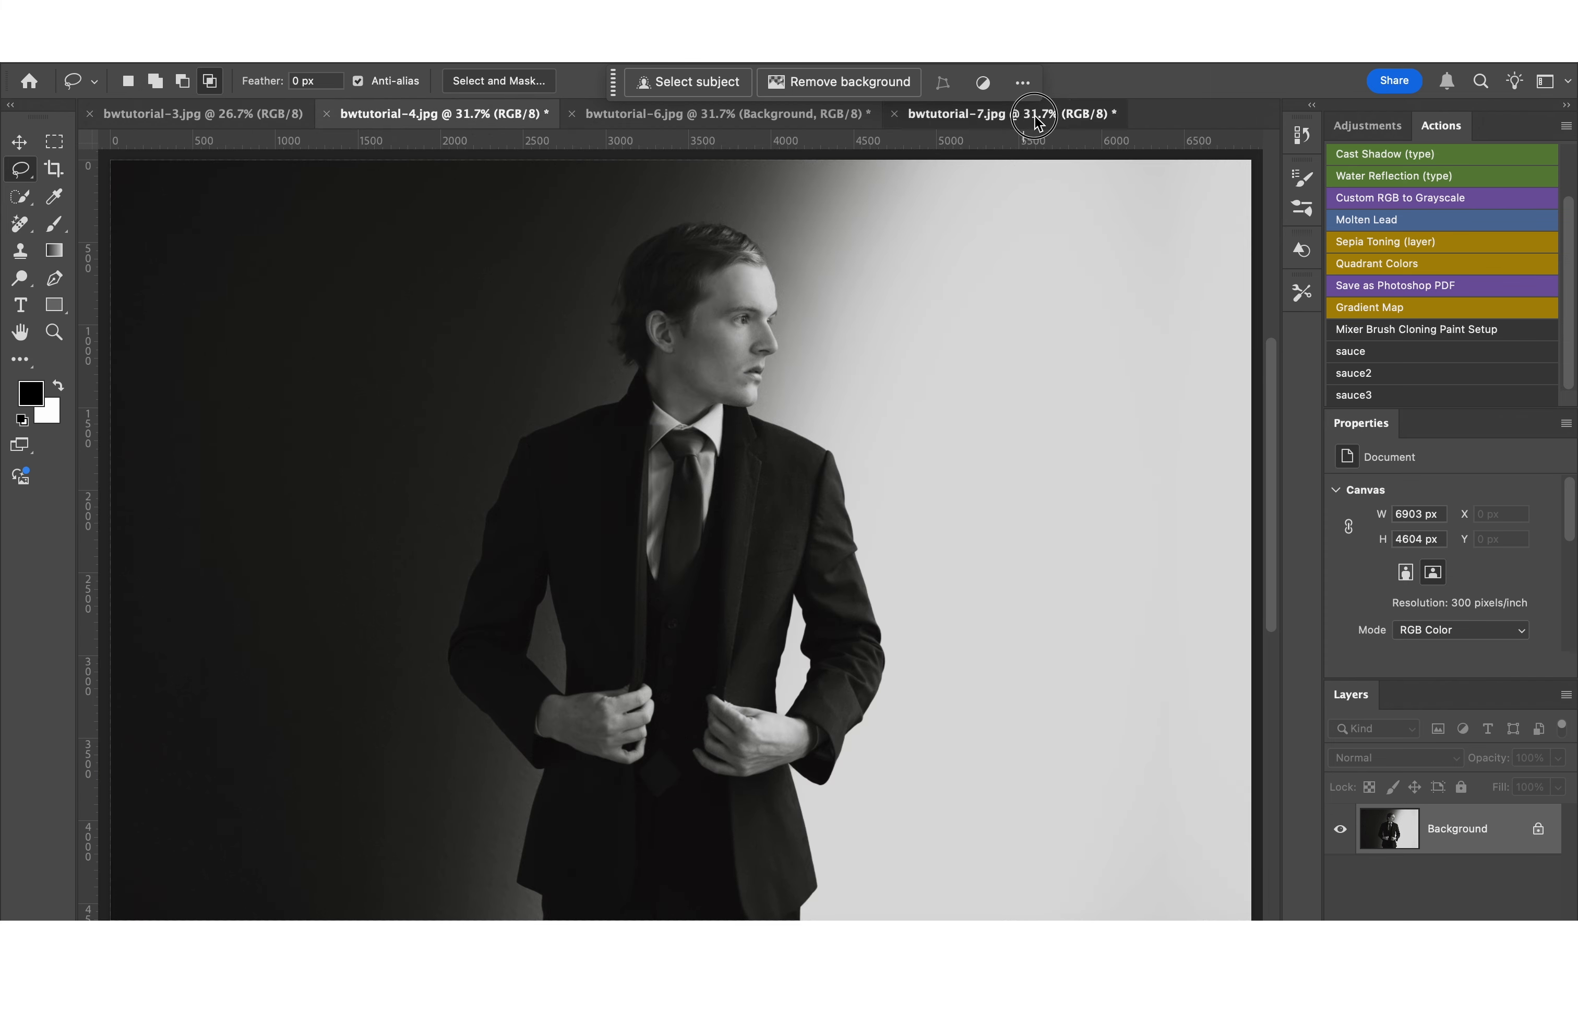